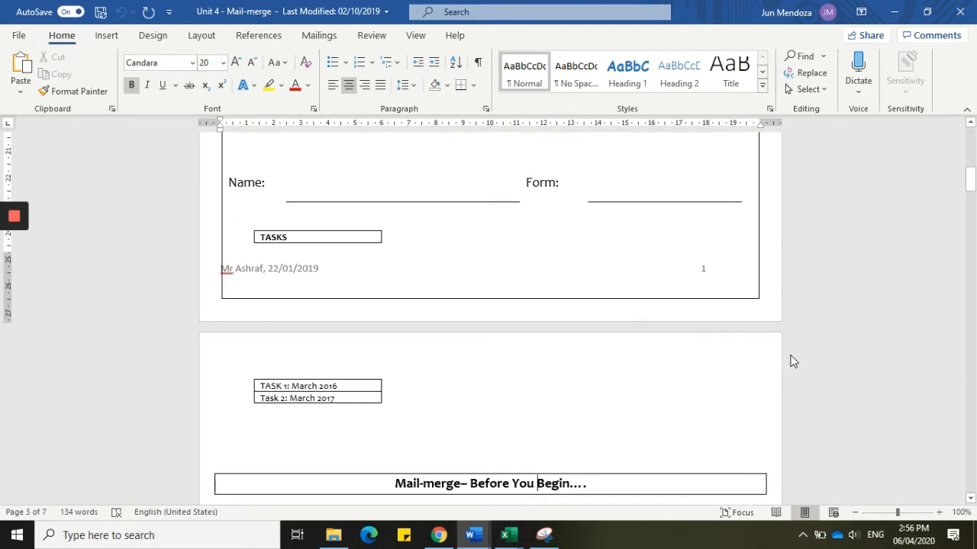
- Find the TASK 1: March 2016 mail merge instructions in the Unit 4 - Mail-merge document
scroll(791, 361, down, 10)
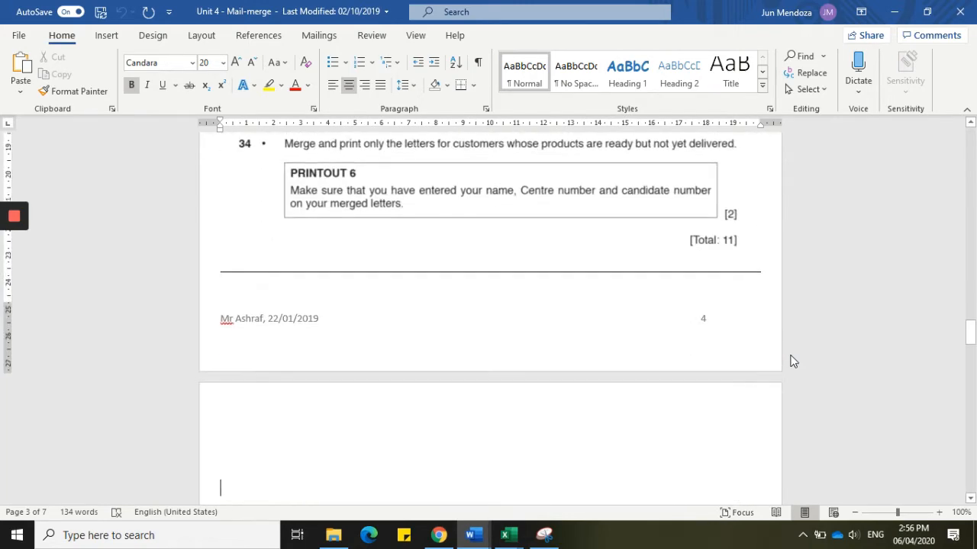
key(Up)
key(Up)
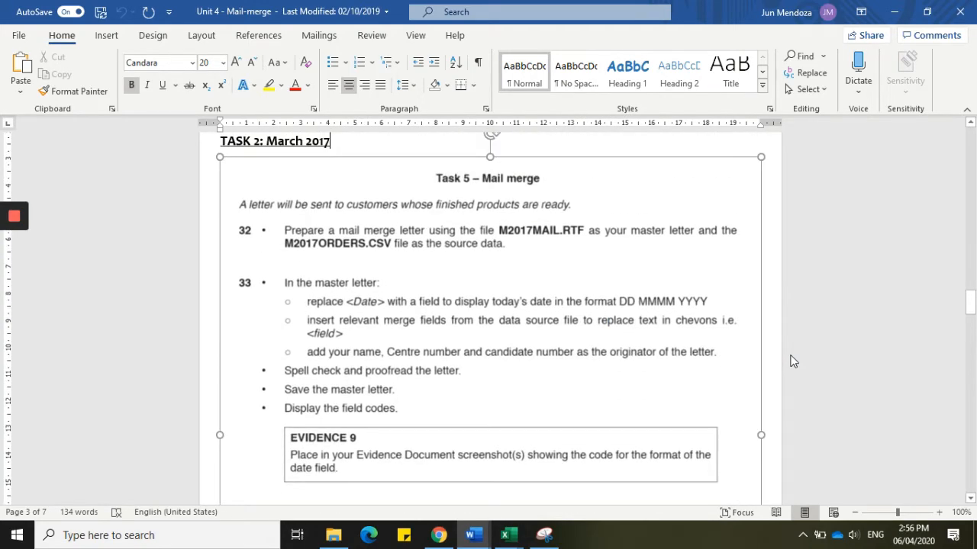
key(Up)
key(Up)
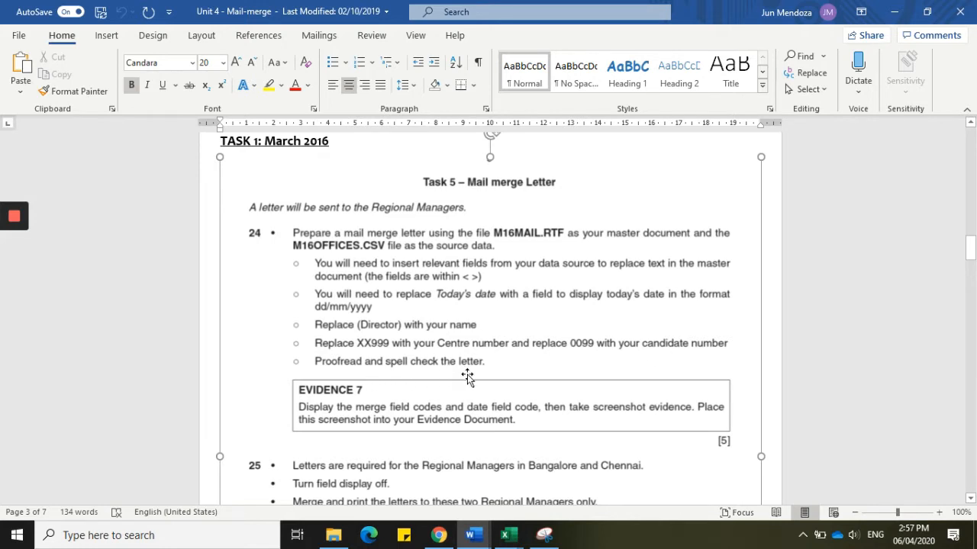
- Open the M16MAIL master letter from the 03_0417_21_SF folder inside March 2016
click(334, 536)
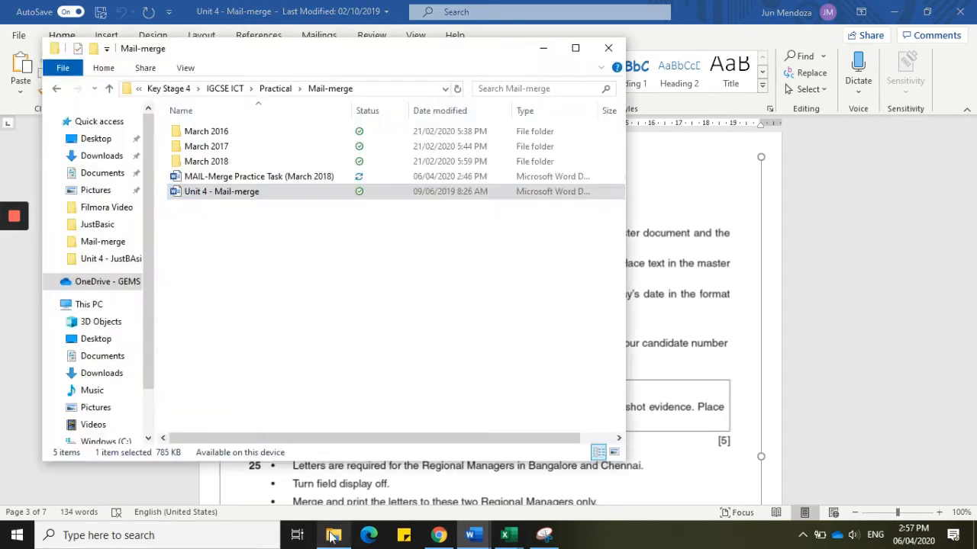
click(228, 134)
double_click(232, 137)
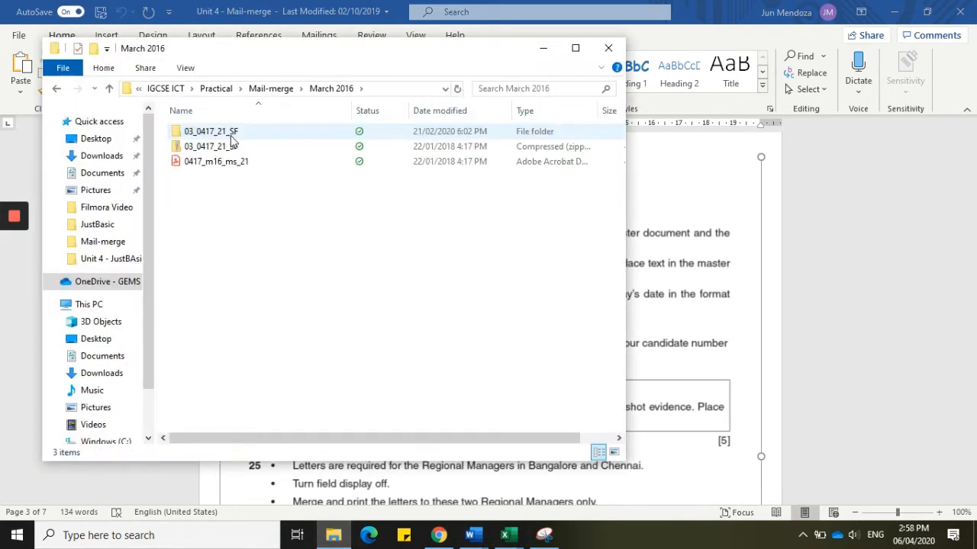
double_click(231, 135)
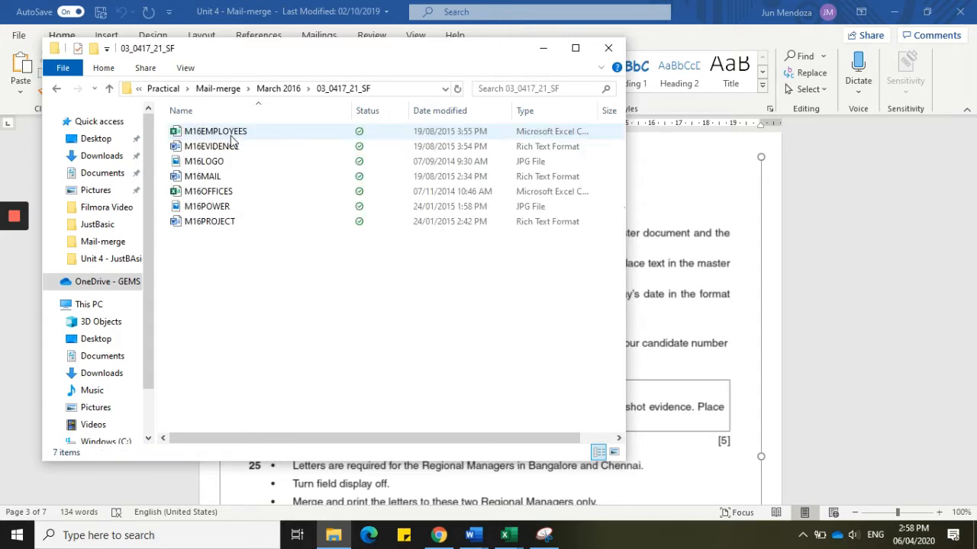
double_click(212, 176)
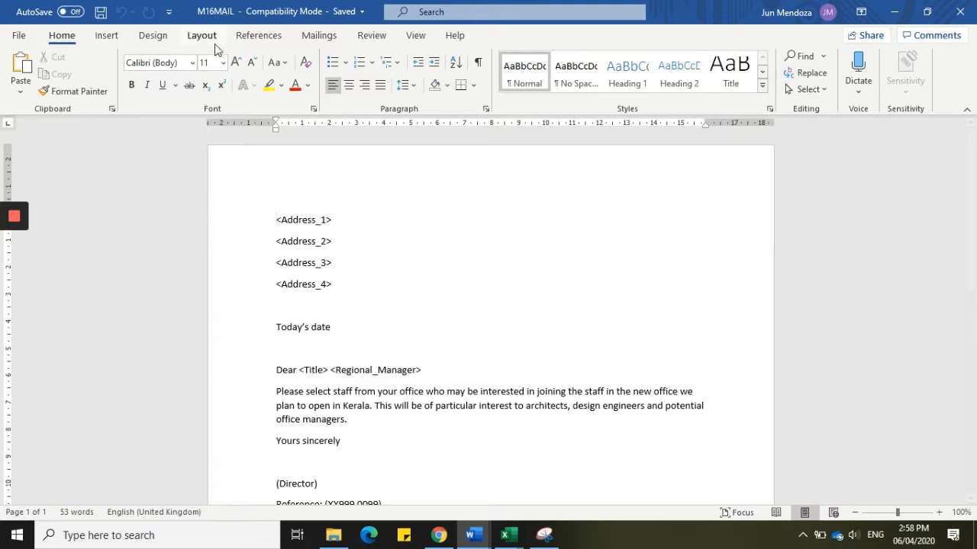
- Start selecting the mail merge recipients from an existing list
click(312, 38)
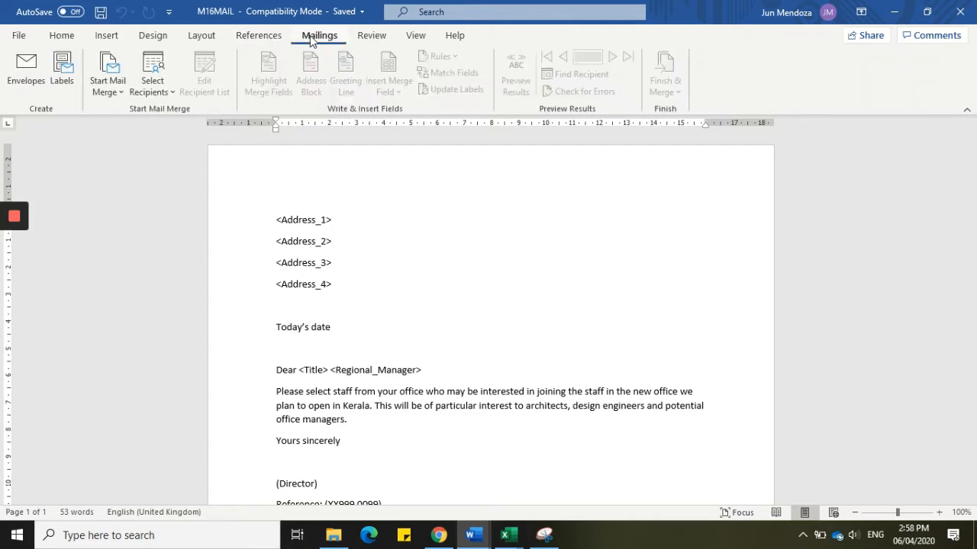
click(156, 82)
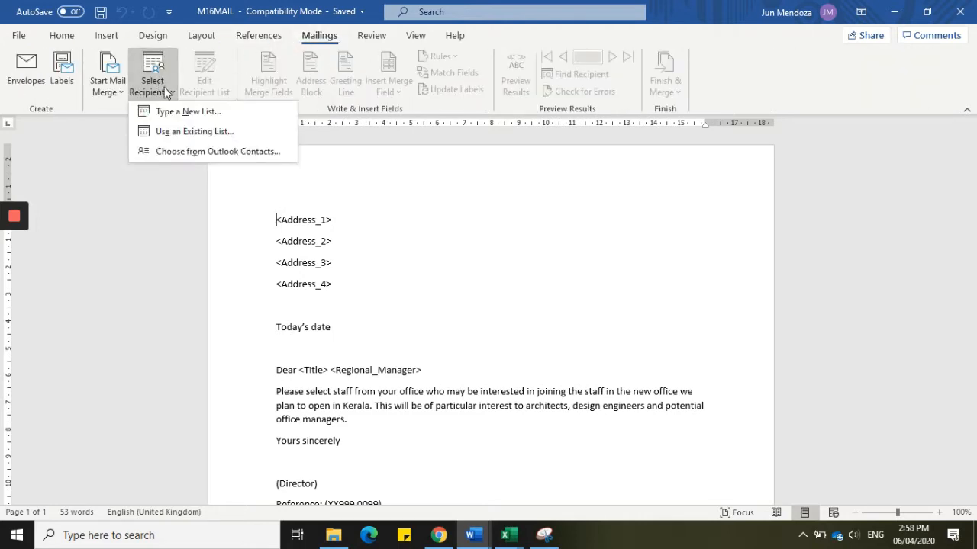
click(187, 132)
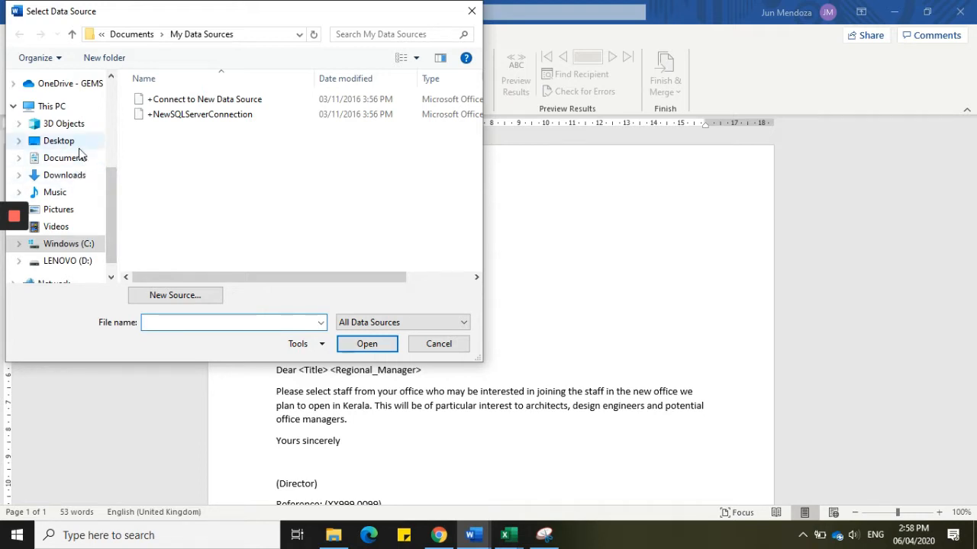
click(77, 263)
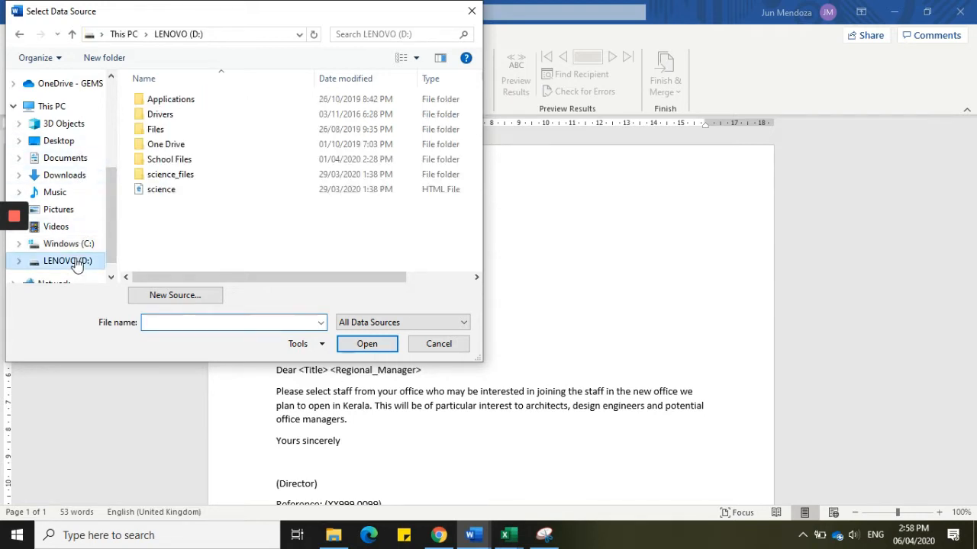
double_click(169, 159)
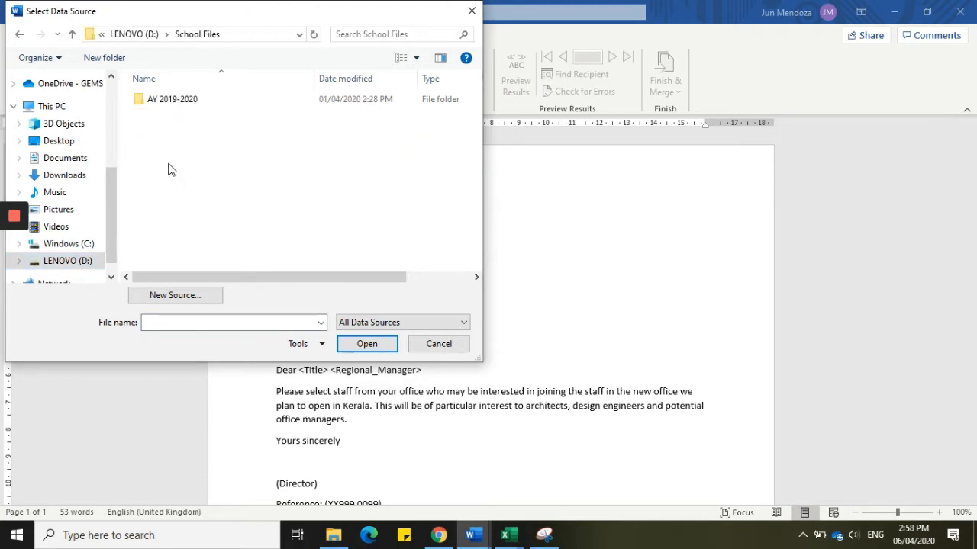
double_click(175, 107)
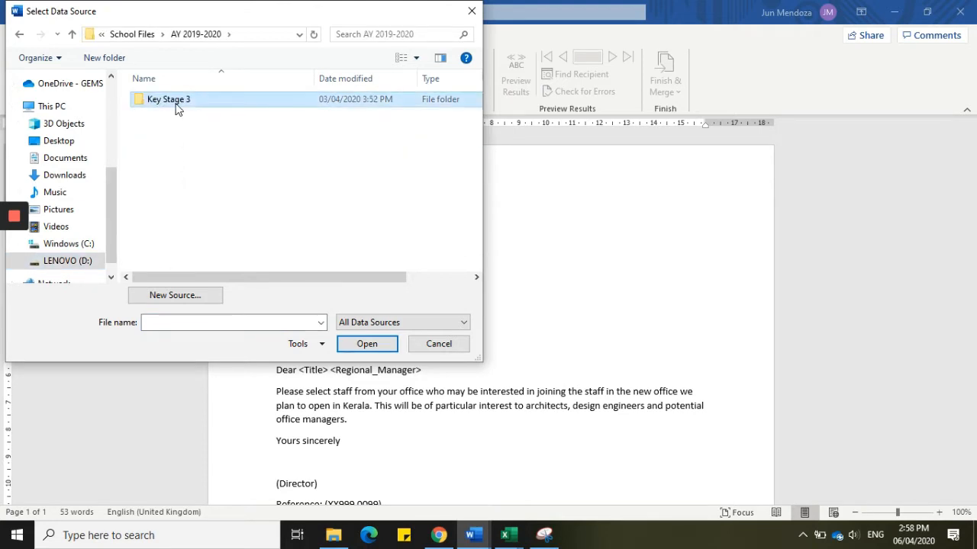
double_click(175, 103)
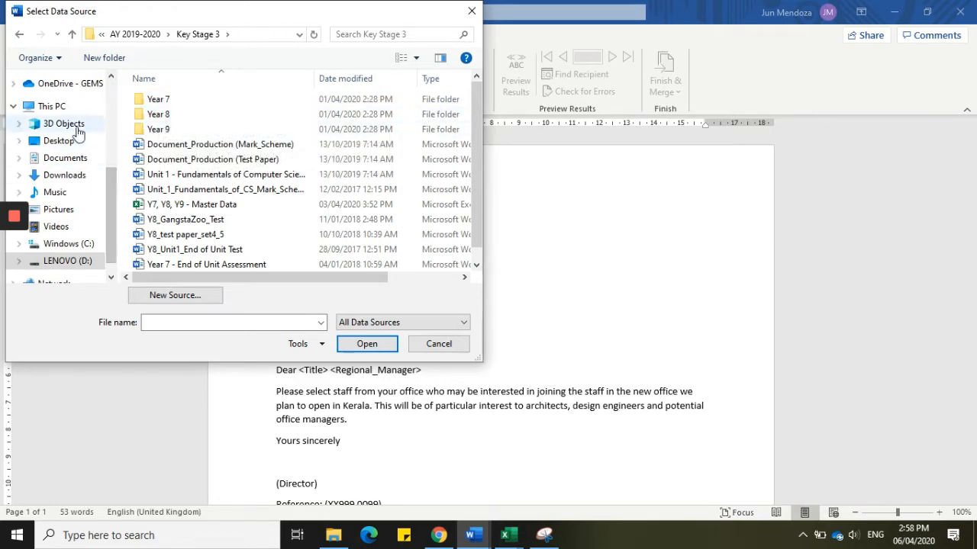
- Browse OneDrive to the Mail-merge folder under School Files, AY 2019-2020, Key Stage 4, IGCSE ICT, Practical
click(70, 87)
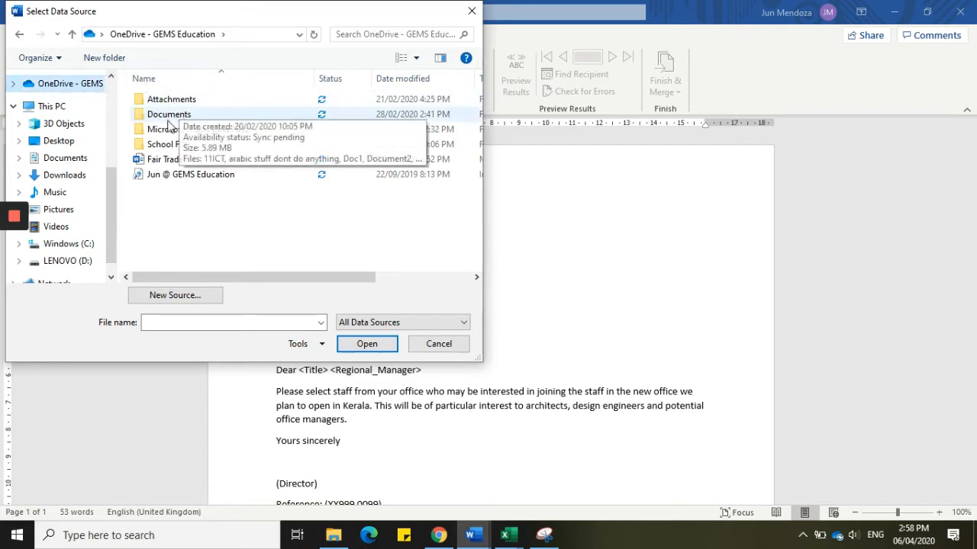
double_click(161, 147)
double_click(160, 146)
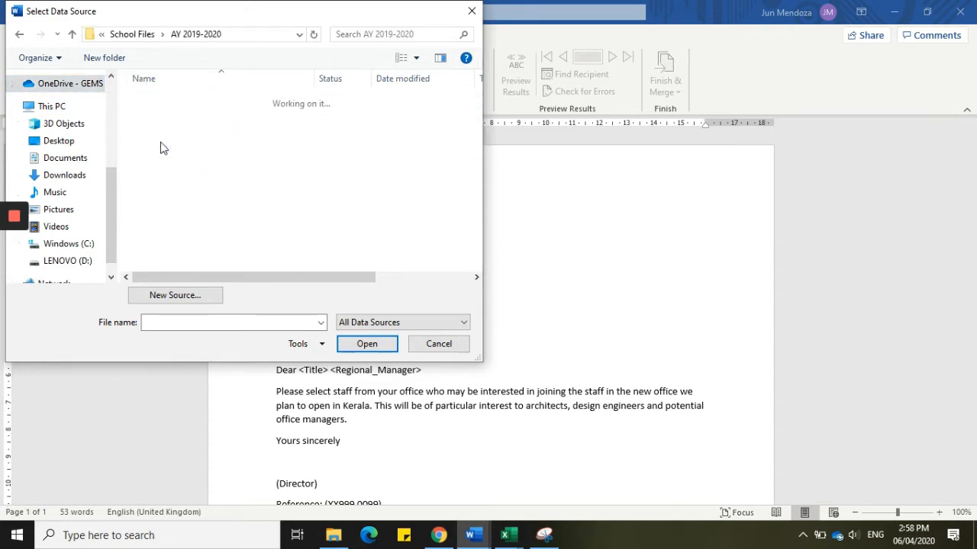
click(175, 218)
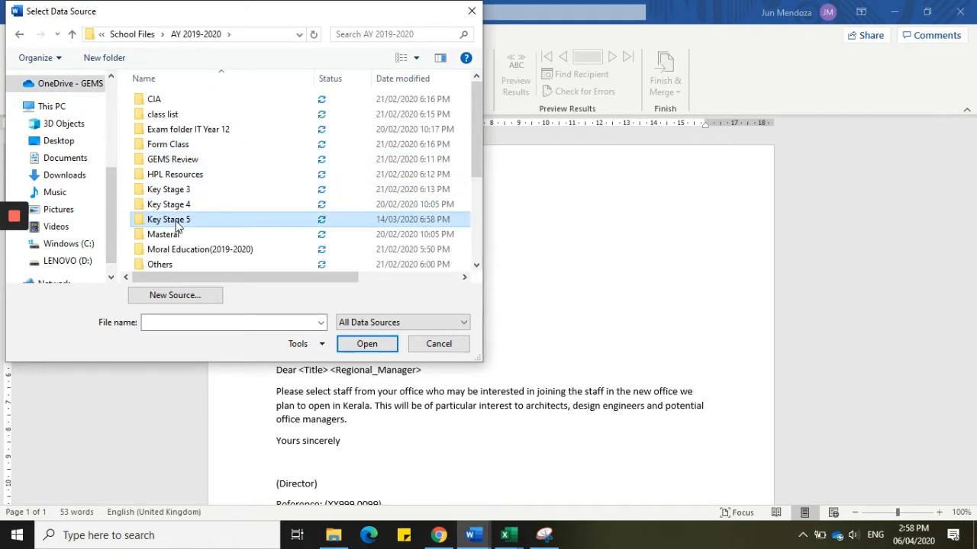
double_click(173, 204)
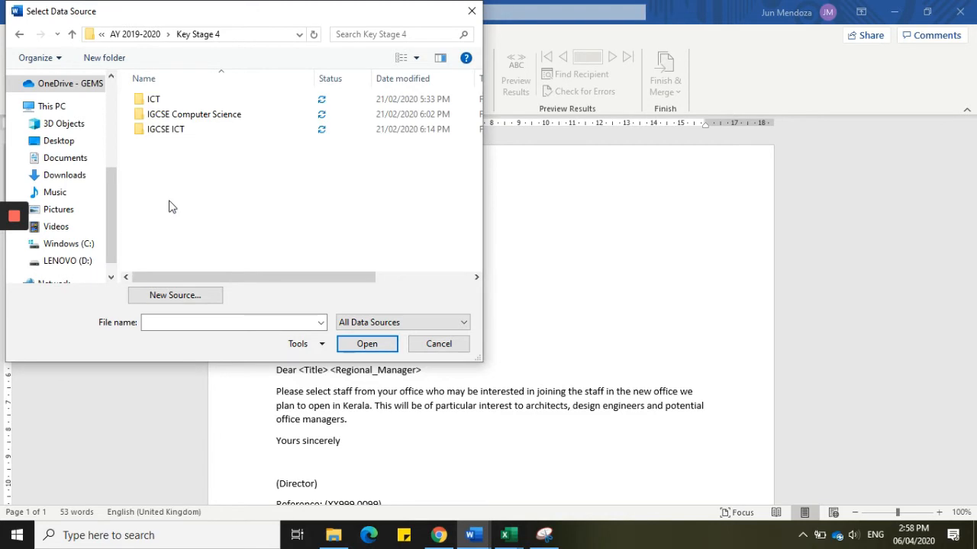
double_click(171, 129)
double_click(174, 101)
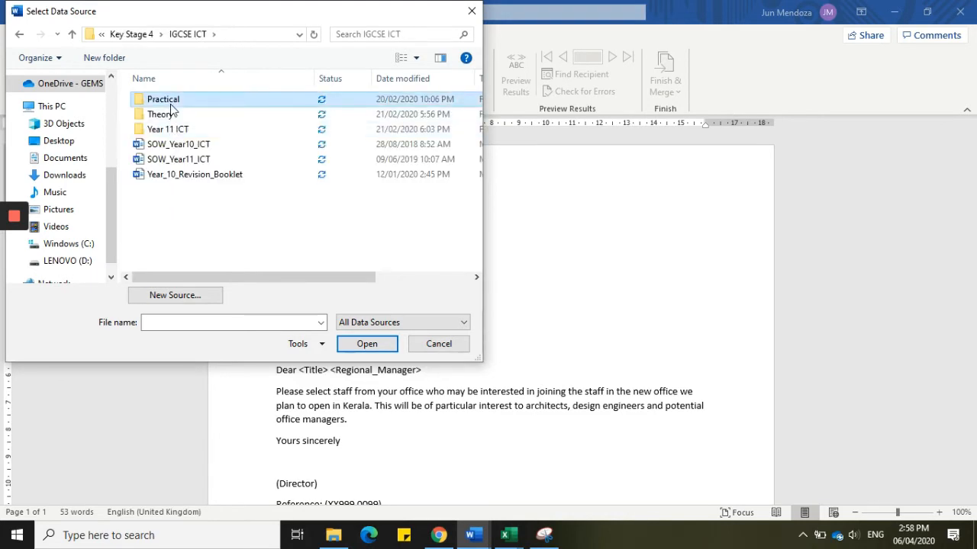
double_click(185, 234)
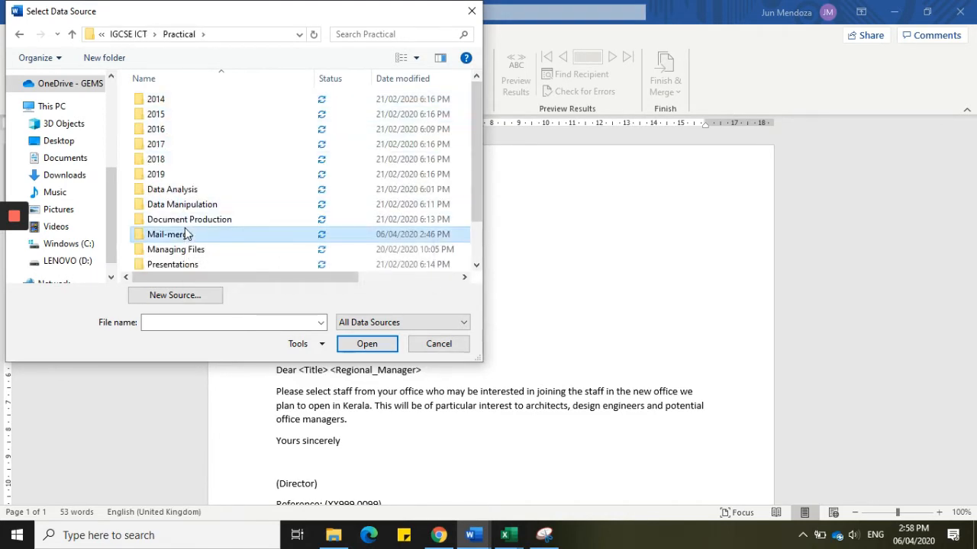
- Attach M16OFFICES from the March 2016 folder's 03_0417_21_SF subfolder as the letter's data source
double_click(171, 101)
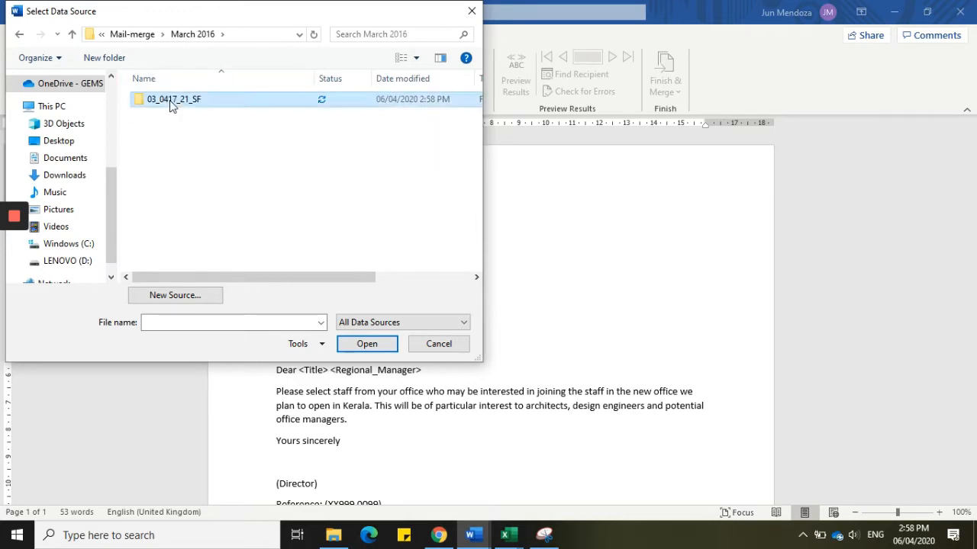
double_click(171, 101)
click(171, 102)
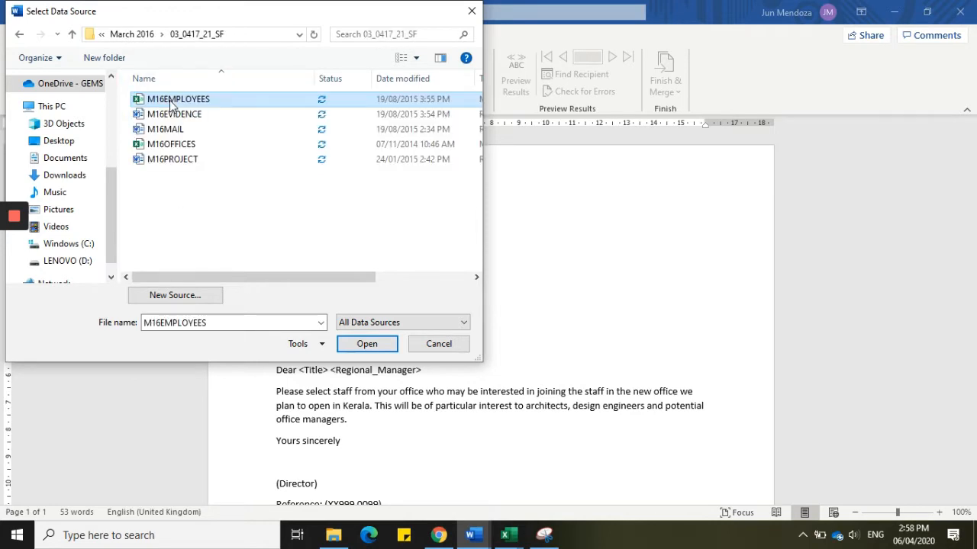
double_click(174, 145)
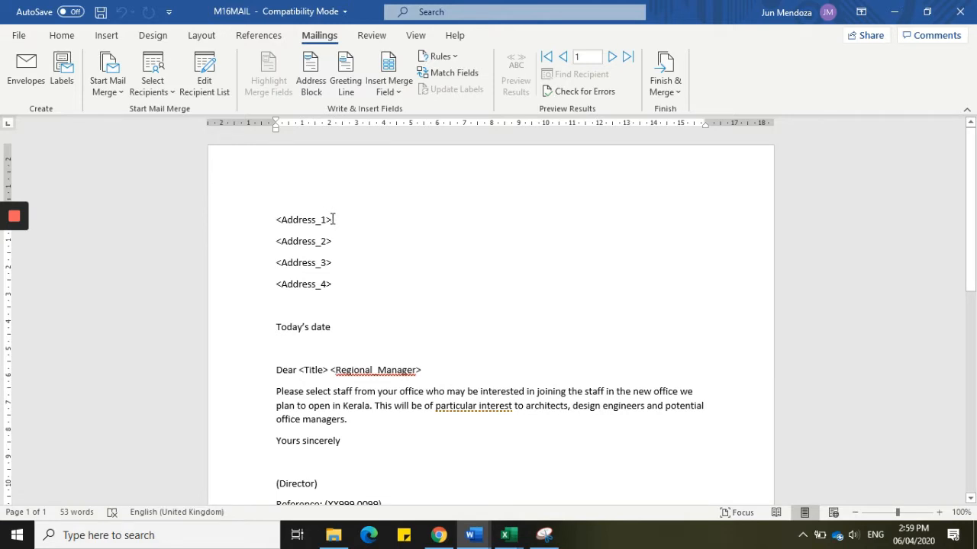
- Replace the <Address_1> placeholder in the letter with the Address_1 merge field
drag(330, 219, 278, 219)
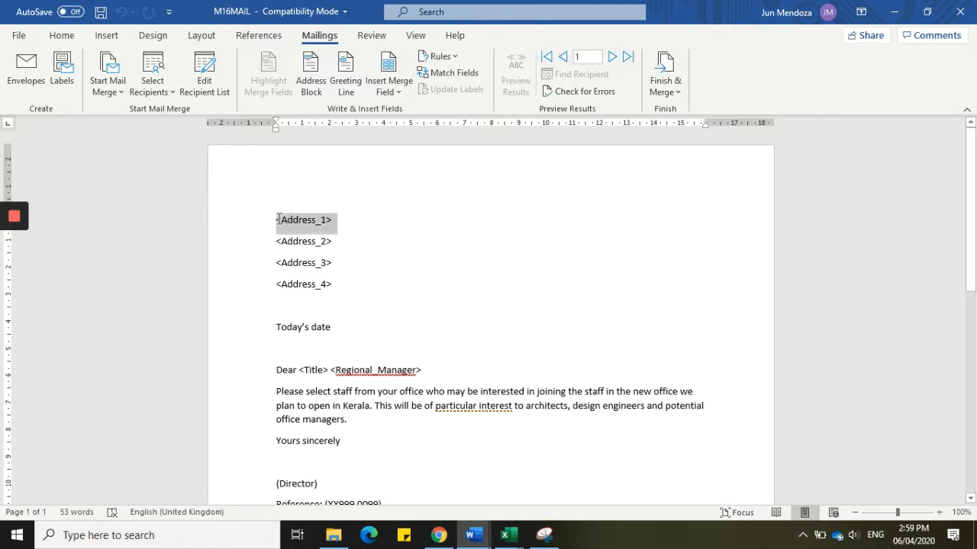
click(278, 222)
key(shift+Right)
key(shift+Right)
key(shift+Right)
key(shift+Right)
key(shift+Right)
key(shift+Right)
key(shift+Right)
key(shift+Right)
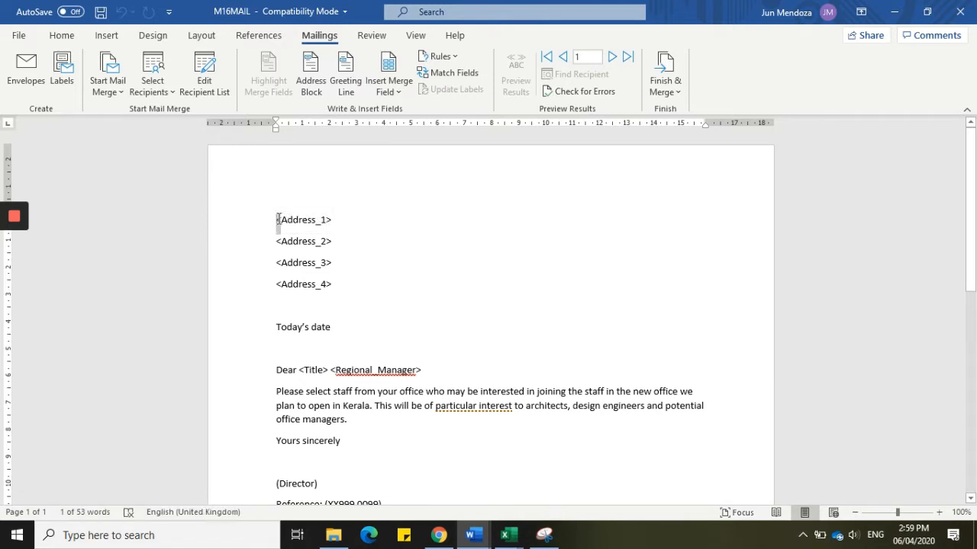
key(shift+Right)
key(shift+Right)
key(shift+Right)
key(shift+Right)
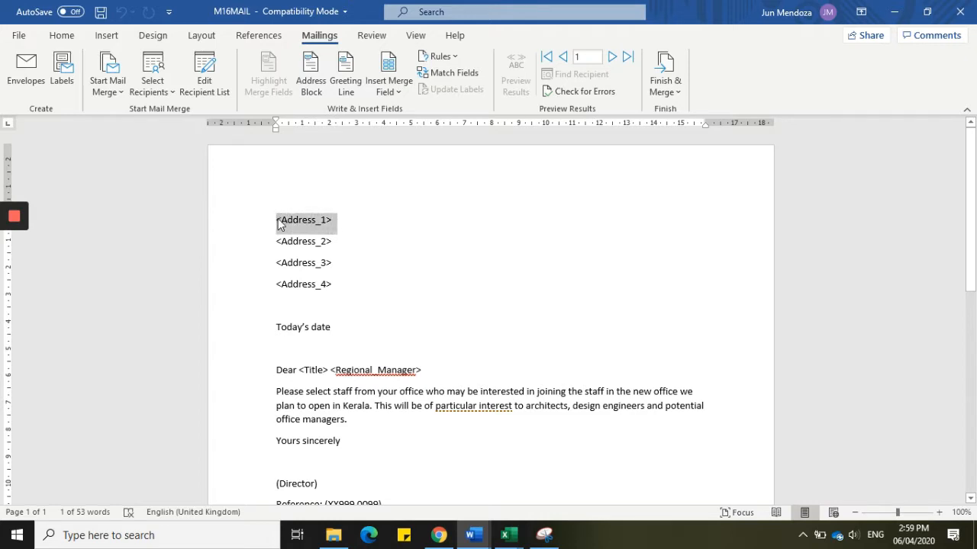
key(shift+Left)
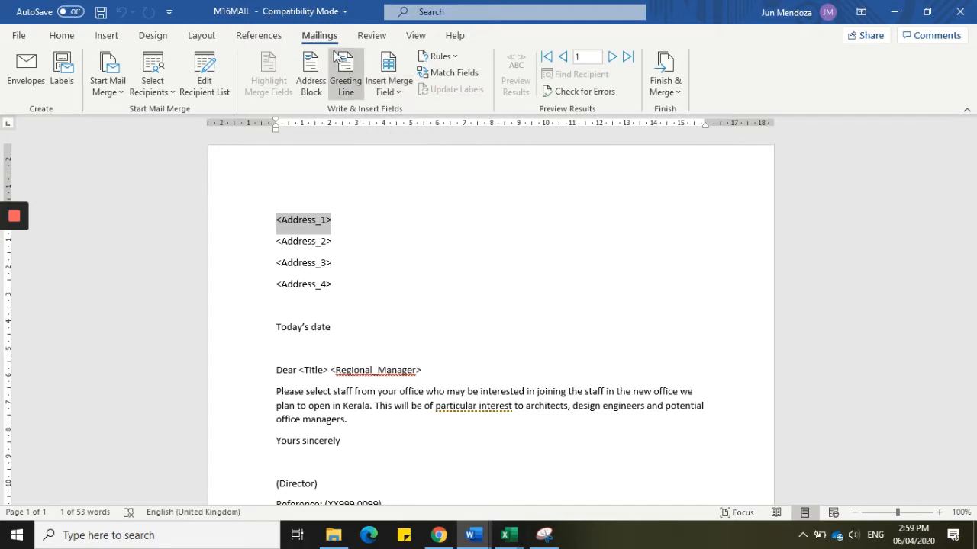
click(400, 94)
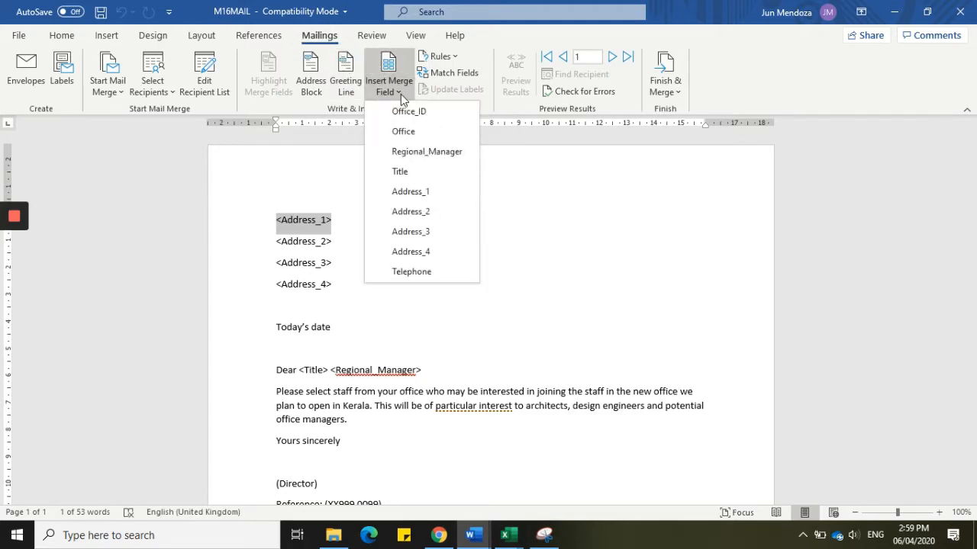
click(410, 194)
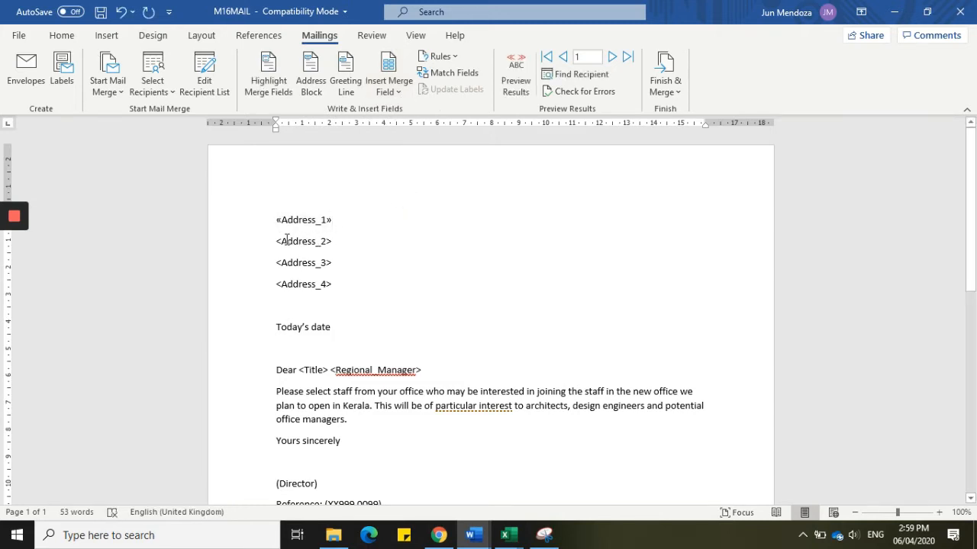
- Replace the <Address_2> placeholder with the Address_2 merge field
drag(276, 241, 333, 241)
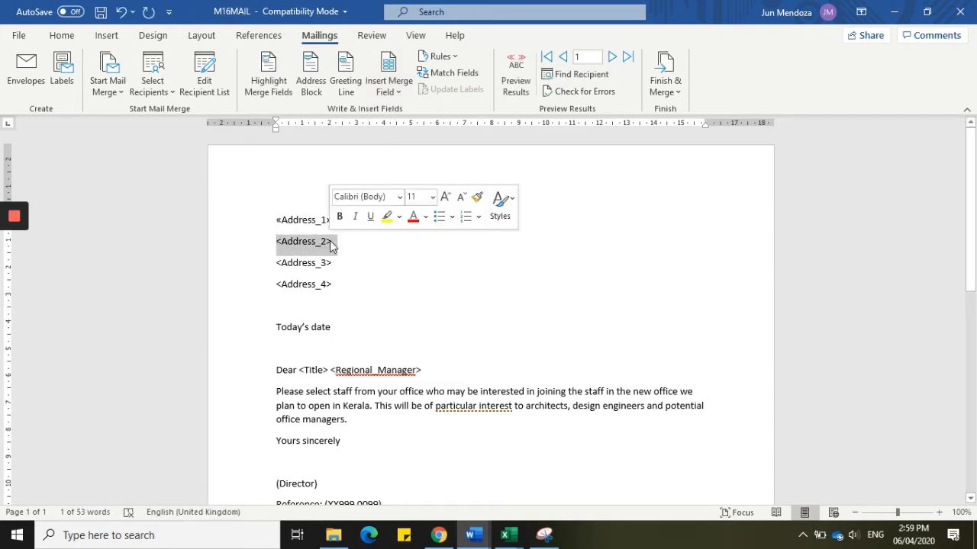
click(390, 90)
click(407, 212)
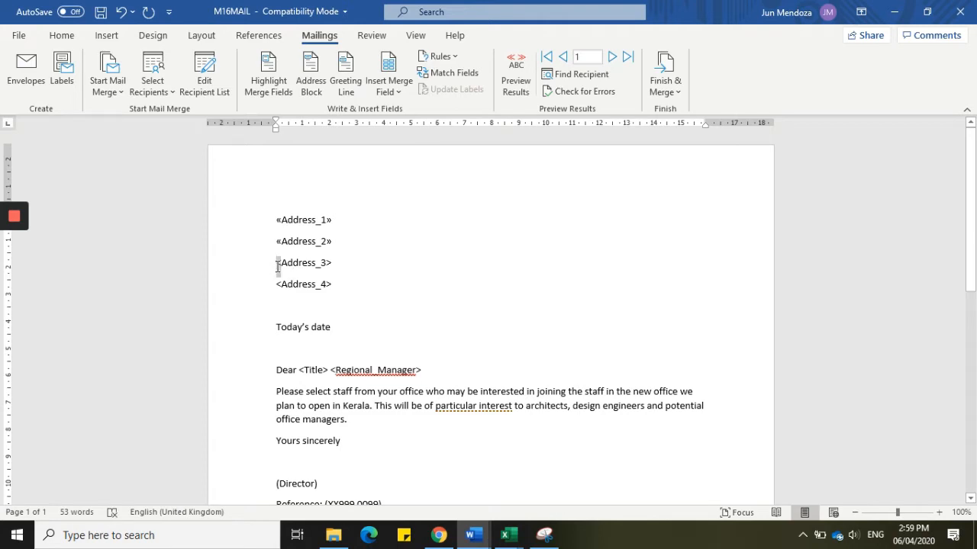
- Replace the <Address_3> placeholder in the letter with the Address_3 merge field
key(shift+Right)
key(shift+Right)
key(shift+Right)
key(shift+Right)
key(shift+Right)
key(shift+Right)
key(shift+Right)
key(shift+Right)
key(shift+Right)
key(shift+Right)
key(shift+Right)
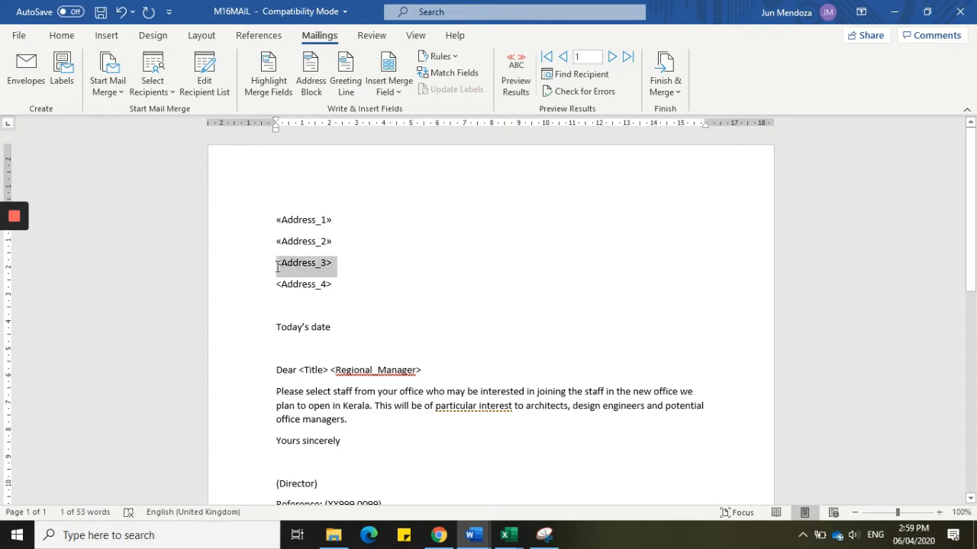
key(shift+Left)
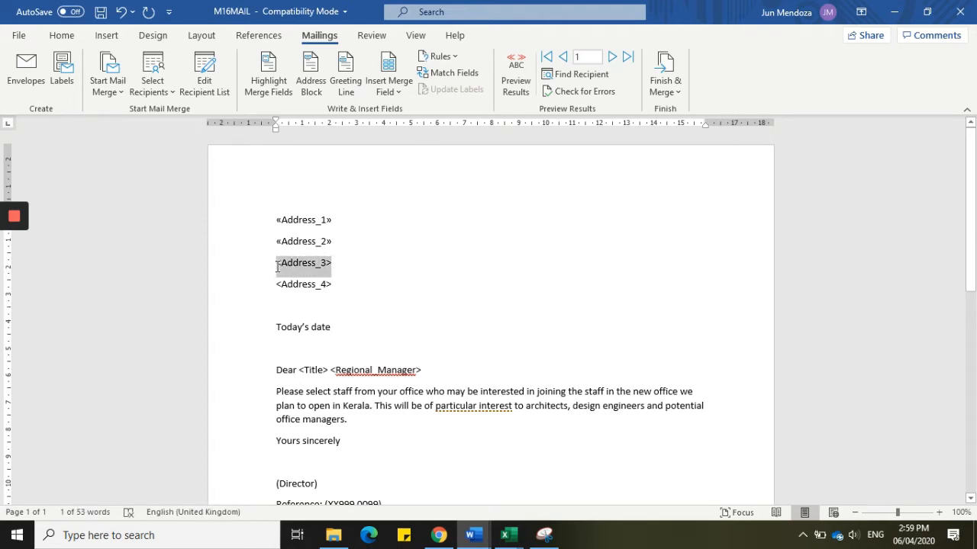
click(389, 96)
click(415, 220)
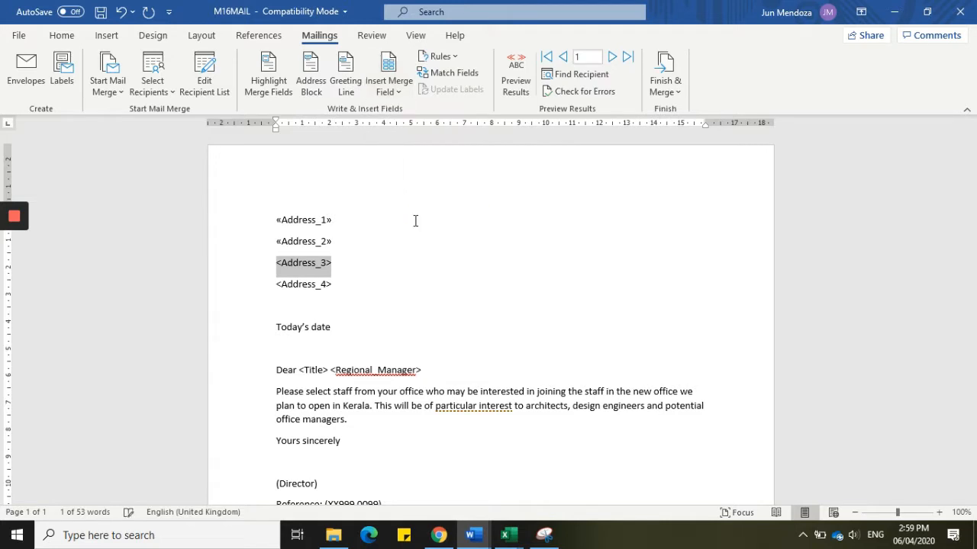
key(BackSpace)
key(BackSpace)
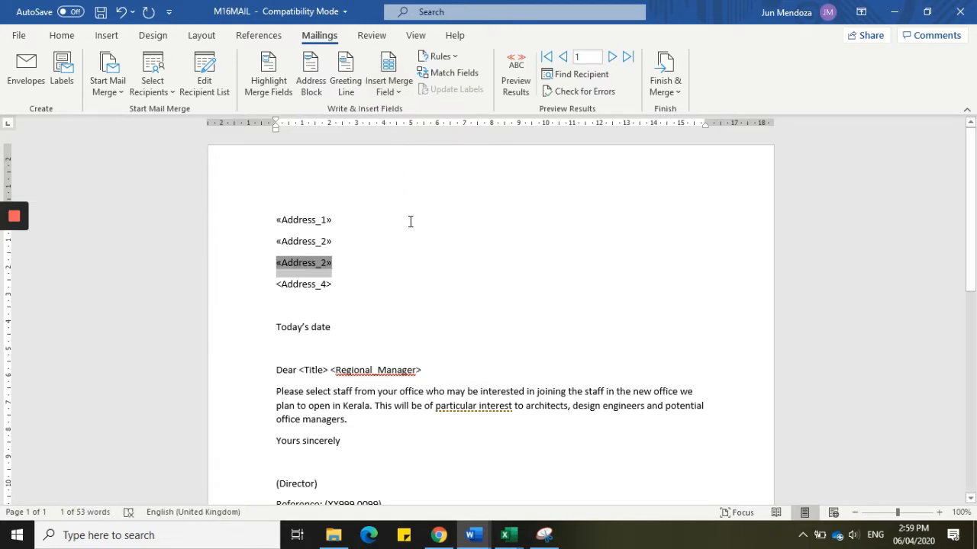
click(395, 90)
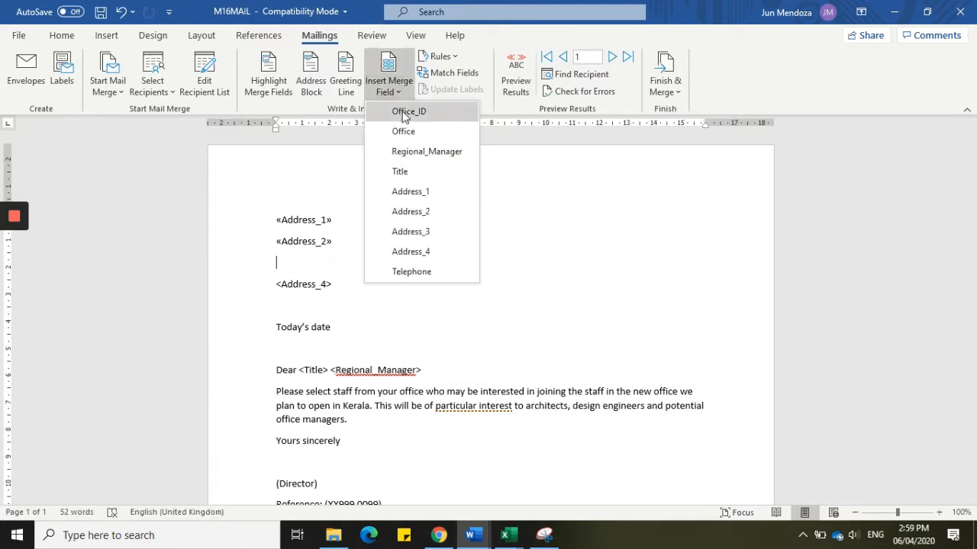
click(428, 230)
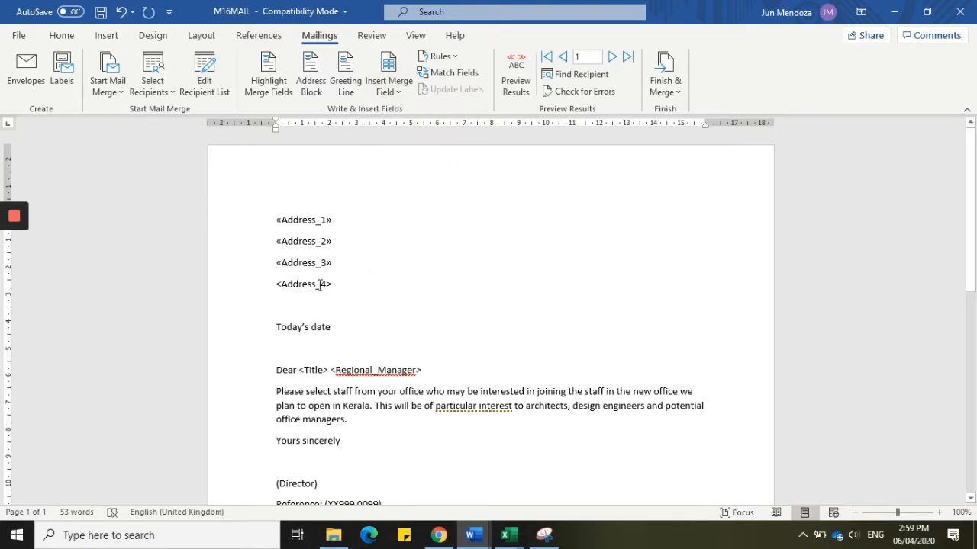
- Replace the <Address_4> placeholder with the Address_4 merge field
drag(281, 285, 341, 290)
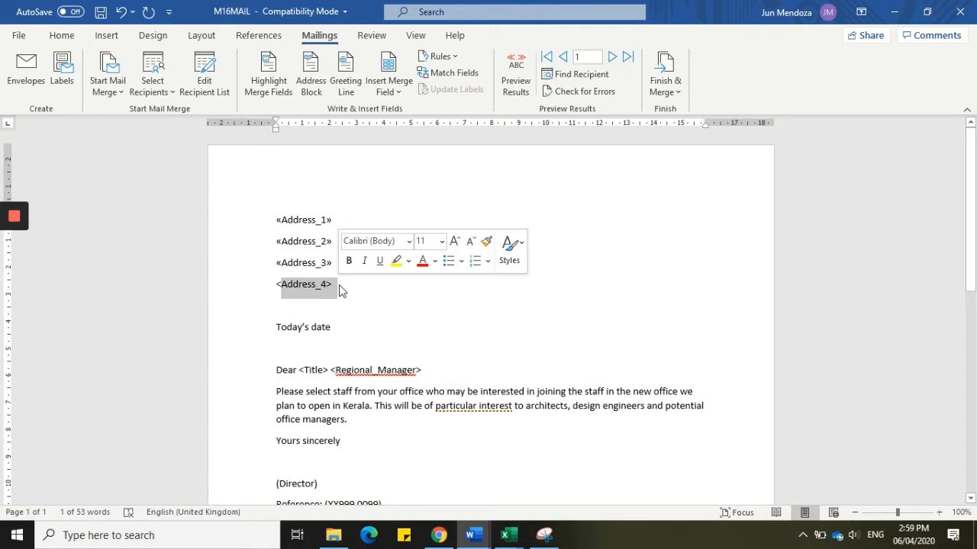
key(Left)
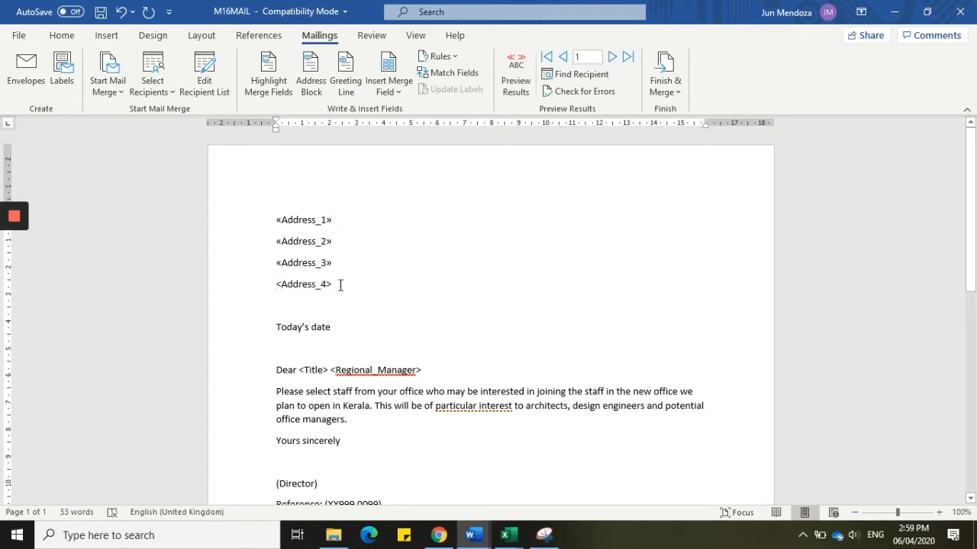
key(shift+End)
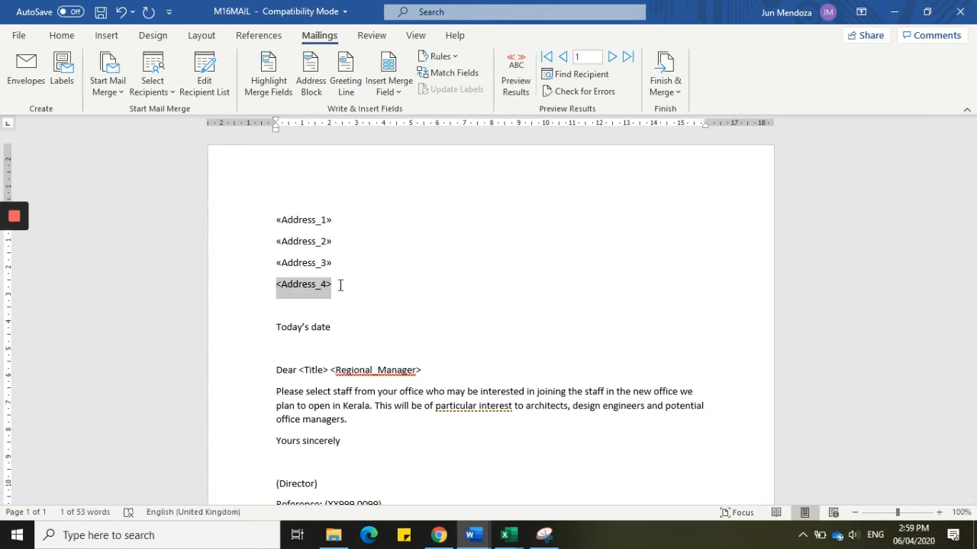
click(394, 91)
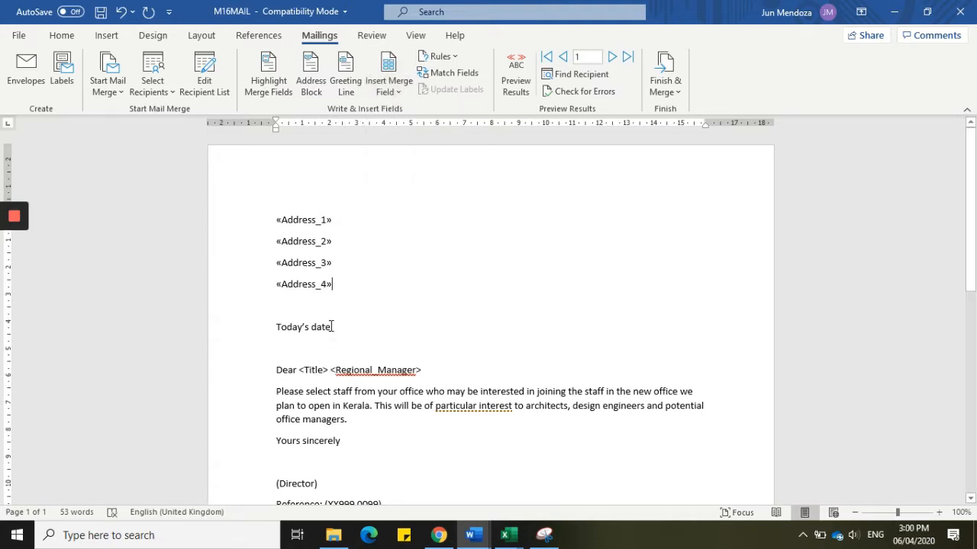
- Replace the "Today's date" text with an automatic Date field in the dd/MM/yyyy format
drag(332, 330, 273, 328)
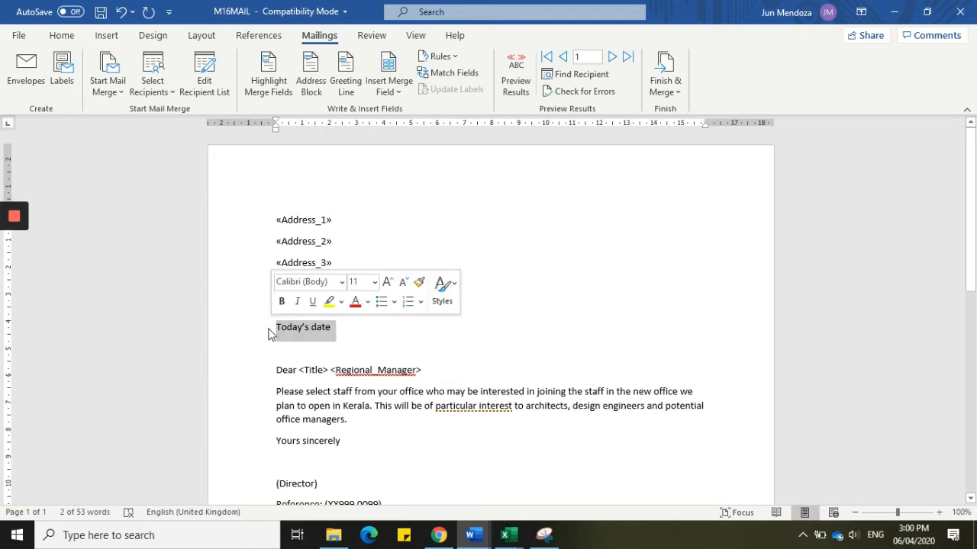
click(270, 330)
click(269, 329)
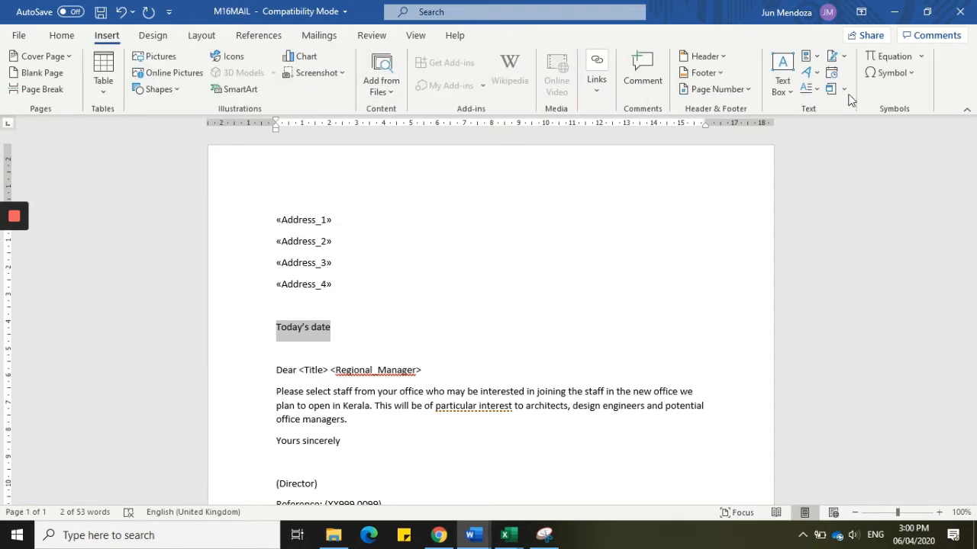
click(821, 59)
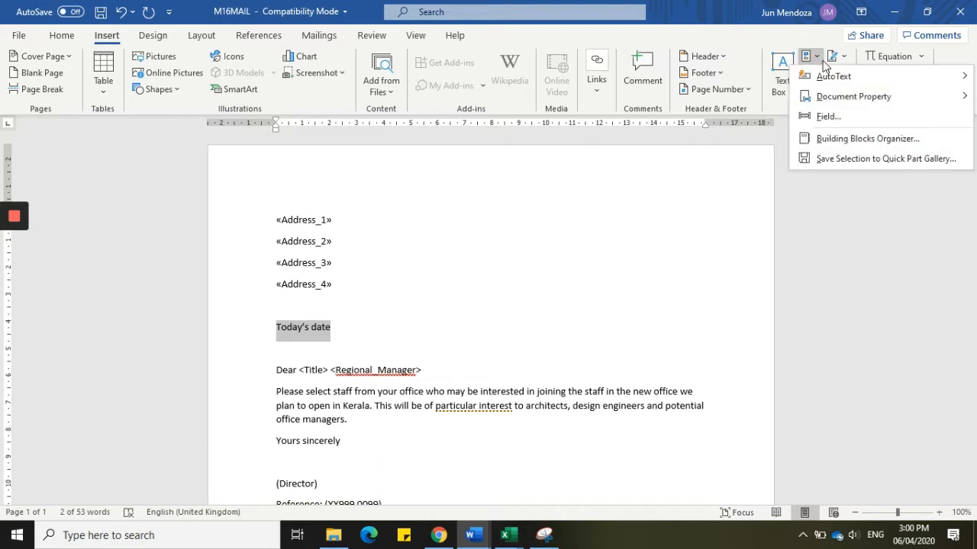
click(827, 117)
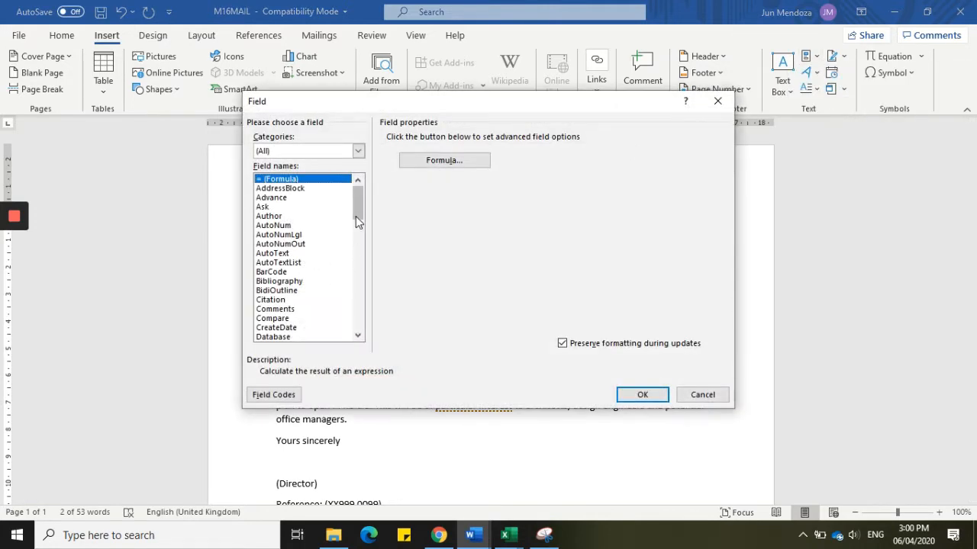
drag(355, 216, 355, 229)
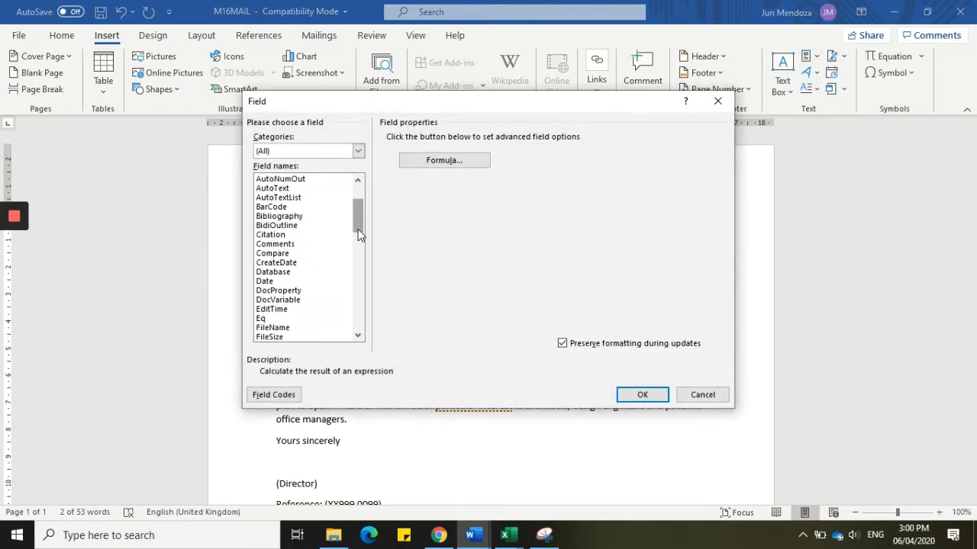
click(280, 282)
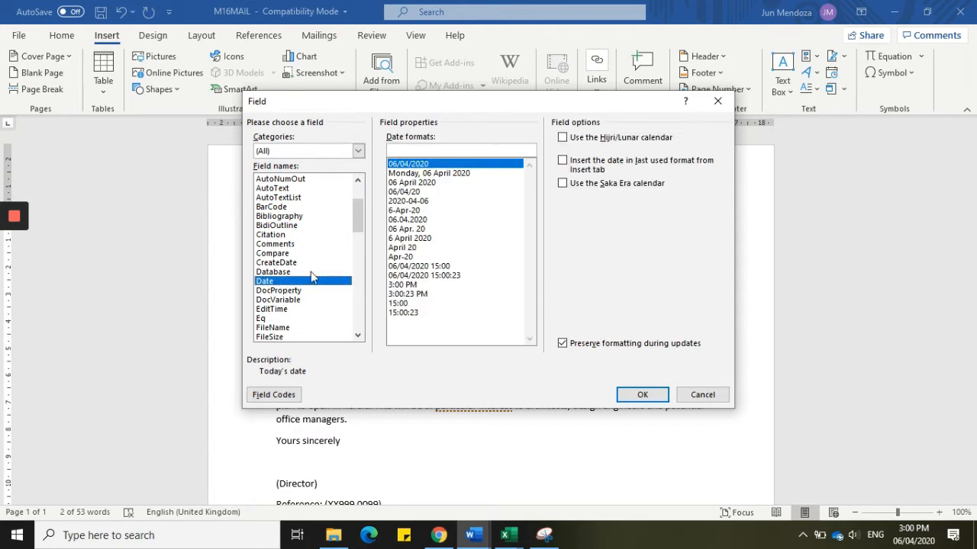
click(447, 164)
text(MM)
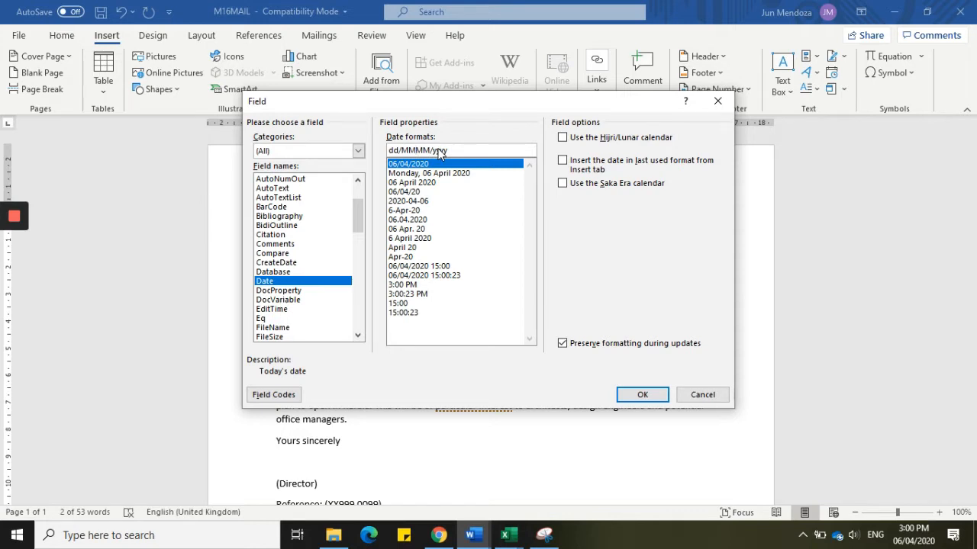
key(BackSpace)
key(BackSpace)
click(644, 394)
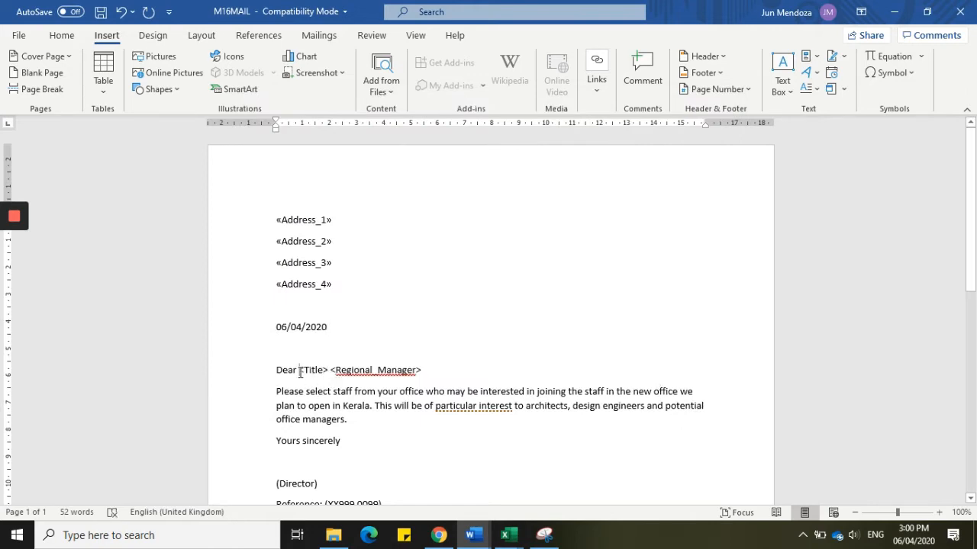
- Replace the <Title> placeholder in the salutation with the Title merge field
drag(300, 372, 328, 372)
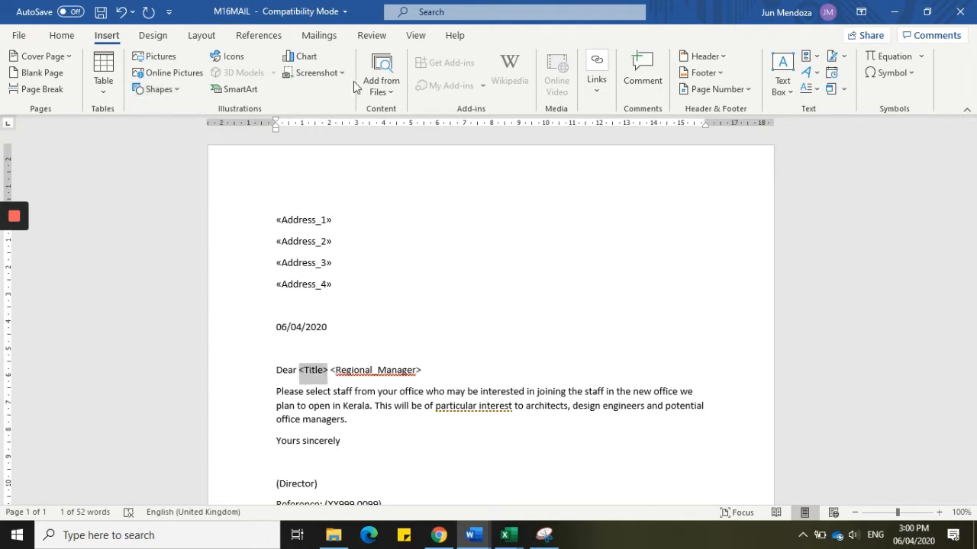
click(329, 35)
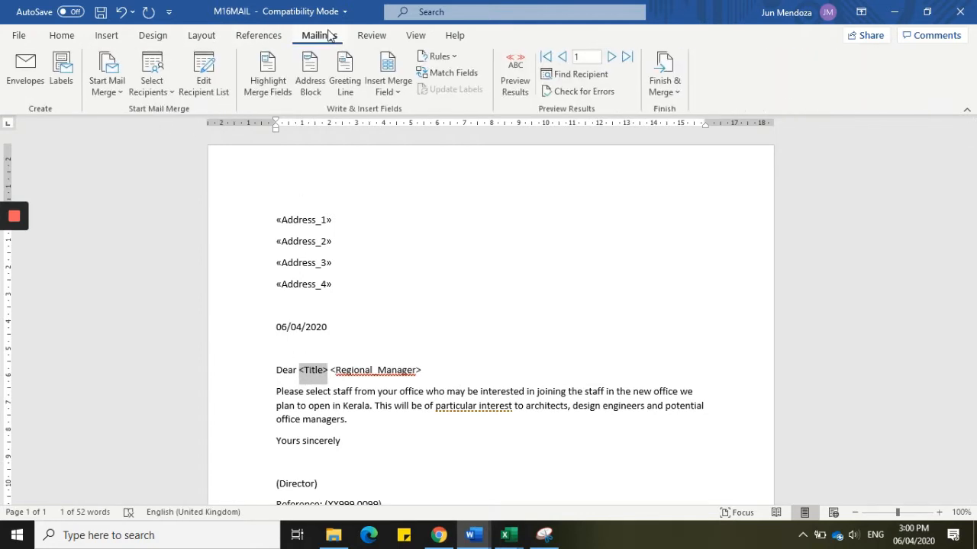
click(387, 92)
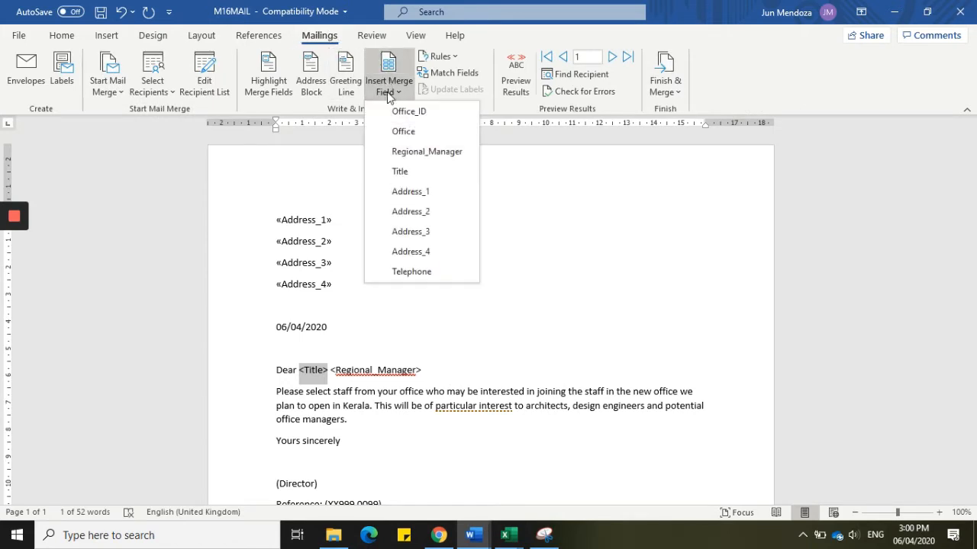
click(412, 171)
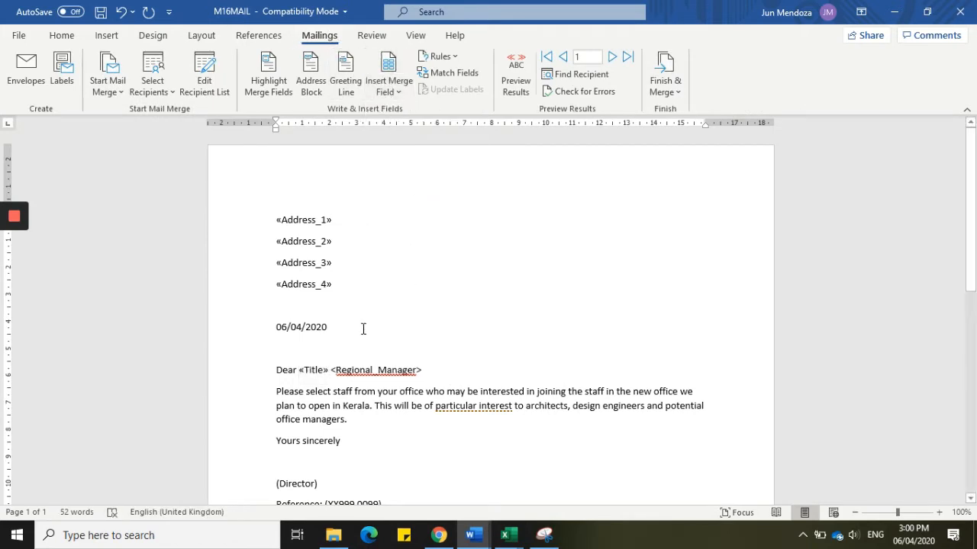
- Replace the <Regional_Manager> placeholder in the salutation with the Regional_Manager merge field
key(shift+End)
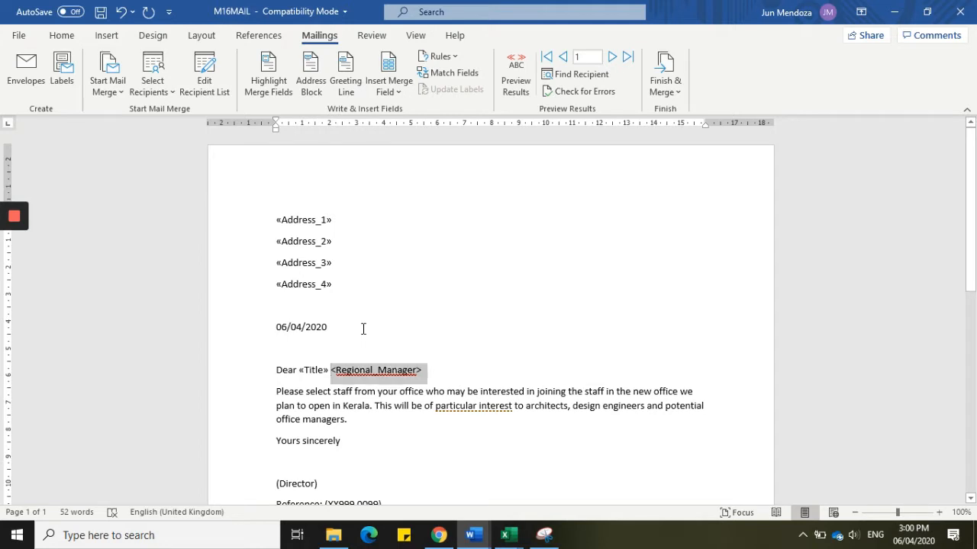
click(403, 86)
click(421, 151)
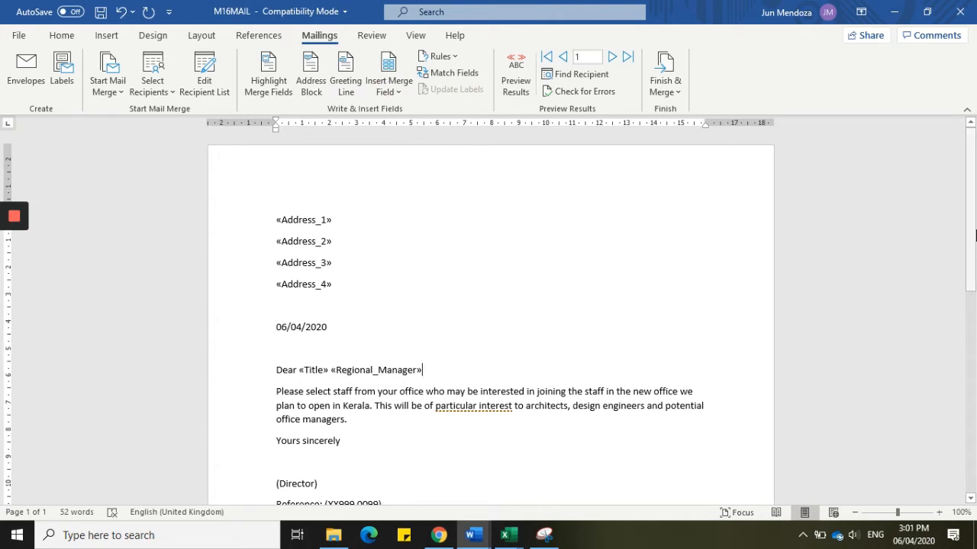
- Replace the (Director) placeholder below "Yours sincerely" with the text "Name"
drag(974, 235, 974, 296)
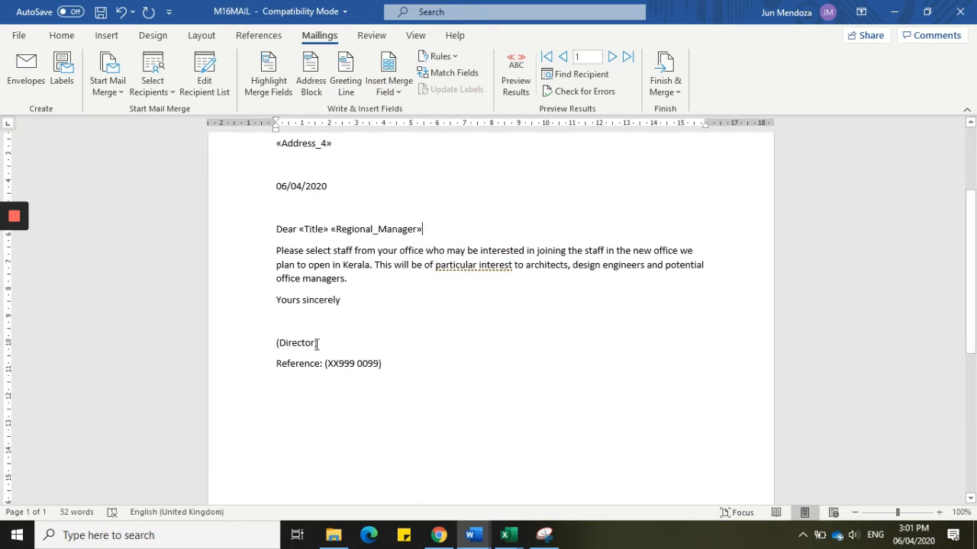
drag(316, 344, 277, 346)
key(BackSpace)
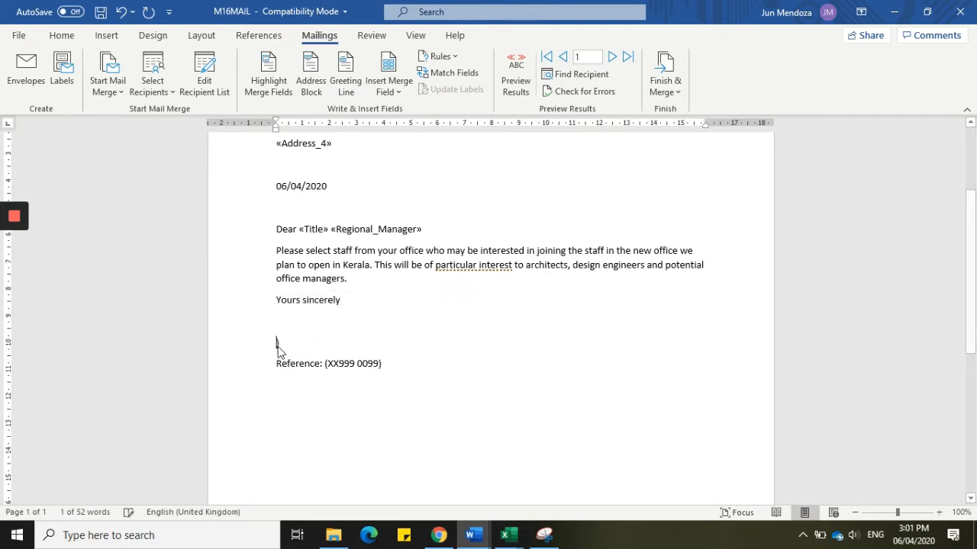
text(Name)
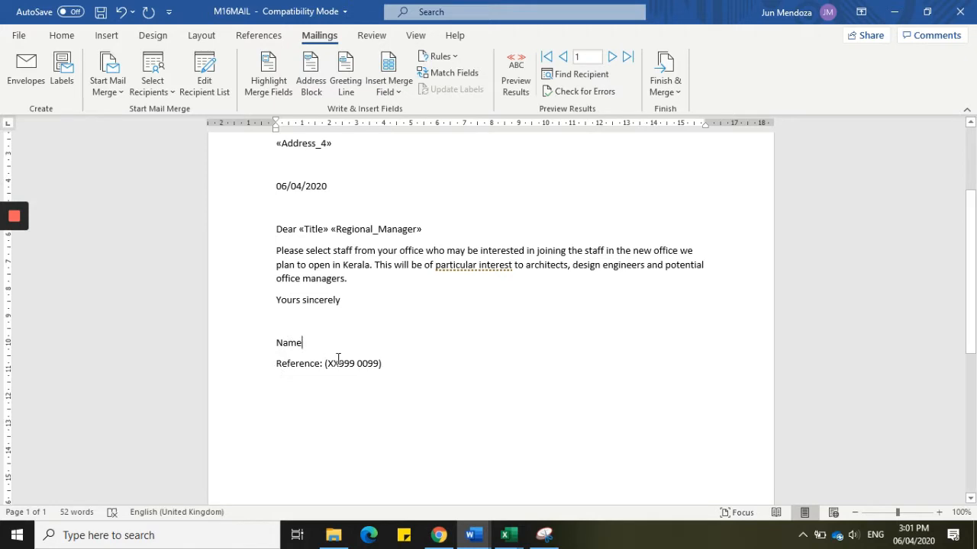
- Change the reference in brackets at the end of the letter to AE229 0000
drag(328, 364, 355, 363)
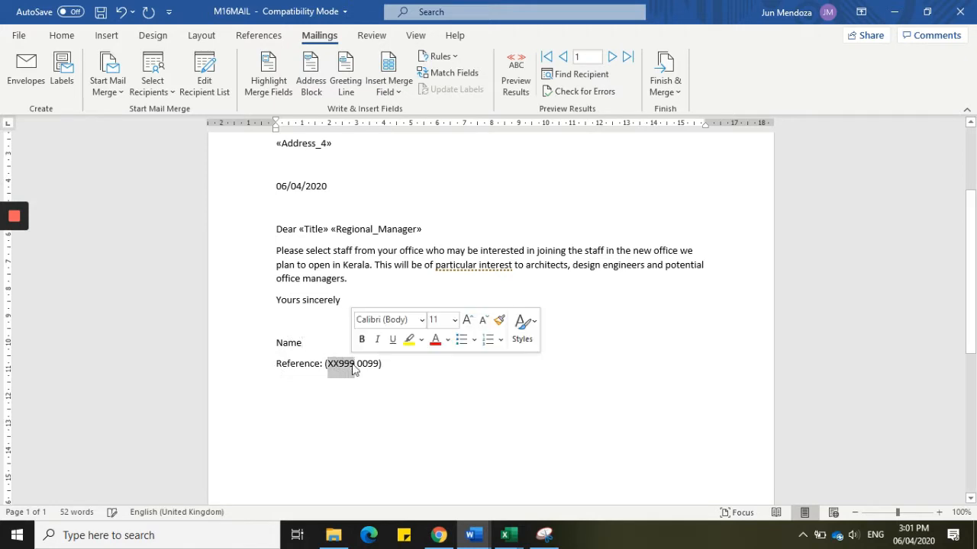
text(AE229)
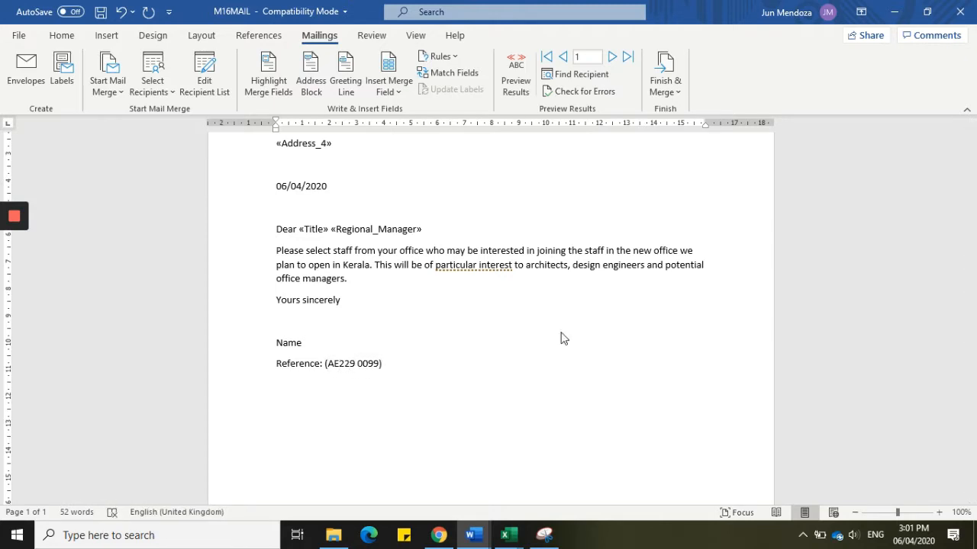
key(Right)
key(shift+Right)
key(shift+Right)
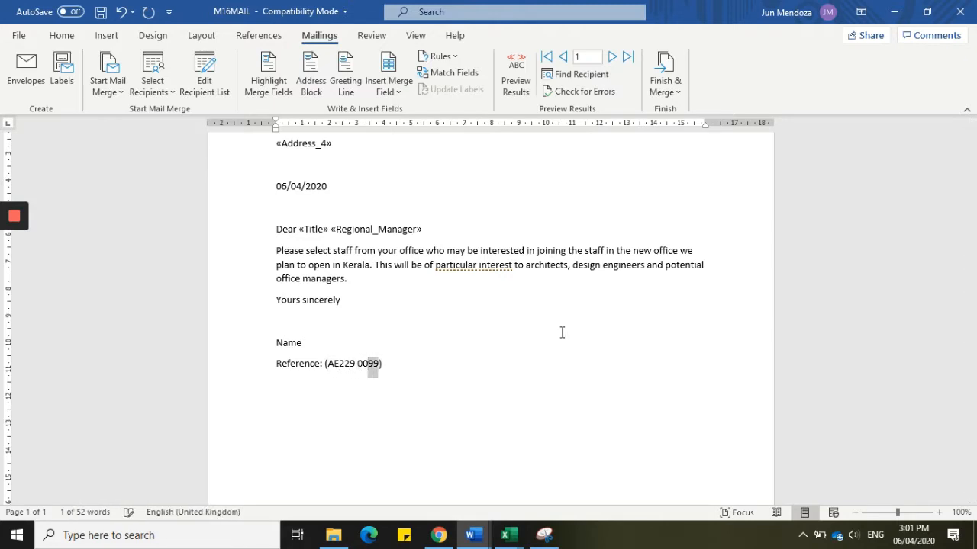
text(00)
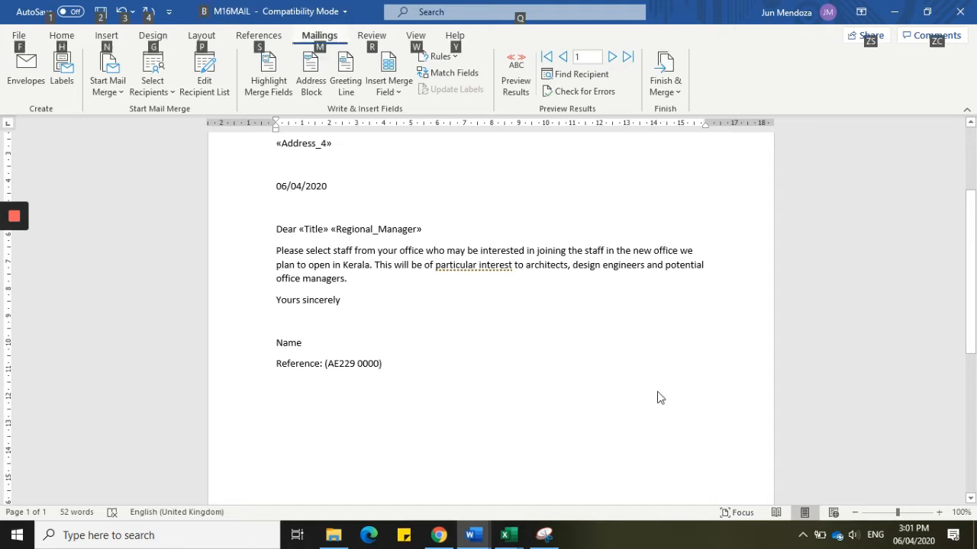
click(607, 348)
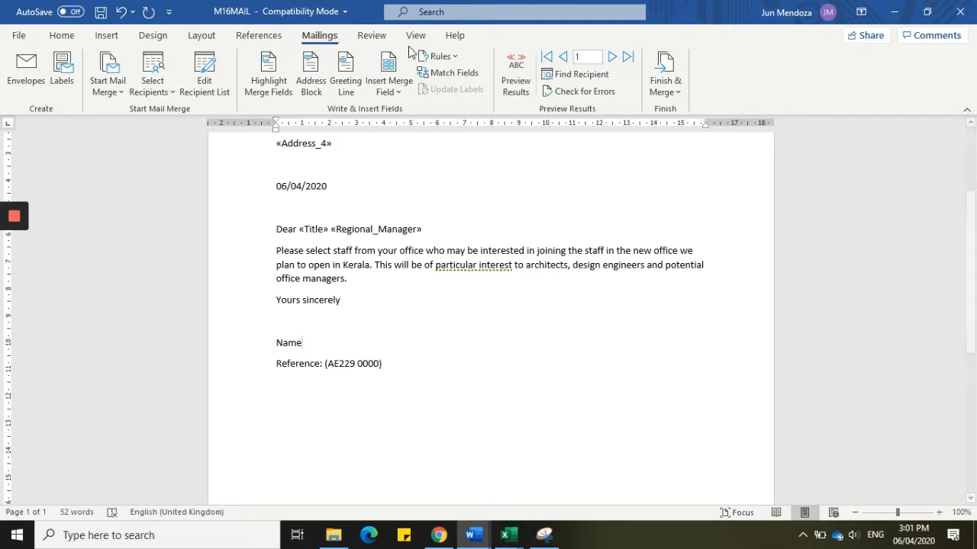
- Run the document check on the M16MAIL letter and review all of its results
click(372, 36)
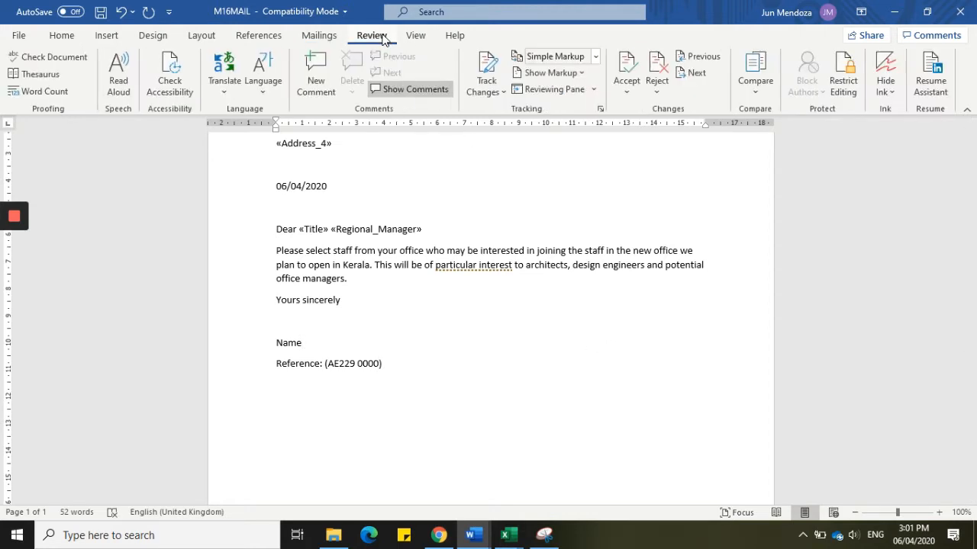
click(51, 61)
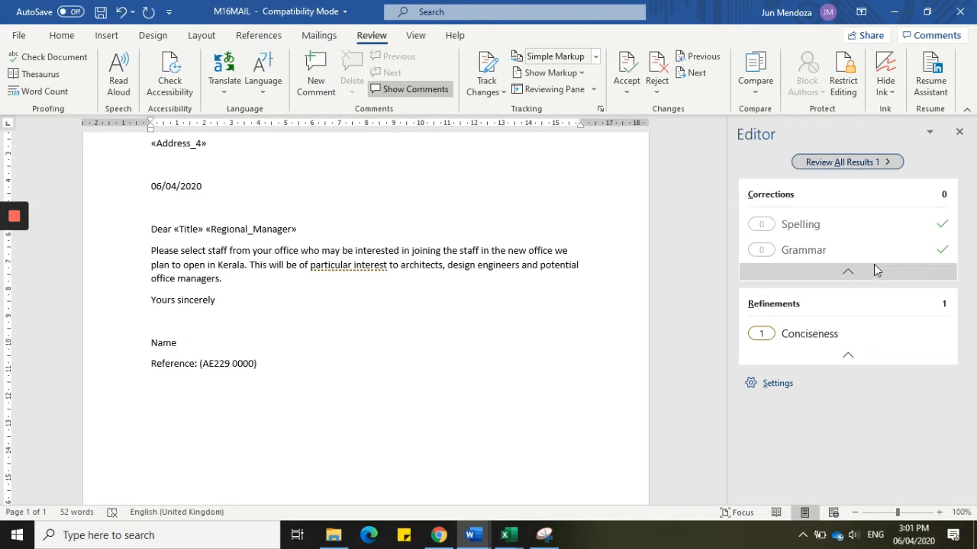
click(849, 162)
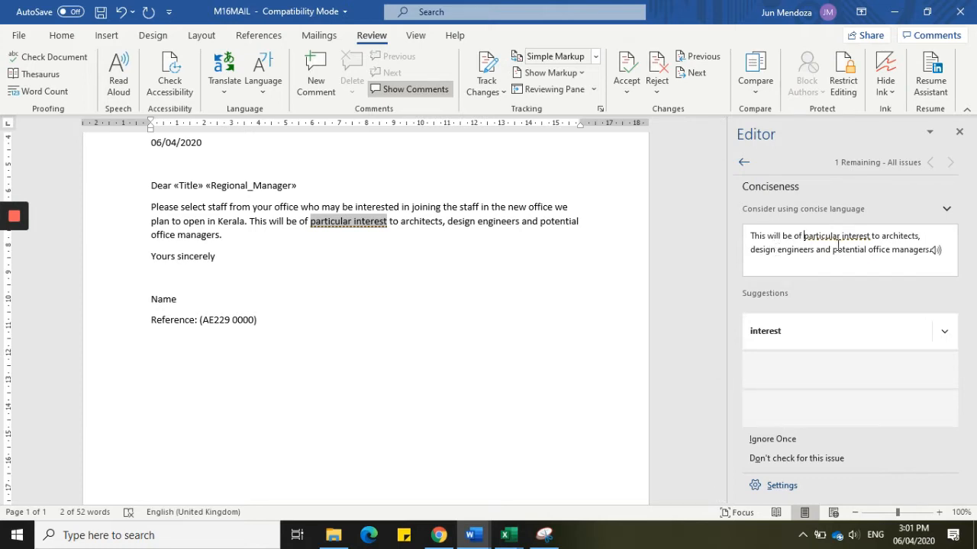
- Try the suggested wording "interest" in place of "particular interest" and undo the replacement
click(787, 332)
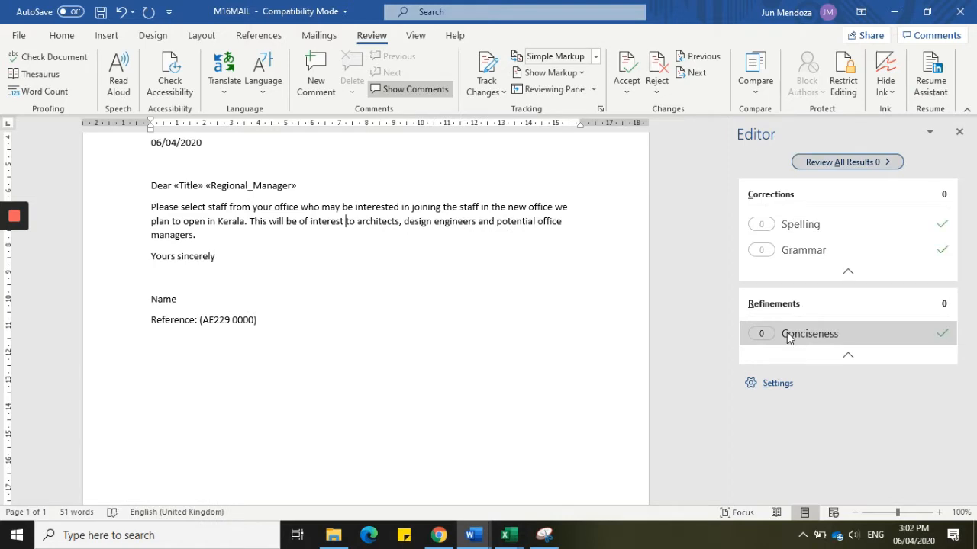
click(786, 333)
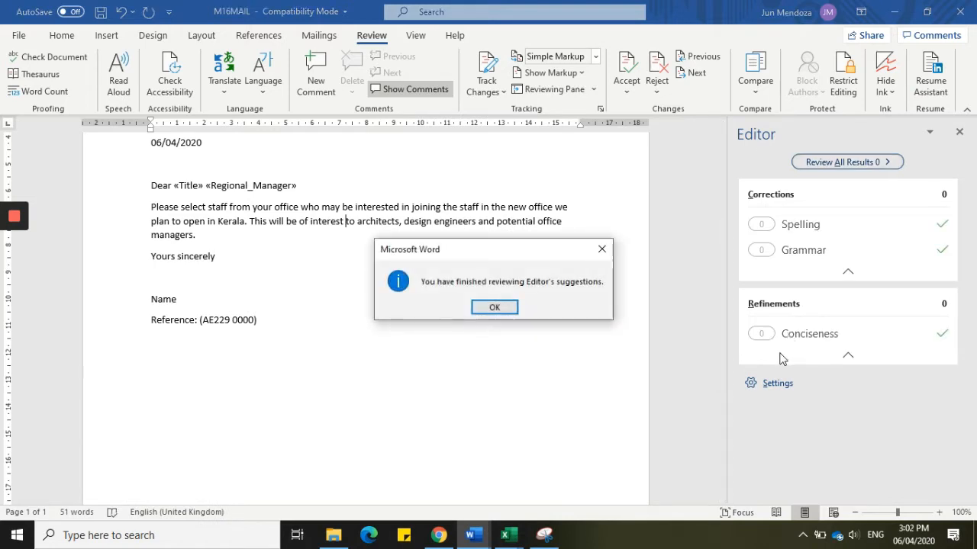
click(496, 307)
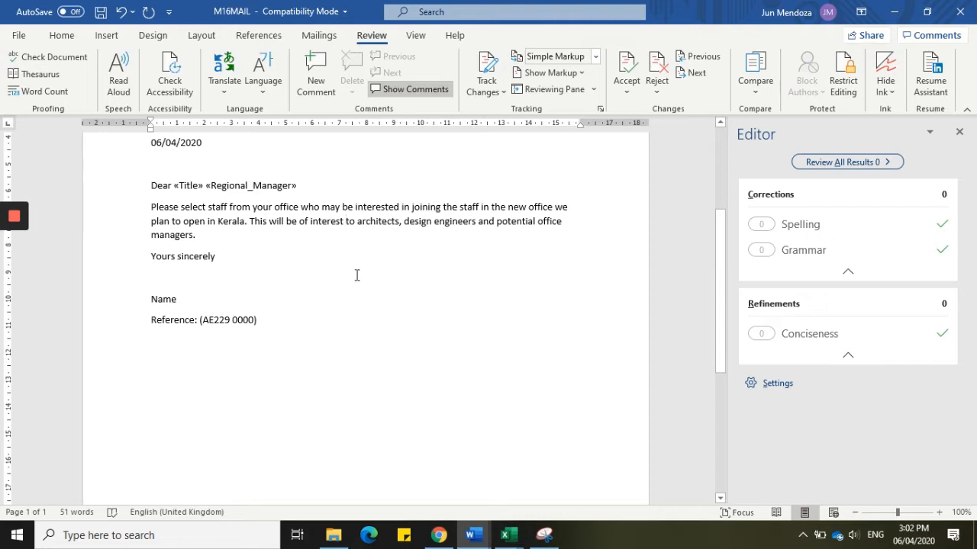
key(ctrl+z)
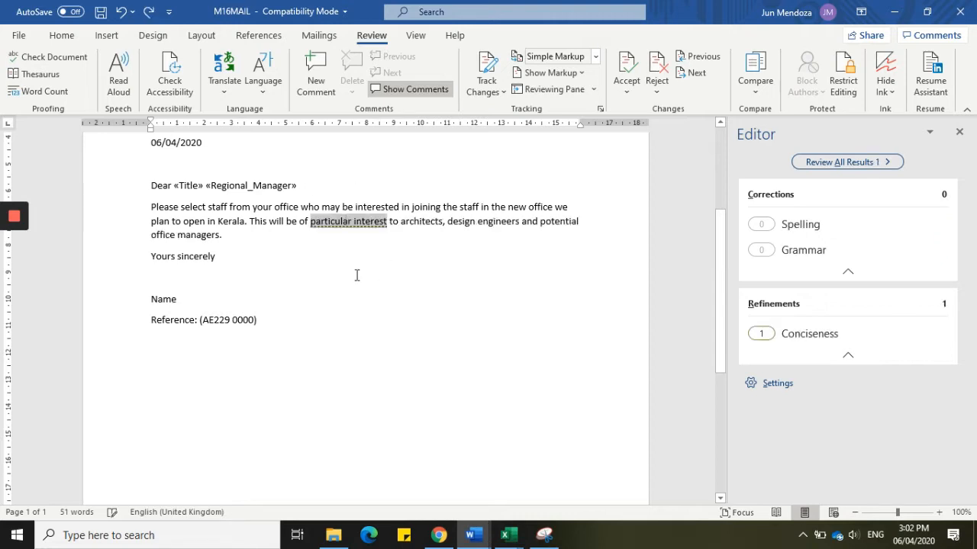
- Ignore the conciseness suggestion for "particular interest" once and close the Editor pane
right_click(369, 222)
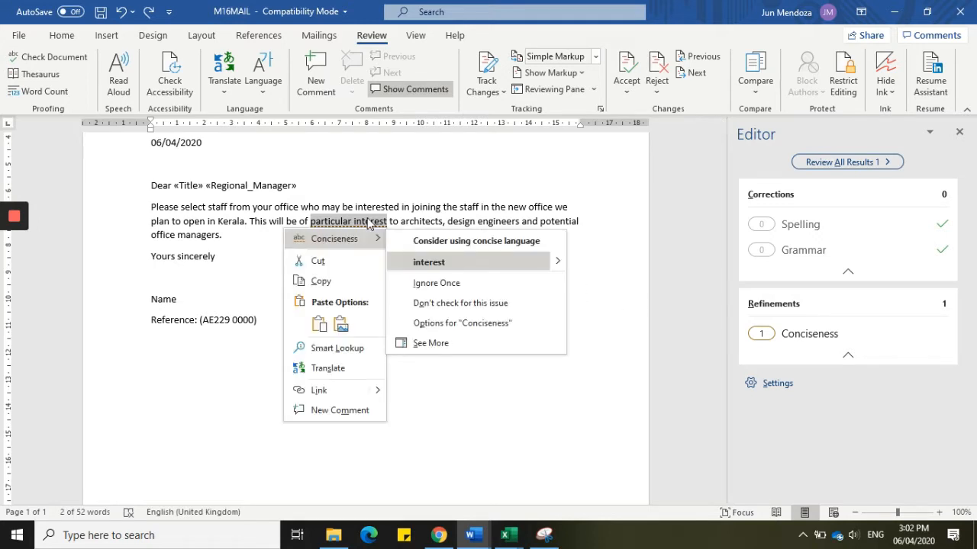
click(432, 282)
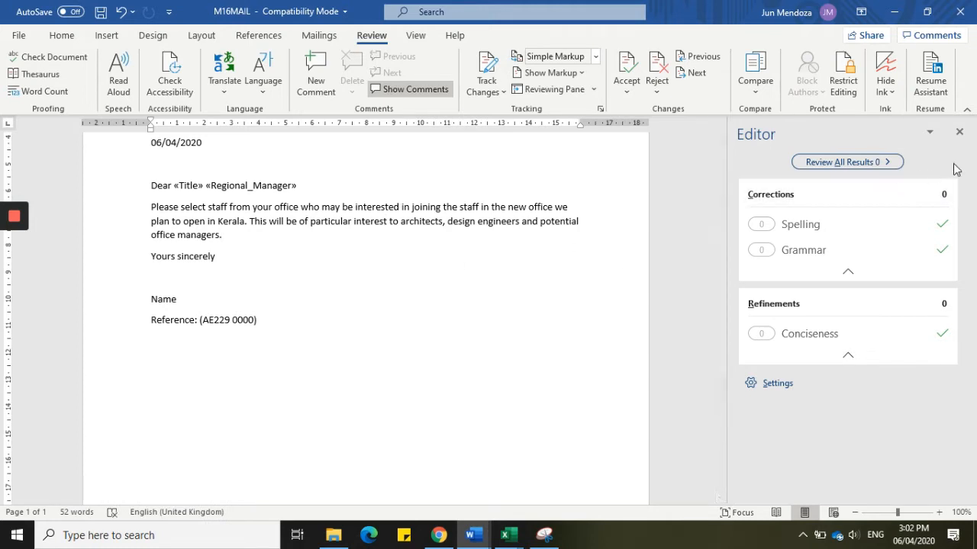
click(959, 132)
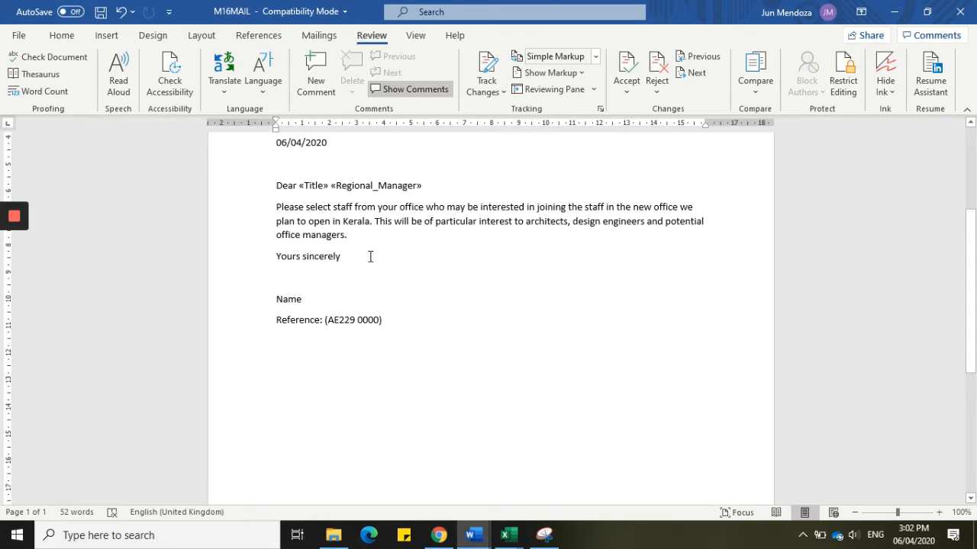
- Check the Evidence 7 instructions in the Unit 4 - Mail-merge document and display the field codes for the whole M16MAIL letter
key(alt+Tab)
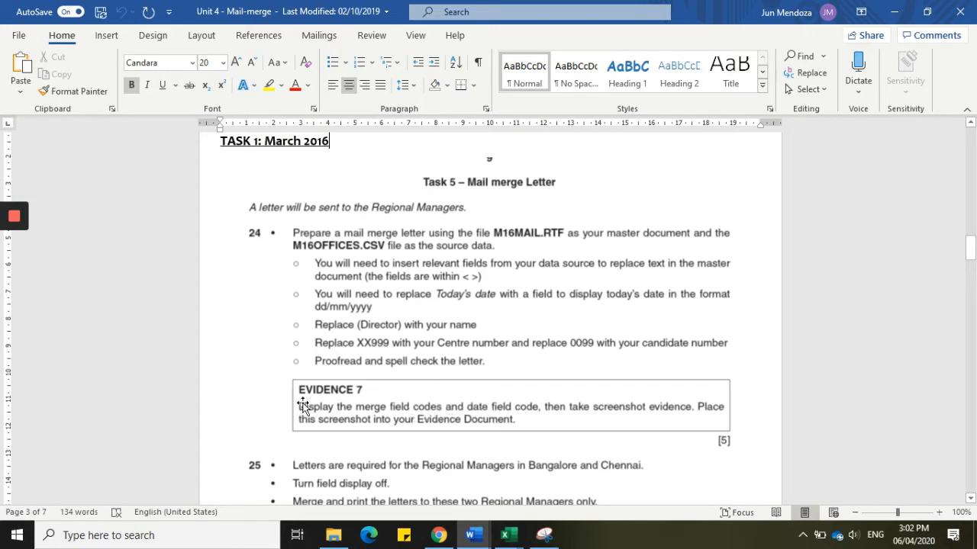
key(alt+Tab)
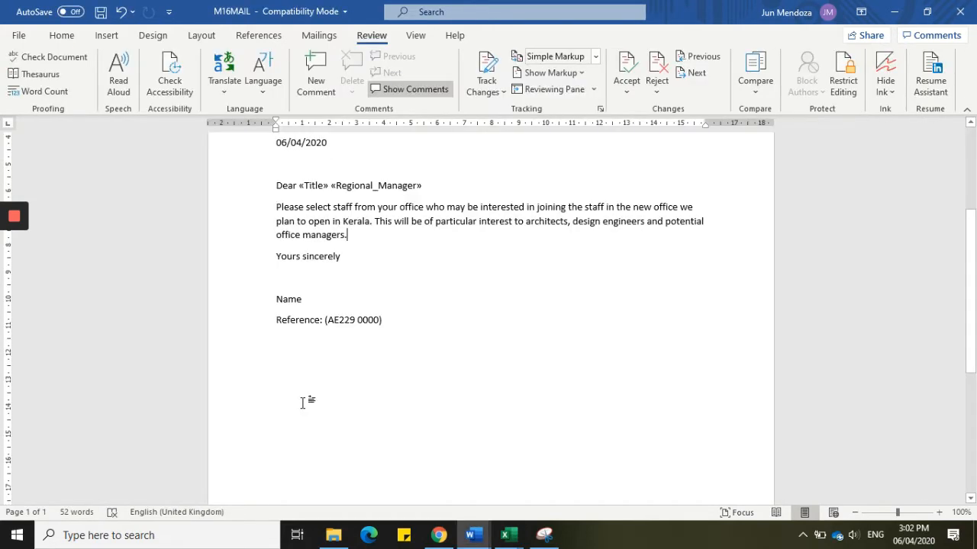
key(ctrl+a)
drag(975, 284, 958, 229)
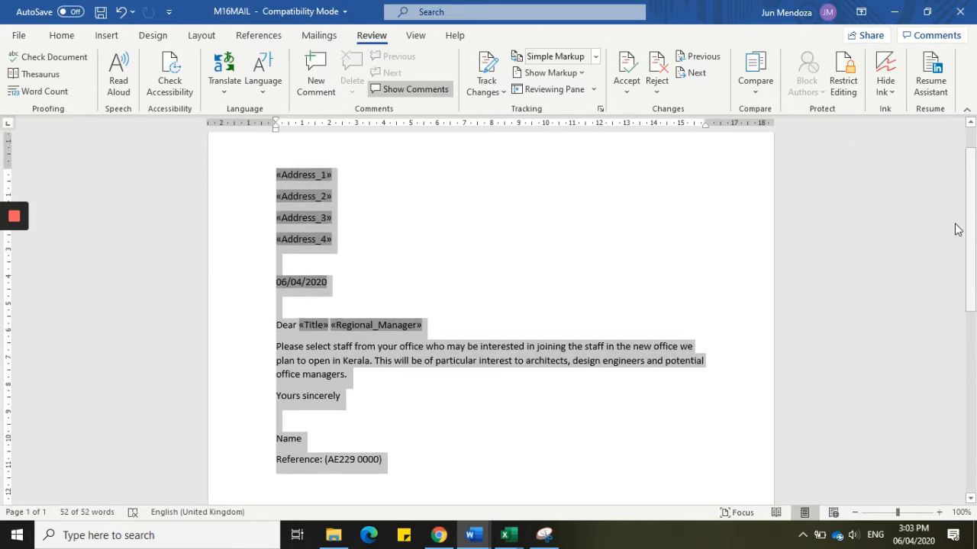
right_click(428, 317)
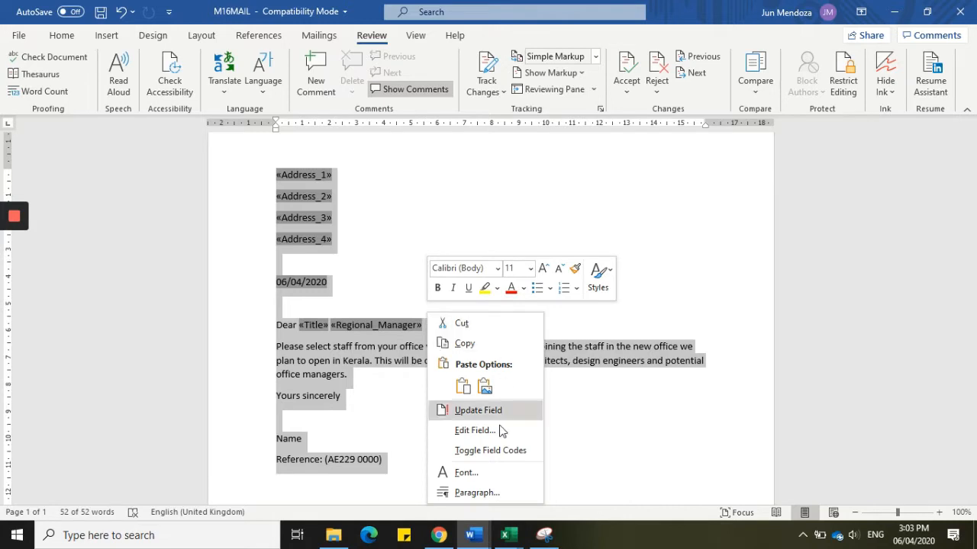
click(488, 451)
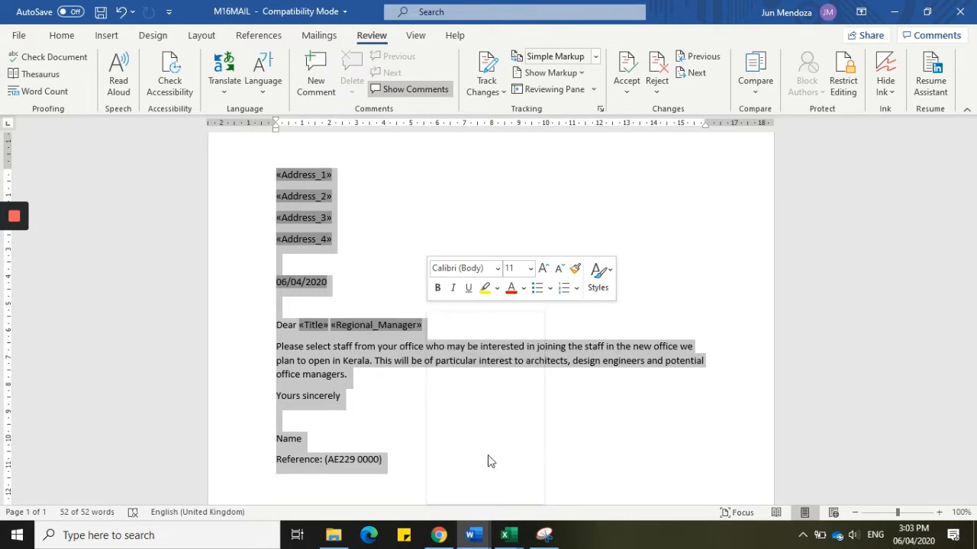
click(533, 394)
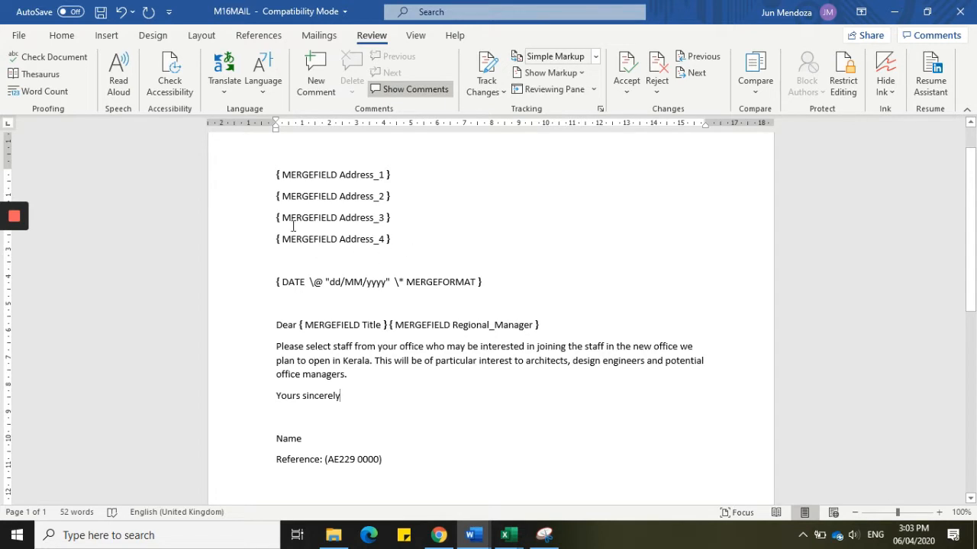
- Capture a rectangular screenshot of the letter with its merge and date field codes using Snipping Tool
click(545, 536)
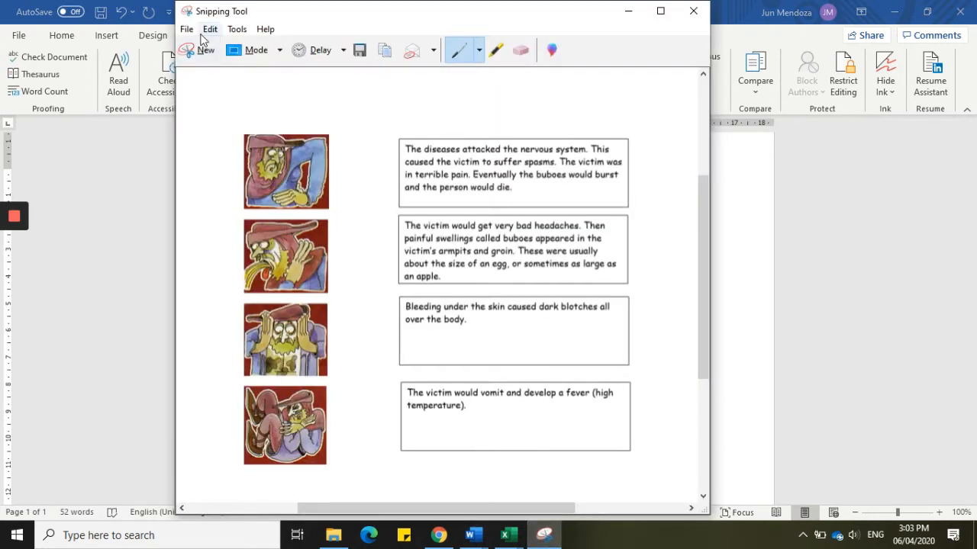
click(205, 48)
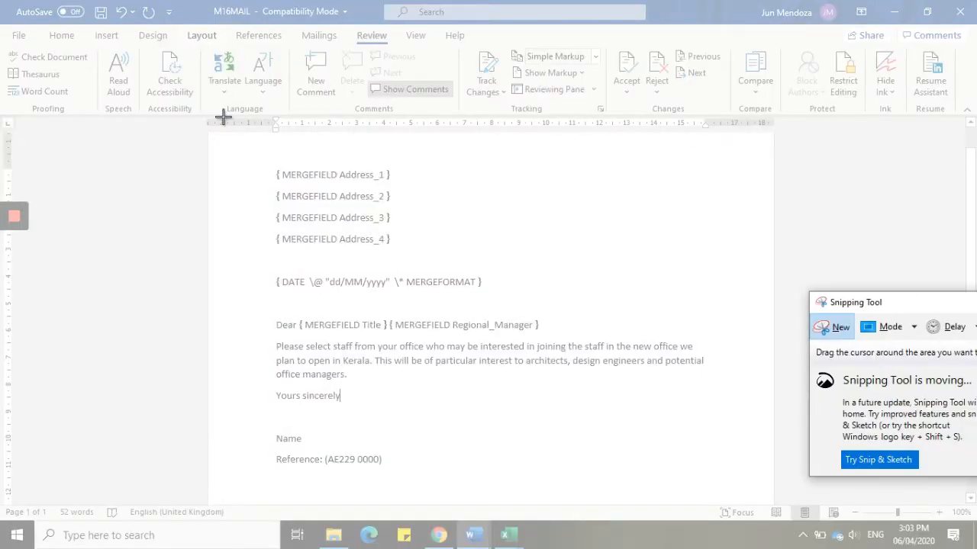
drag(269, 159, 723, 458)
drag(726, 471, 708, 481)
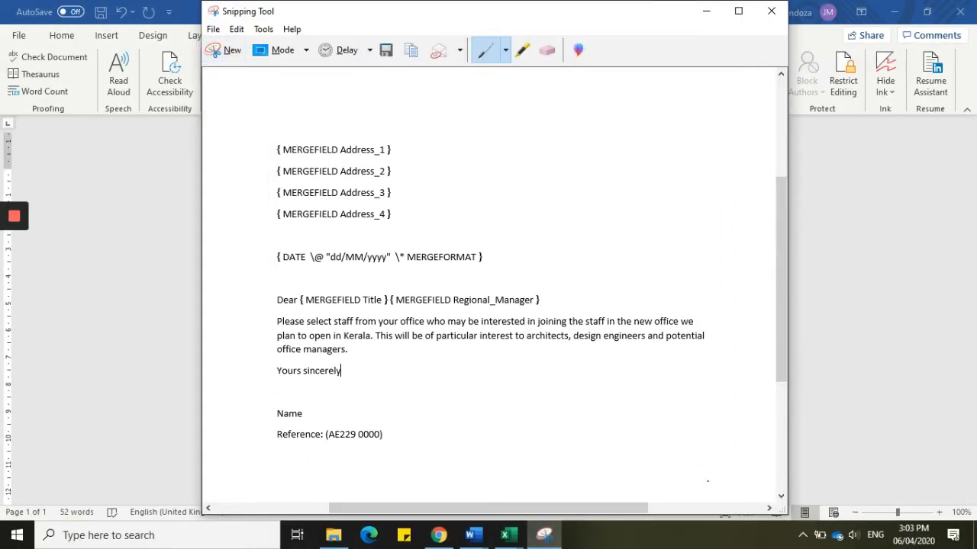
- Open M16EVIDENCE from the 03_0417_21_SF folder and paste the field code screenshot below the Evidence 7 description
key(alt+Tab)
key(alt+Tab)
key(alt+Tab)
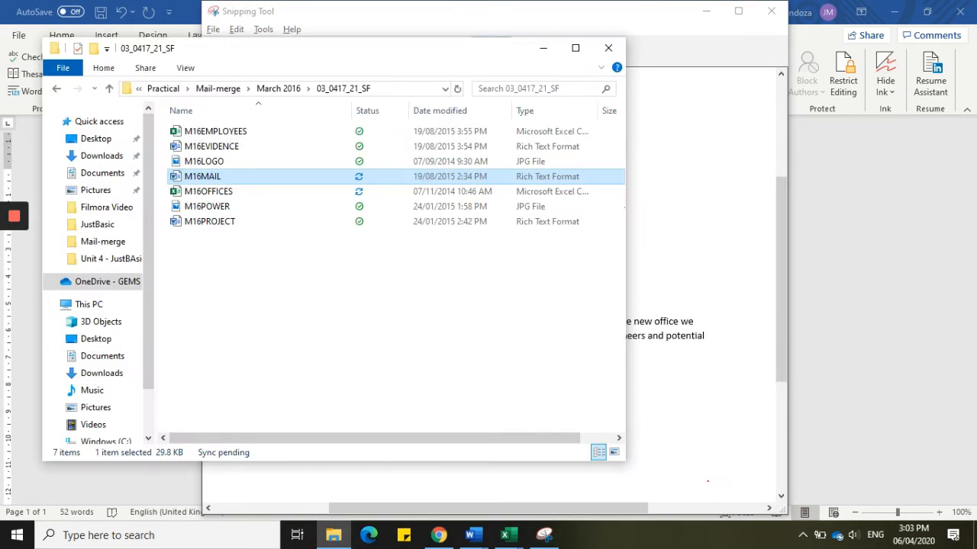
double_click(211, 145)
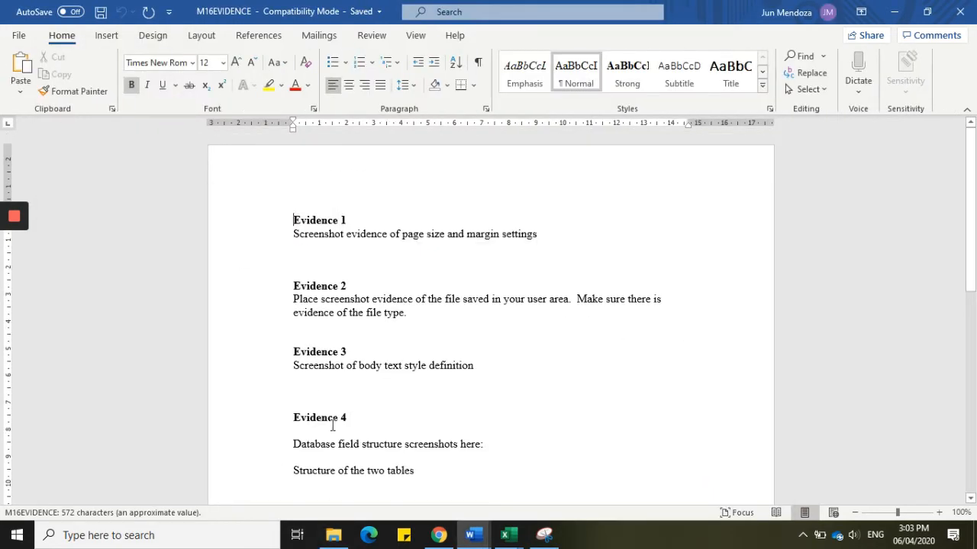
scroll(513, 373, down, 8)
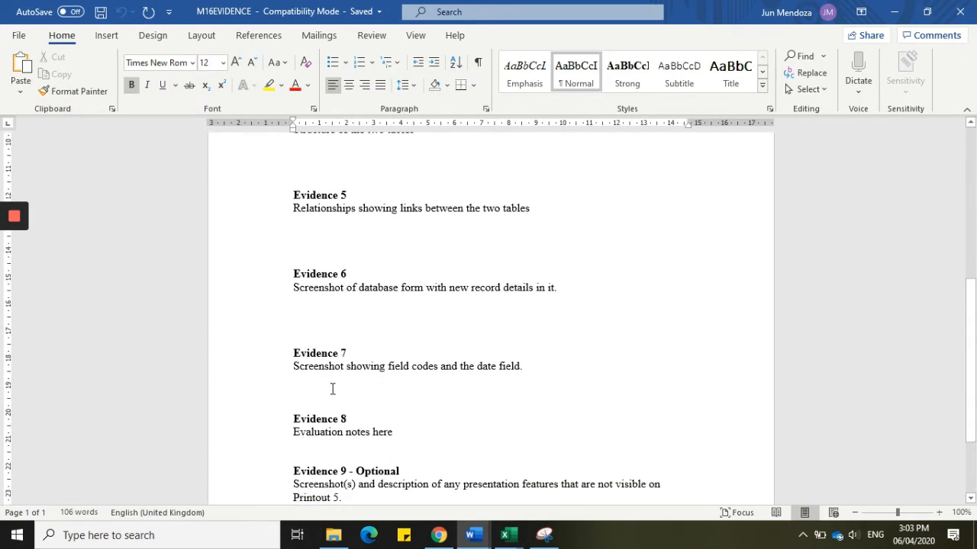
click(332, 390)
key(ctrl+v)
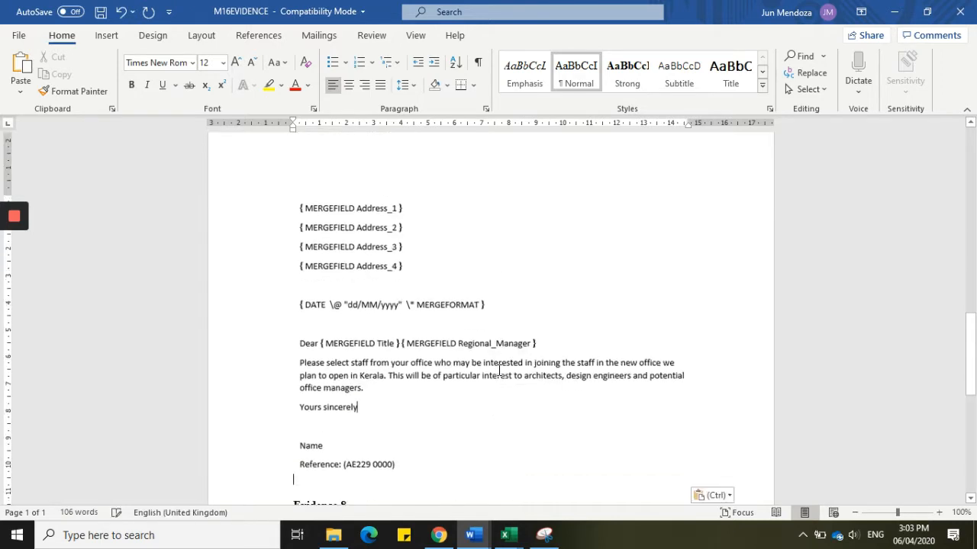
- Read the task 25 instructions in the Unit 4 - Mail-merge document
key(alt+Tab)
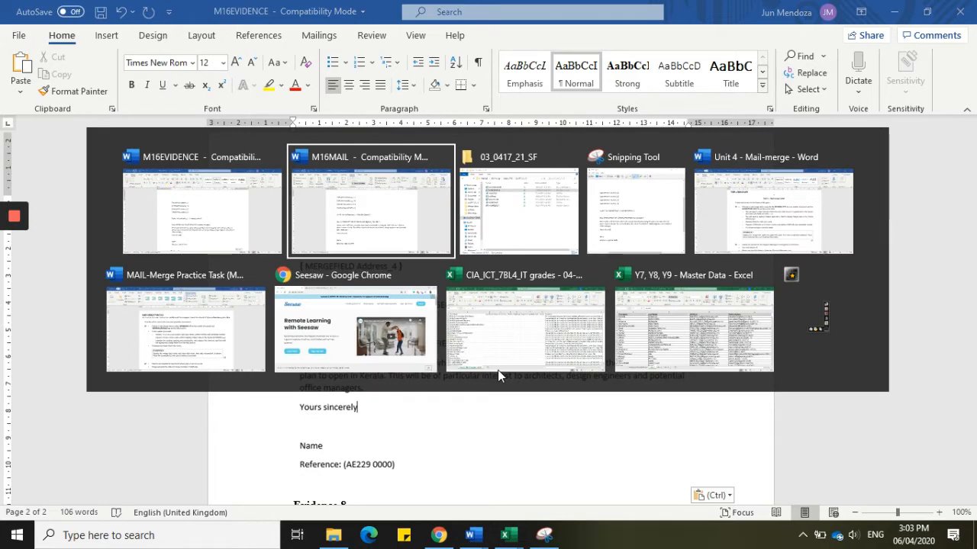
key(alt+Tab)
key(alt+Tab)
key(alt+Tab)
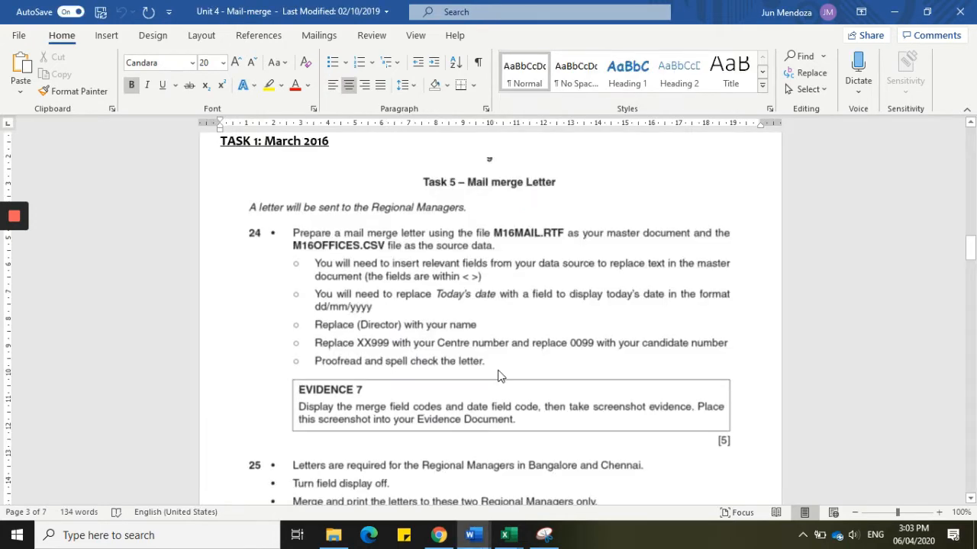
drag(973, 246, 945, 267)
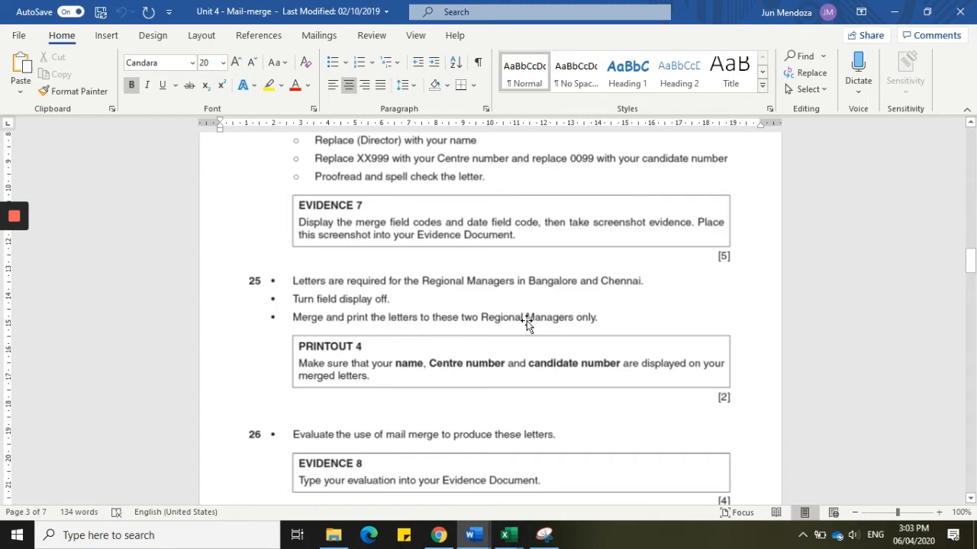
key(alt+Tab)
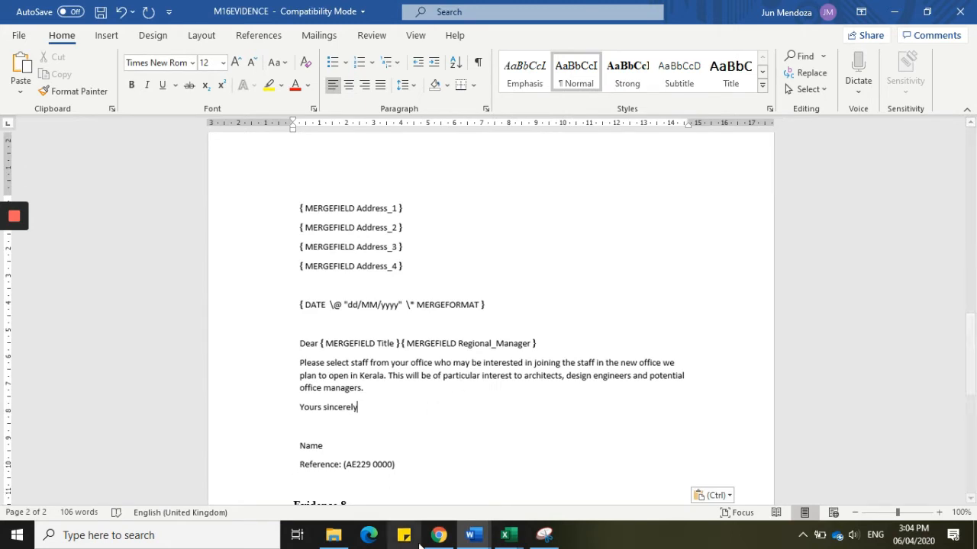
- Switch to the M16MAIL letter and turn off the field code display for the whole document
mouse_move(472, 534)
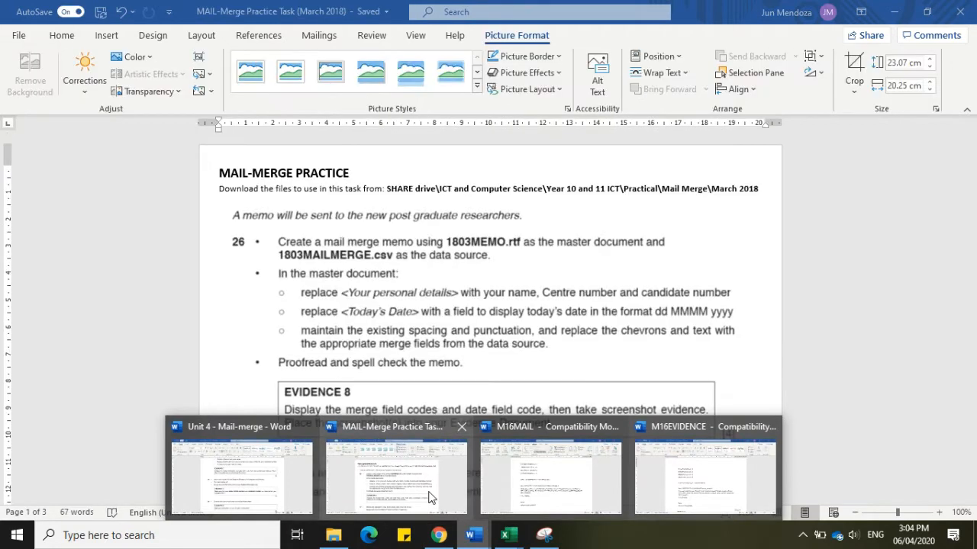
click(571, 481)
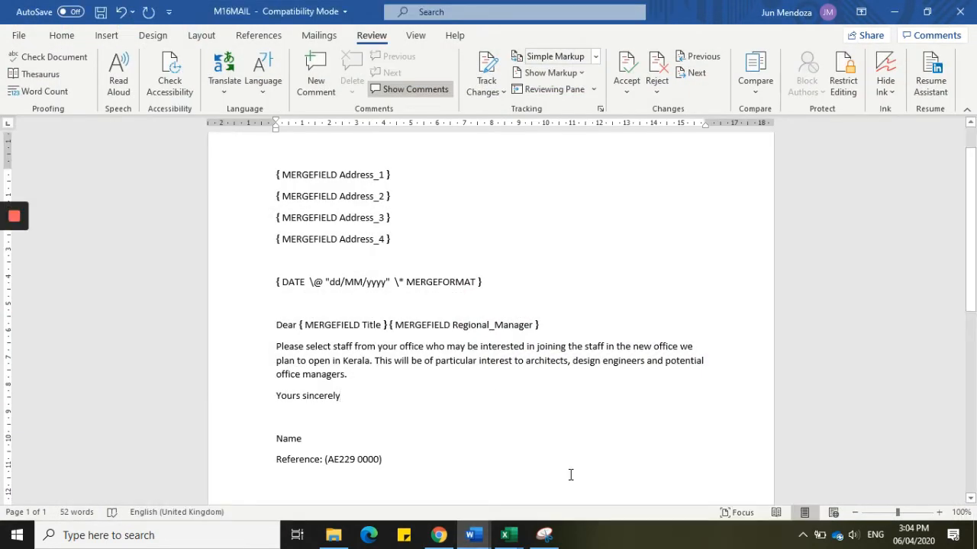
key(ctrl+a)
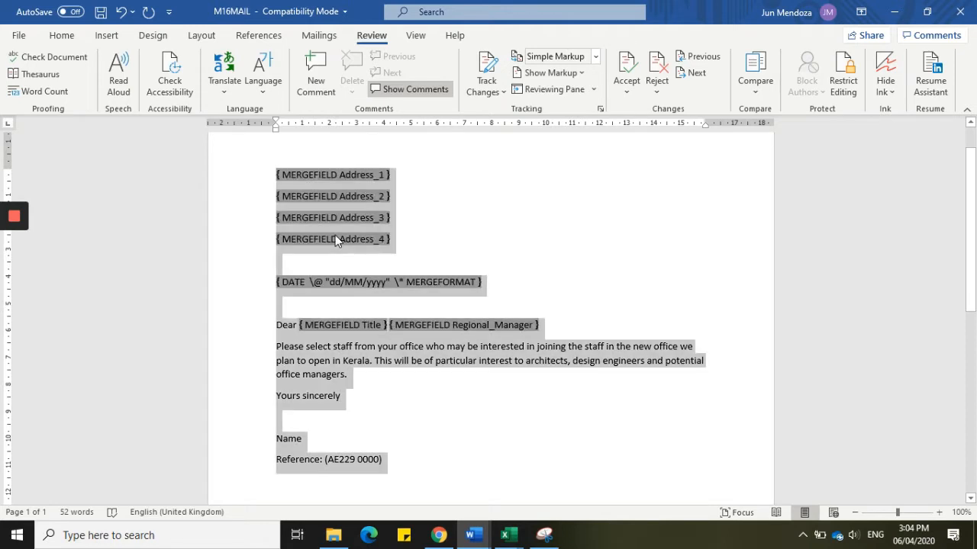
right_click(335, 235)
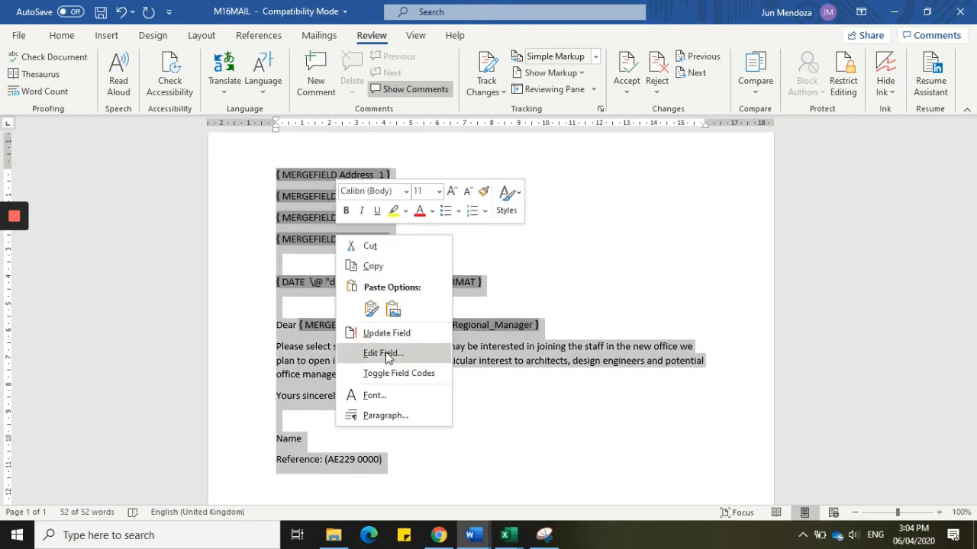
click(396, 374)
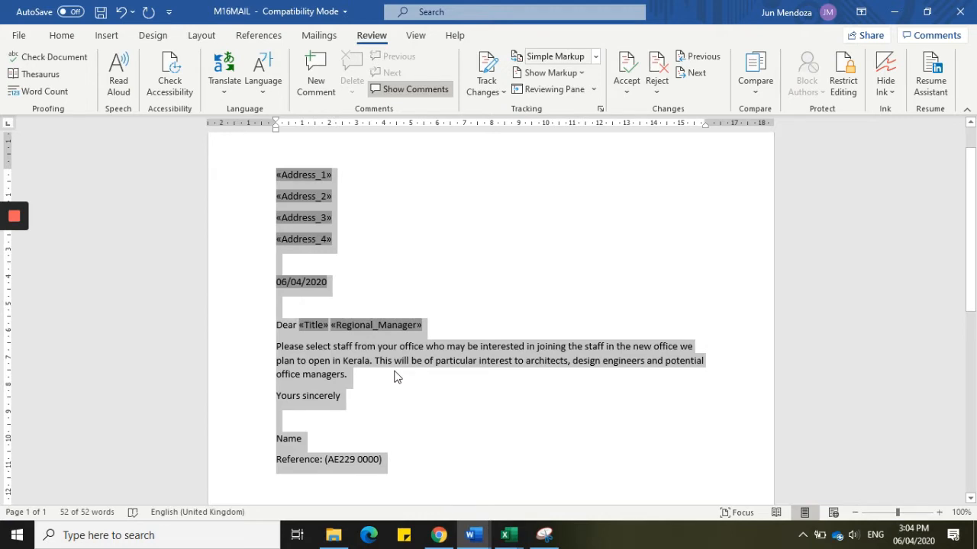
click(457, 279)
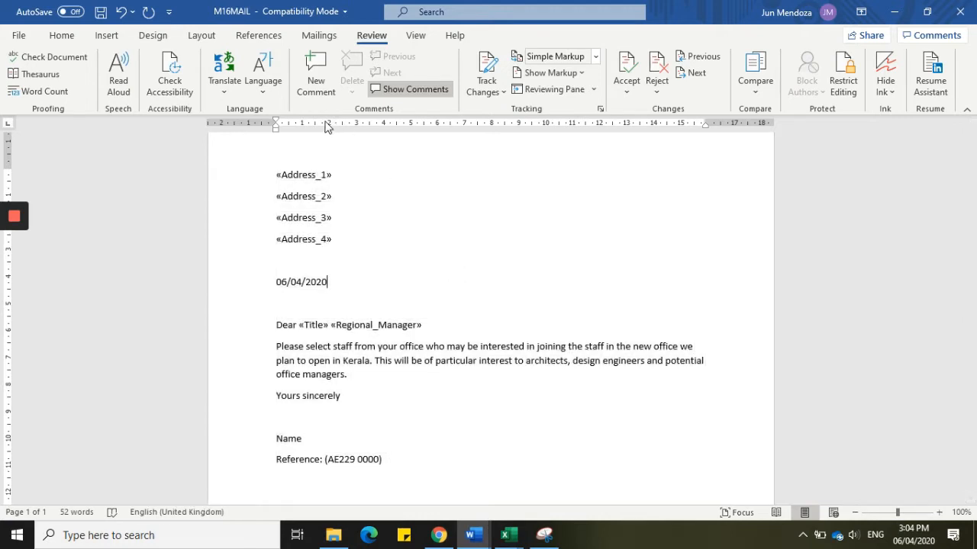
- Open the M16MAIL recipient list, widen it to check its columns, and add a filter condition of Office Equal to Chennai
click(319, 36)
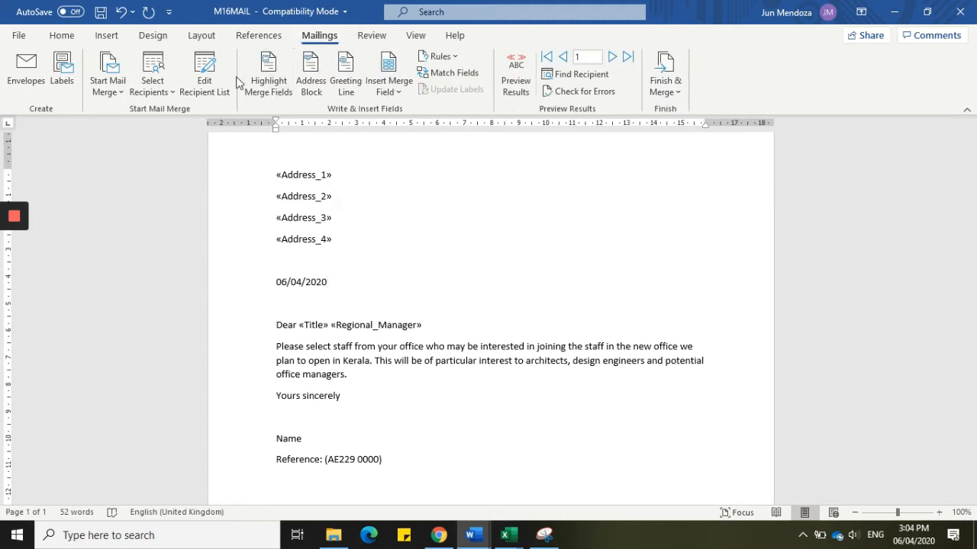
click(213, 87)
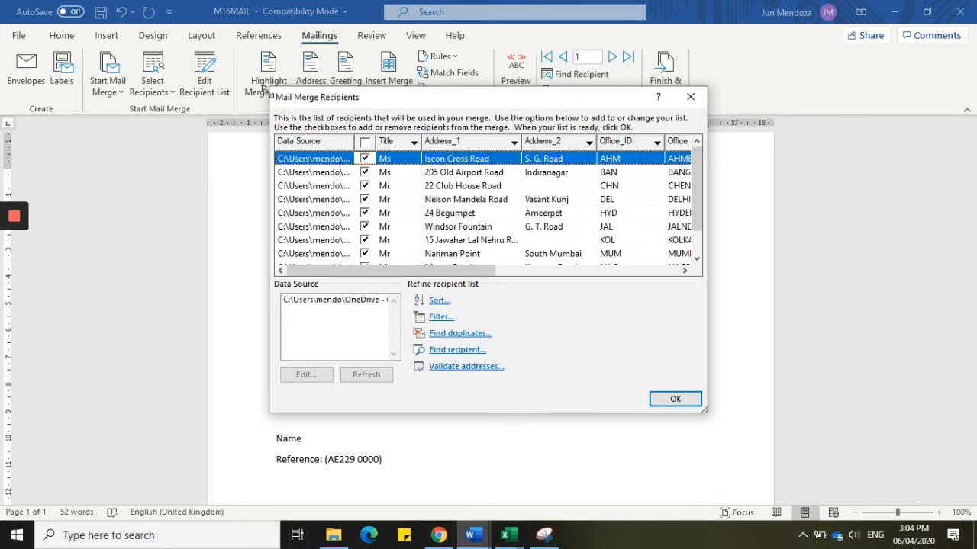
drag(264, 89, 169, 57)
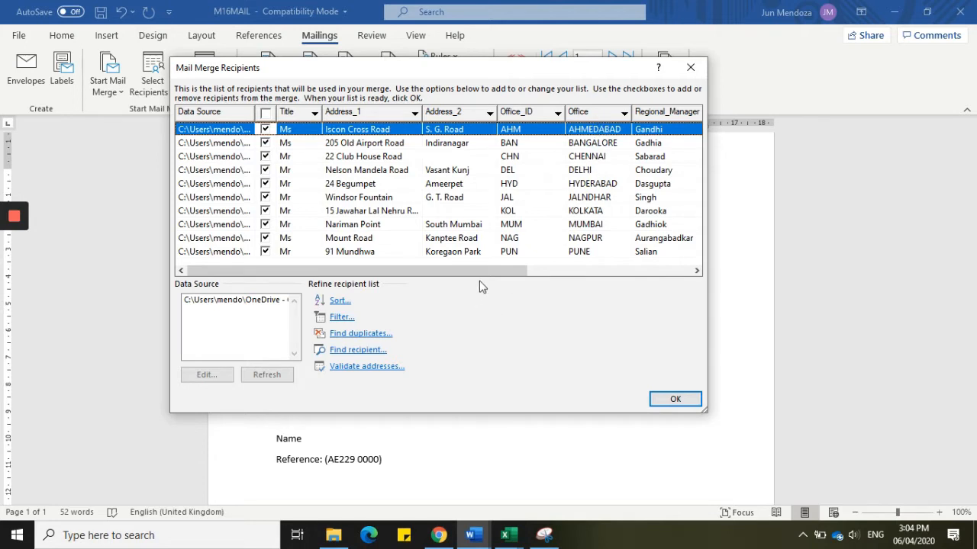
drag(483, 274, 662, 254)
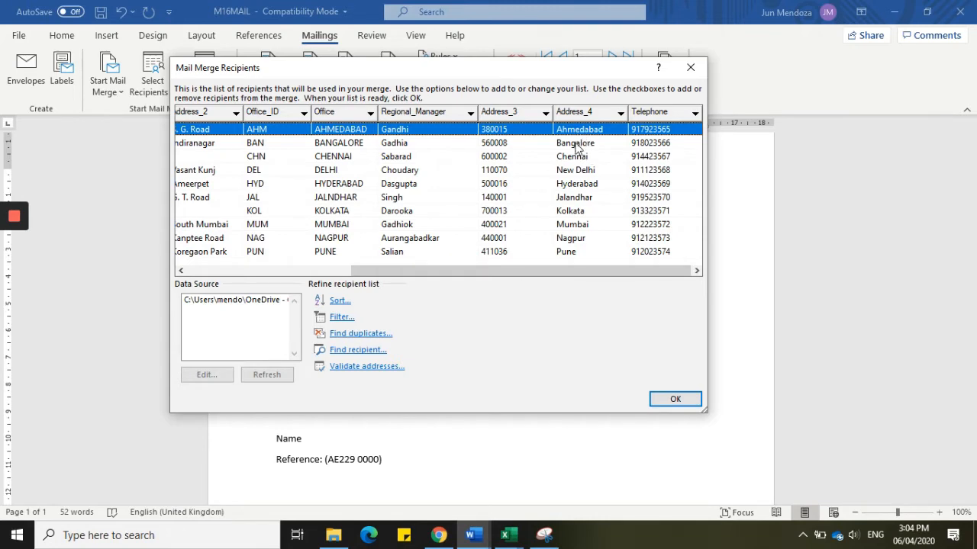
click(341, 317)
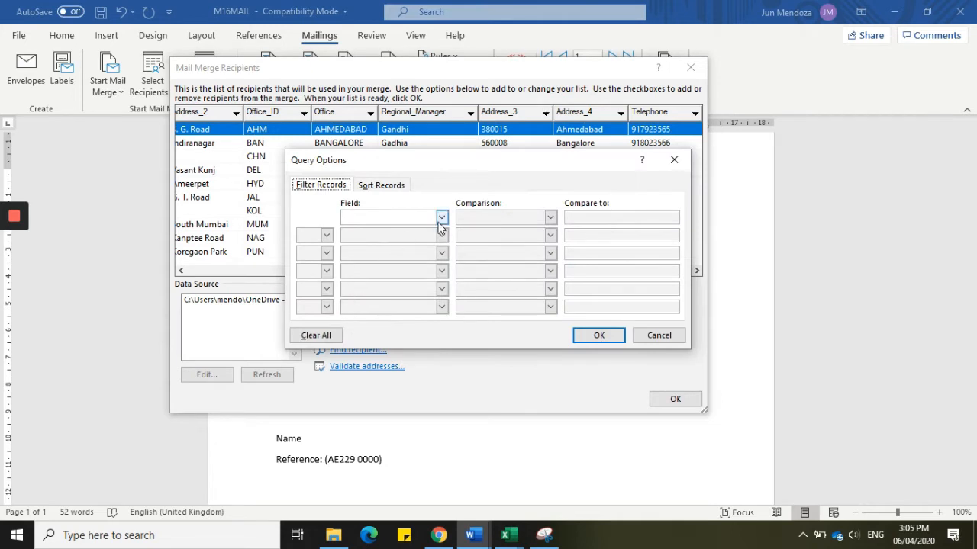
click(441, 219)
click(418, 248)
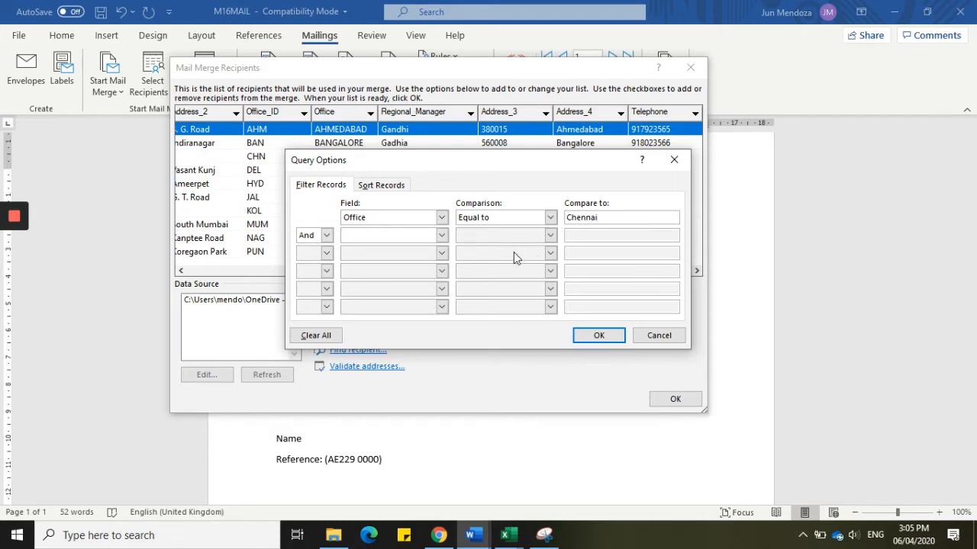
- Add a second filter condition joined by Or, Office Equal to Bangalore, and apply the filter to the merge recipients
click(441, 235)
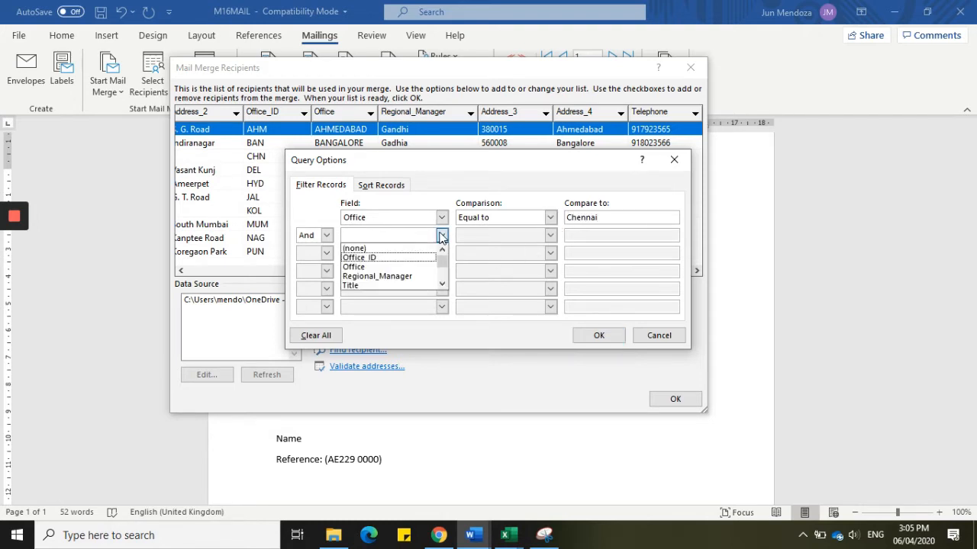
click(412, 267)
click(625, 232)
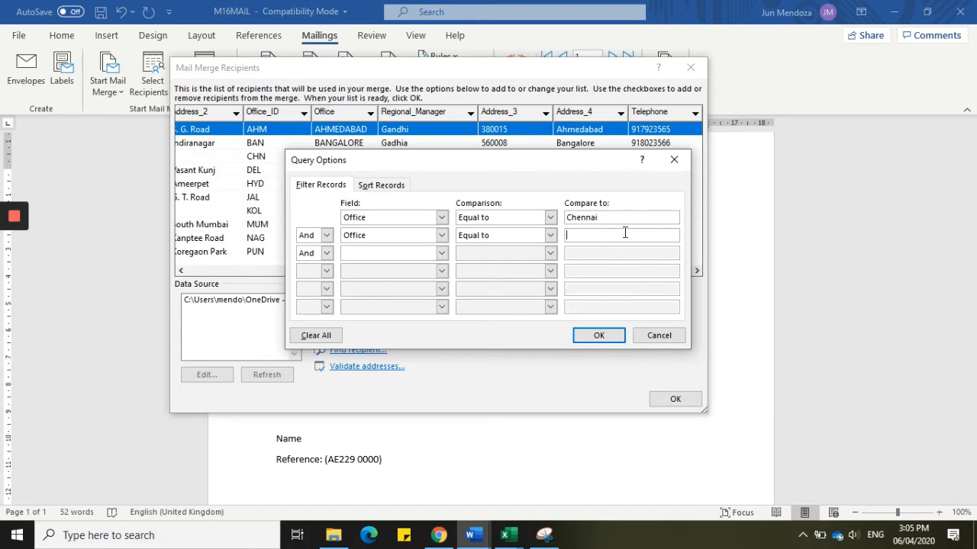
text(Bangalore)
click(325, 235)
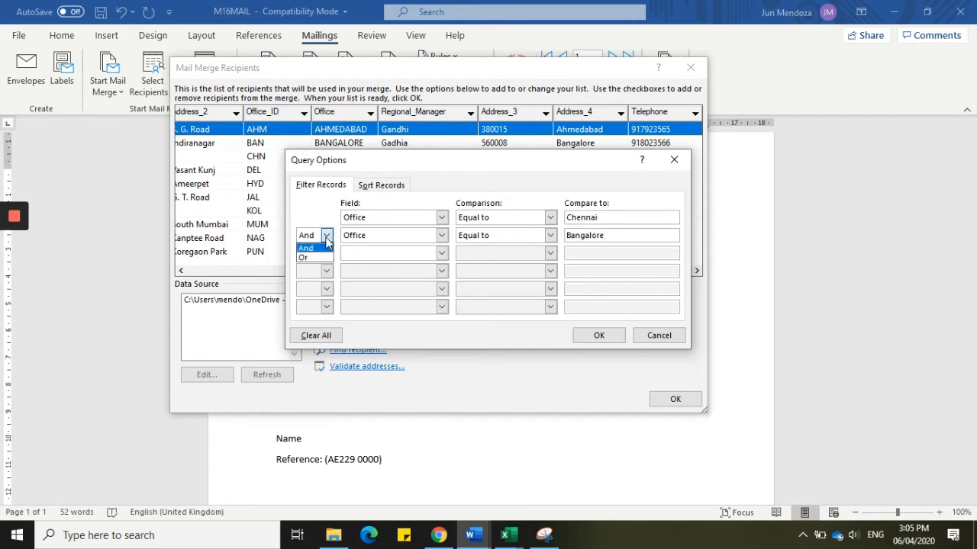
click(326, 259)
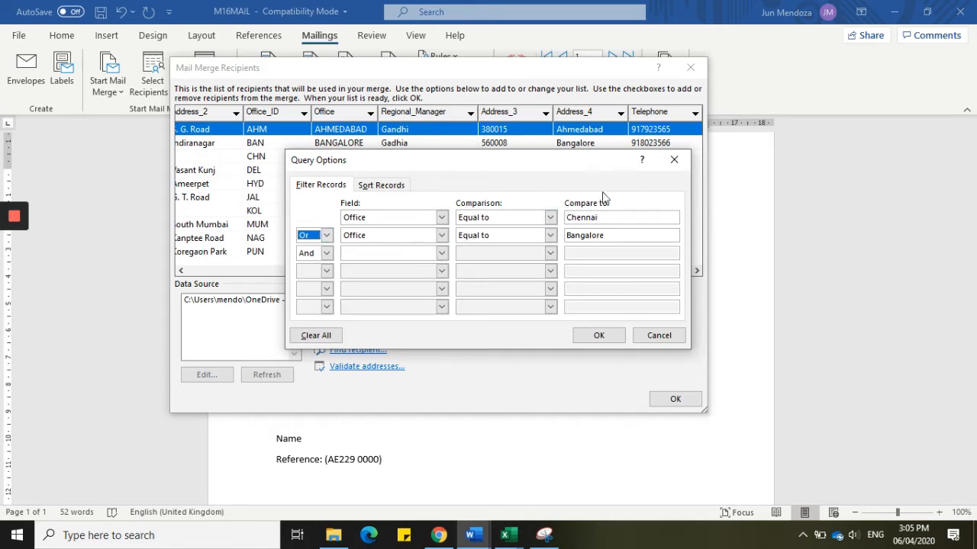
click(599, 335)
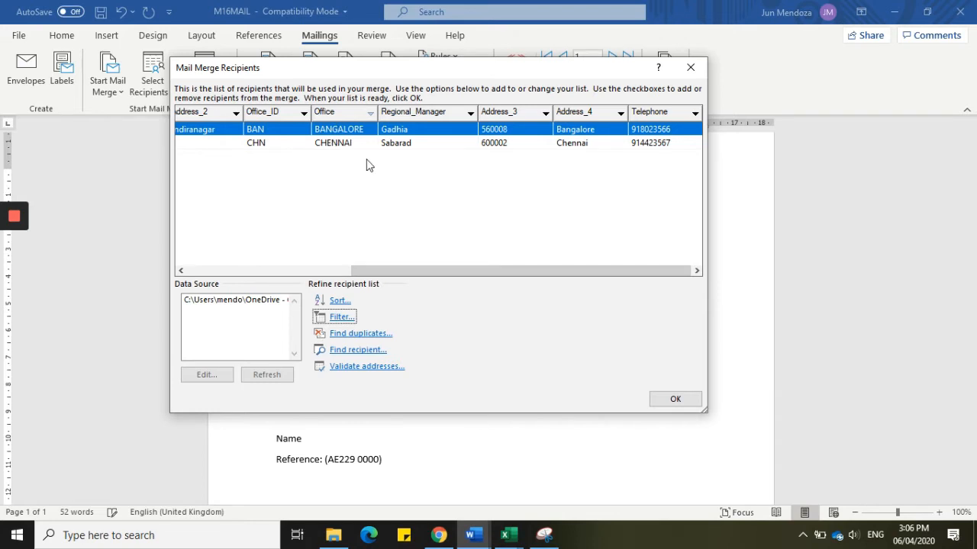
click(684, 393)
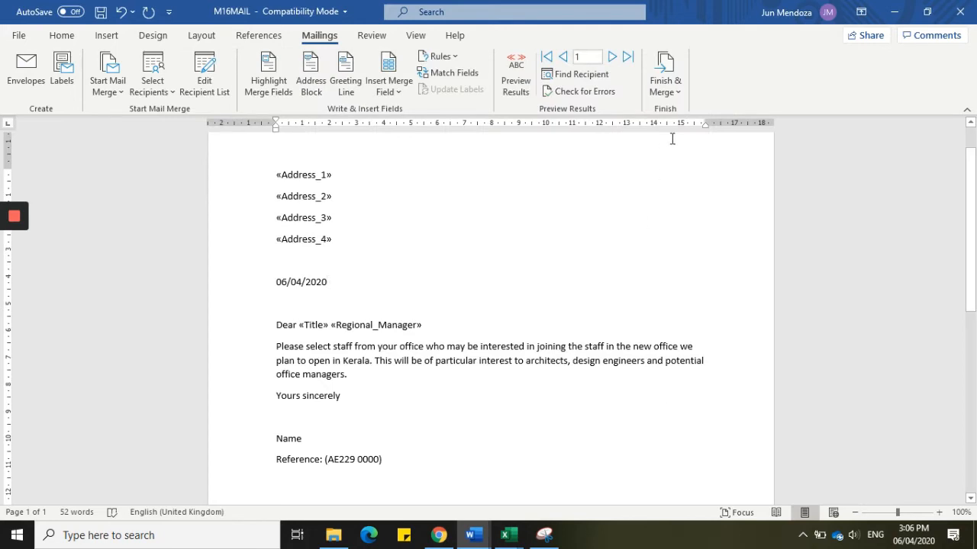
- Finish the mail merge by merging all filtered records into a new document of individual letters
click(665, 84)
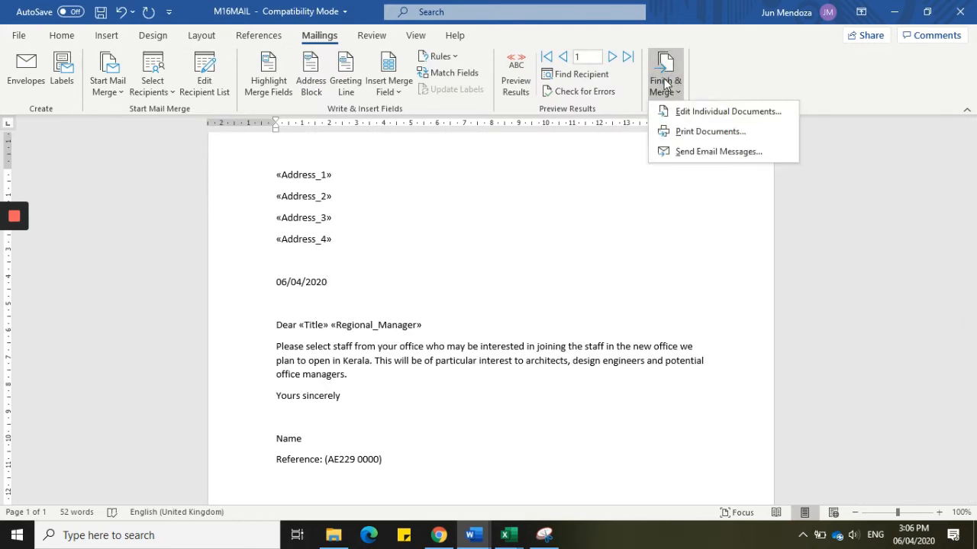
click(672, 112)
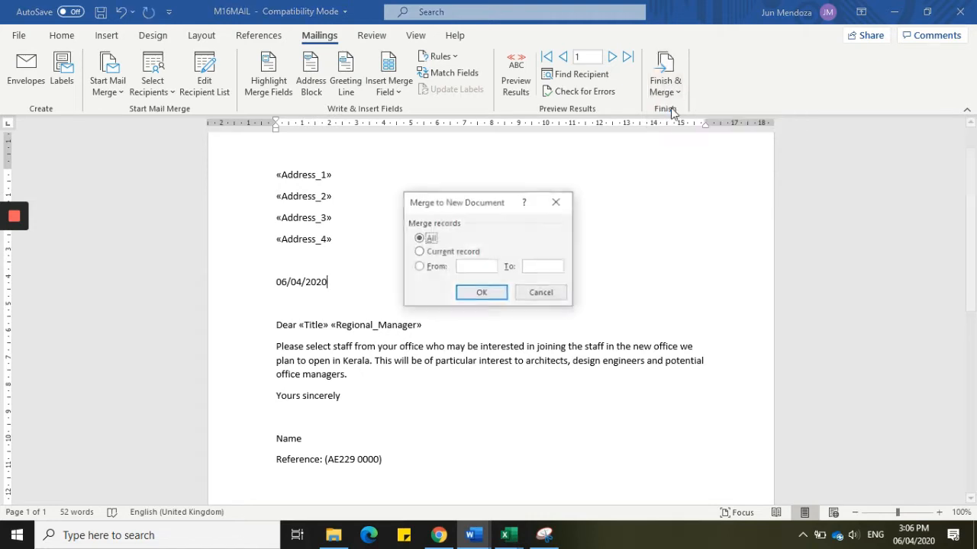
click(482, 293)
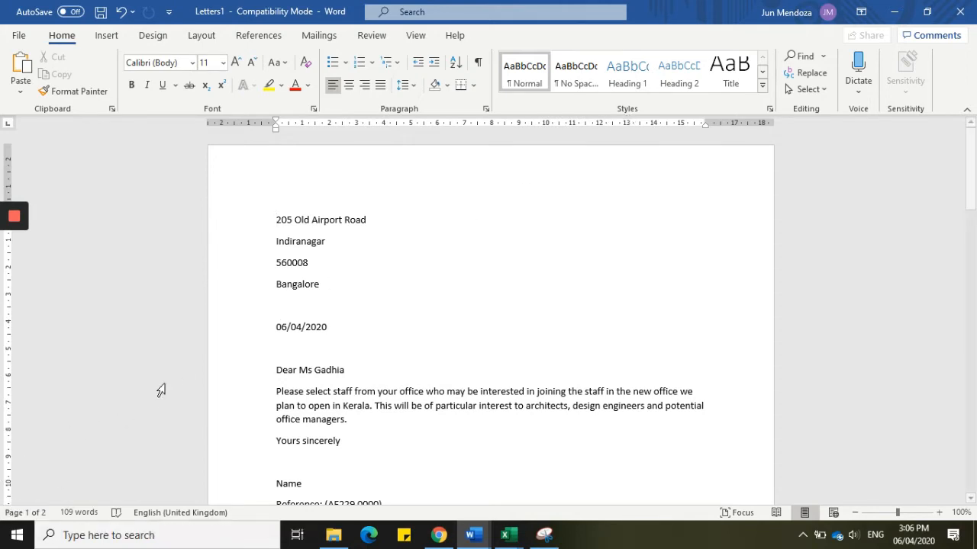
click(321, 36)
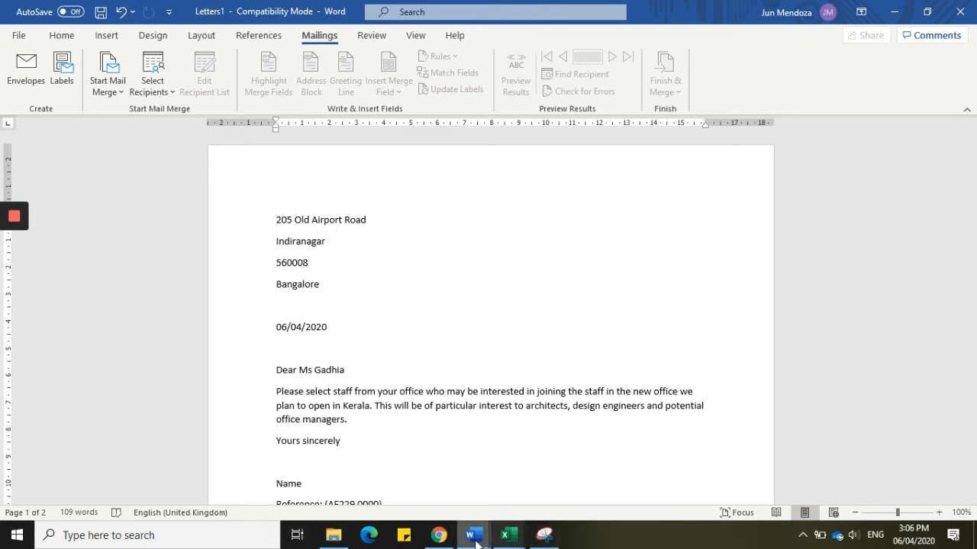
- Check the Unit 4 - Mail-merge document from task 25 through to the Task 5 – Mail merge instructions
mouse_move(473, 540)
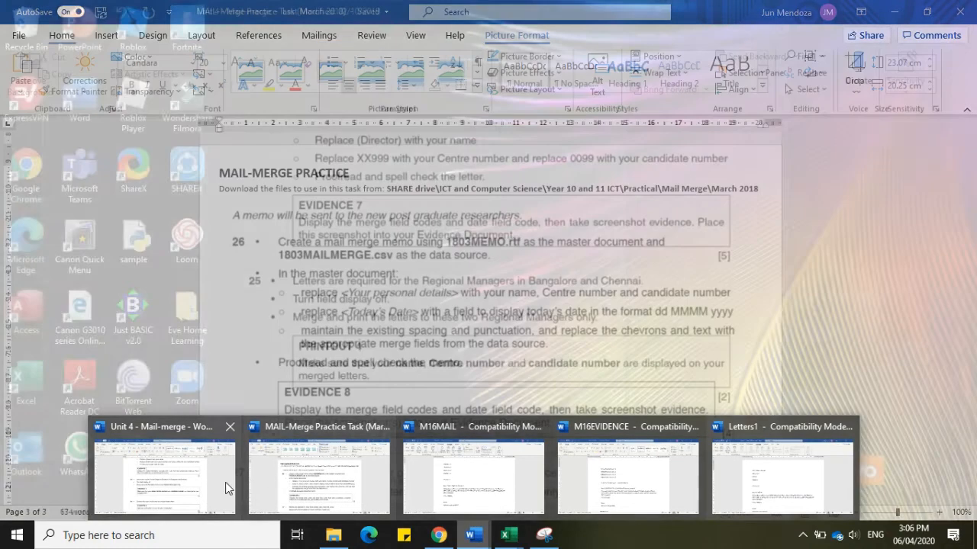
click(219, 474)
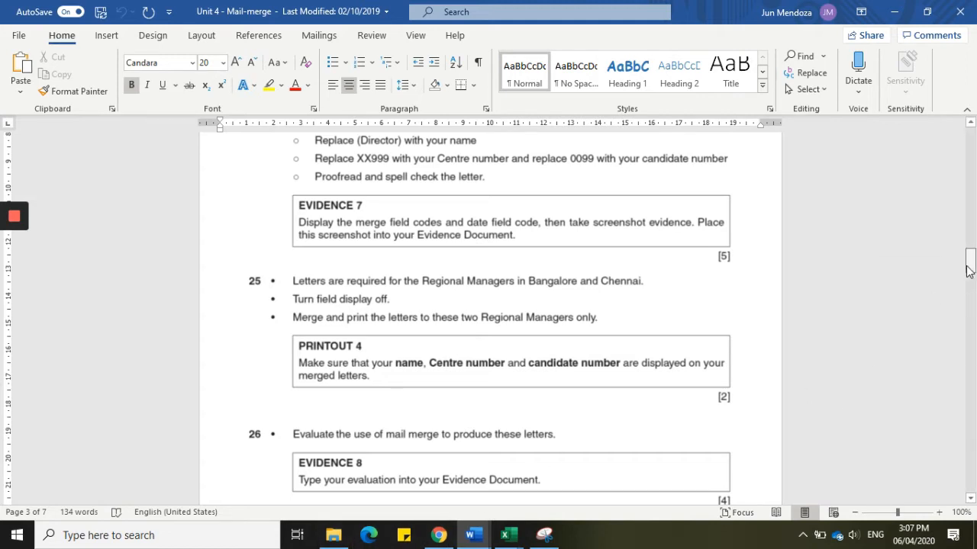
drag(969, 271, 969, 306)
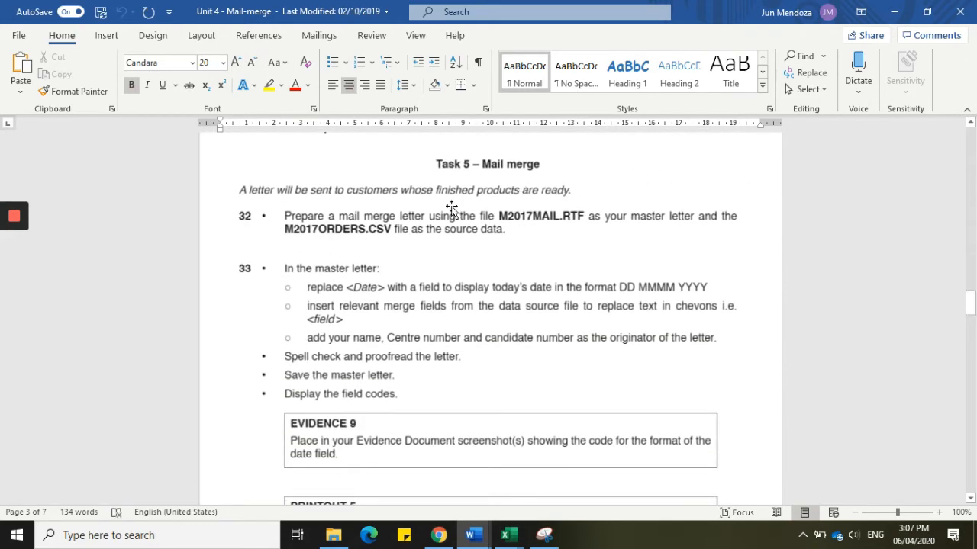
- Close the merged Letters1 document and name the file Letter1_March 2016 for saving
mouse_move(474, 535)
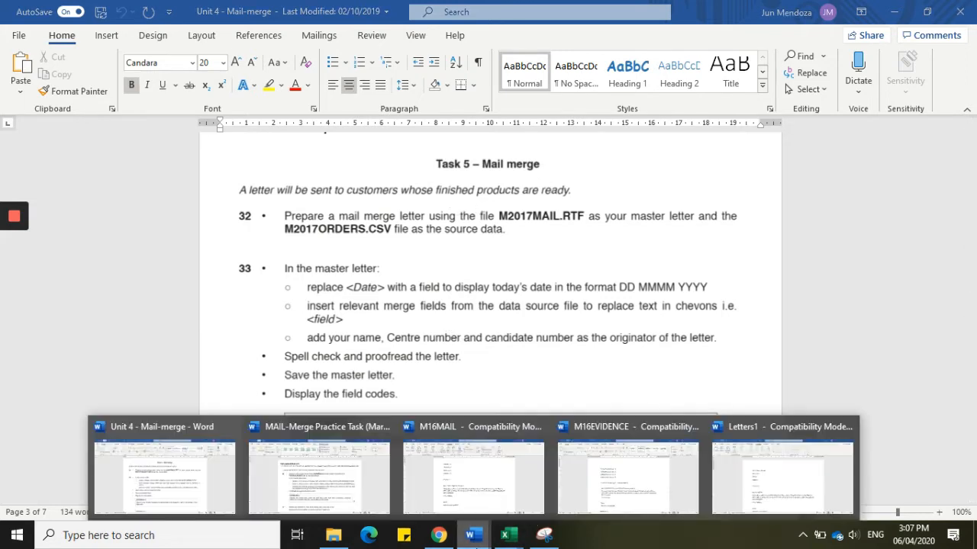
mouse_move(722, 473)
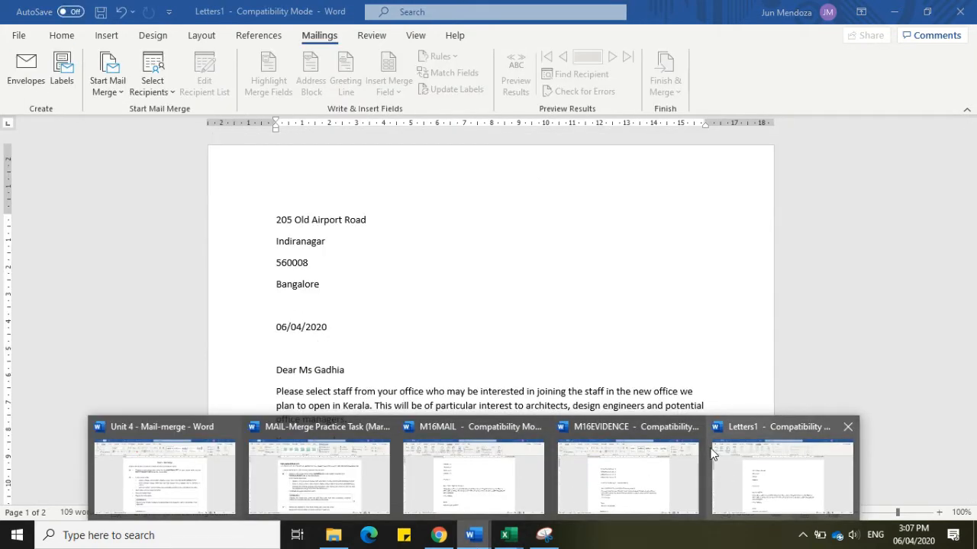
click(849, 426)
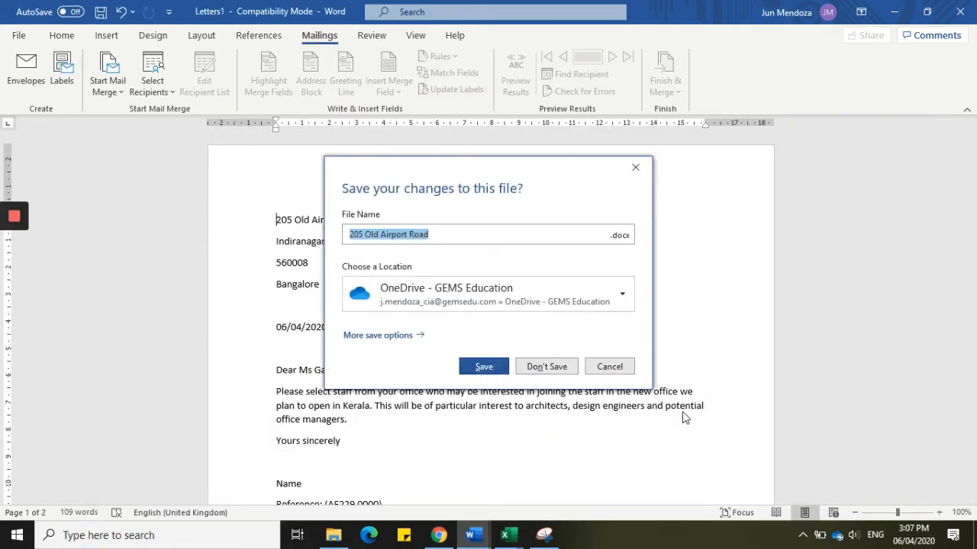
click(493, 367)
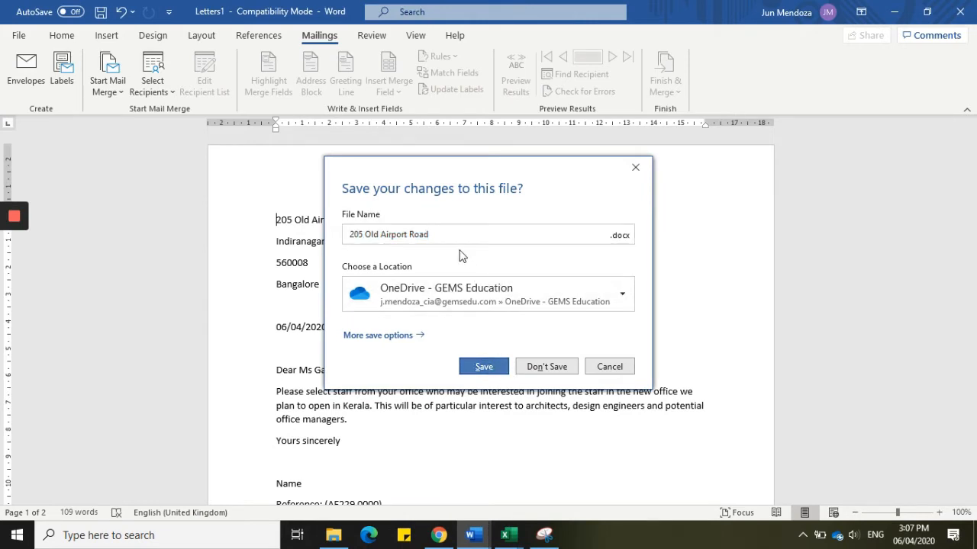
drag(448, 234, 327, 237)
drag(446, 240, 302, 231)
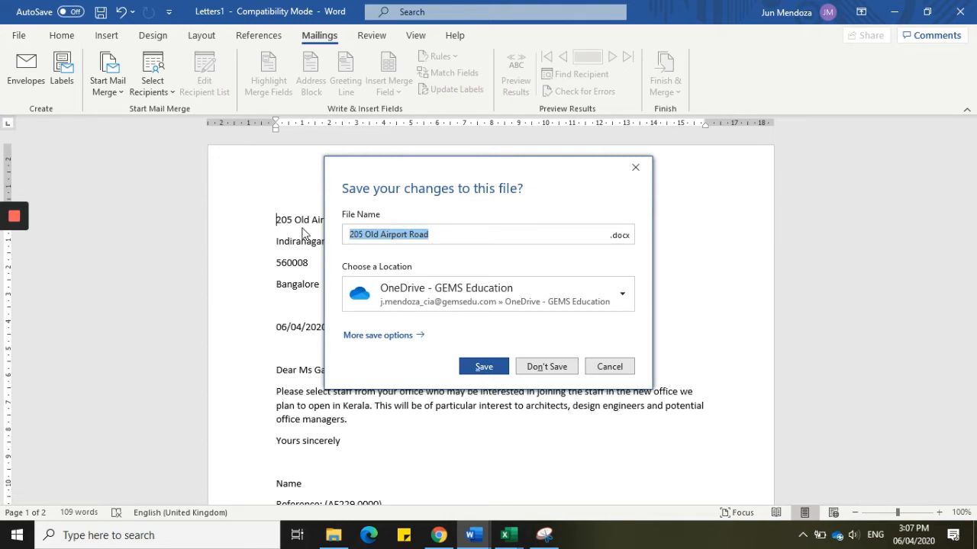
text(Letter1_March 2016)
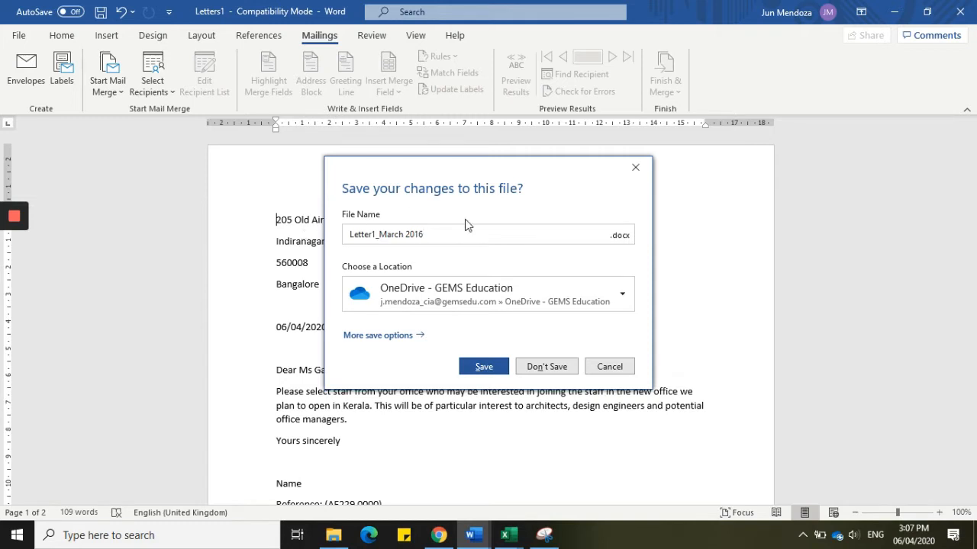
- Set the save location to School Files > AY 2019-2020 > Key Stage 4 > IGCSE ICT > Practical on OneDrive - GEMS Education
click(626, 302)
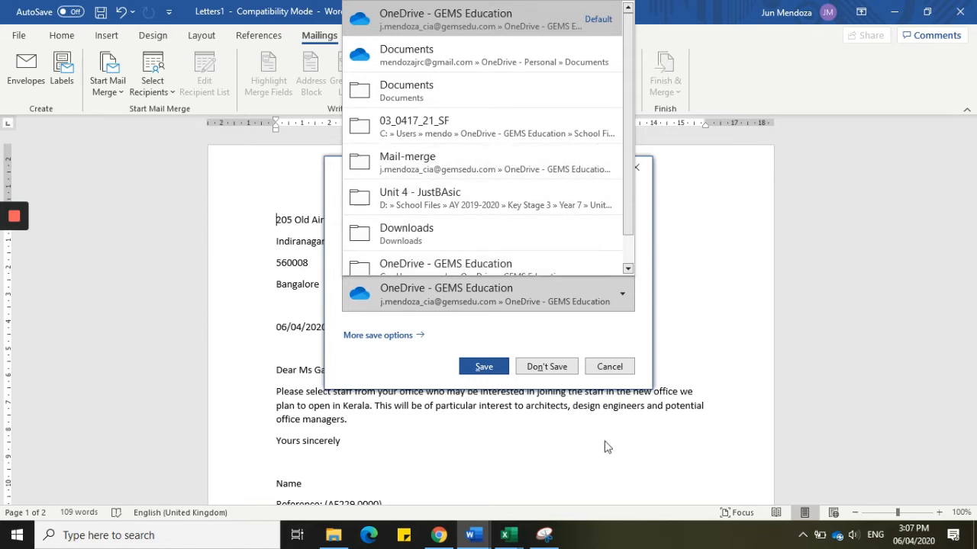
click(378, 337)
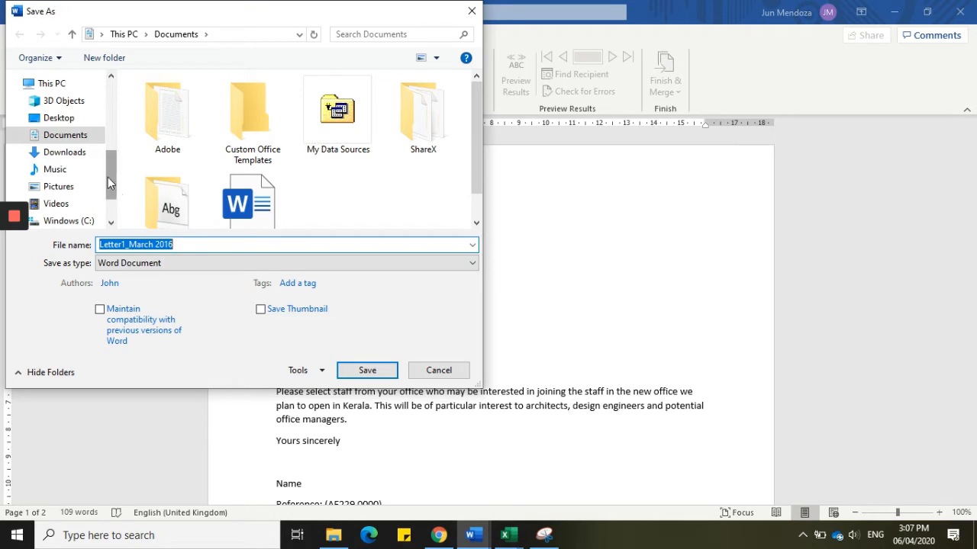
drag(107, 180, 105, 143)
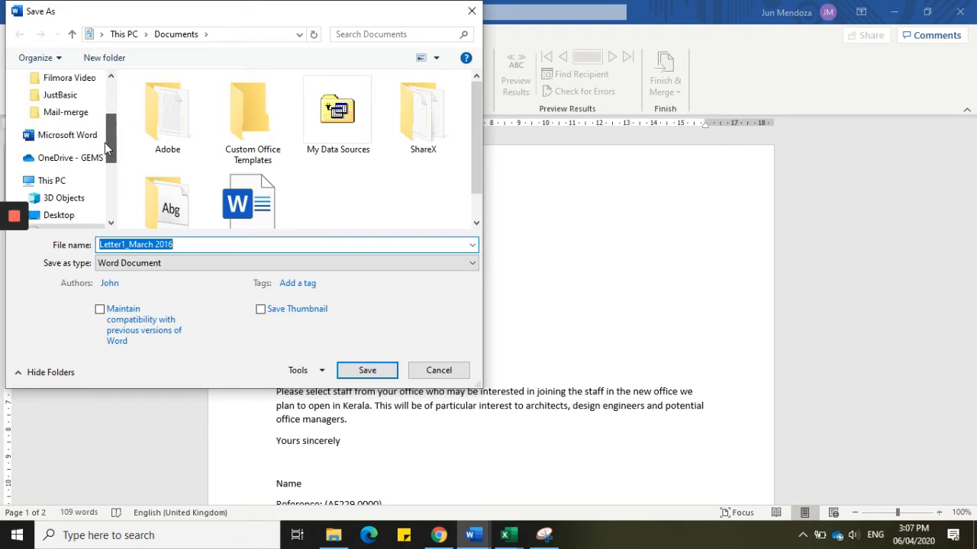
click(67, 159)
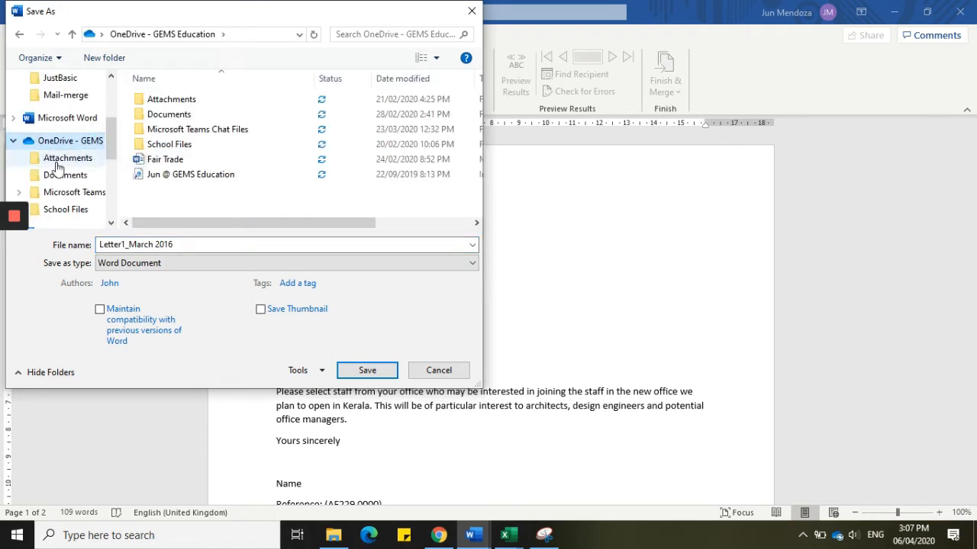
double_click(179, 148)
double_click(188, 147)
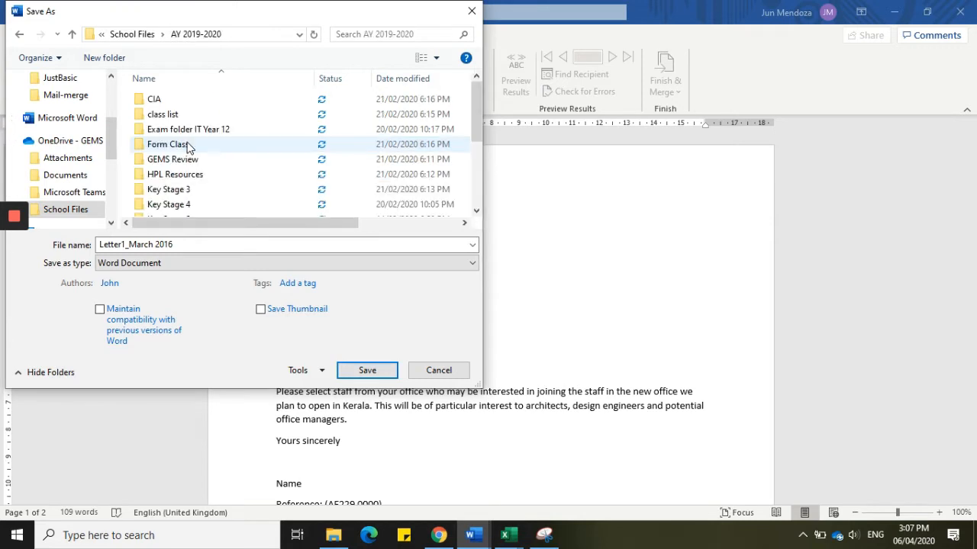
double_click(192, 204)
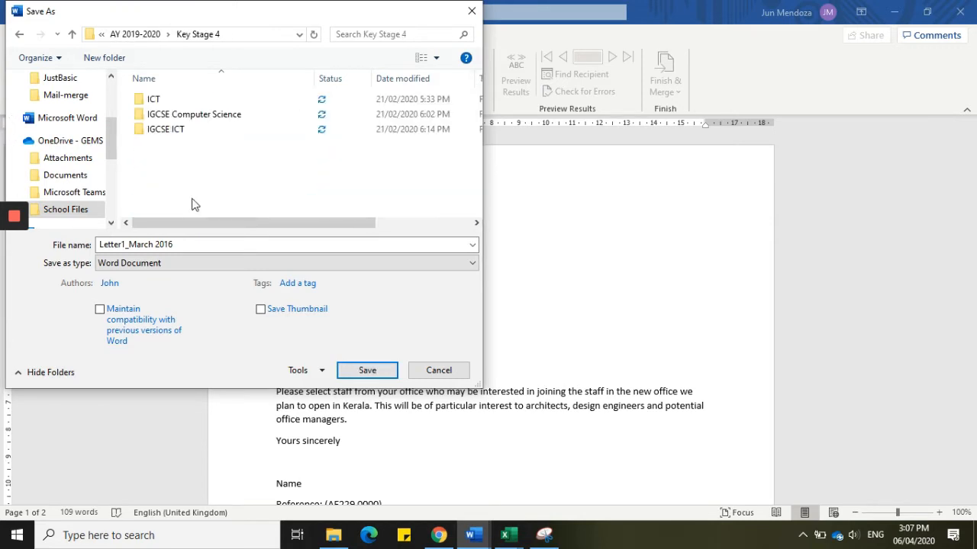
double_click(174, 130)
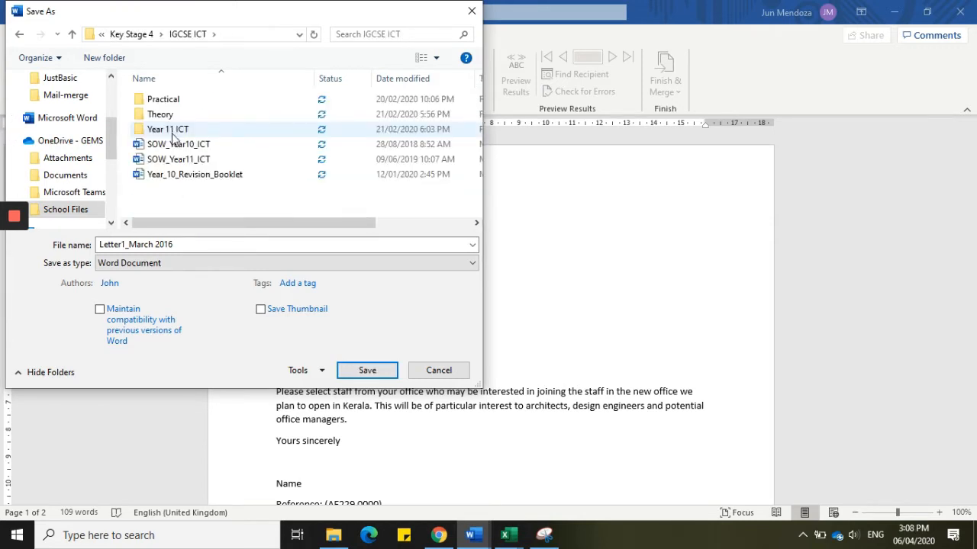
double_click(176, 101)
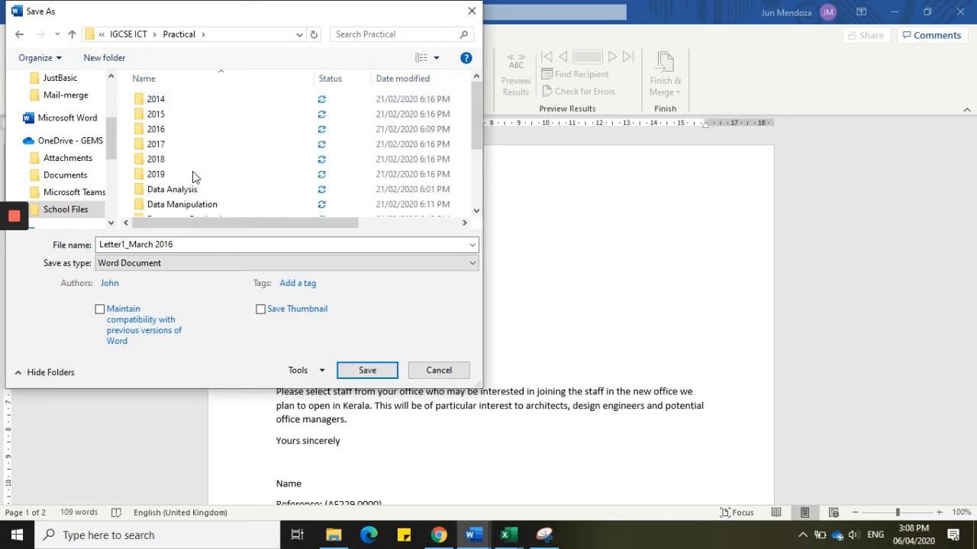
- Save the merged letters in the 03_0417_21_SF folder under Mail-merge > March 2016, accepting the upgrade to the newest file format
drag(480, 141, 479, 167)
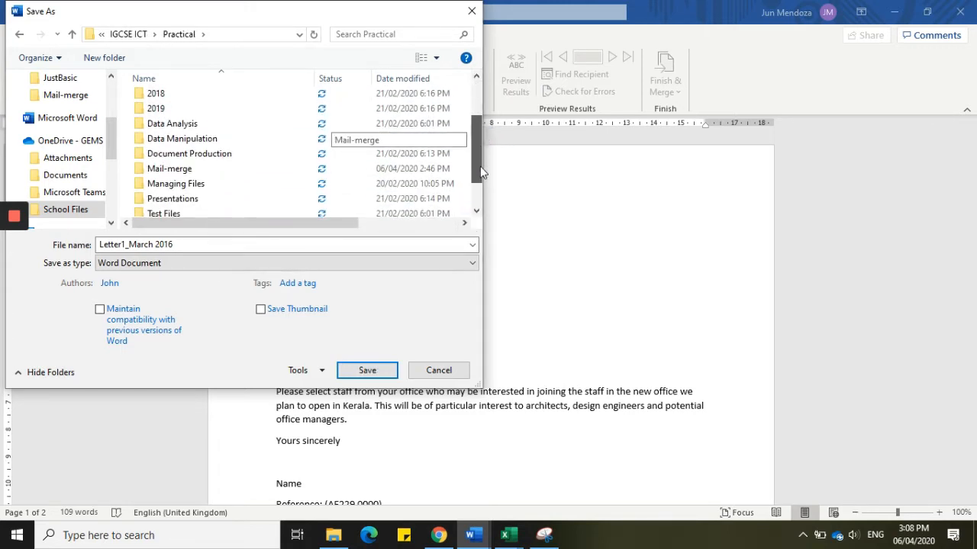
double_click(174, 168)
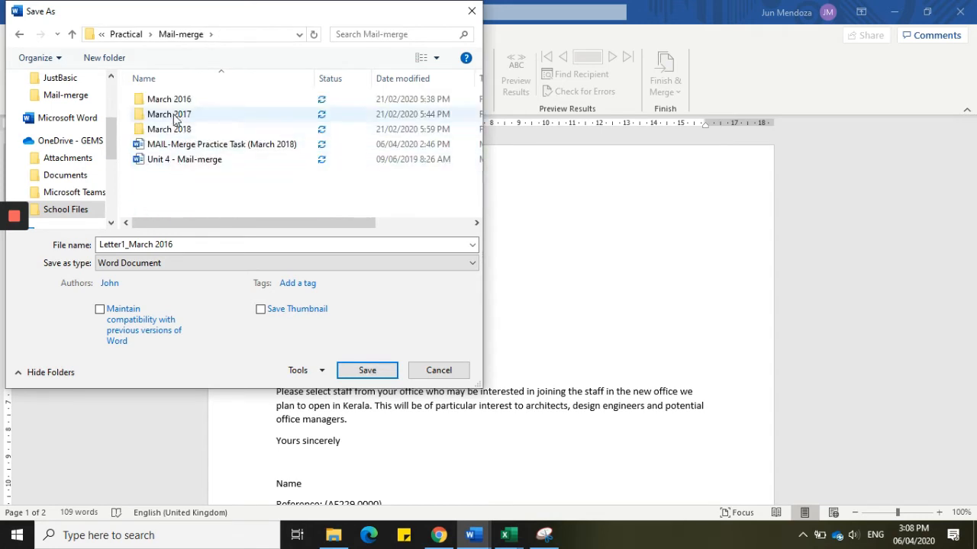
double_click(172, 100)
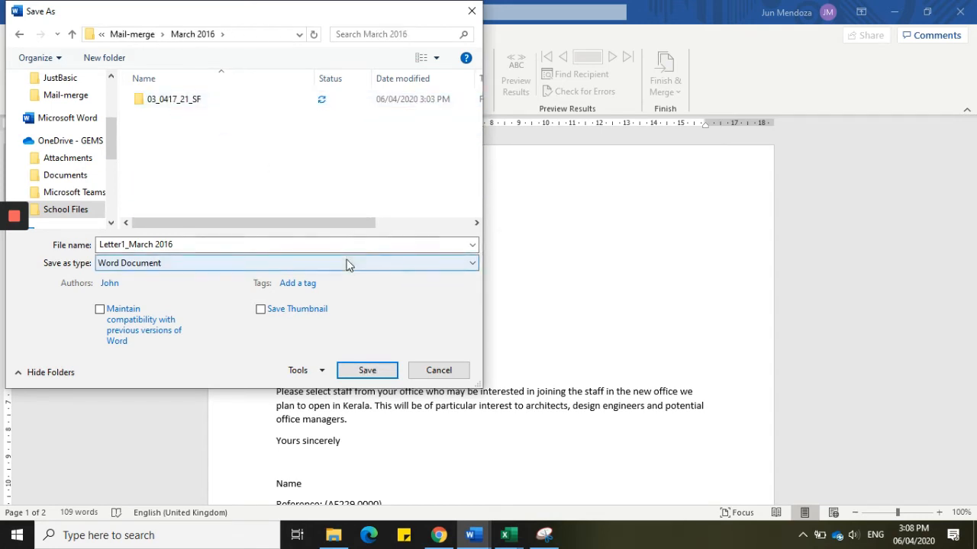
click(158, 105)
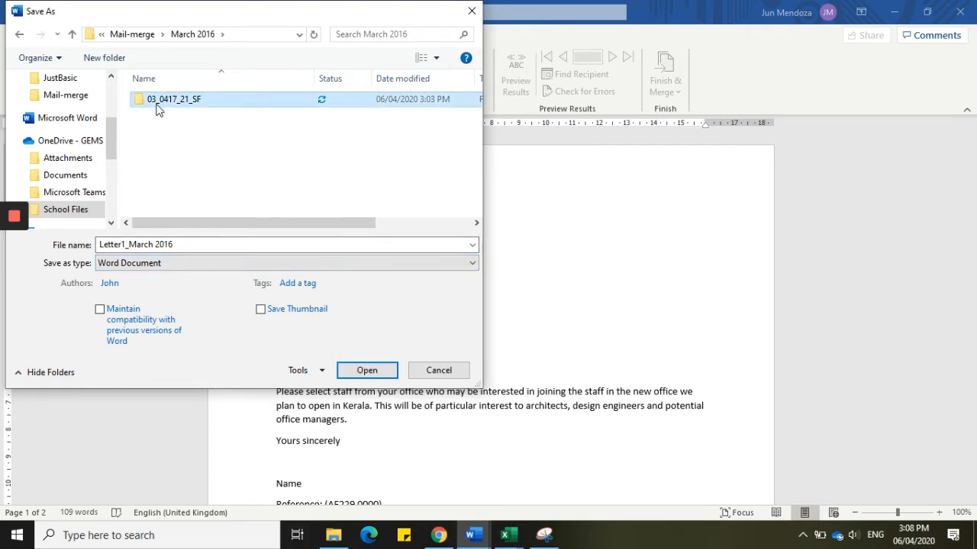
double_click(157, 106)
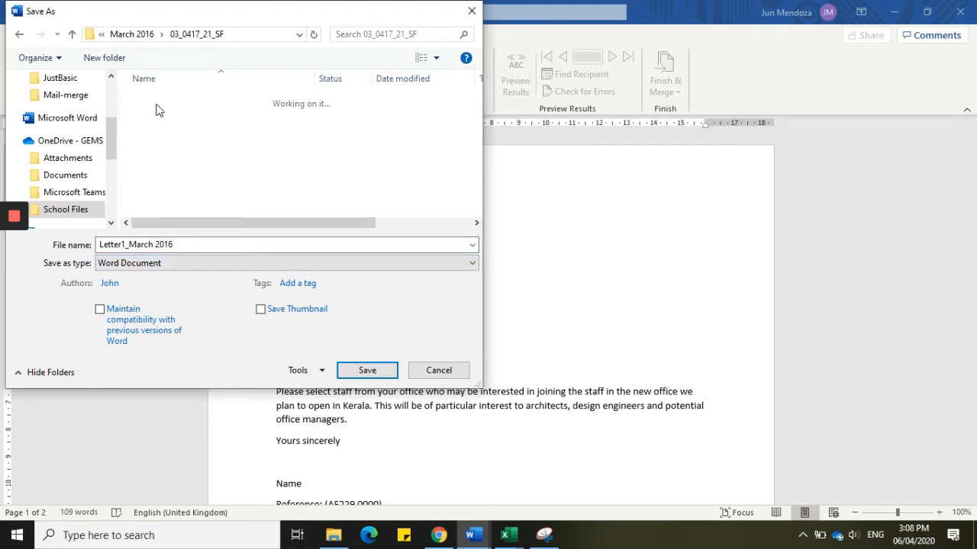
click(369, 373)
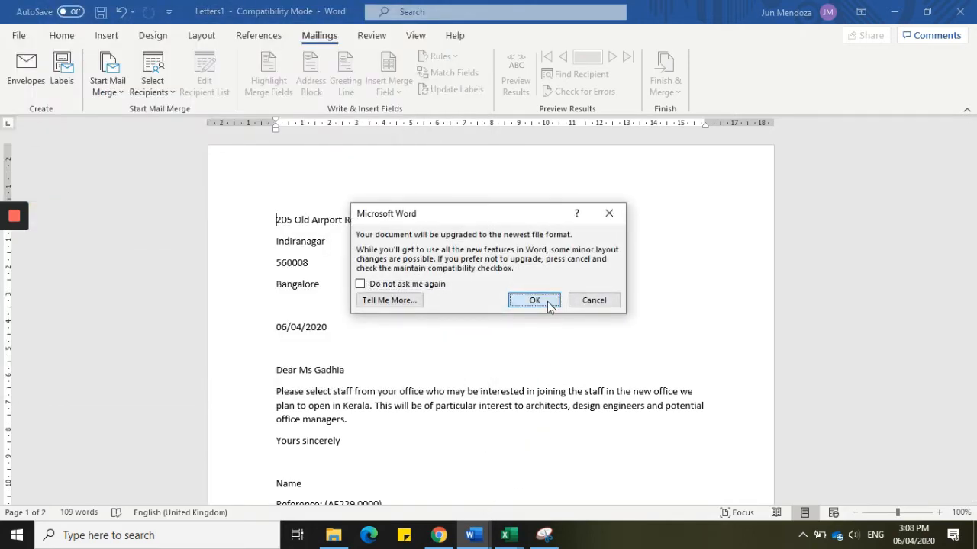
click(546, 301)
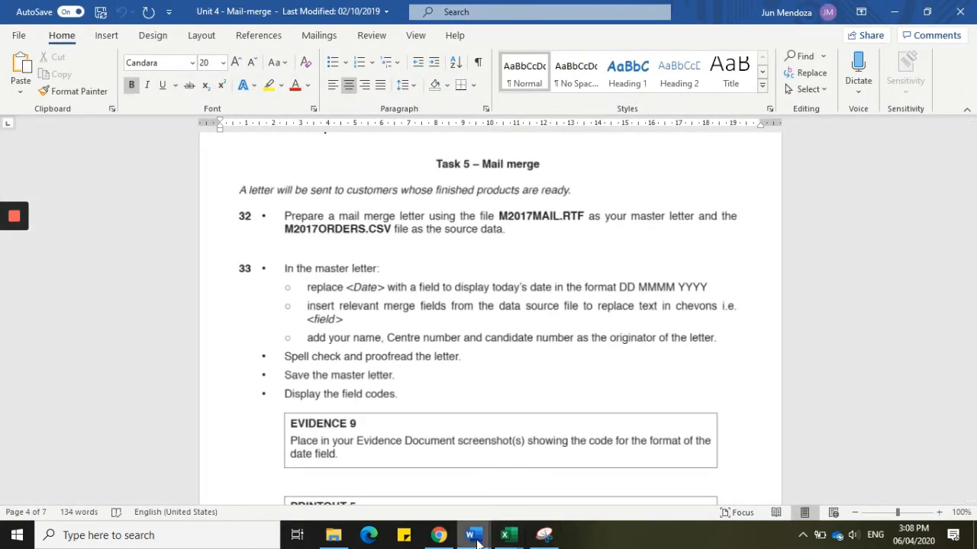
- Close the M16EVIDENCE document and save its changes
mouse_move(474, 537)
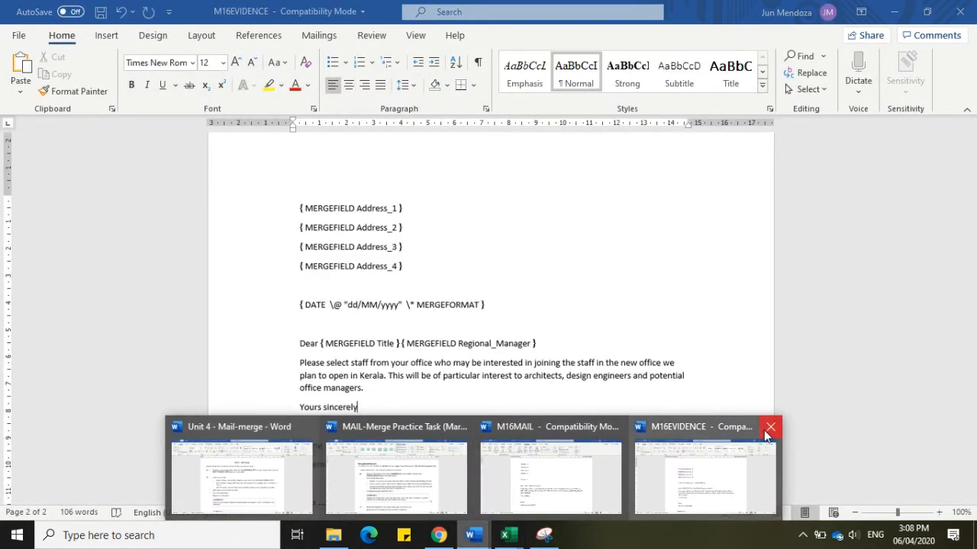
click(744, 446)
key(ctrl+w)
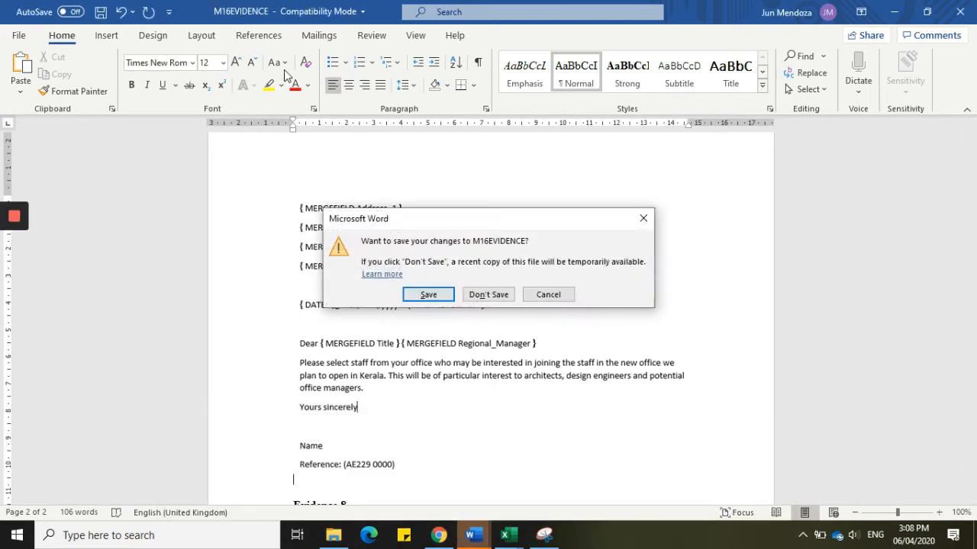
click(439, 294)
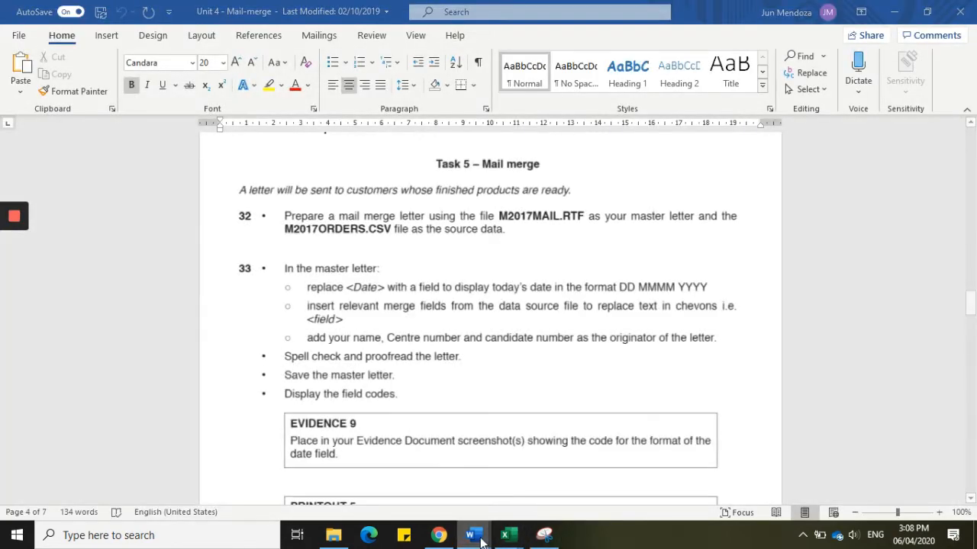
- Save the M16MAIL master letter and close it
mouse_move(474, 536)
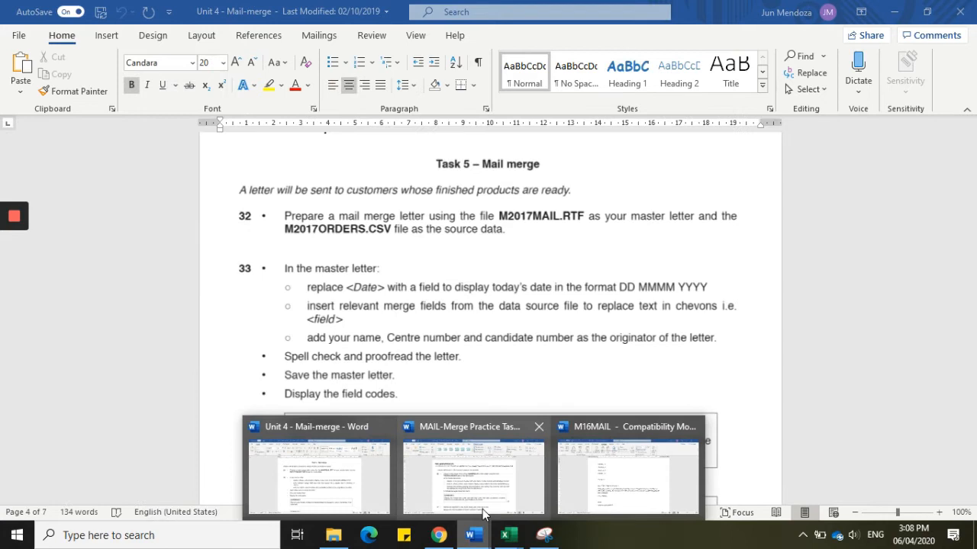
click(605, 493)
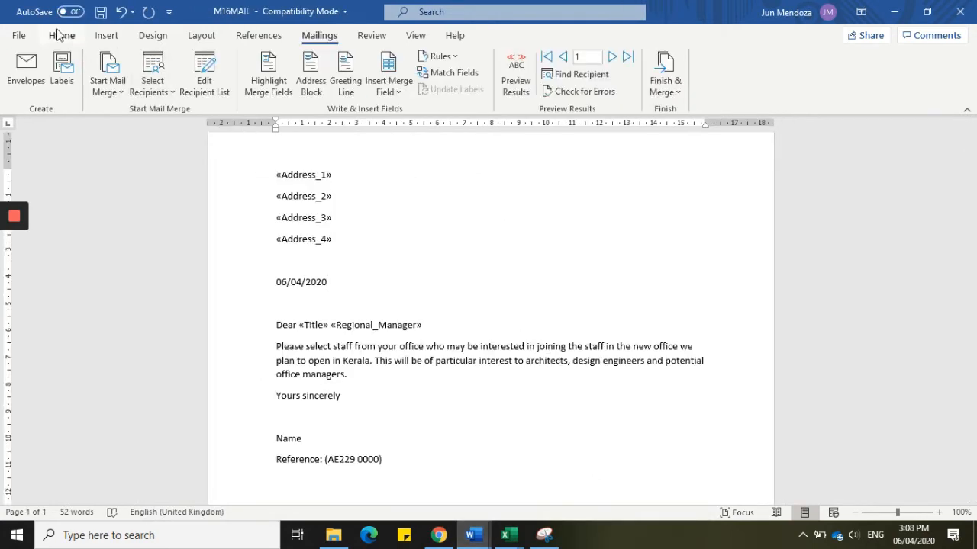
click(100, 16)
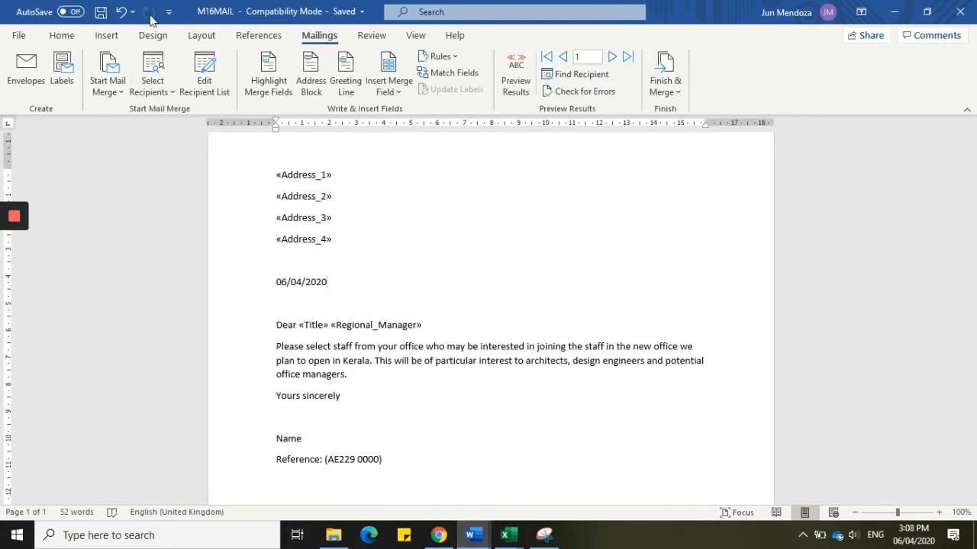
click(971, 9)
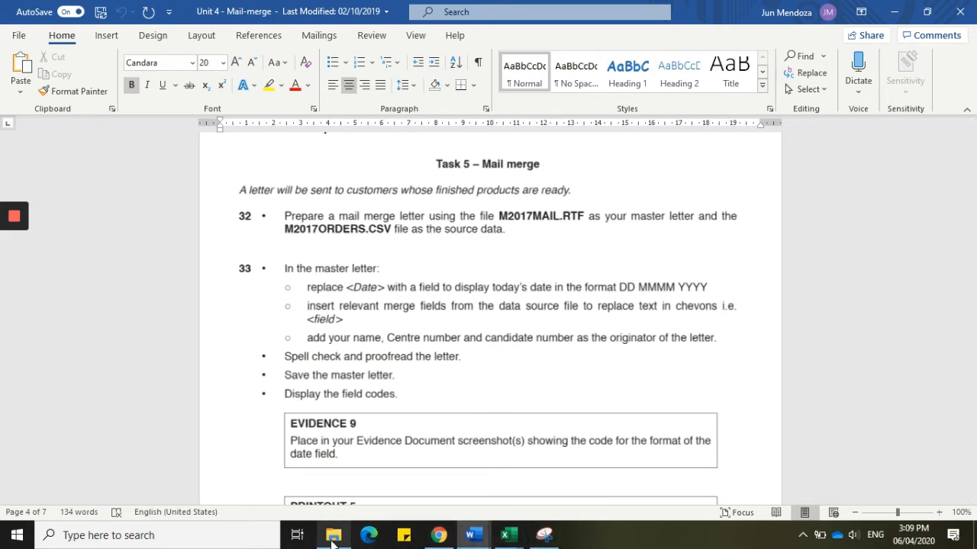
- Switch to File Explorer and open the Files_march2017 compressed folder inside Mail-merge > March 2017
click(333, 539)
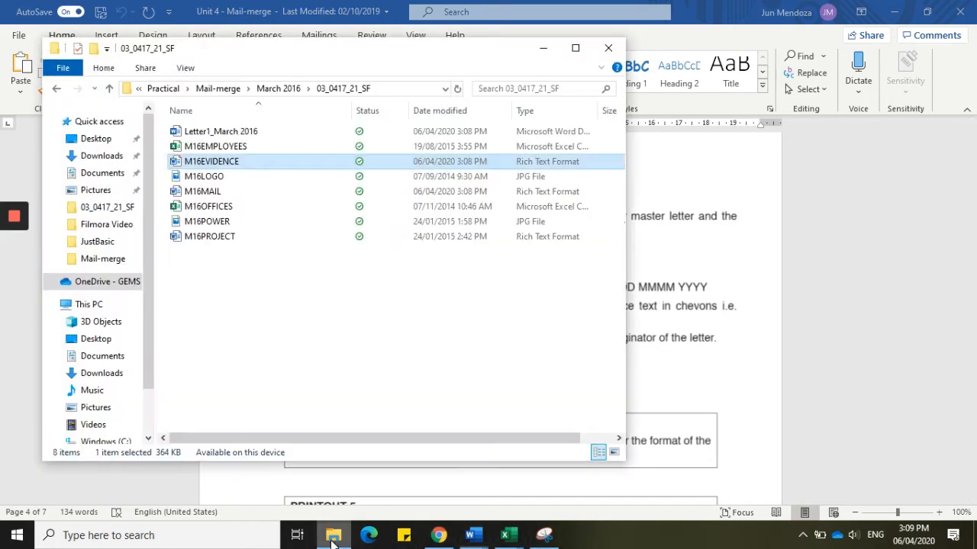
click(240, 92)
double_click(221, 148)
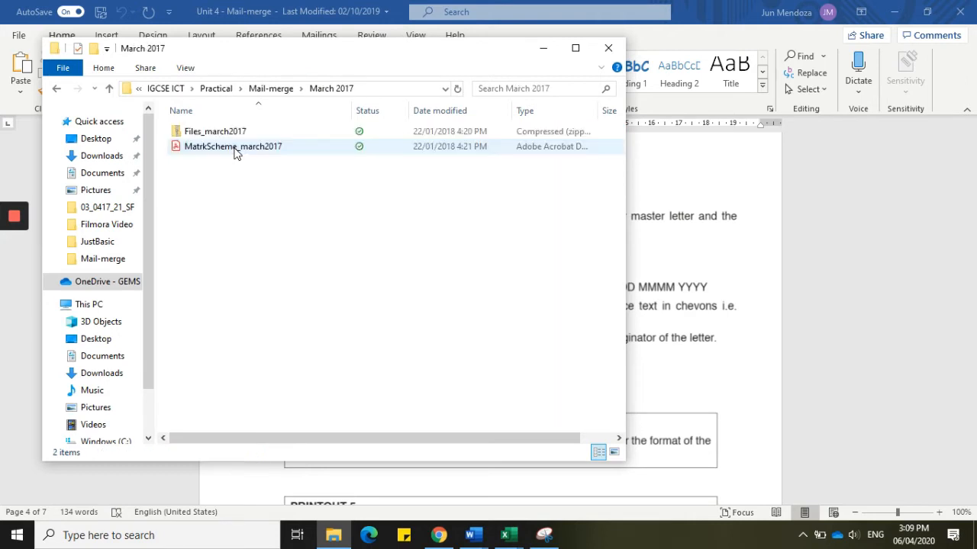
double_click(234, 132)
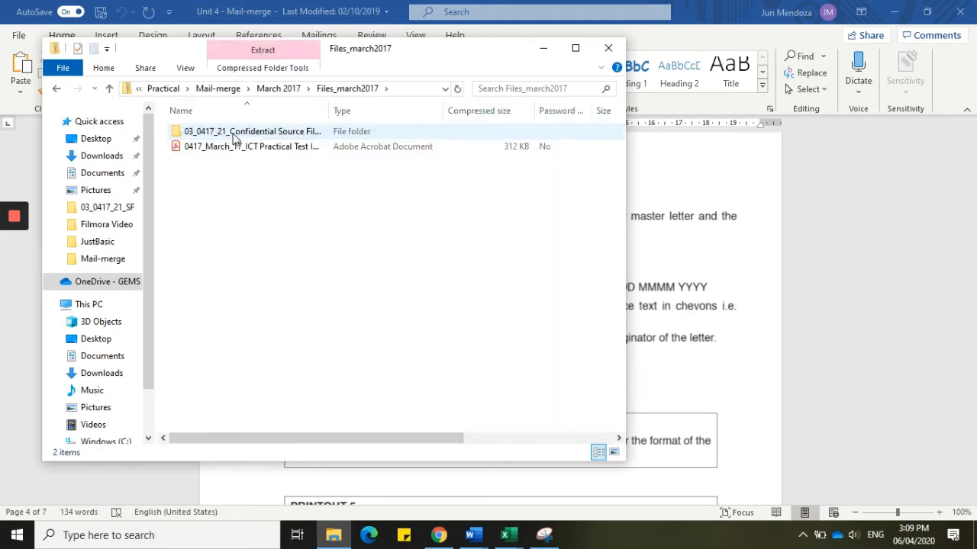
- Extract the 03_0417_21_Confidential Source Files 2017 folder into OneDrive's School Files > AY 2019-2020 > Key Stage 4 > IGCSE ICT > Practical > Mail-merge > March 2017
click(235, 134)
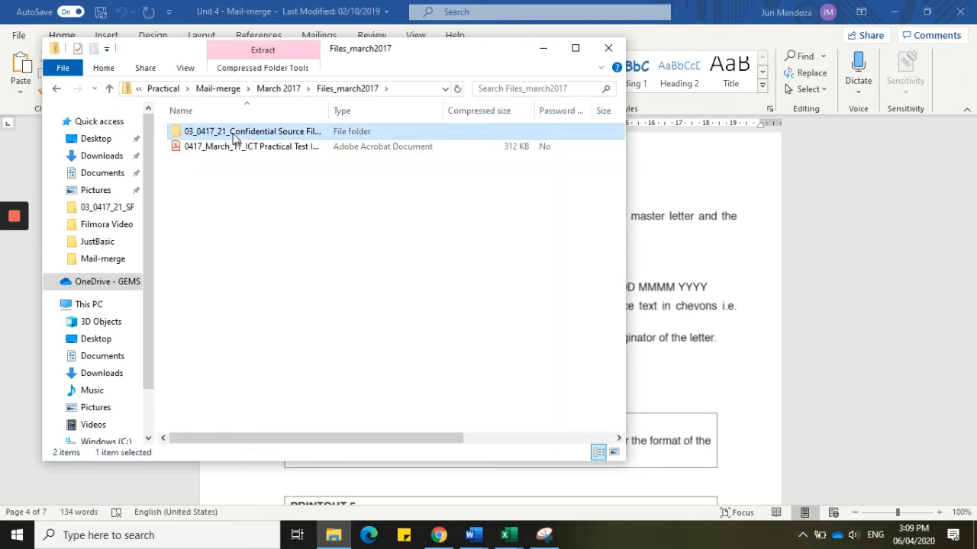
click(238, 69)
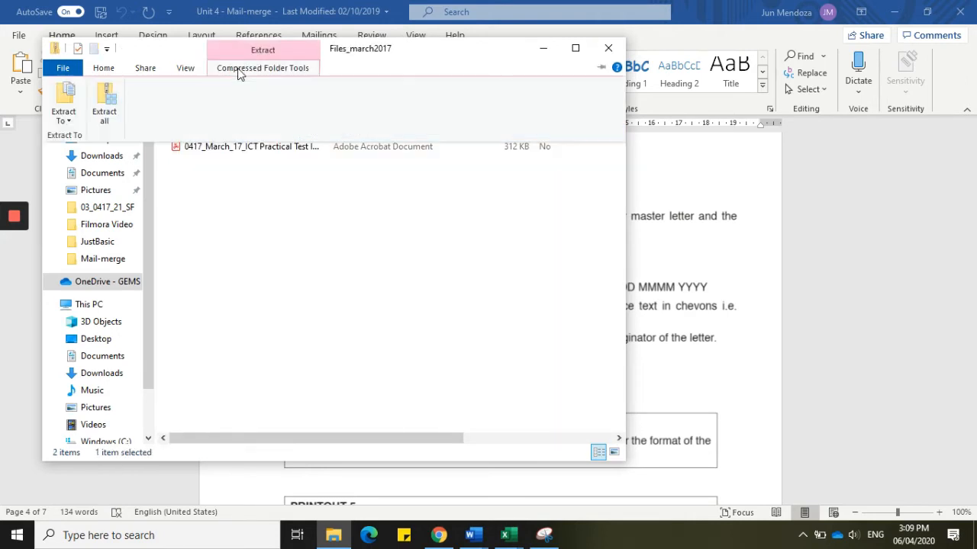
click(64, 113)
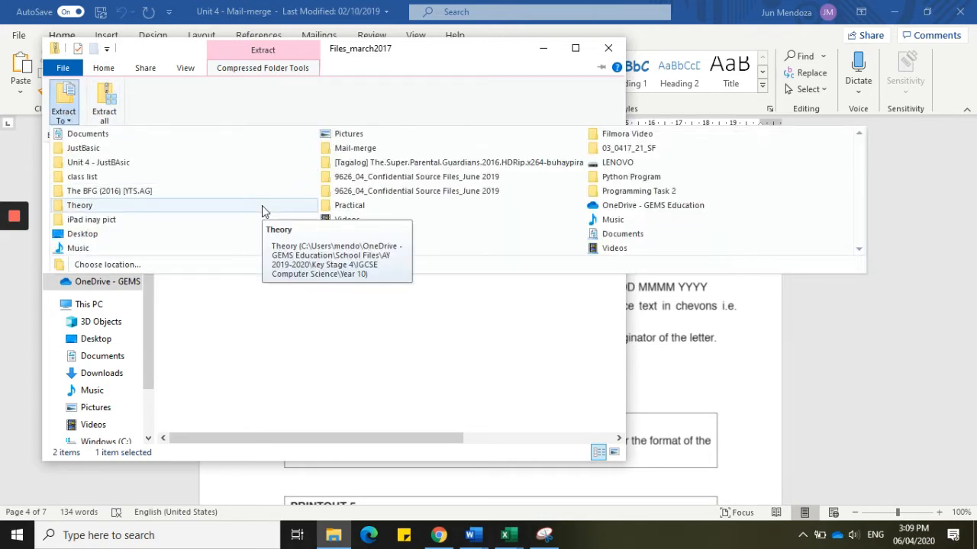
click(151, 264)
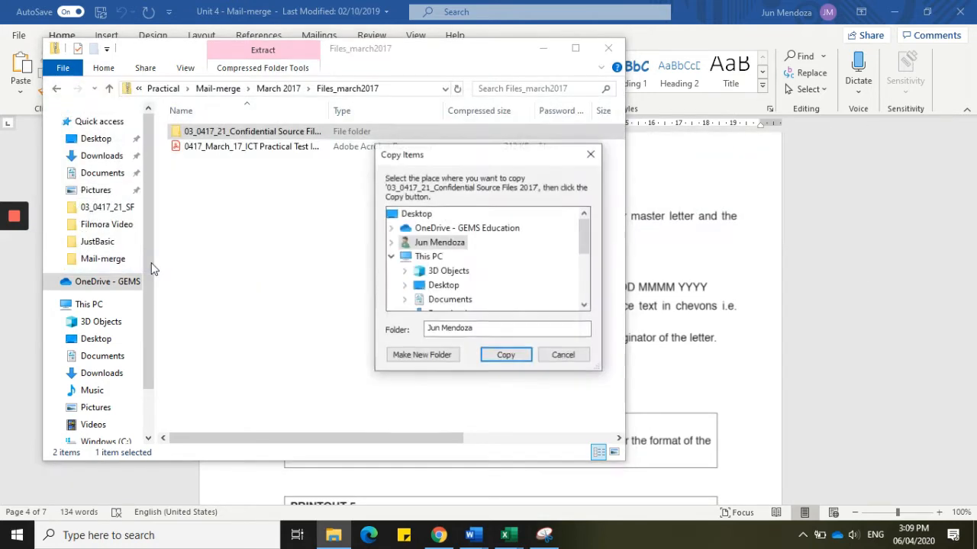
click(391, 228)
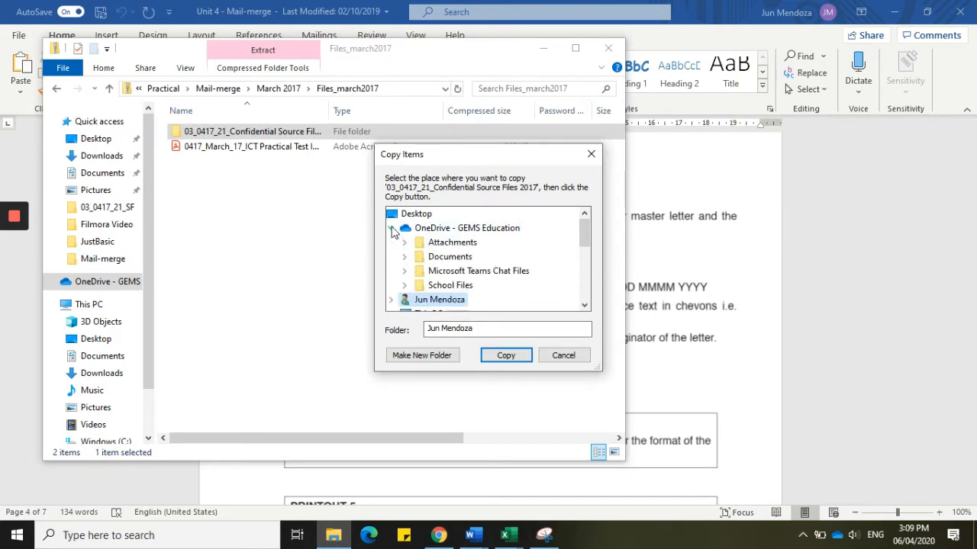
click(423, 284)
click(446, 301)
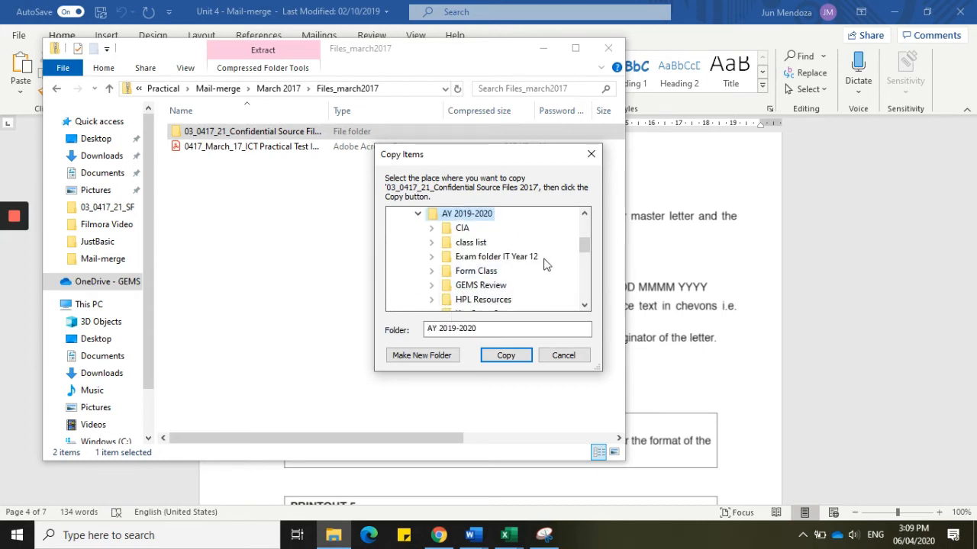
drag(584, 246, 584, 255)
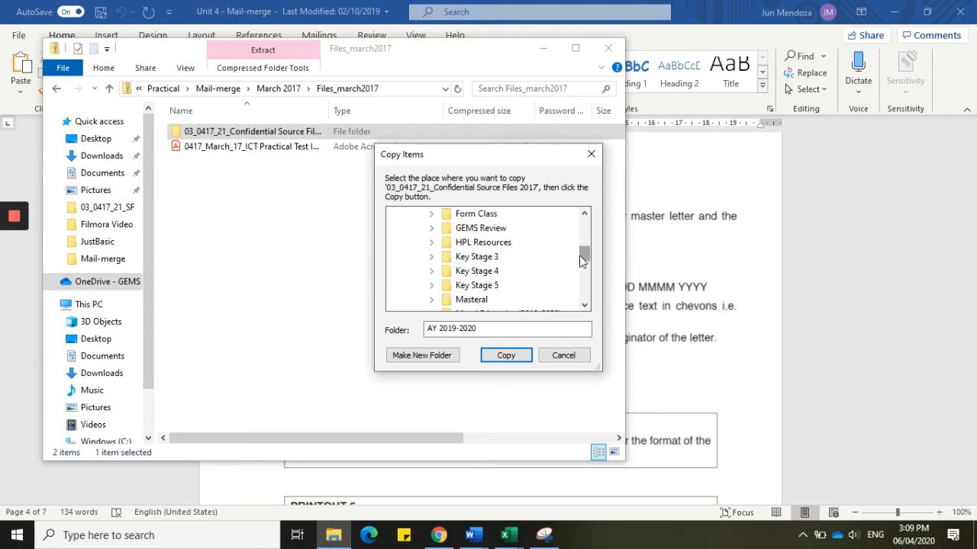
click(450, 272)
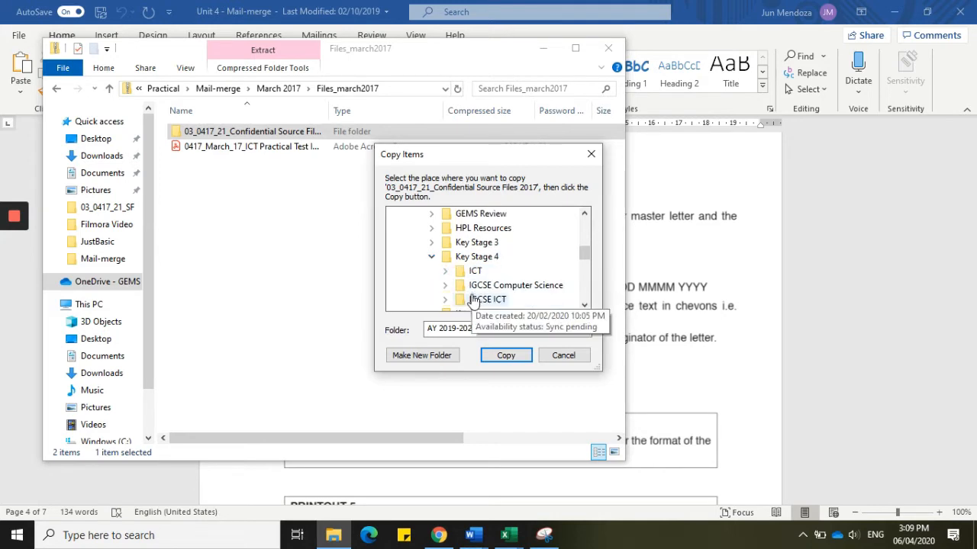
click(473, 300)
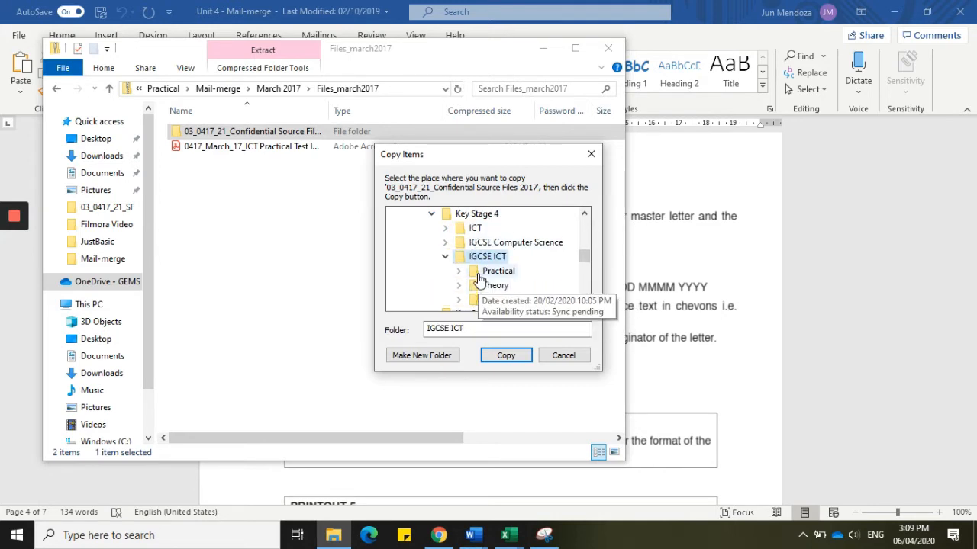
click(494, 271)
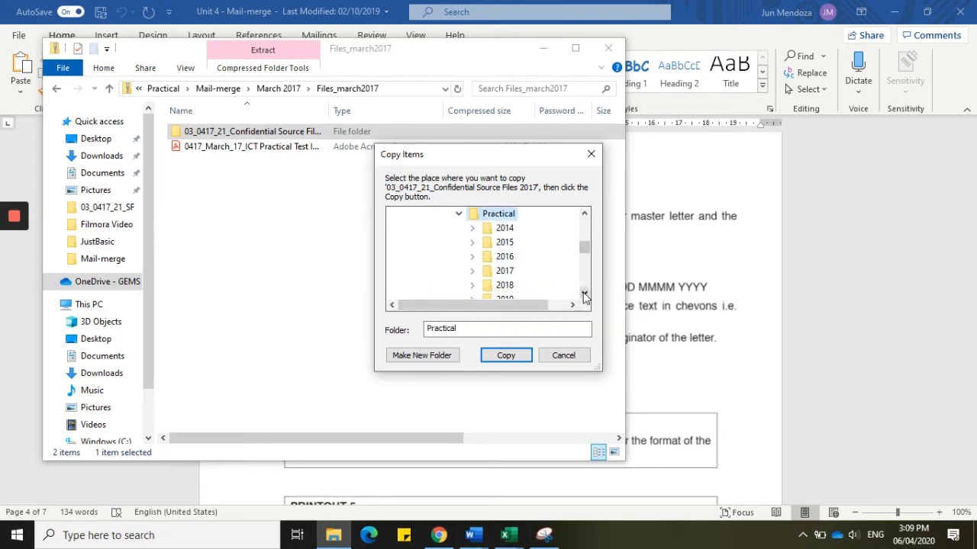
click(583, 294)
click(583, 294)
click(584, 294)
click(583, 294)
click(584, 294)
click(583, 293)
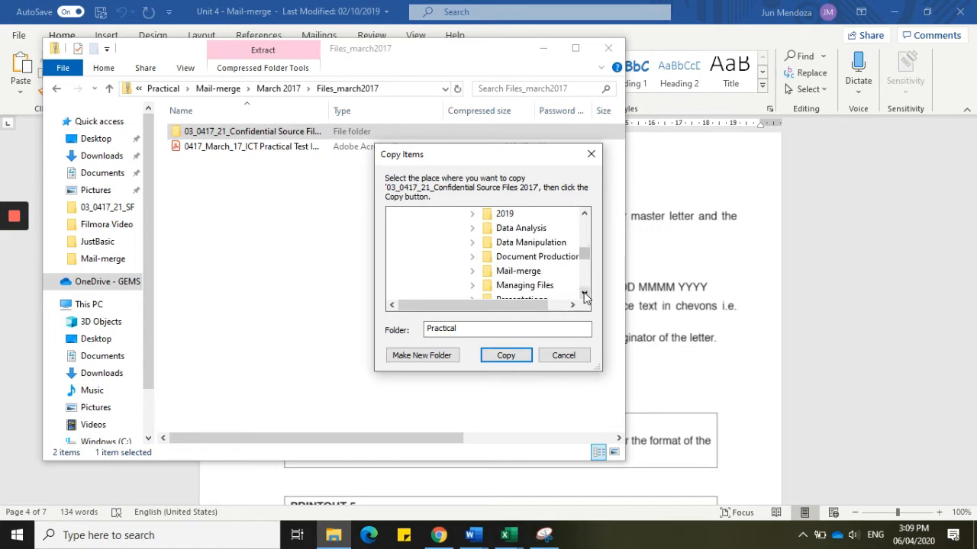
click(515, 274)
click(531, 271)
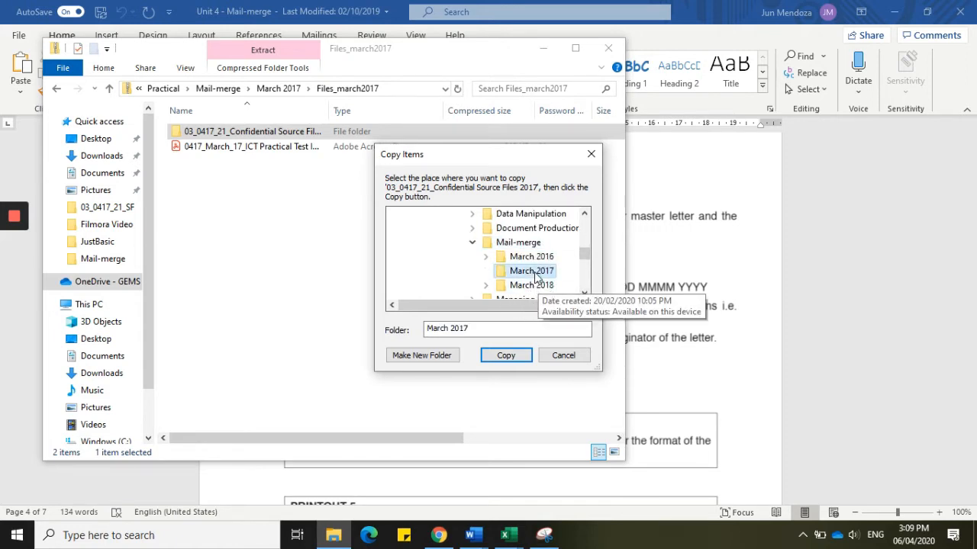
click(500, 357)
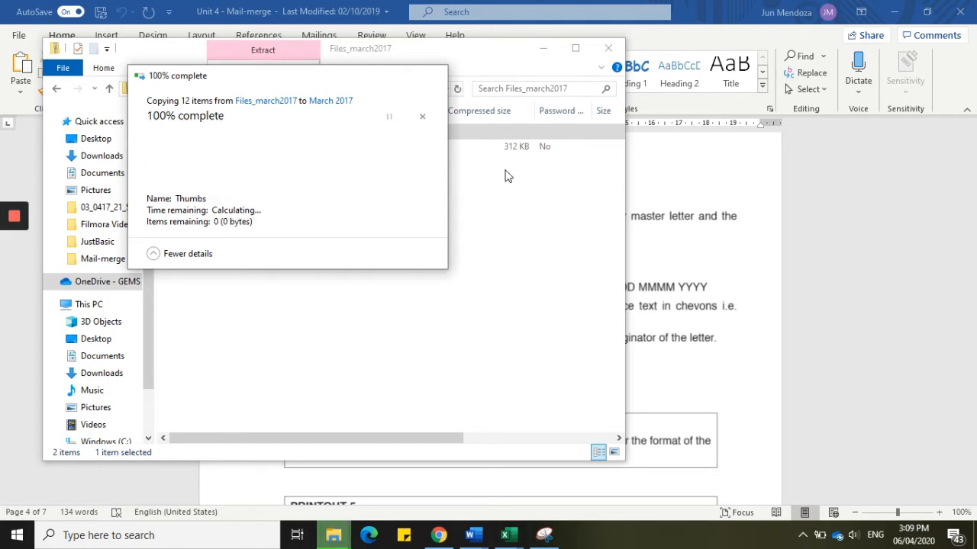
- Return to the March 2017 folder and open the M2017MAIL letter from the extracted 03_0417_21_Confidential Source Files 2017 folder
click(56, 89)
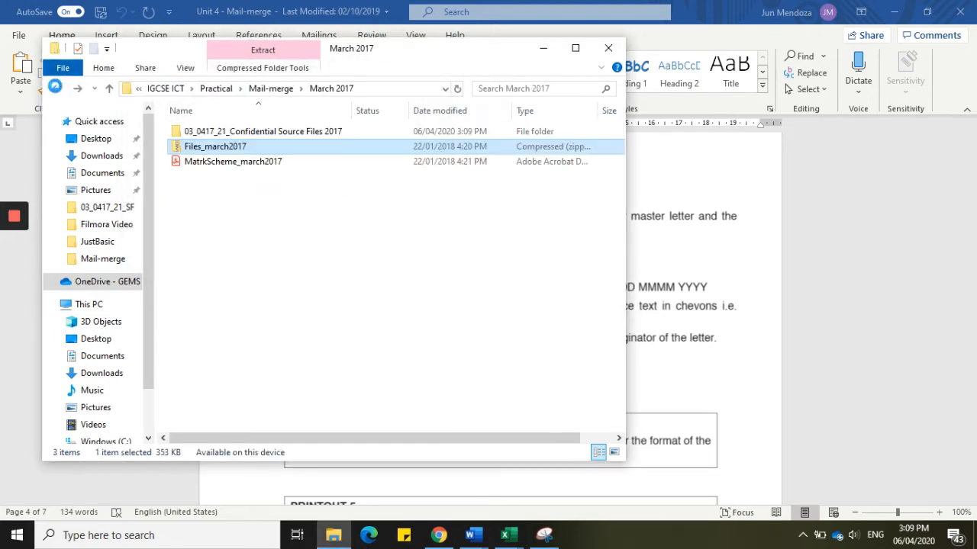
click(312, 135)
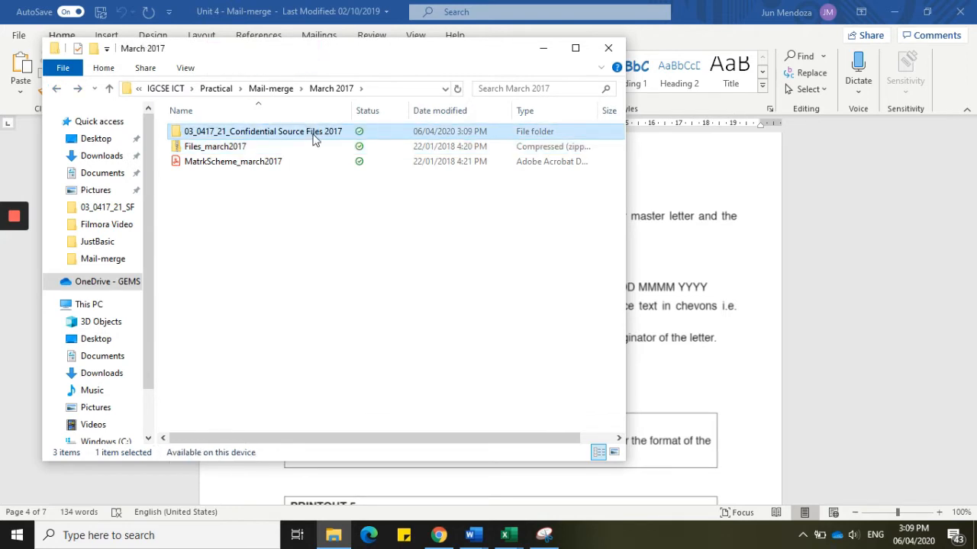
double_click(313, 134)
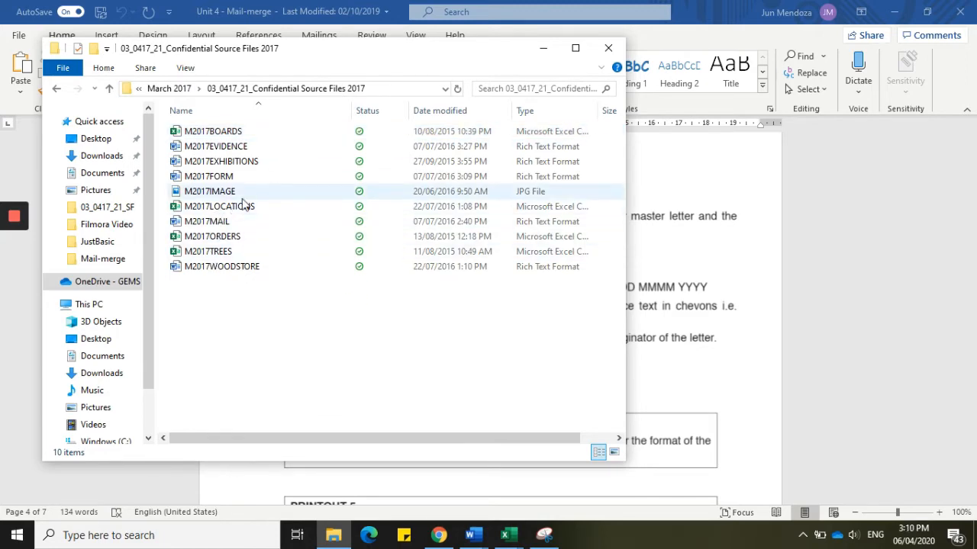
double_click(237, 222)
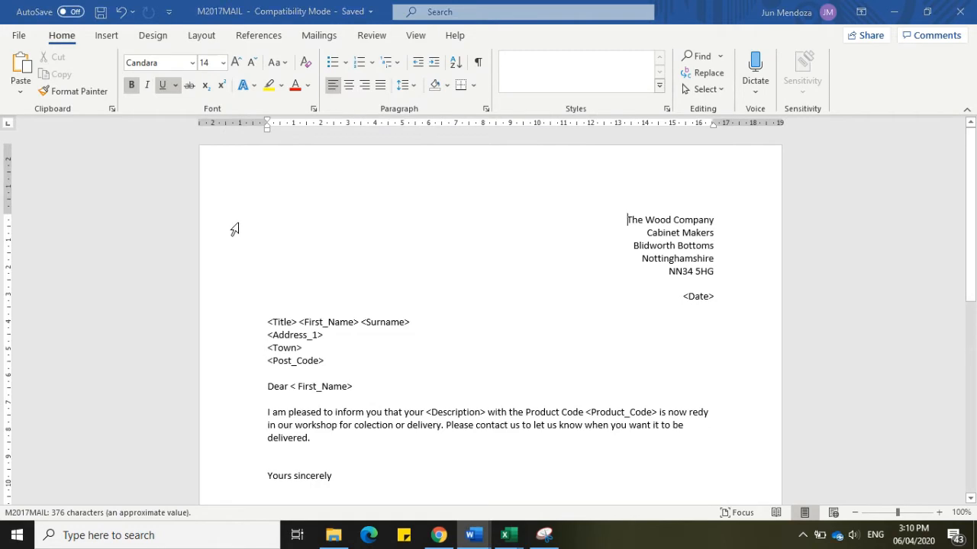
key(alt+Tab)
key(alt+Tab)
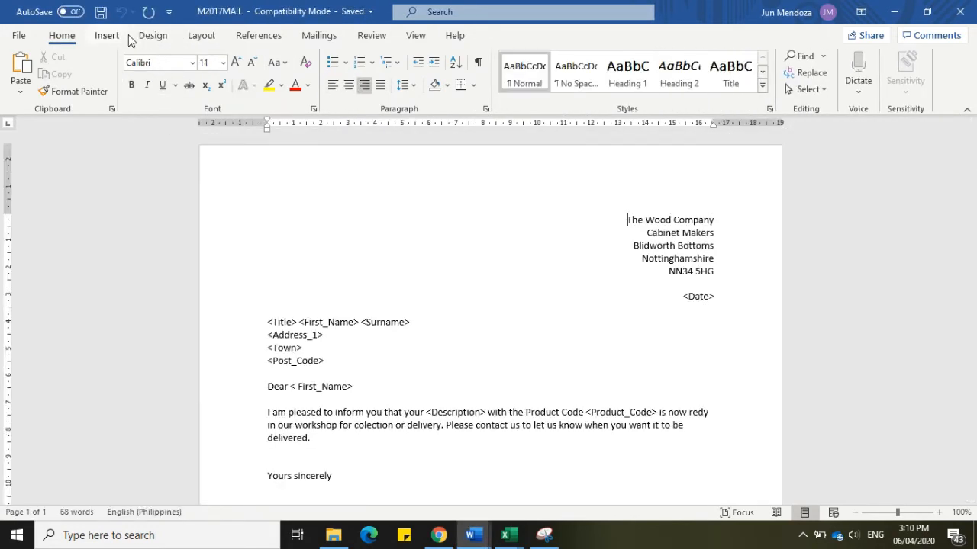
- Attach the existing M2017ORDERS list from Mail-merge > March 2017 > 03_0417_21_Confidential Source Files 2017 as the letter's mail merge recipients
click(305, 37)
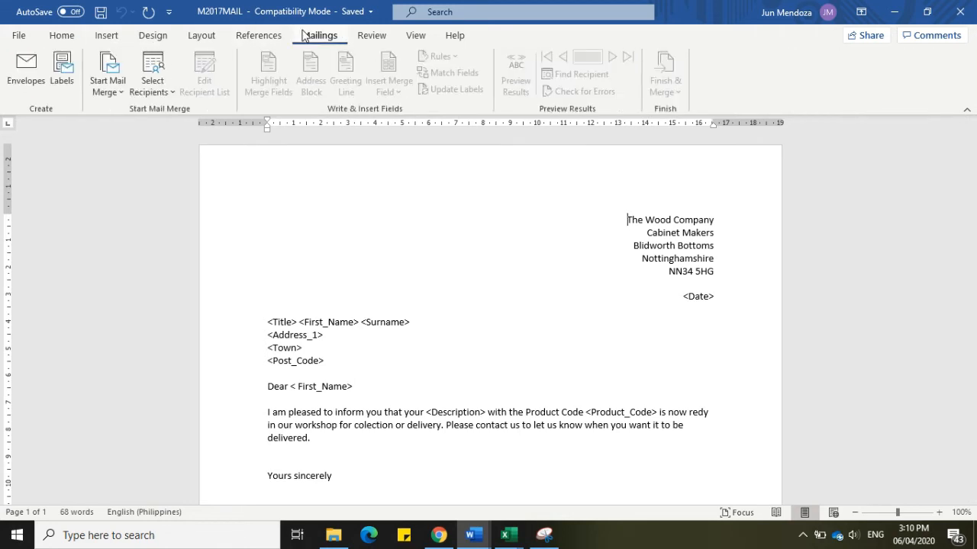
click(154, 86)
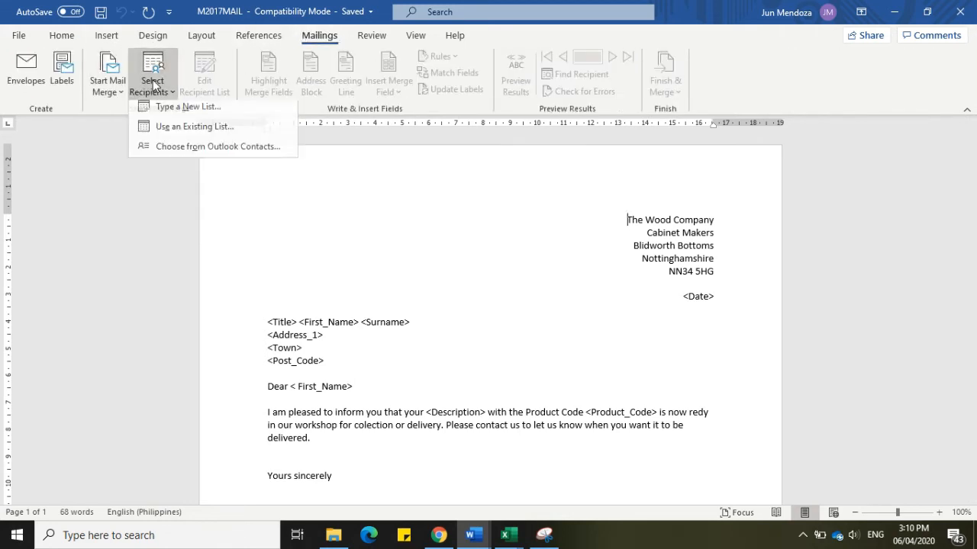
click(179, 136)
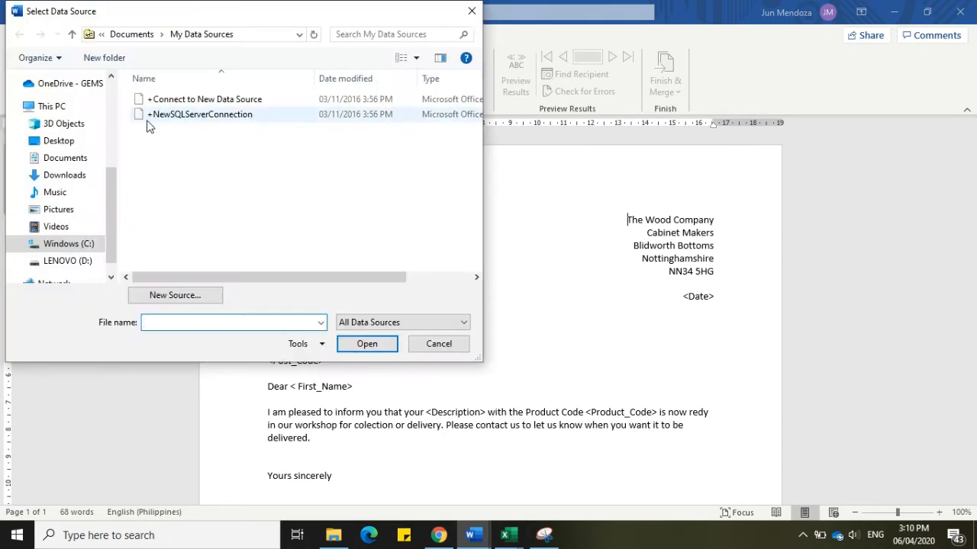
click(77, 86)
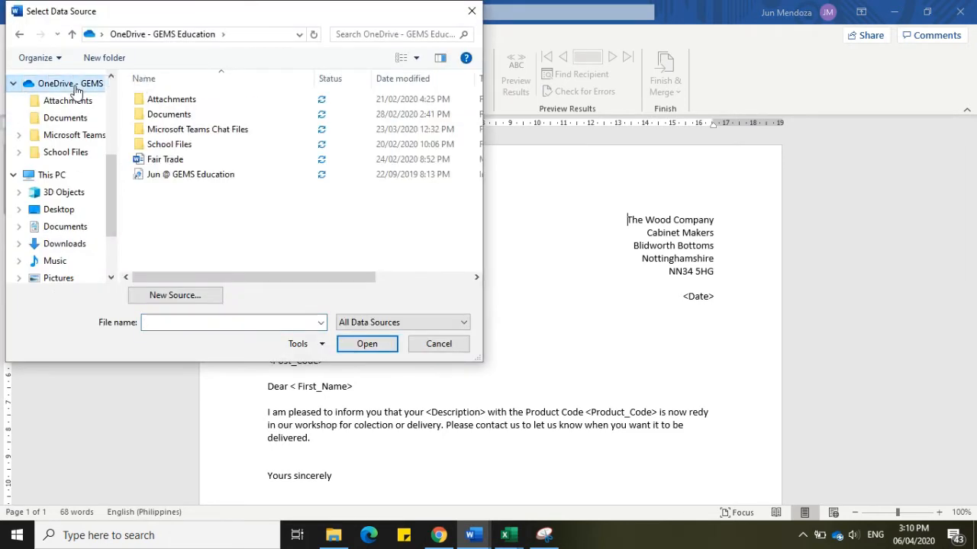
double_click(191, 147)
double_click(188, 146)
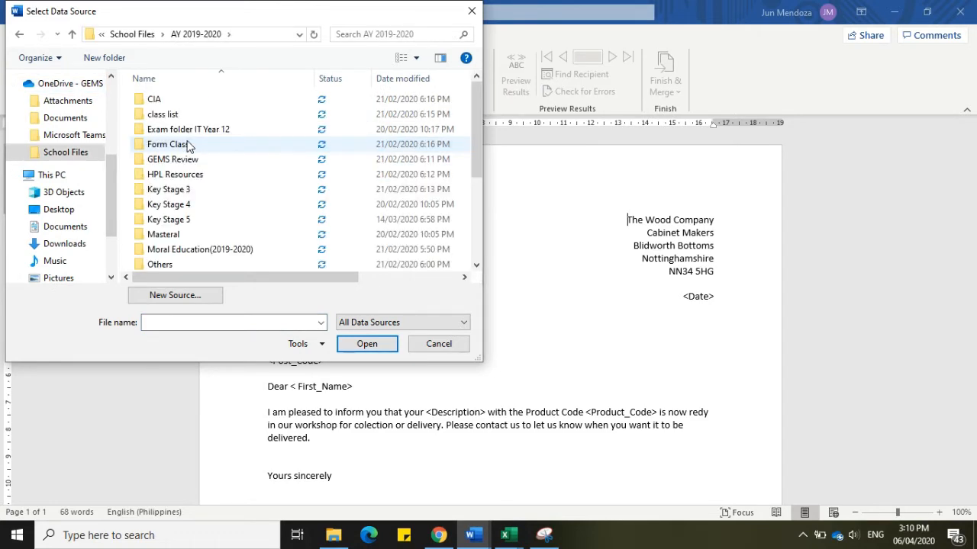
click(186, 208)
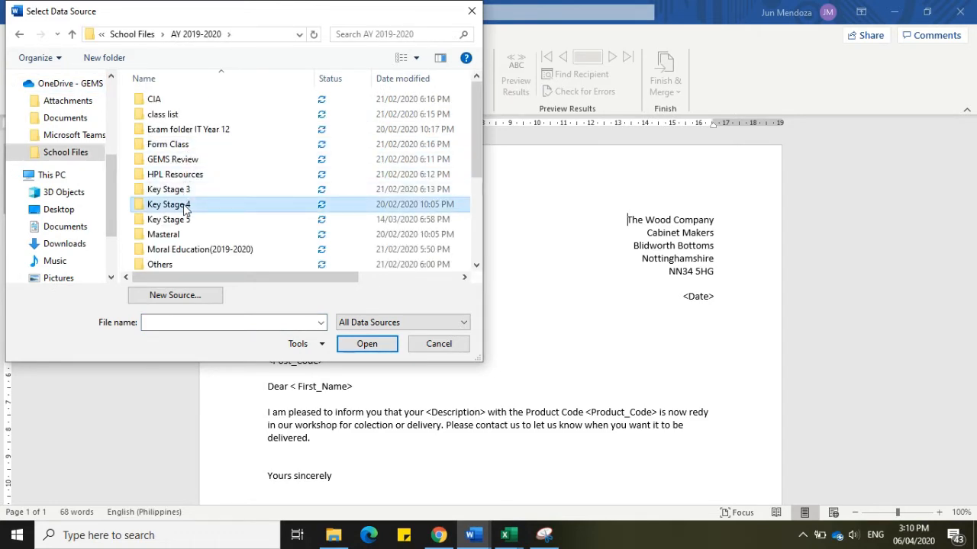
double_click(186, 208)
double_click(212, 130)
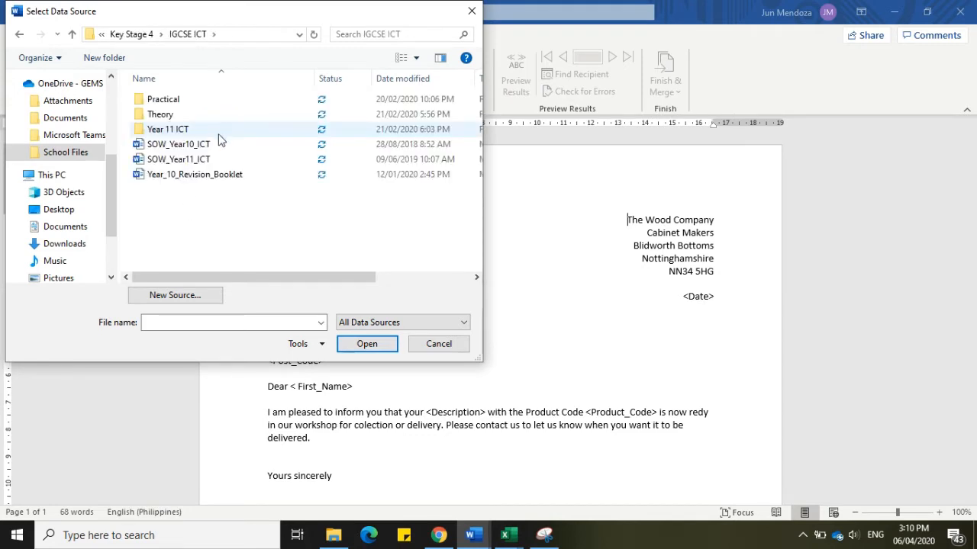
double_click(210, 102)
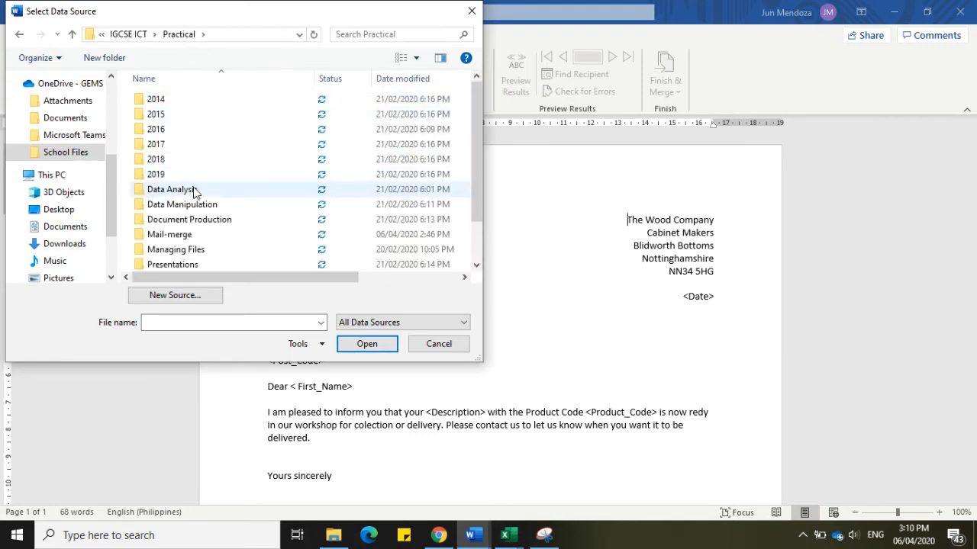
double_click(294, 238)
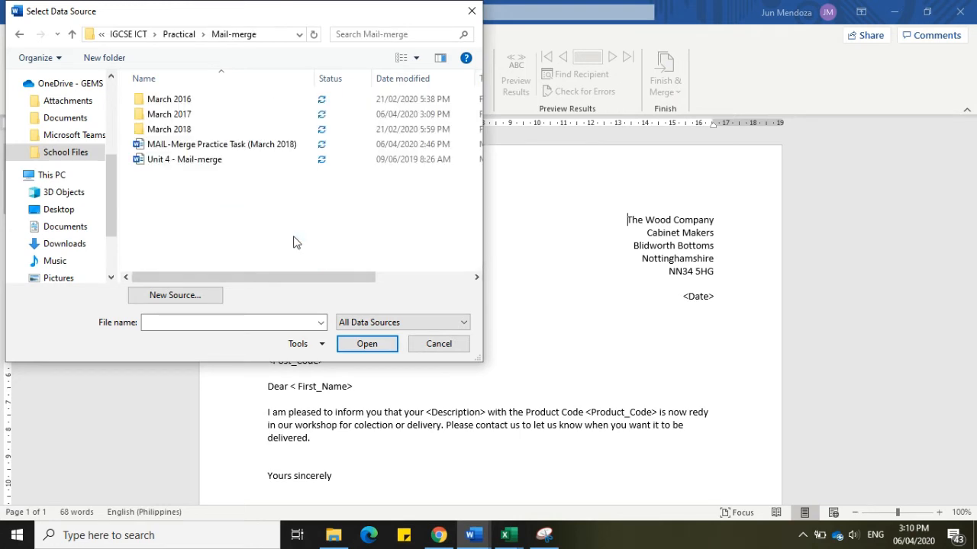
double_click(221, 115)
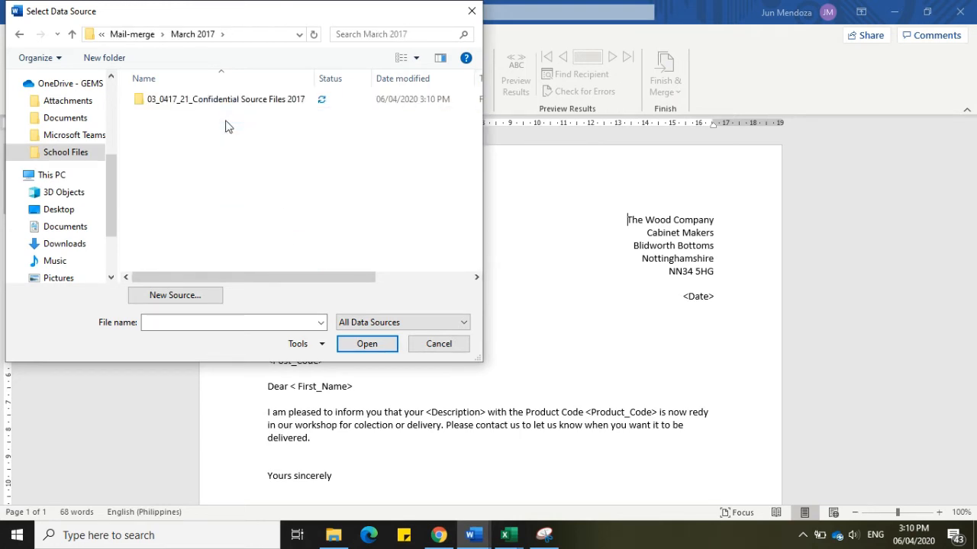
double_click(226, 101)
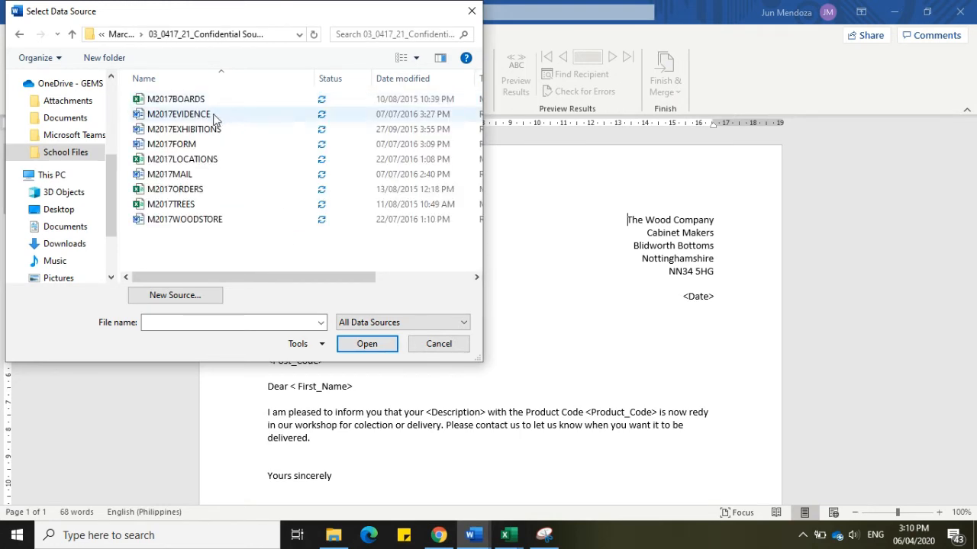
double_click(191, 190)
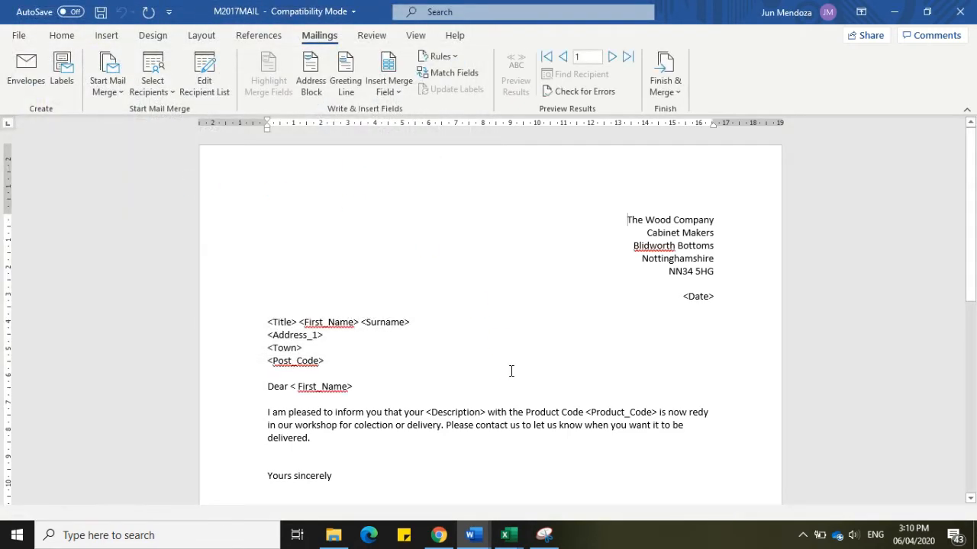
- Check the Task 5 instructions, and replace the letter's <Date> placeholder with a Date field in the format dd MMMM yyyy
key(alt+Tab)
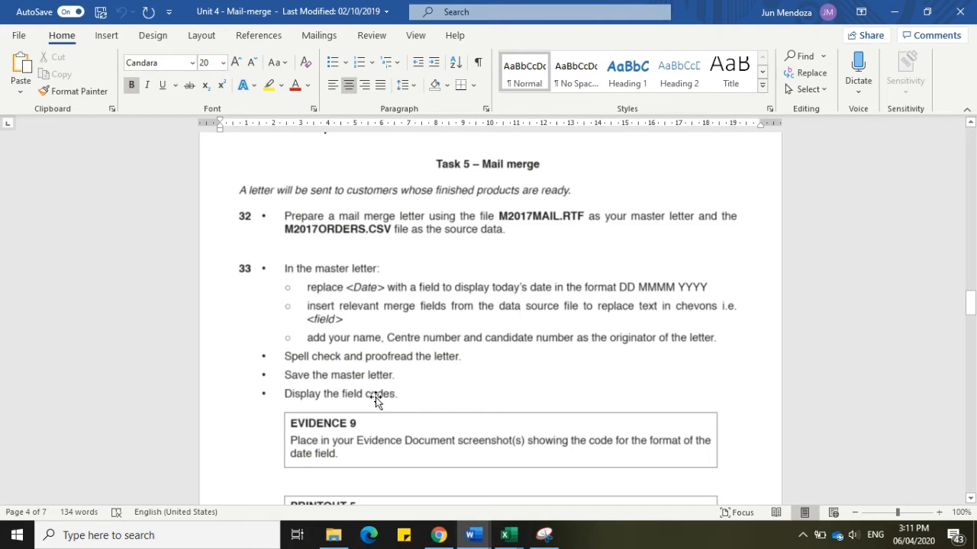
key(alt+Tab)
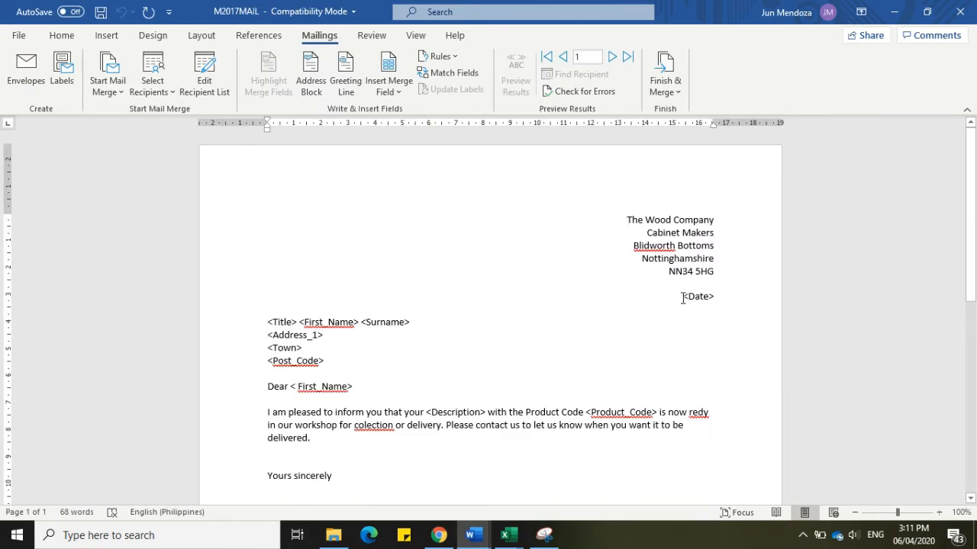
drag(683, 297, 712, 296)
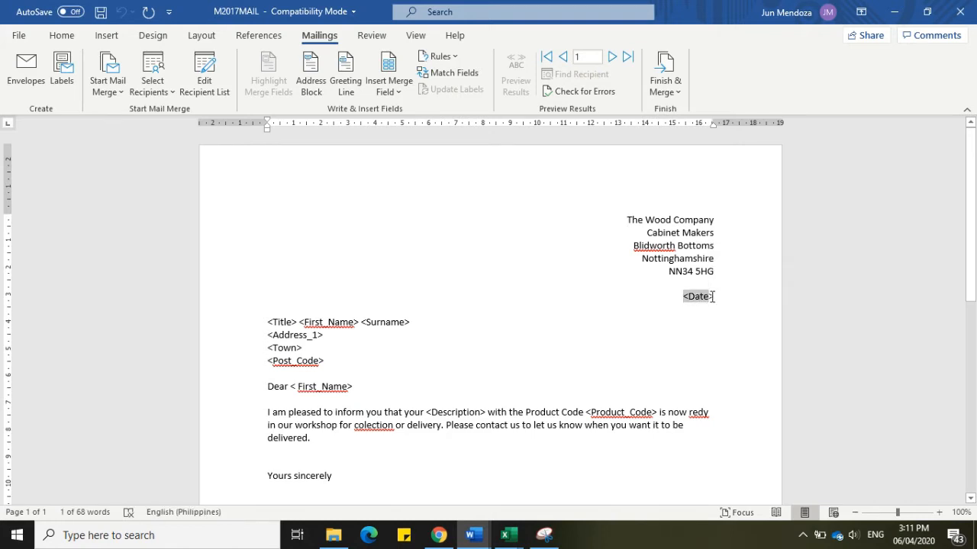
key(shift+Right)
key(shift+Right)
key(shift+Left)
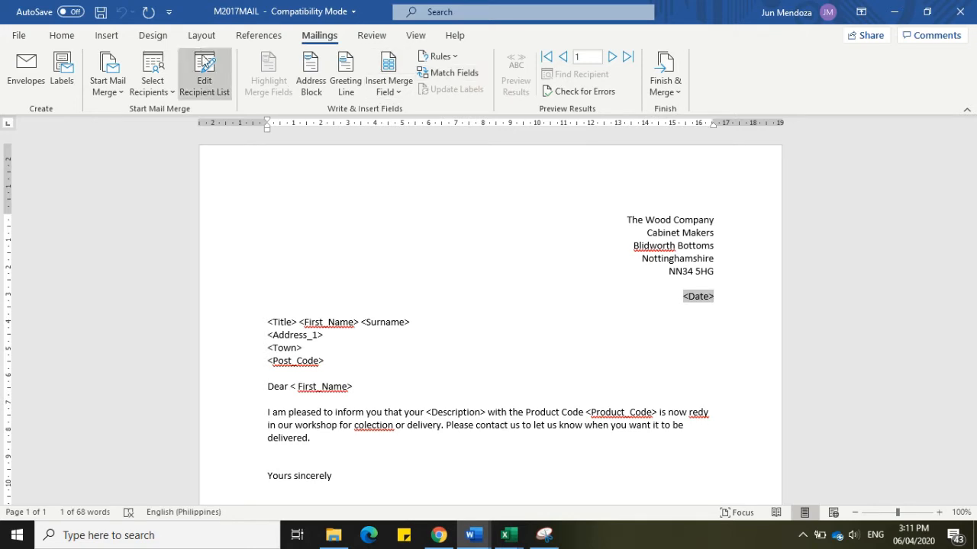
click(114, 36)
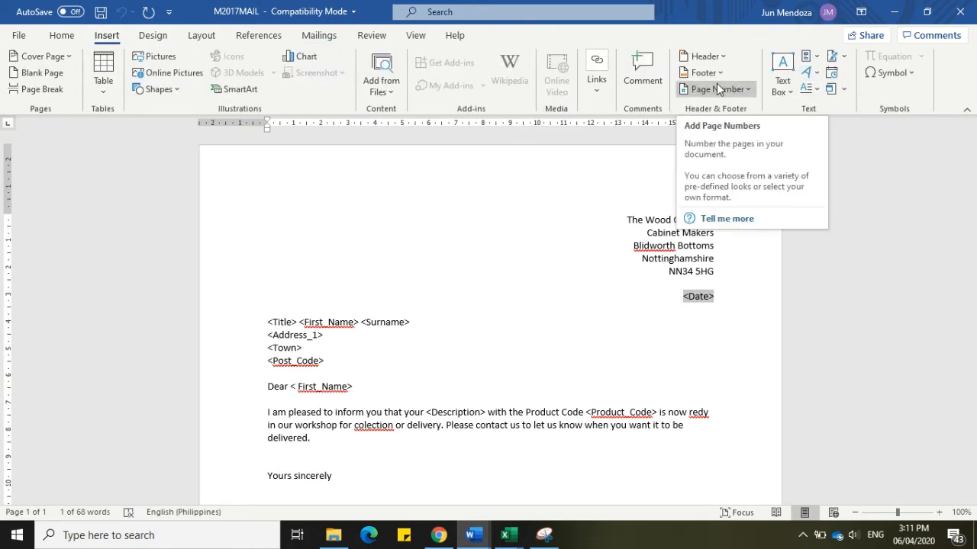
click(816, 60)
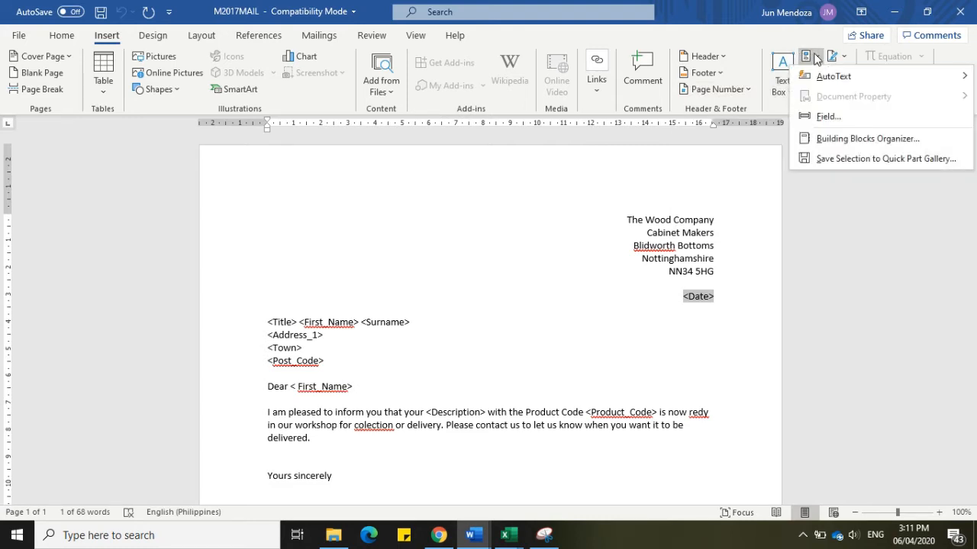
click(838, 121)
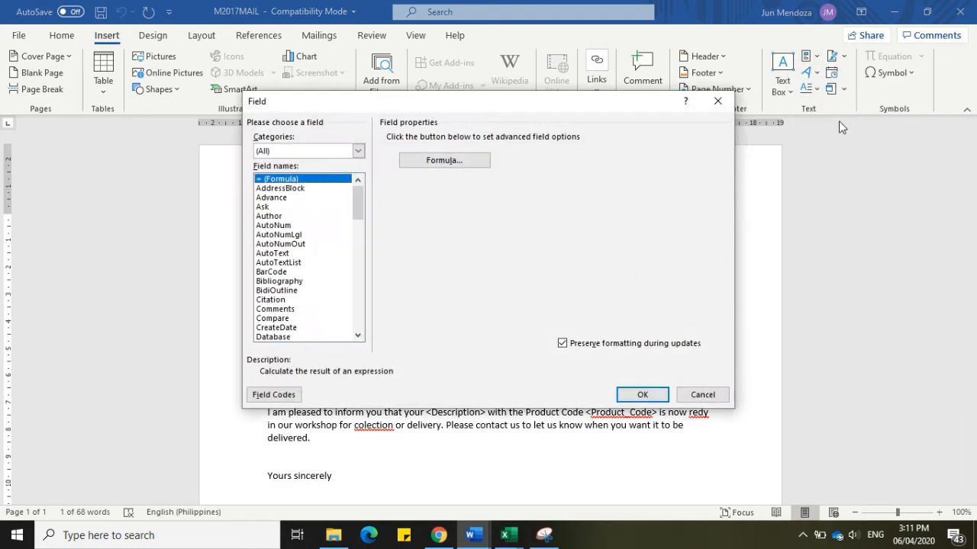
drag(360, 216, 363, 234)
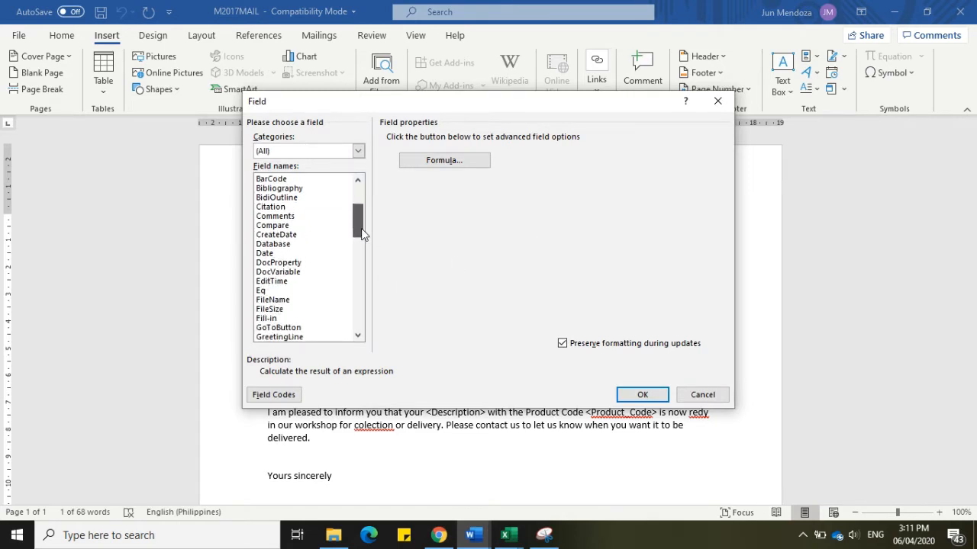
click(292, 254)
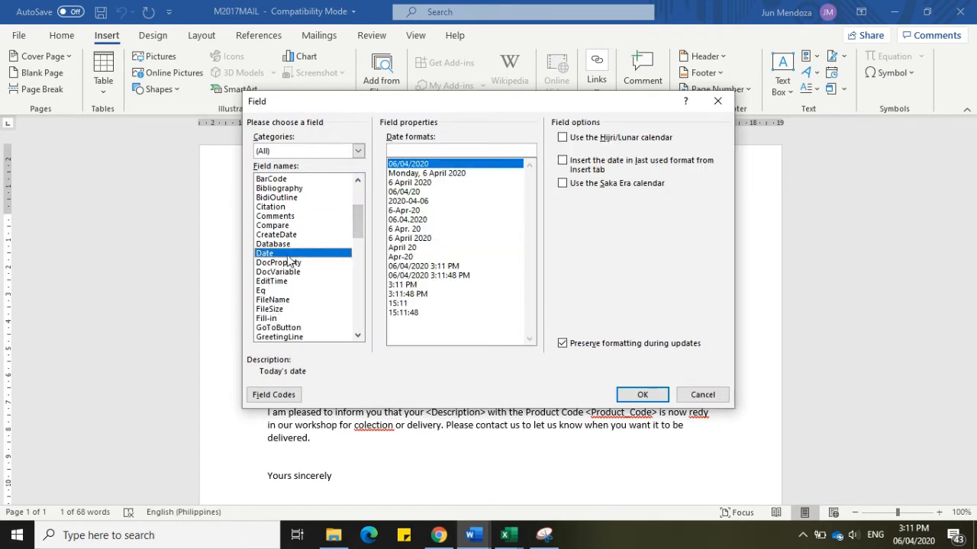
click(429, 166)
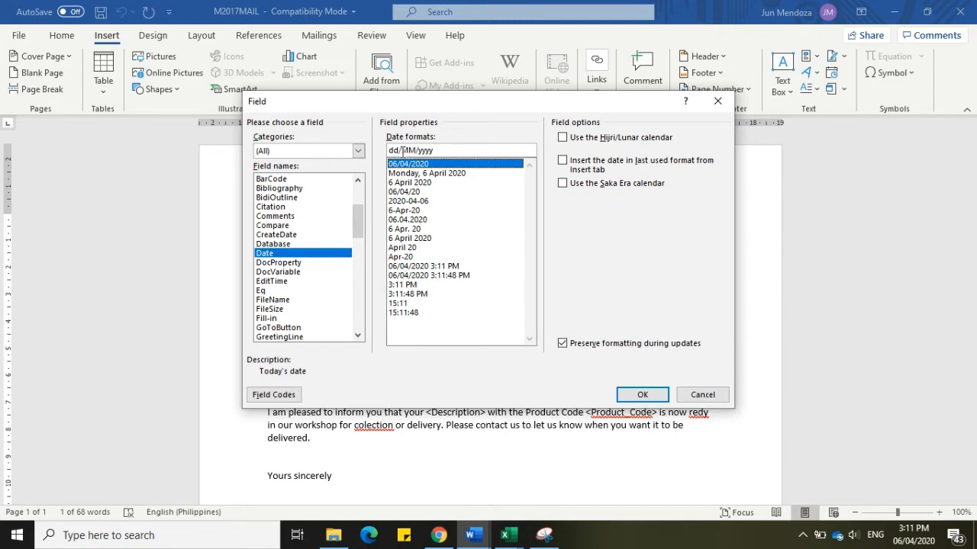
drag(399, 151, 415, 148)
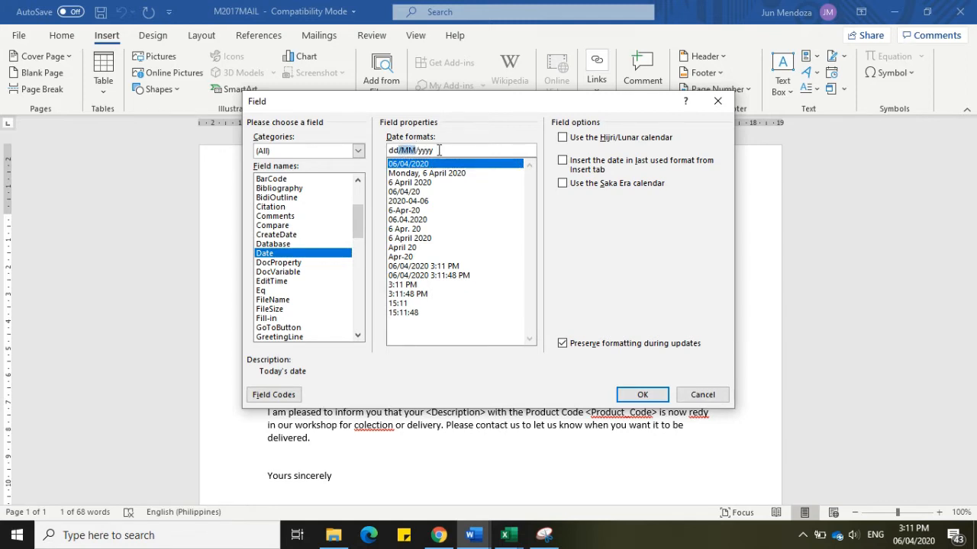
key(BackSpace)
text(MMMM)
click(642, 395)
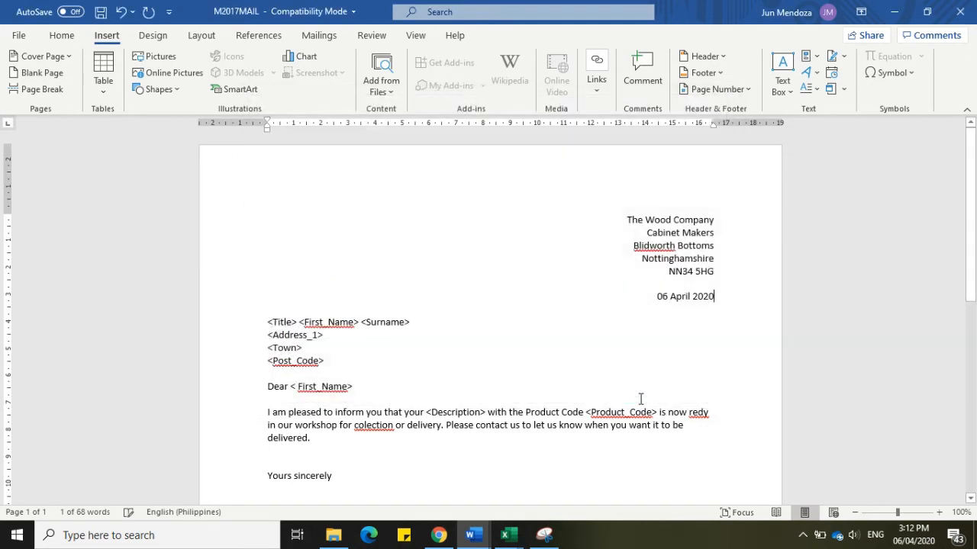
click(459, 336)
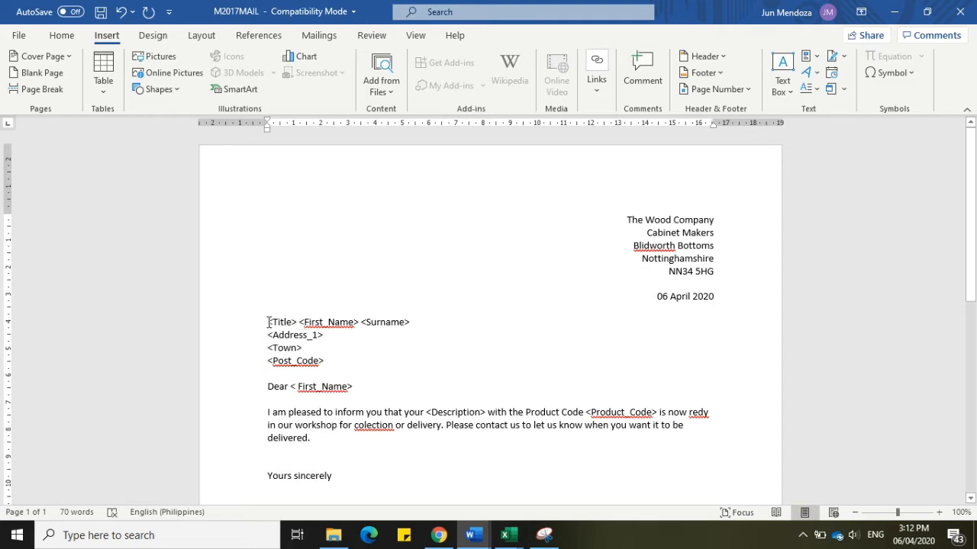
- Replace the <Title> placeholder in the recipient block with the Title merge field
drag(268, 323, 296, 325)
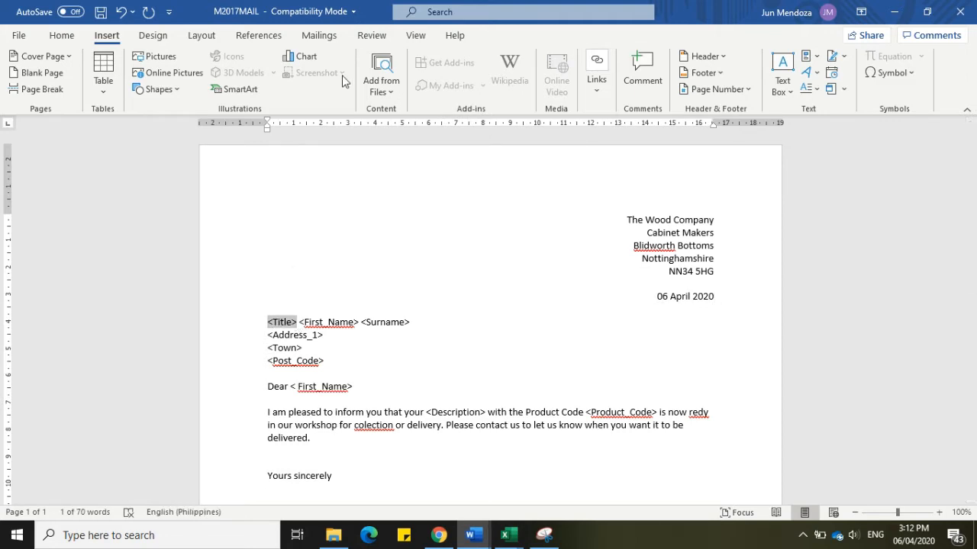
click(319, 38)
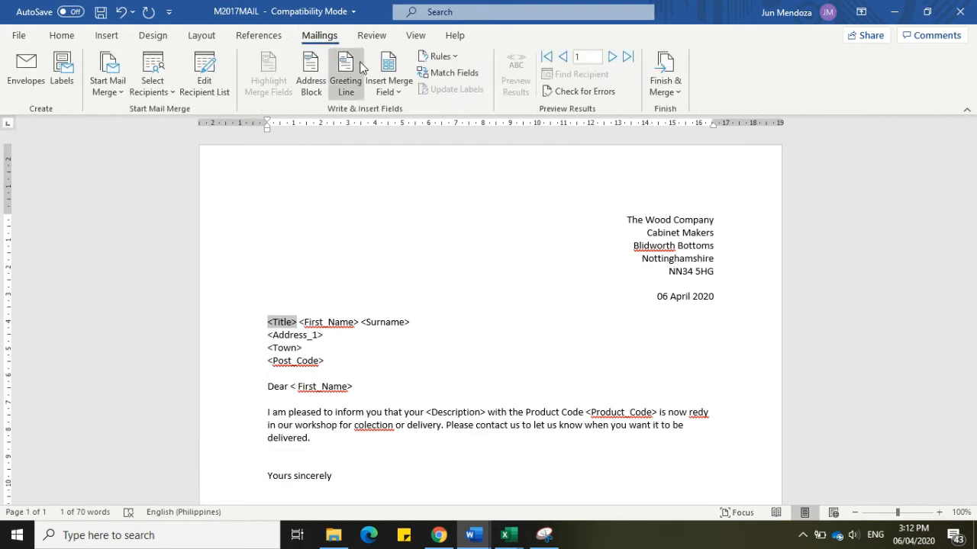
click(384, 90)
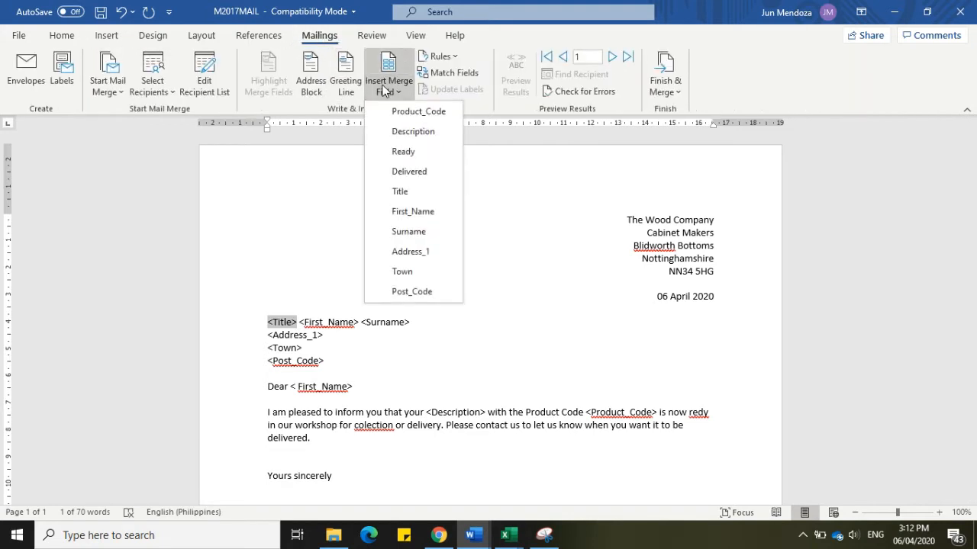
click(408, 185)
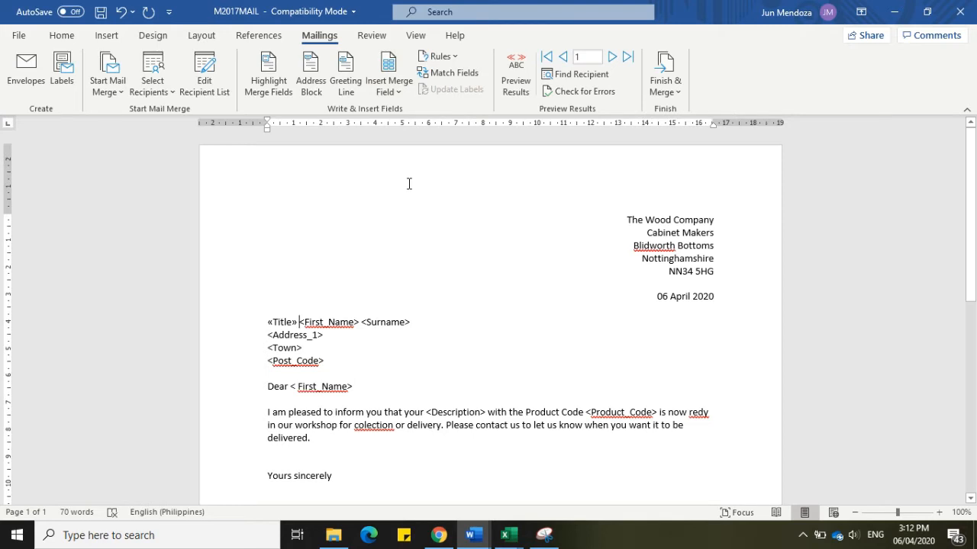
- Replace the <First_Name> placeholder in the recipient block with the First_Name merge field
key(shift+Right)
key(shift+Right)
key(shift+Right)
key(shift+Right)
key(shift+Right)
key(shift+Right)
key(shift+Right)
key(shift+Right)
key(shift+Right)
key(shift+Right)
key(shift+Right)
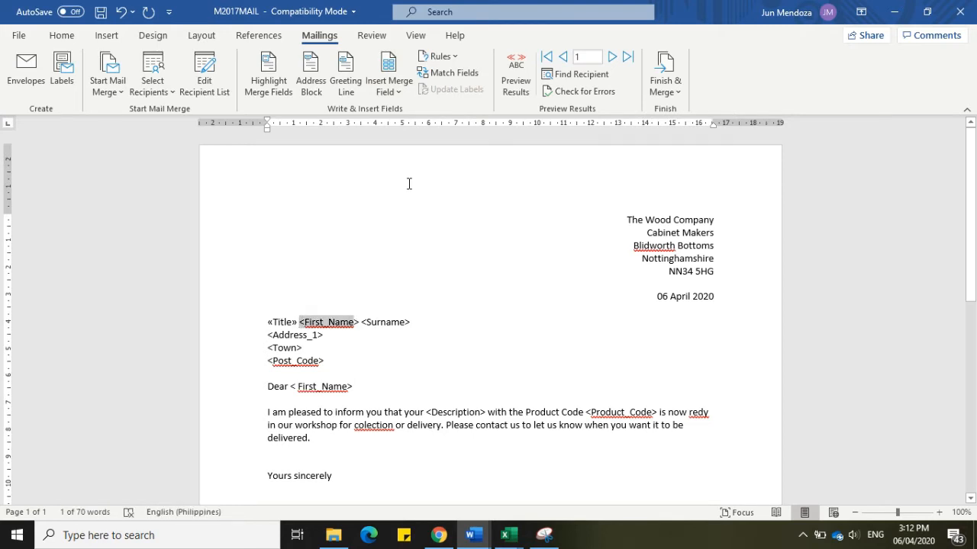
click(388, 67)
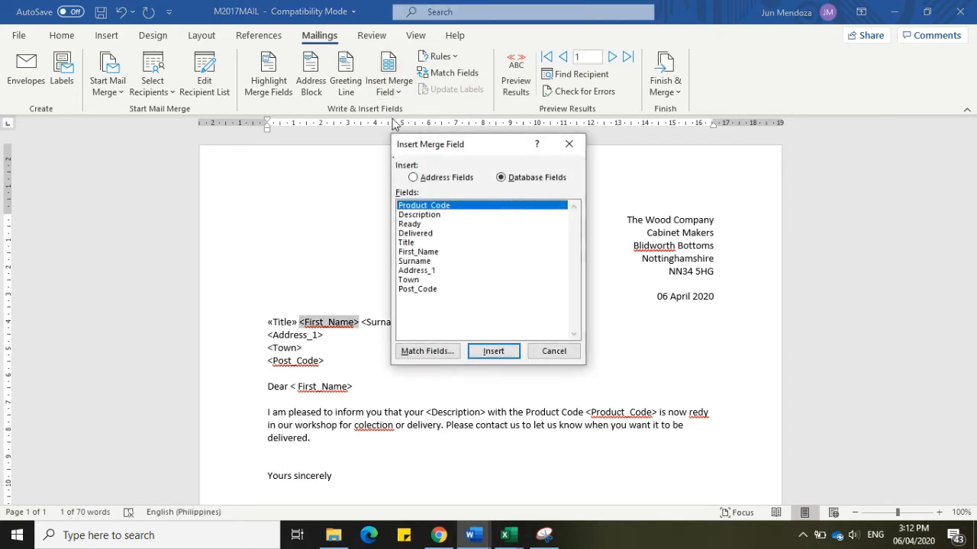
click(419, 252)
click(493, 351)
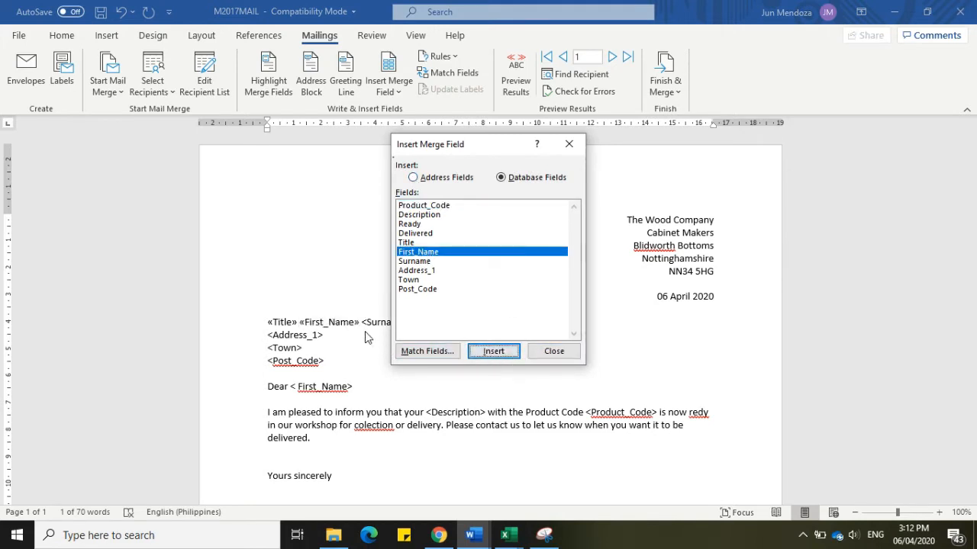
click(554, 351)
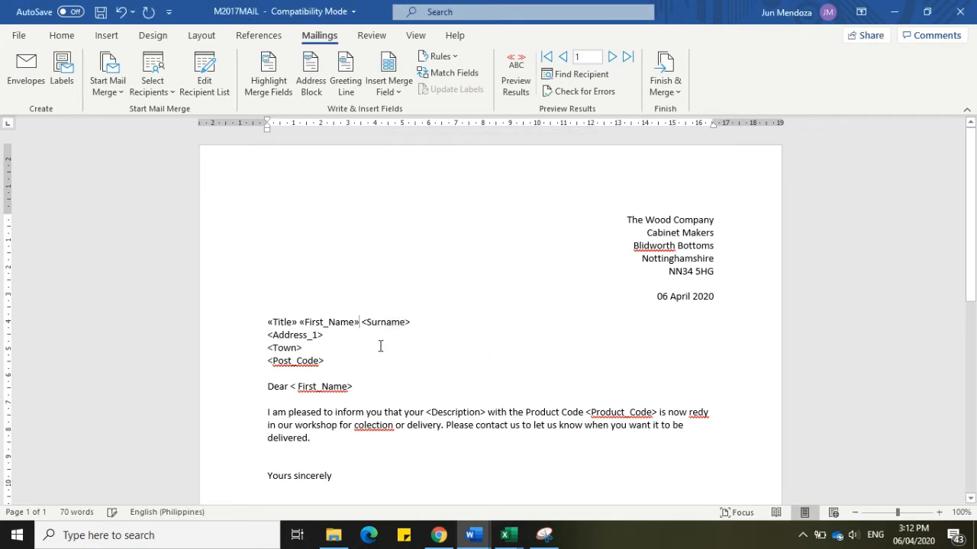
- Replace the <Surname> placeholder in the recipient block with the Surname merge field
key(shift+Right)
key(shift+Right)
key(shift+Right)
key(shift+Right)
key(shift+Right)
key(shift+Right)
key(shift+Right)
key(shift+Right)
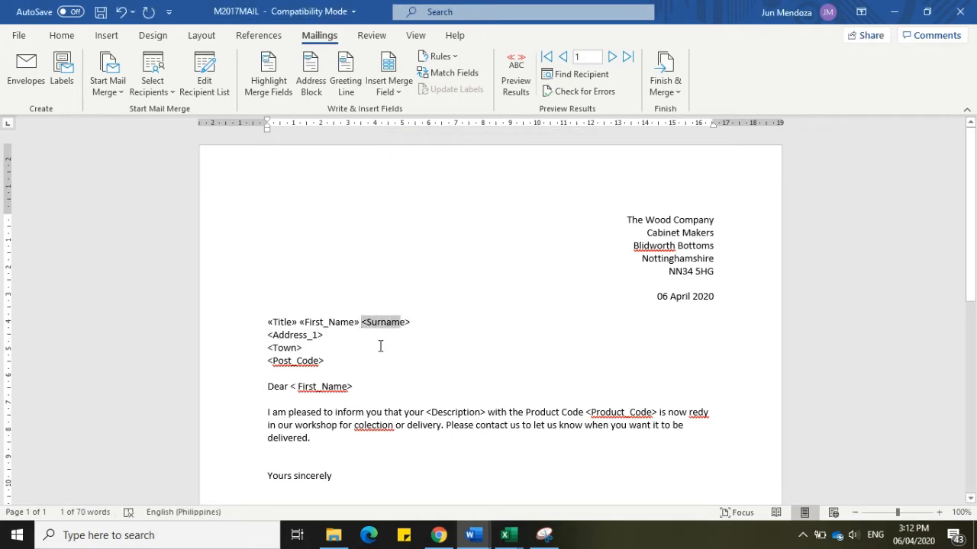
click(395, 86)
click(408, 231)
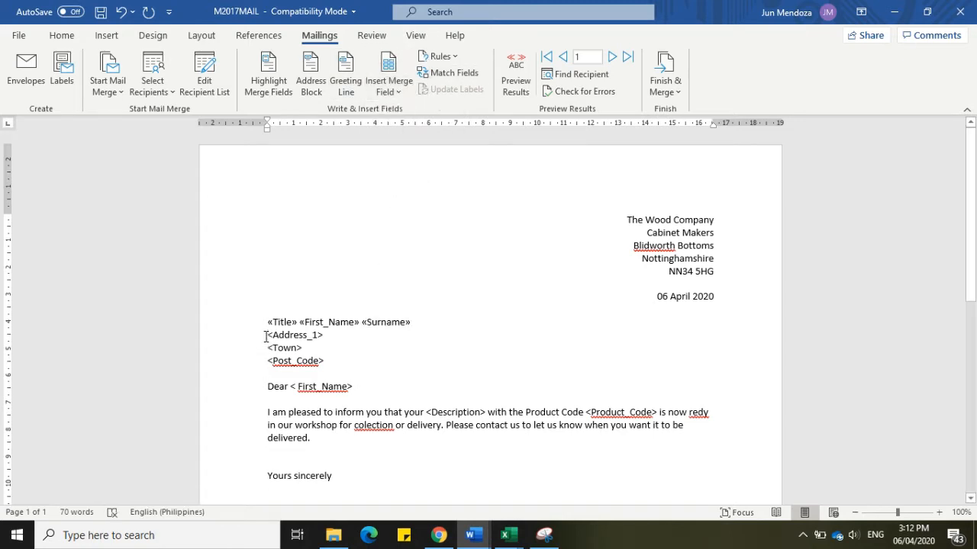
- Replace the <Address_1> placeholder in the recipient block with the Address_1 merge field
key(shift+Right)
key(shift+Right)
key(shift+Right)
key(shift+Right)
key(shift+Right)
key(shift+Right)
key(shift+Right)
key(shift+Right)
key(shift+Right)
key(shift+Right)
key(shift+Right)
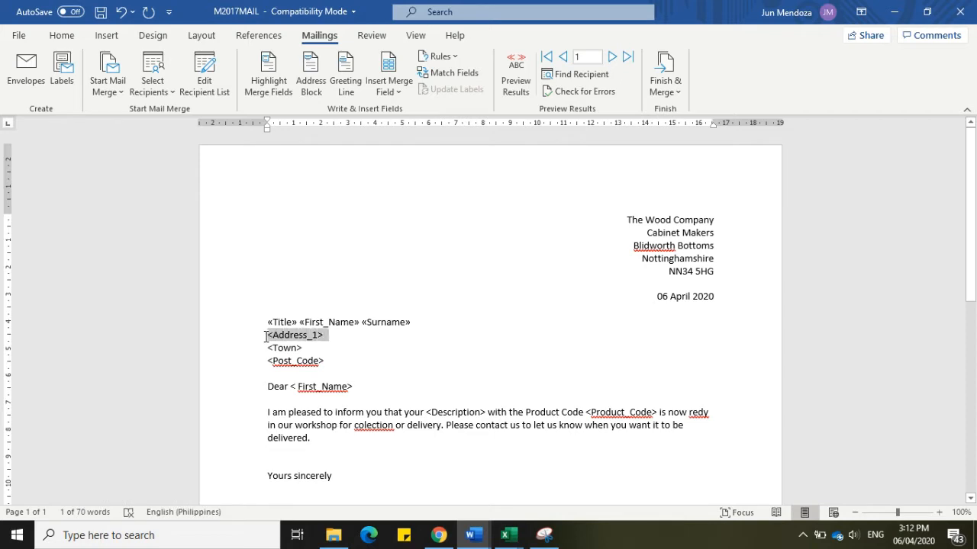
key(shift+Left)
click(395, 91)
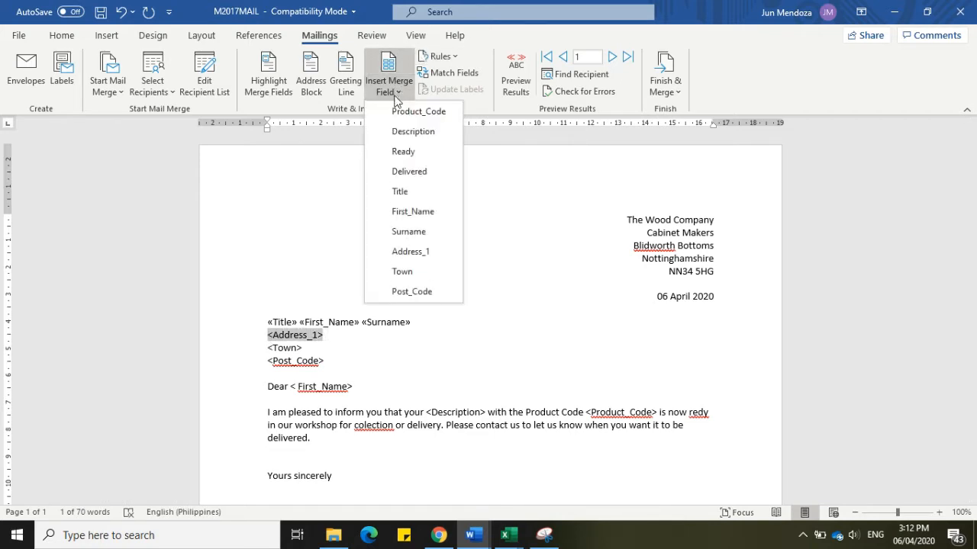
click(408, 251)
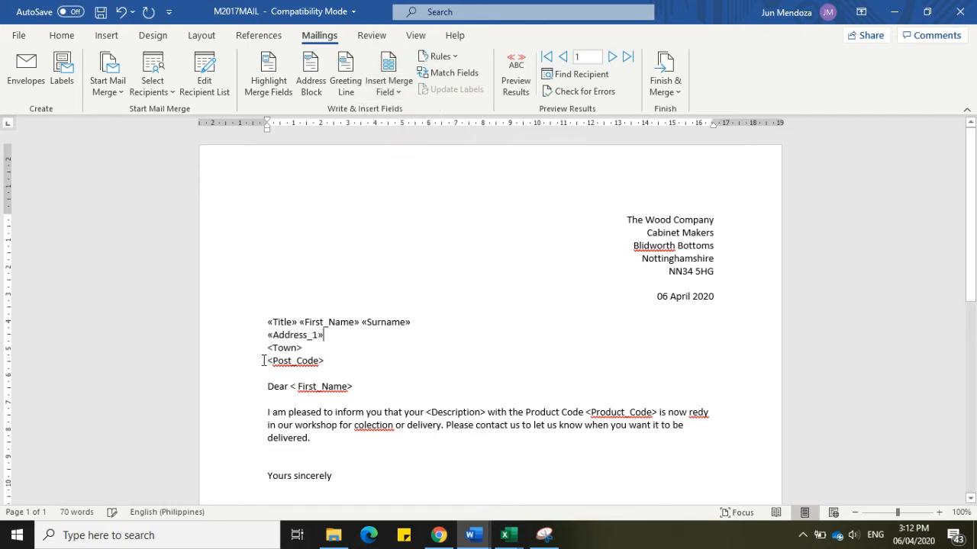
- Replace the <Town> placeholder in the recipient block with the Town merge field
key(shift+Right)
key(shift+Right)
key(shift+Right)
key(shift+Right)
key(shift+Right)
key(shift+Right)
key(shift+Right)
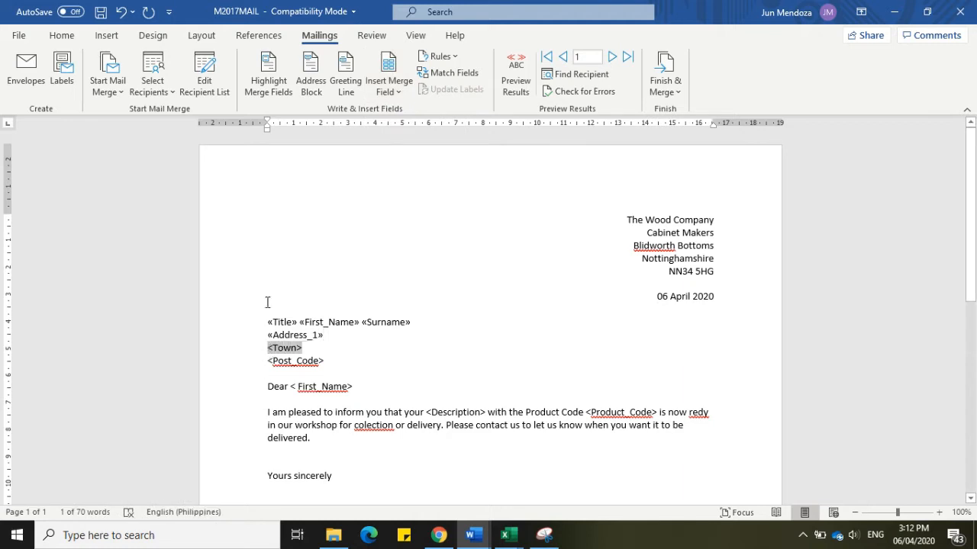
click(389, 88)
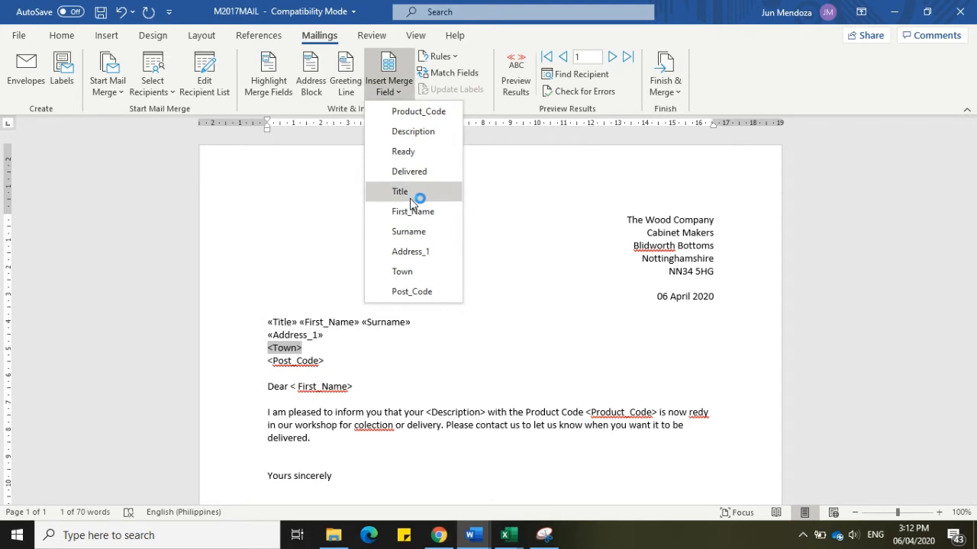
click(412, 271)
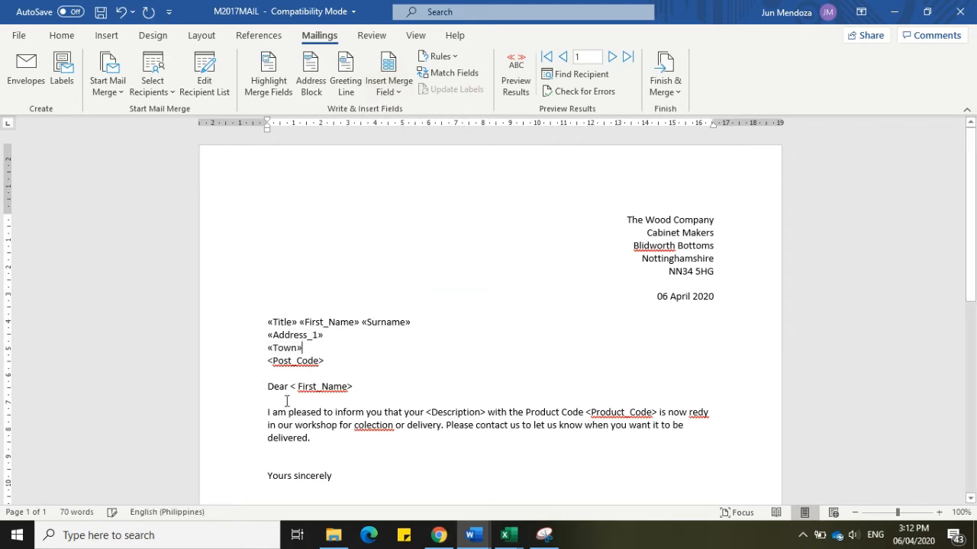
- Replace the <Post_Code> placeholder in the recipient block with the Post_Code merge field
click(266, 361)
key(shift+Right)
key(shift+Right)
key(shift+Right)
key(shift+Right)
key(shift+Right)
key(shift+Right)
key(shift+Right)
key(shift+Right)
key(shift+Right)
key(shift+Right)
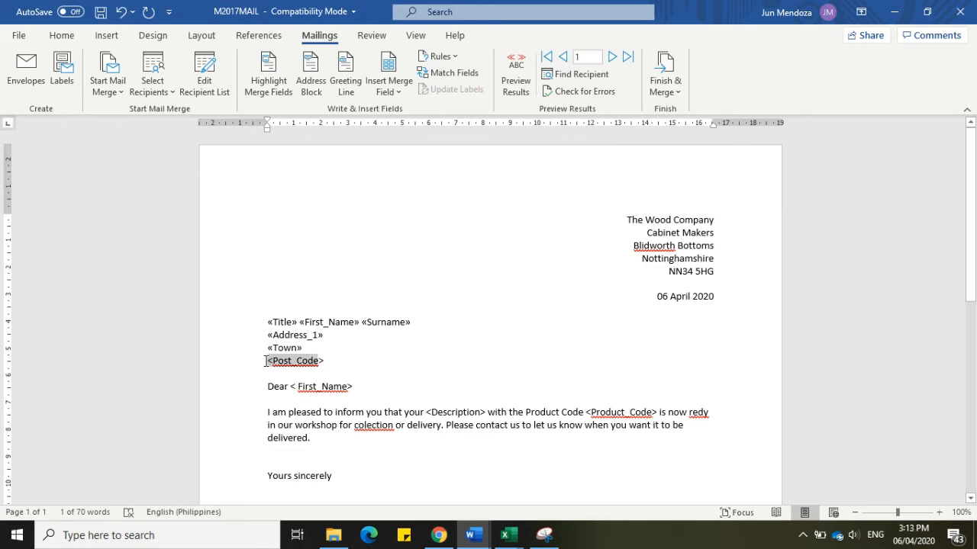
key(shift+Right)
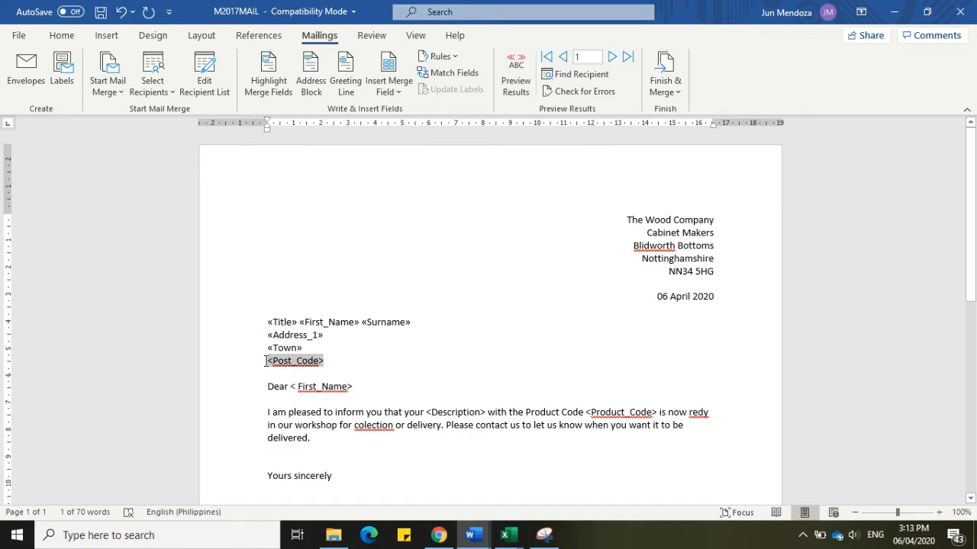
click(399, 92)
click(413, 290)
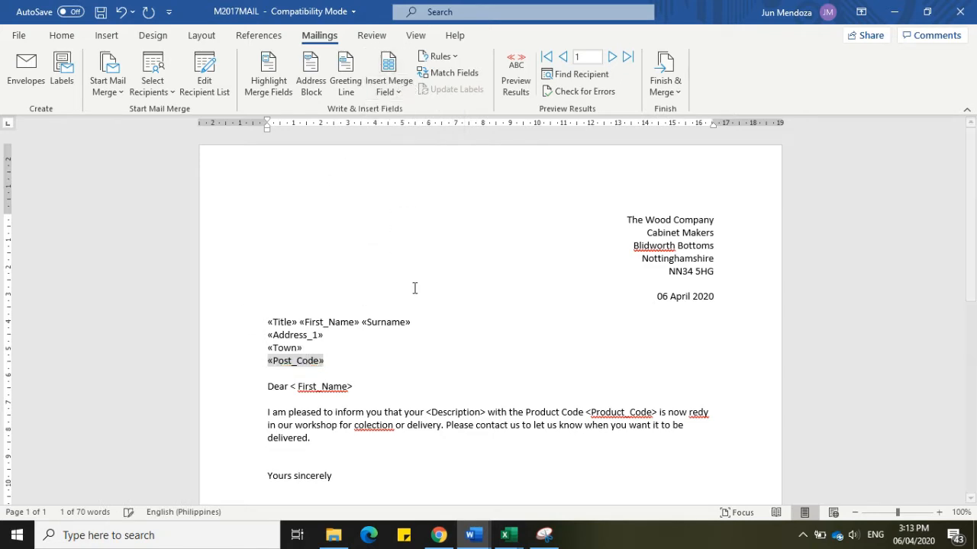
click(415, 287)
- Replace the < First_Name> placeholder in the salutation with the First_Name merge field and add a comma after it
click(290, 386)
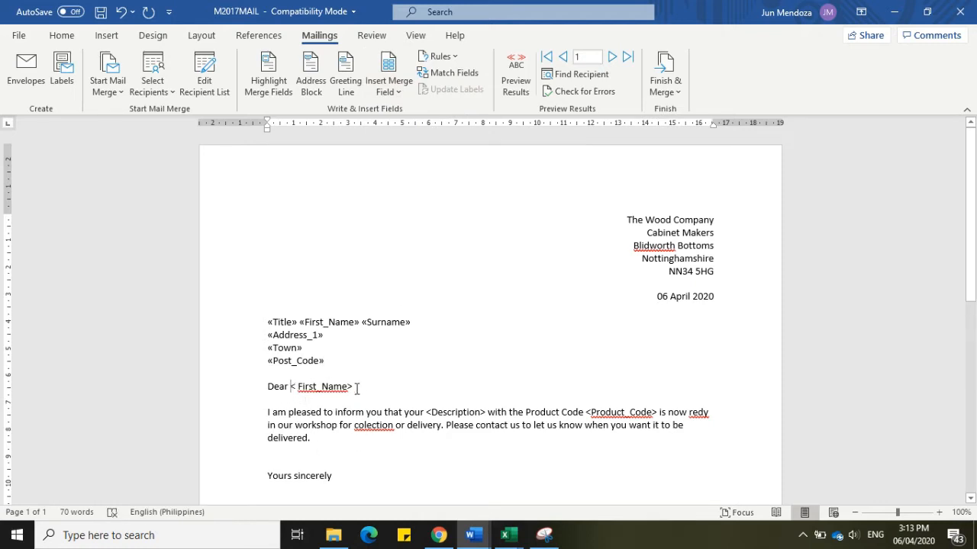
key(shift+Right)
key(shift+Right)
key(shift+Right)
key(shift+Right)
key(shift+Right)
key(shift+Right)
key(shift+Right)
key(shift+Right)
key(shift+Right)
key(shift+Right)
key(shift+Right)
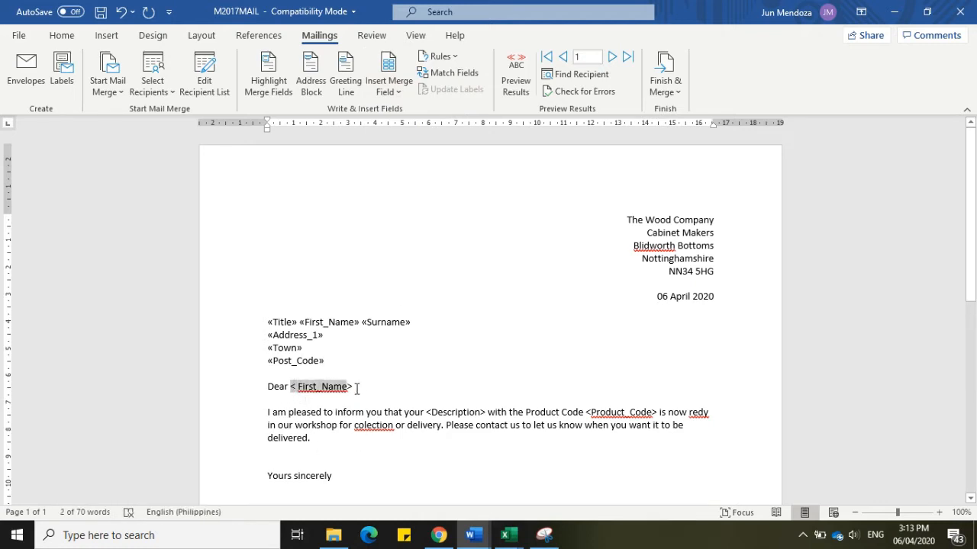
click(388, 90)
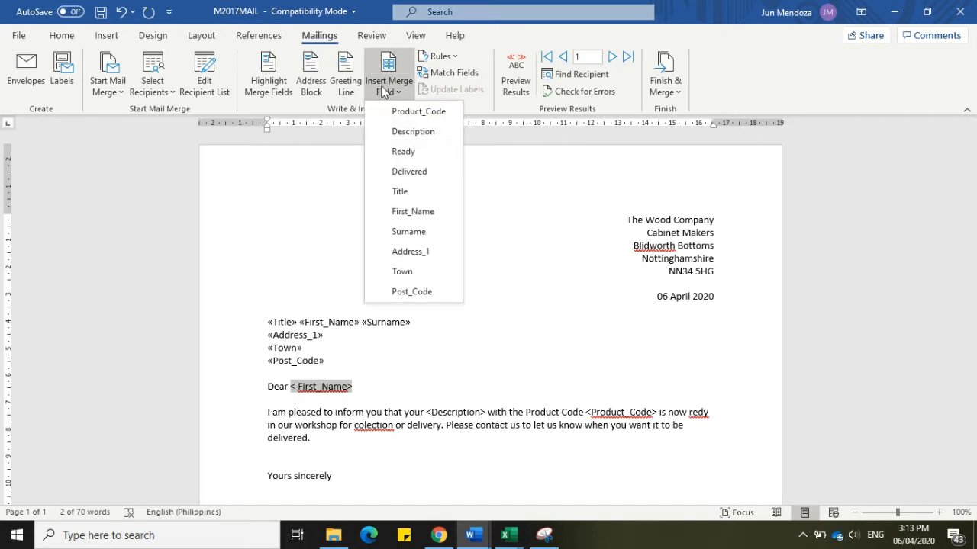
click(409, 213)
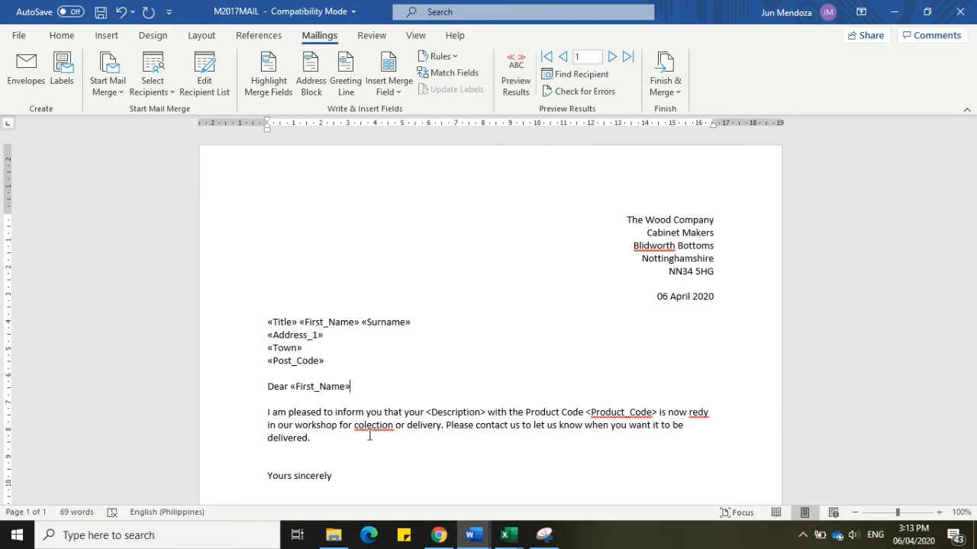
text(,)
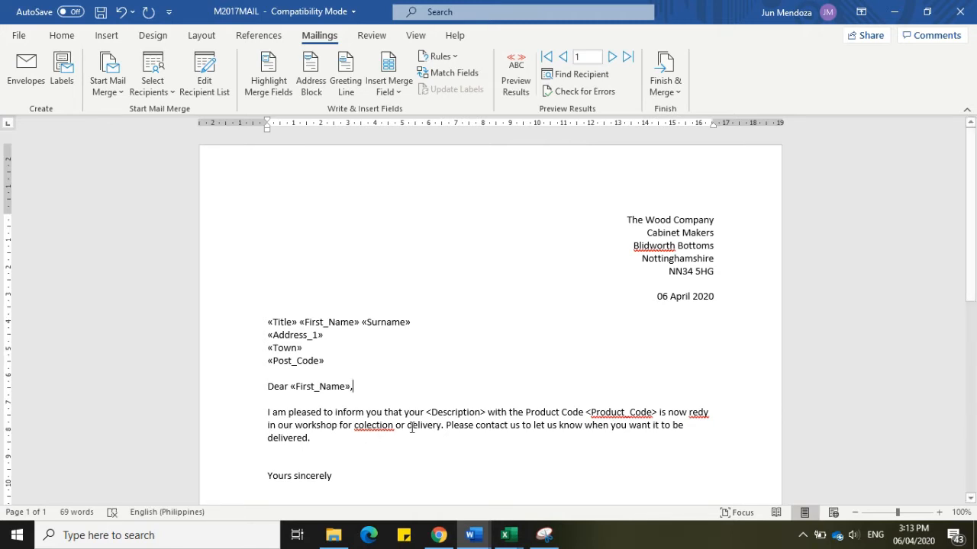
- Replace the <Description> placeholder in the body paragraph with the Description merge field
click(426, 412)
key(shift+Right)
key(shift+Right)
key(shift+Right)
key(shift+Right)
key(shift+Right)
key(shift+Right)
key(shift+Right)
key(shift+Right)
key(shift+Right)
key(shift+Right)
key(shift+Right)
key(shift+Right)
key(shift+Right)
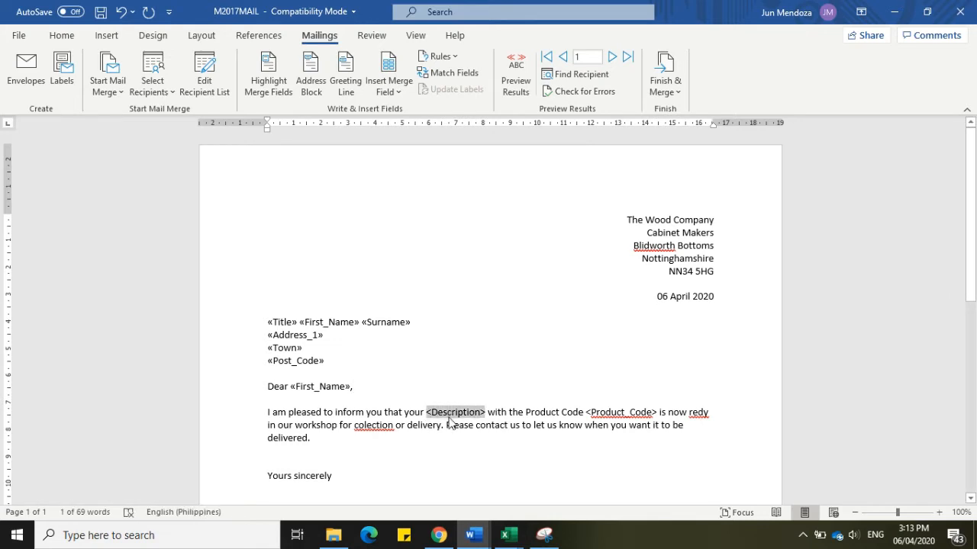
click(389, 85)
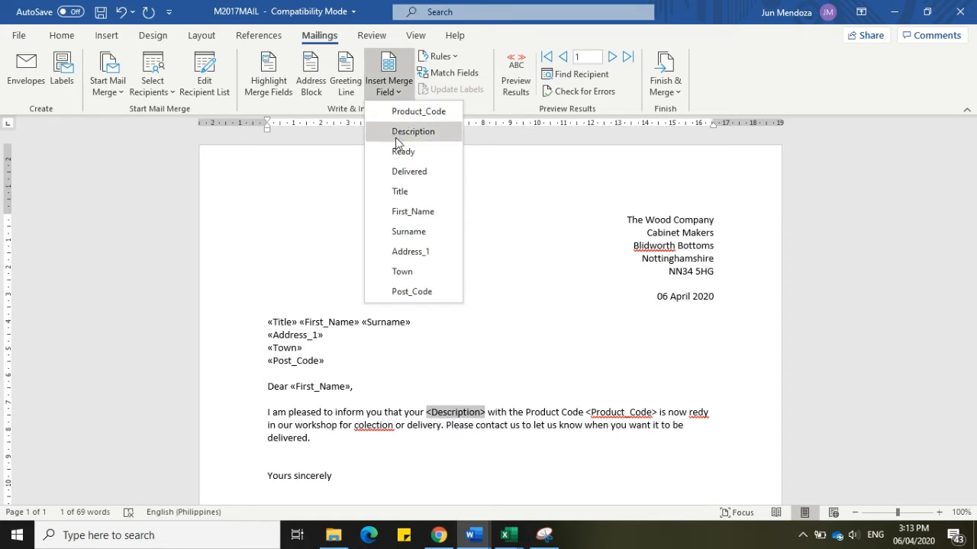
click(399, 132)
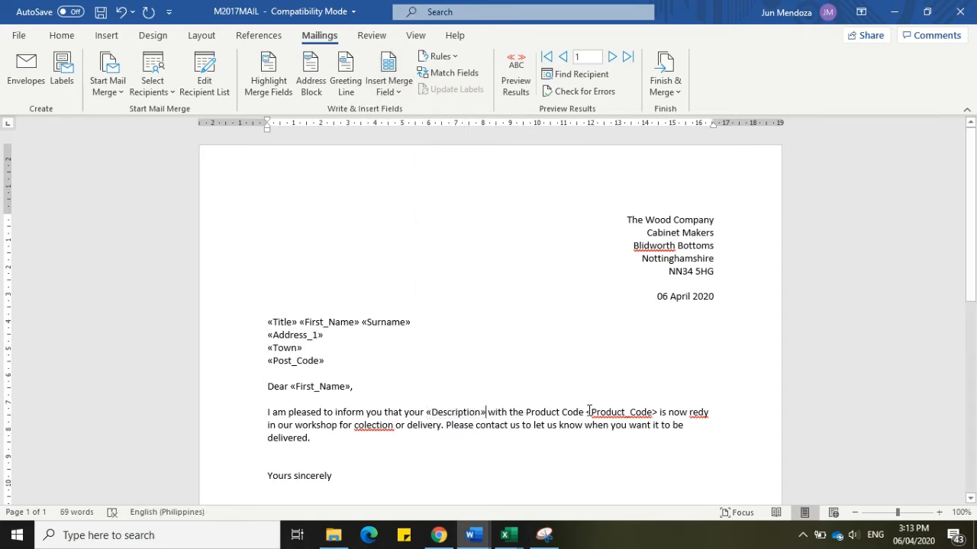
- Replace the <Product_Code> placeholder in the body paragraph with the Product_Code merge field
key(shift+Right)
key(shift+Right)
key(shift+Right)
key(shift+Right)
key(shift+Right)
key(shift+Right)
key(shift+Right)
key(shift+Right)
key(shift+Right)
key(shift+Right)
key(shift+Right)
key(shift+Right)
key(shift+Right)
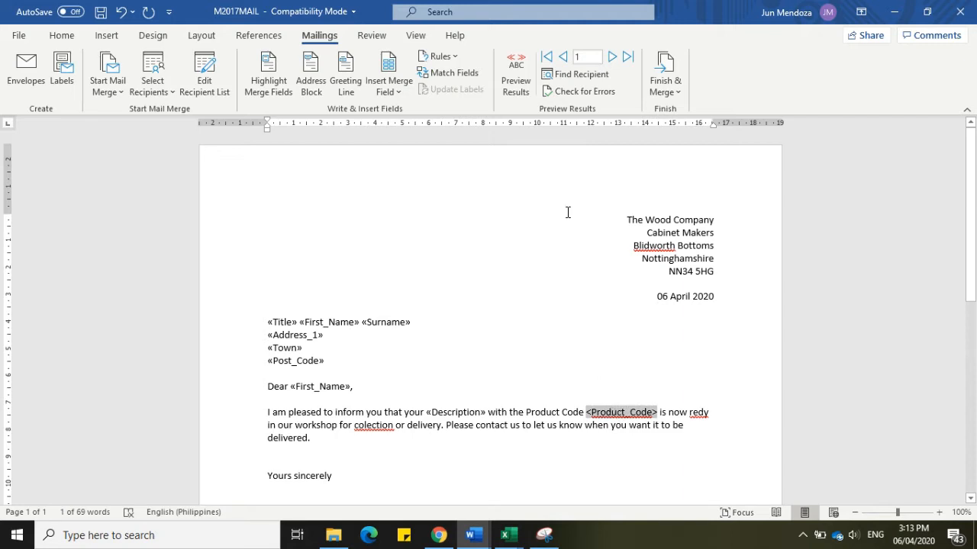
click(391, 92)
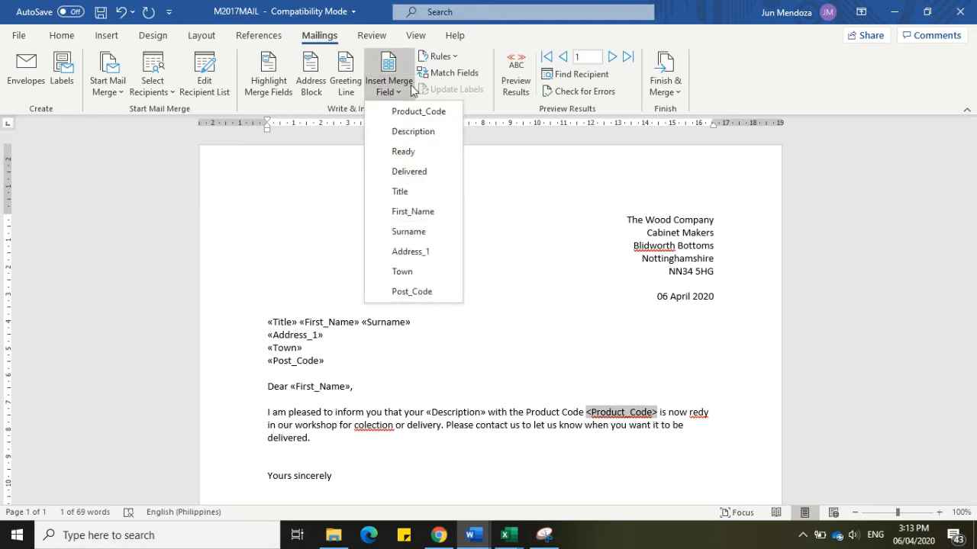
click(416, 111)
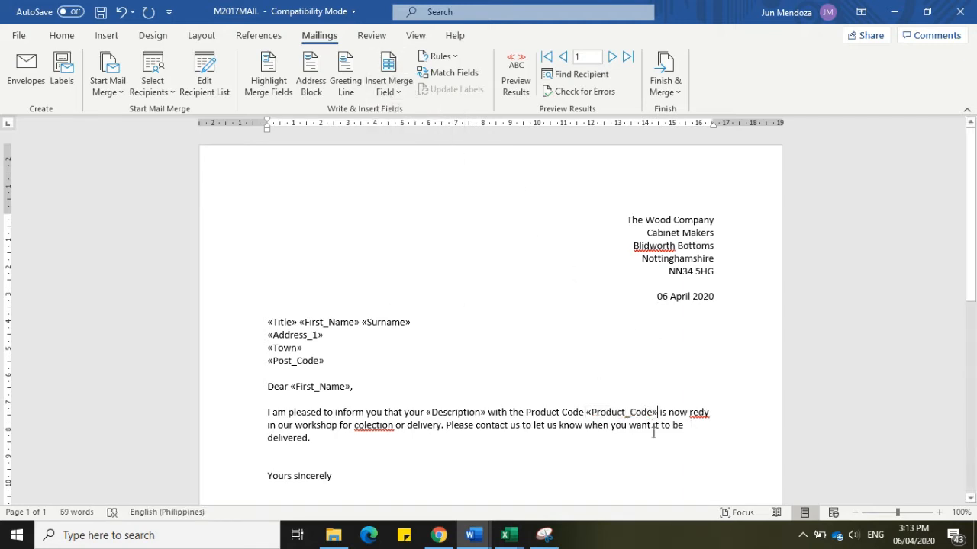
- Replace the originator placeholder below the letter's closing with "Name", the centre number and the candidate number, separated by commas
scroll(940, 290, down, 3)
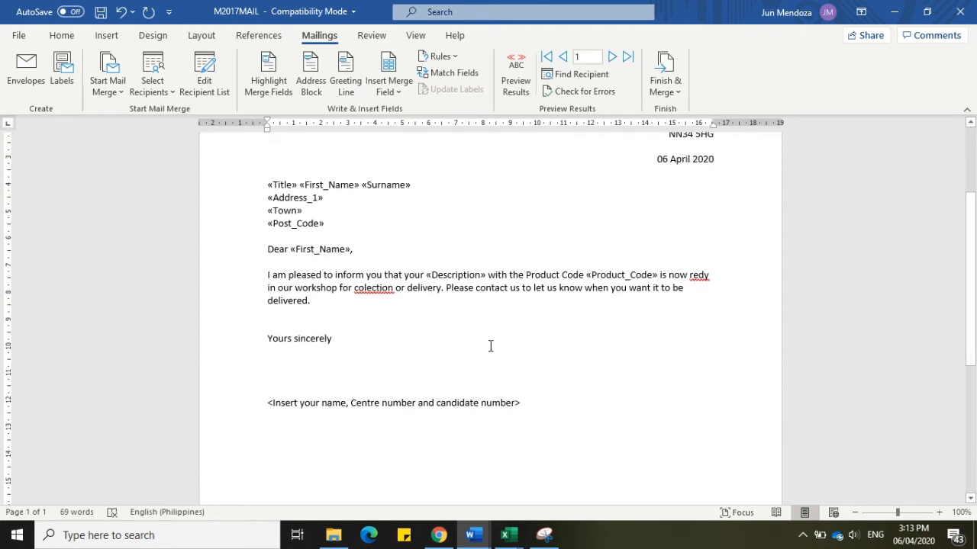
click(251, 407)
text(N)
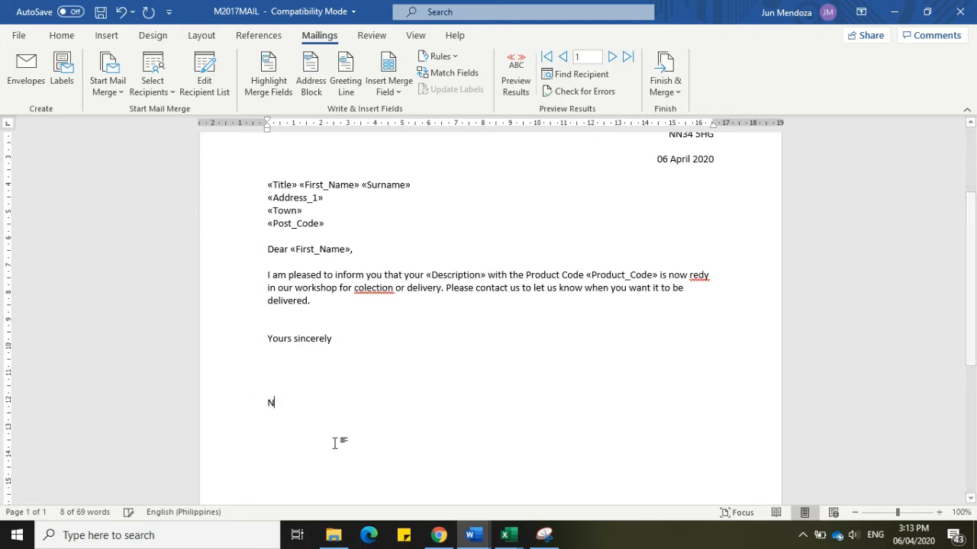
text(ame, )
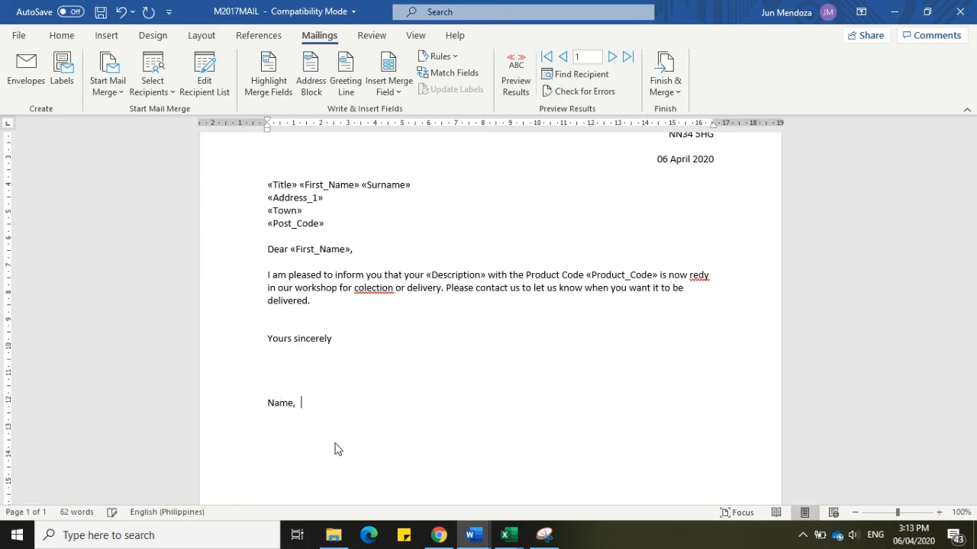
text(AE229, 0000)
scroll(975, 325, down, 3)
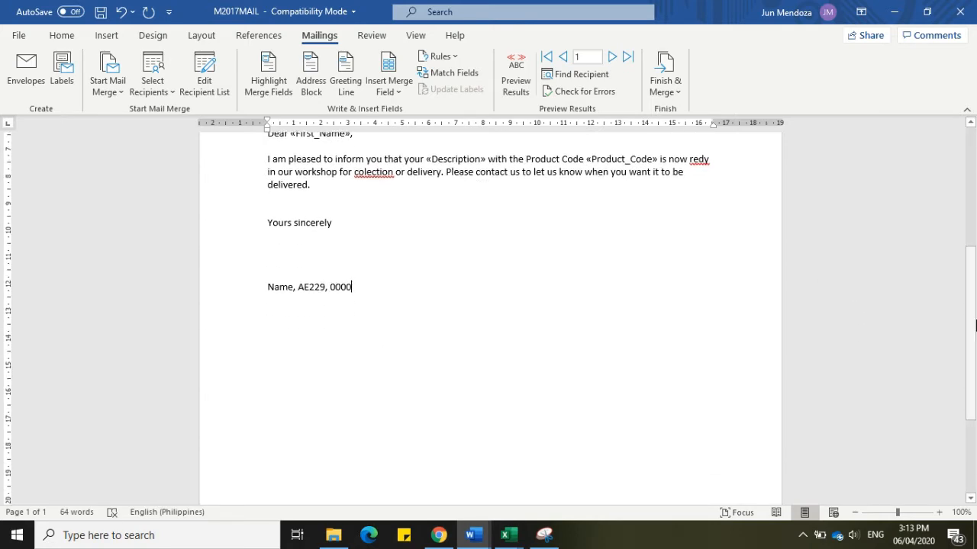
- Spell check the letter, ignoring "Blidworth" once and correcting "redy" to "ready" and "colection" to "collection"
key(alt+Tab)
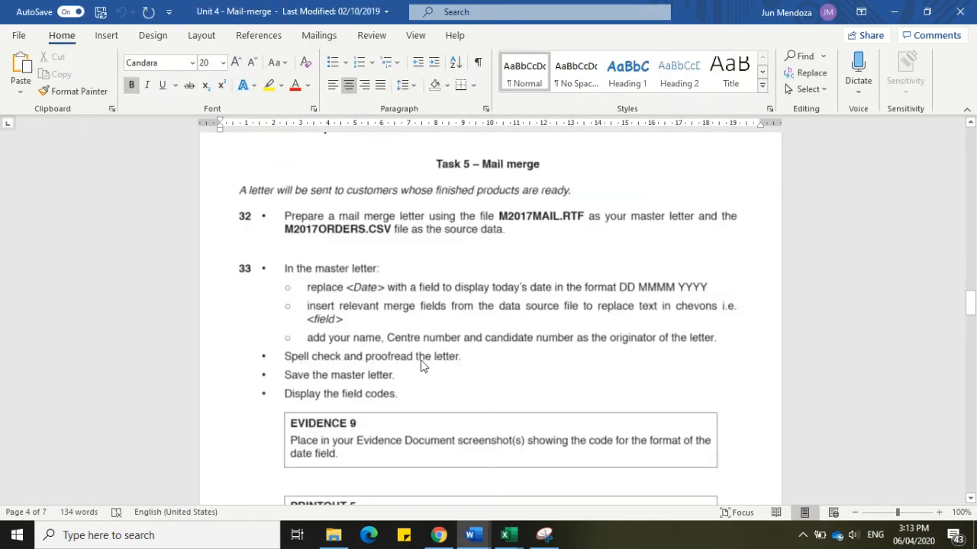
key(alt+Tab)
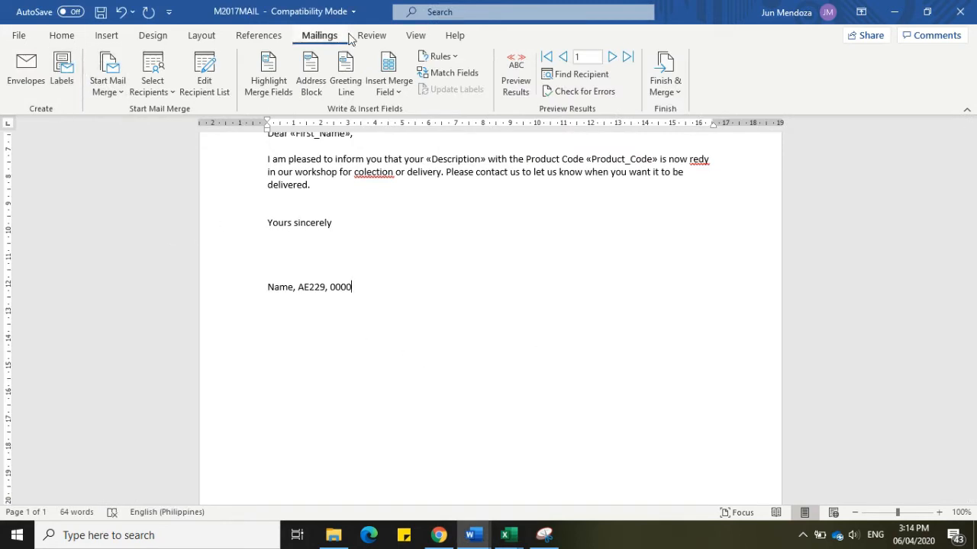
click(378, 36)
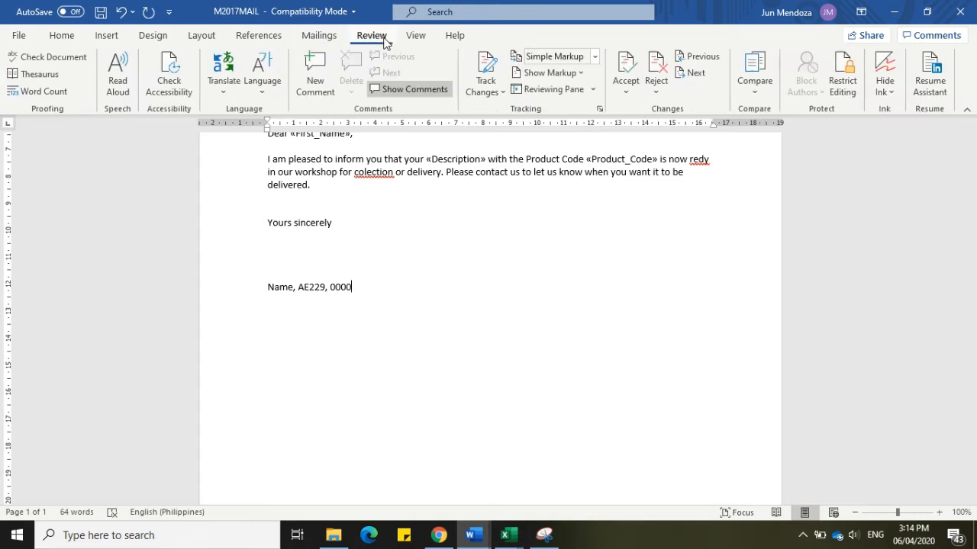
click(42, 58)
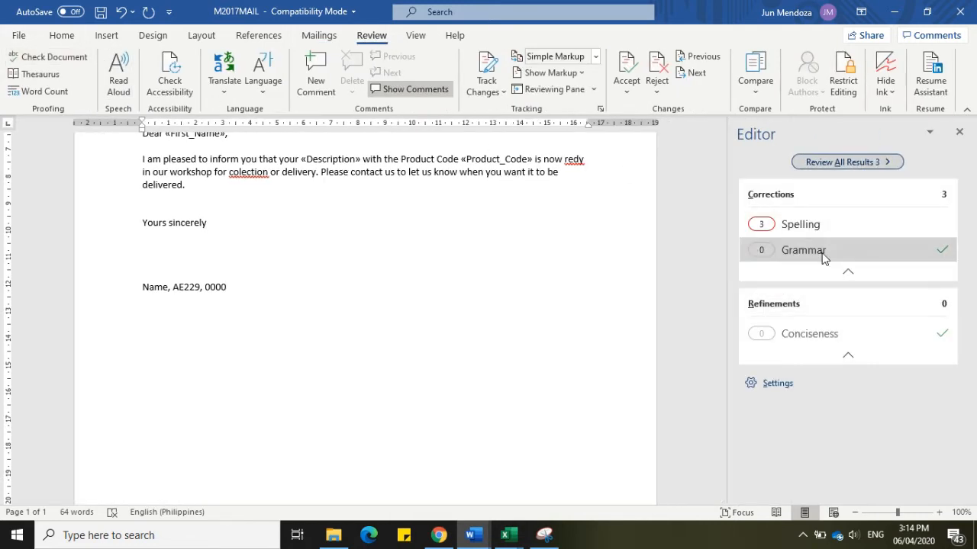
click(820, 232)
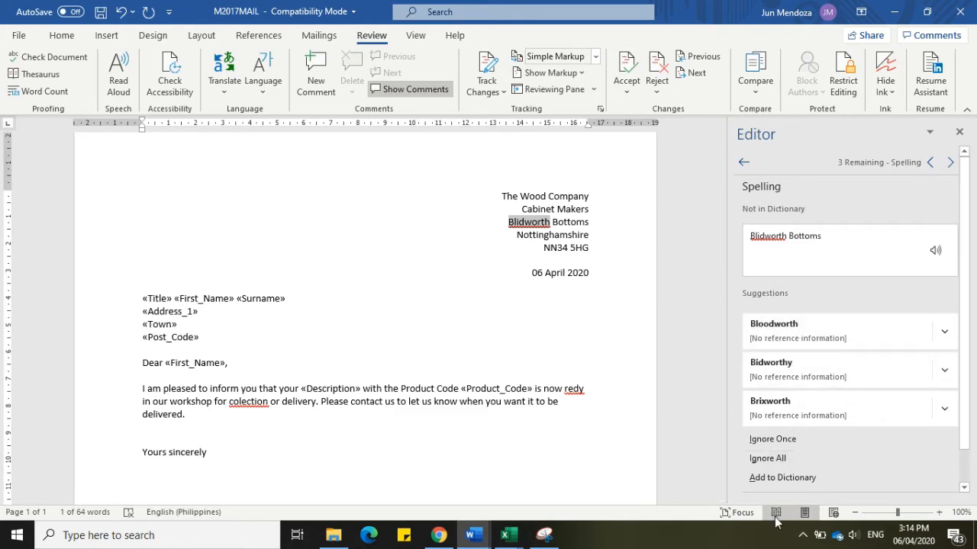
click(787, 439)
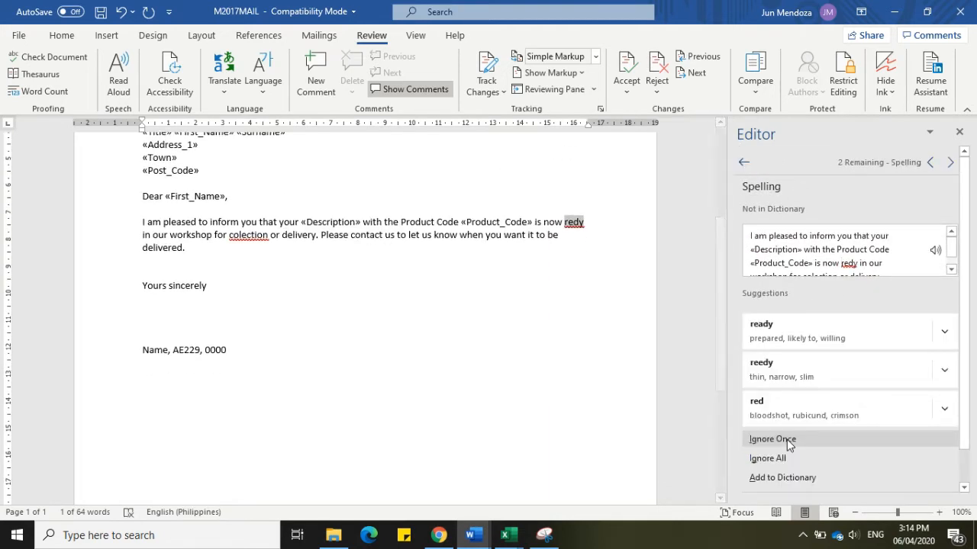
click(791, 337)
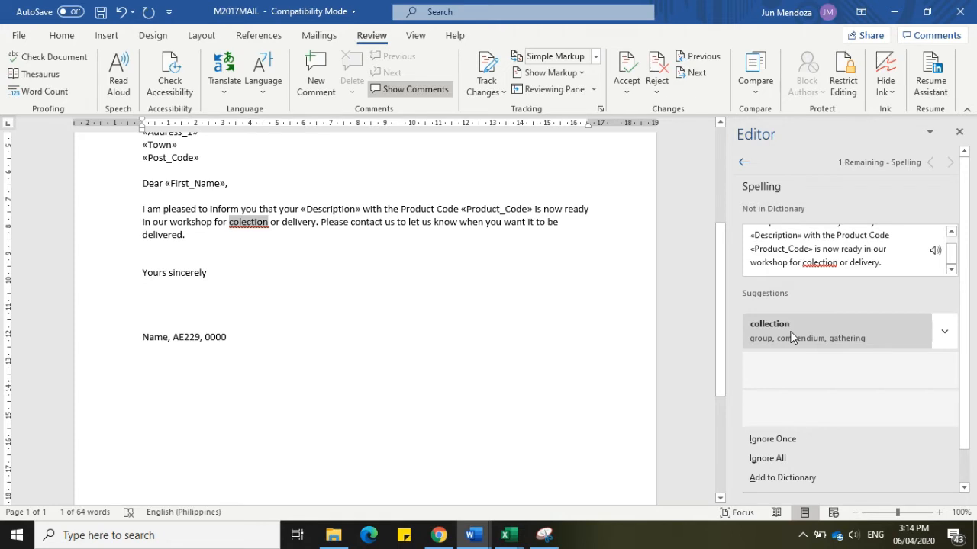
click(790, 337)
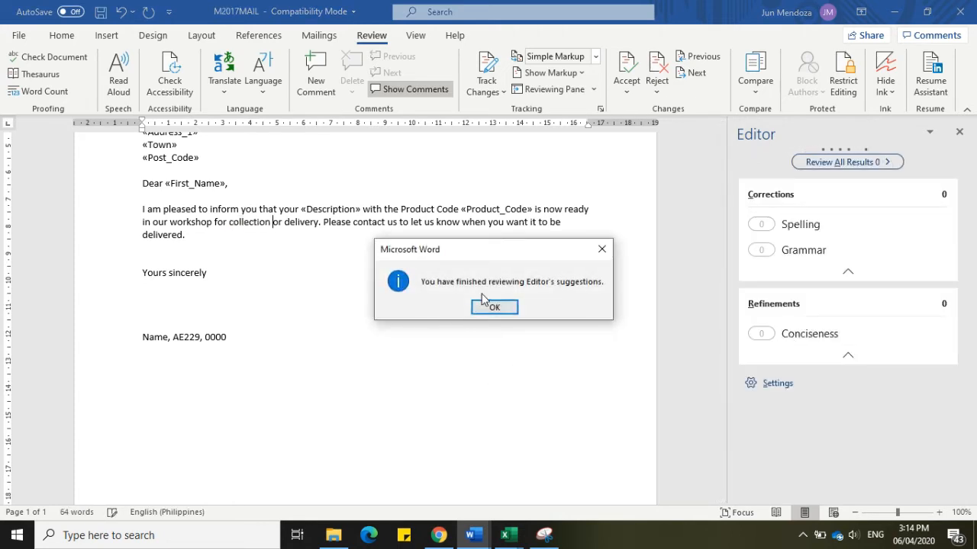
click(492, 308)
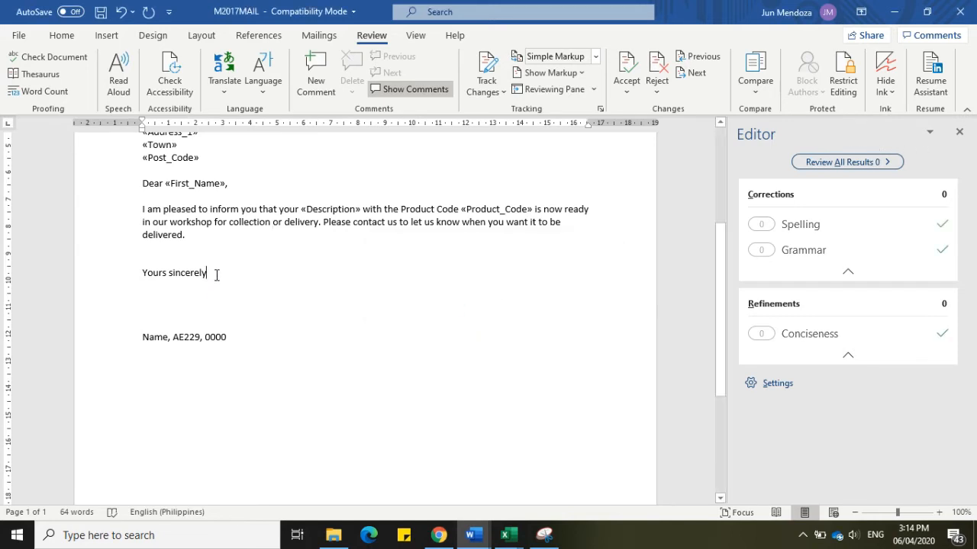
- Add a comma after "Yours sincerely" and remove two of the blank lines below it
text(,)
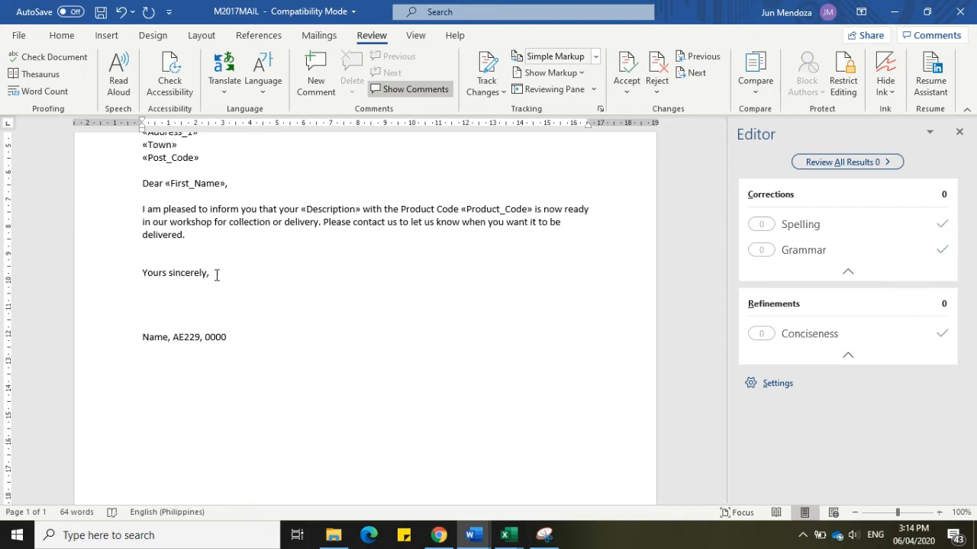
key(Delete)
key(Delete)
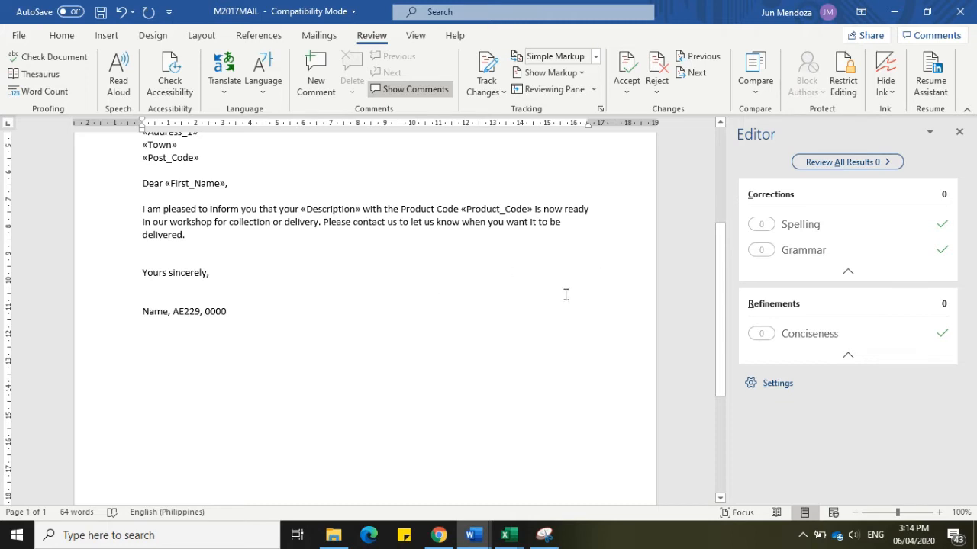
- Save the master letter as M2017MAIL in Word Document (*.docx) format in the same folder
key(alt+Tab)
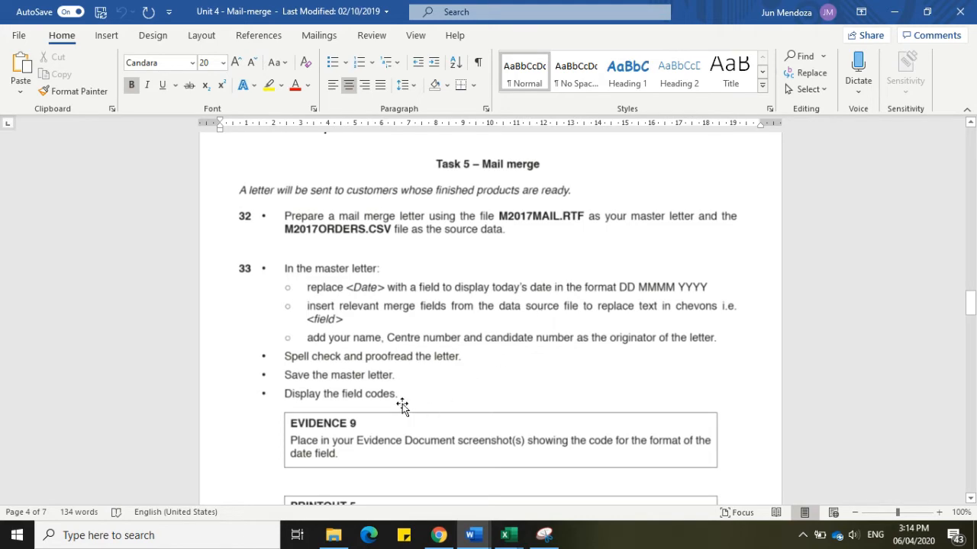
key(alt+Tab)
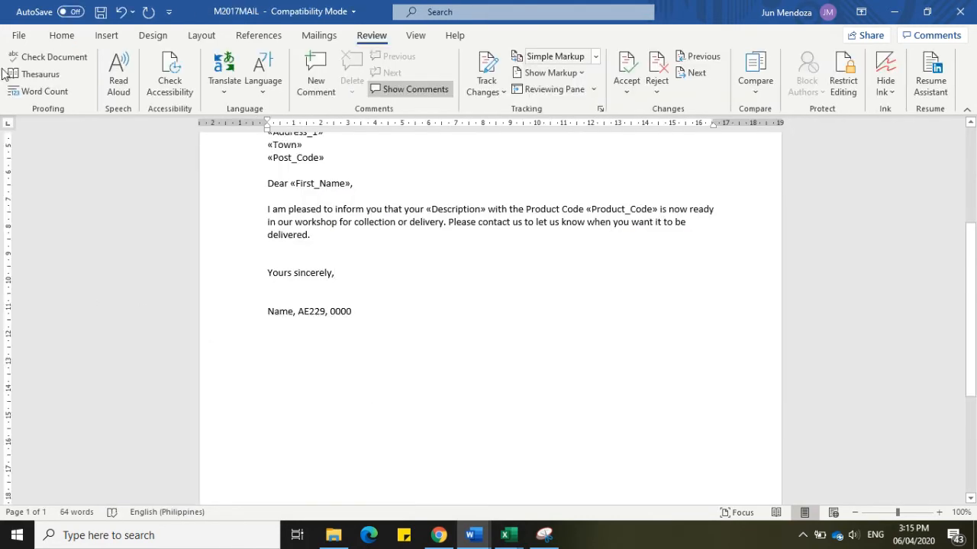
click(19, 35)
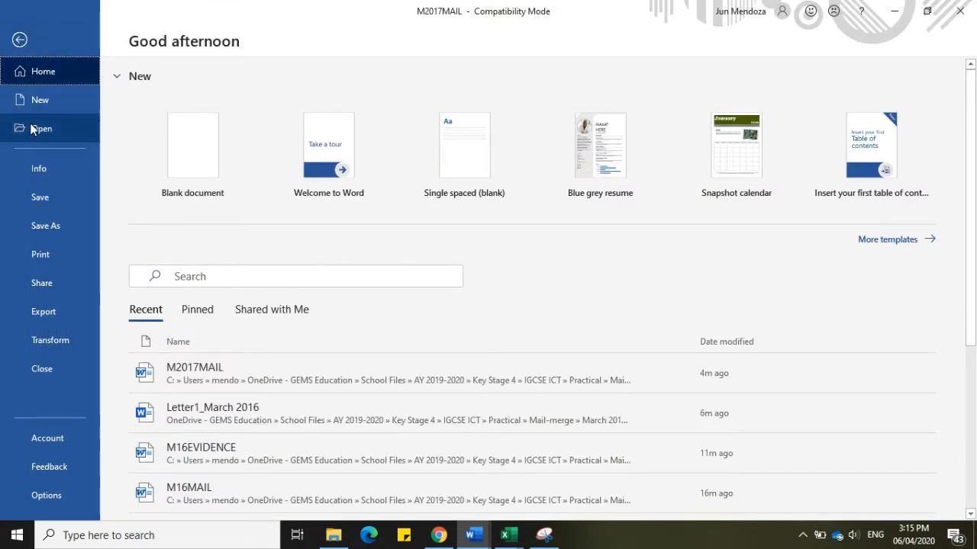
click(60, 232)
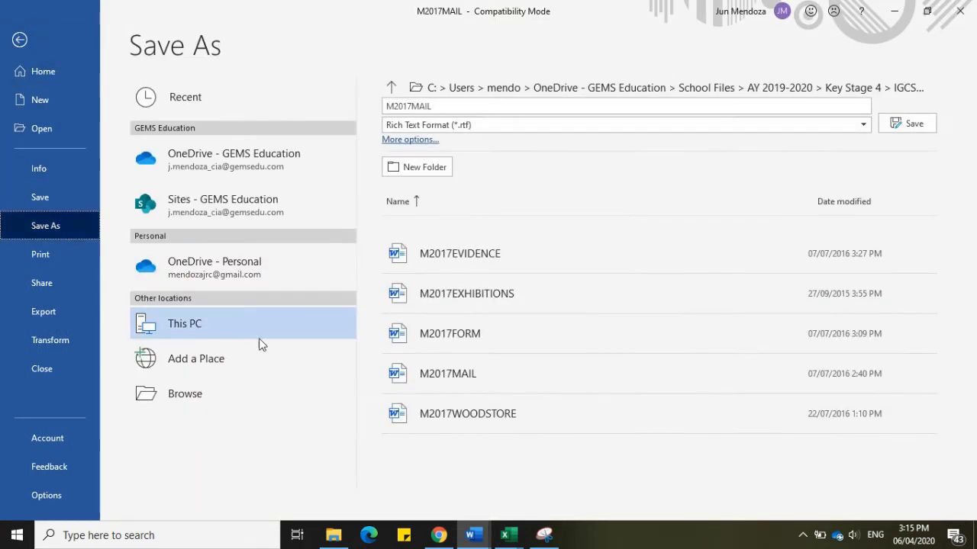
click(495, 125)
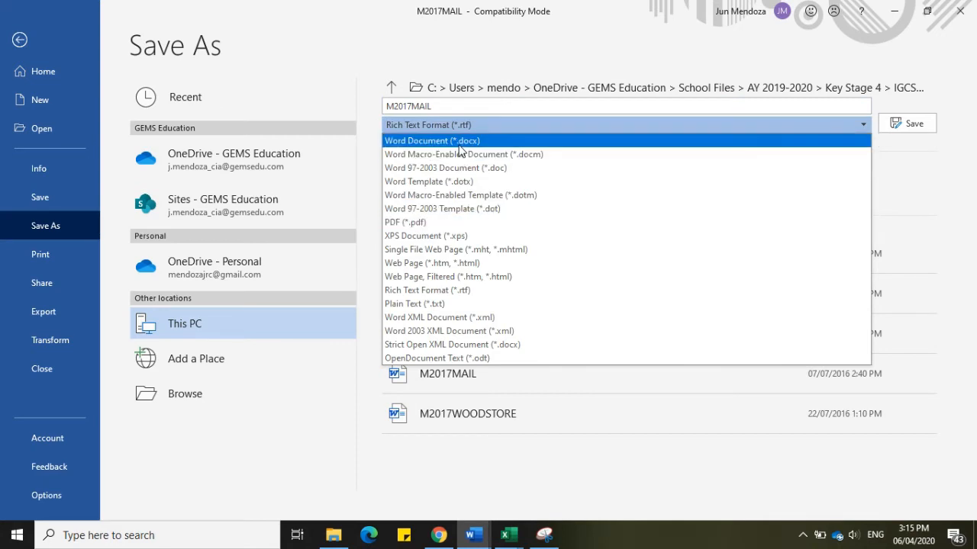
click(460, 142)
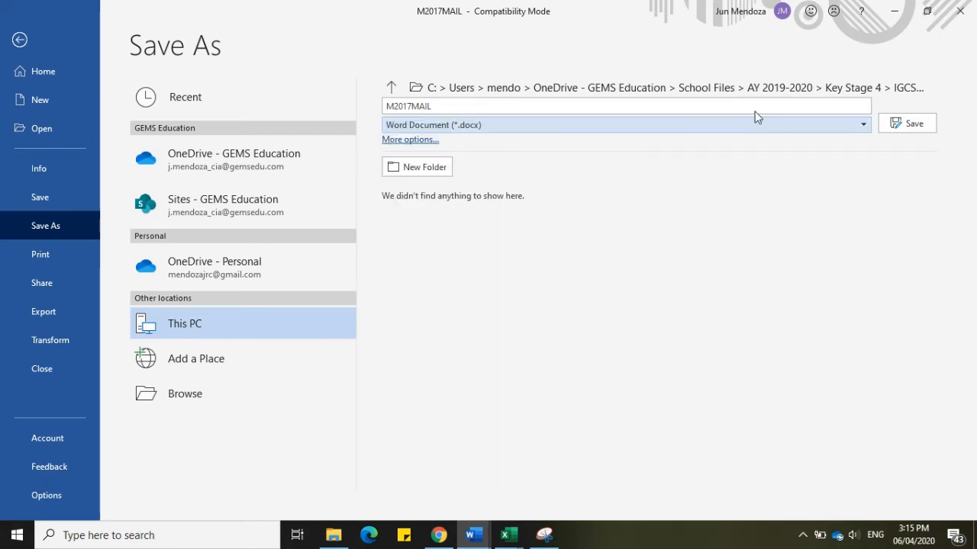
click(914, 122)
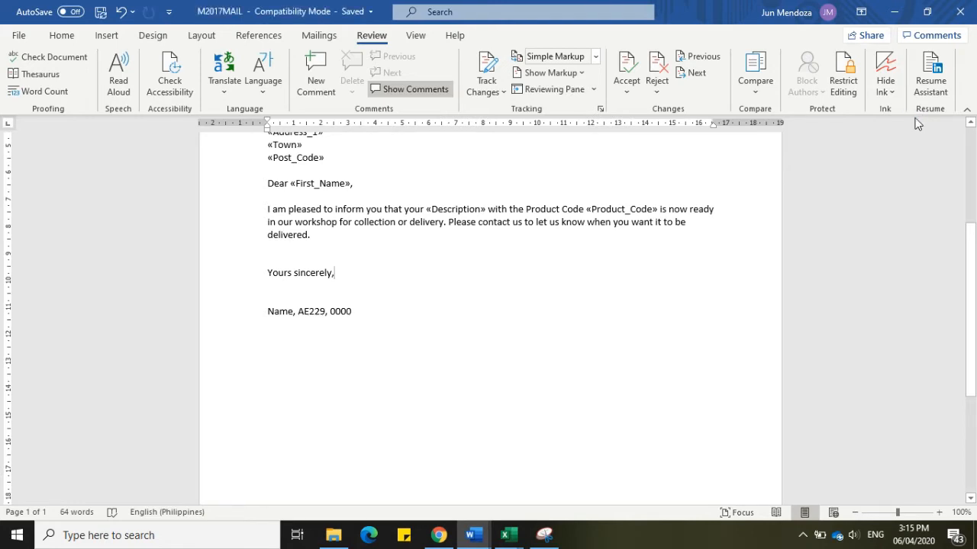
- Check the Task 5 instructions, then toggle the field codes on for all fields in the M2017MAIL letter
key(alt+Tab)
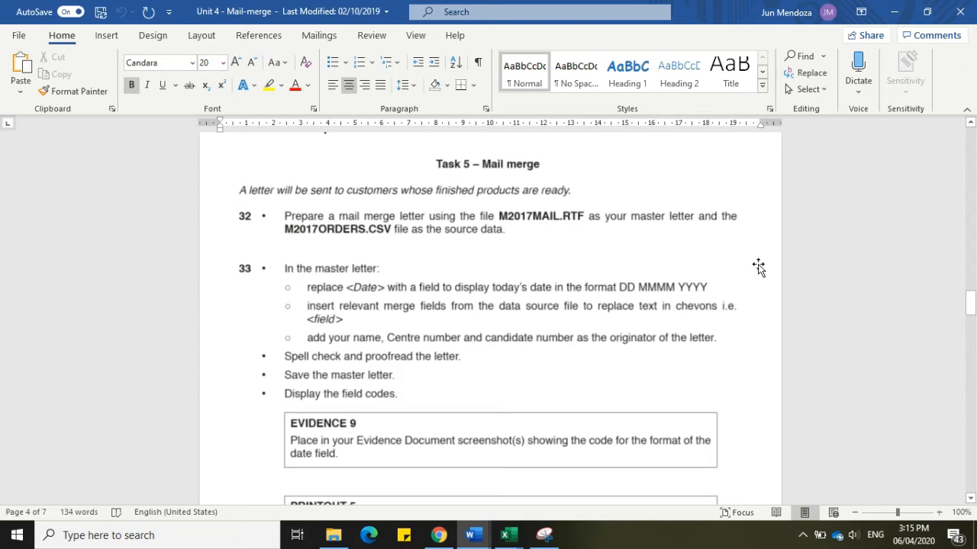
key(alt+Tab)
key(ctrl+a)
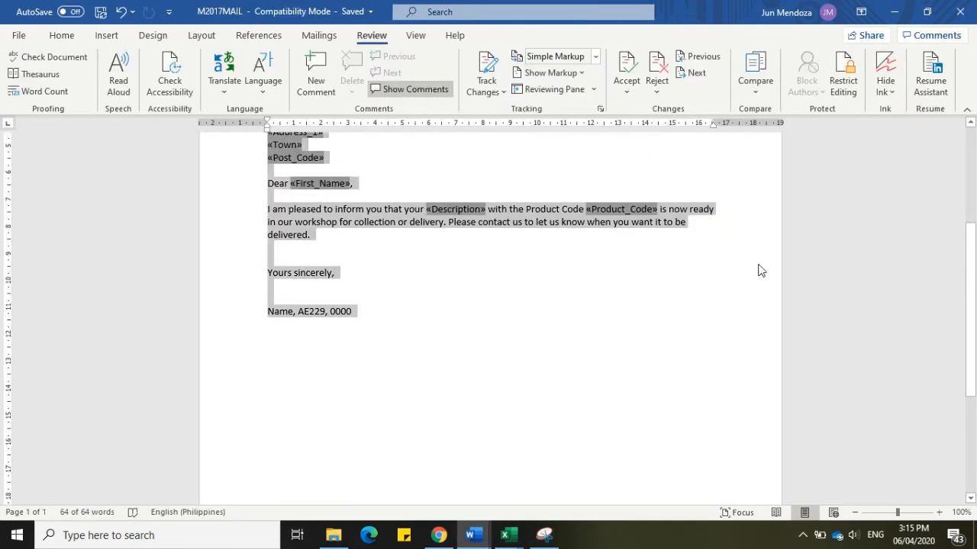
drag(975, 264, 961, 200)
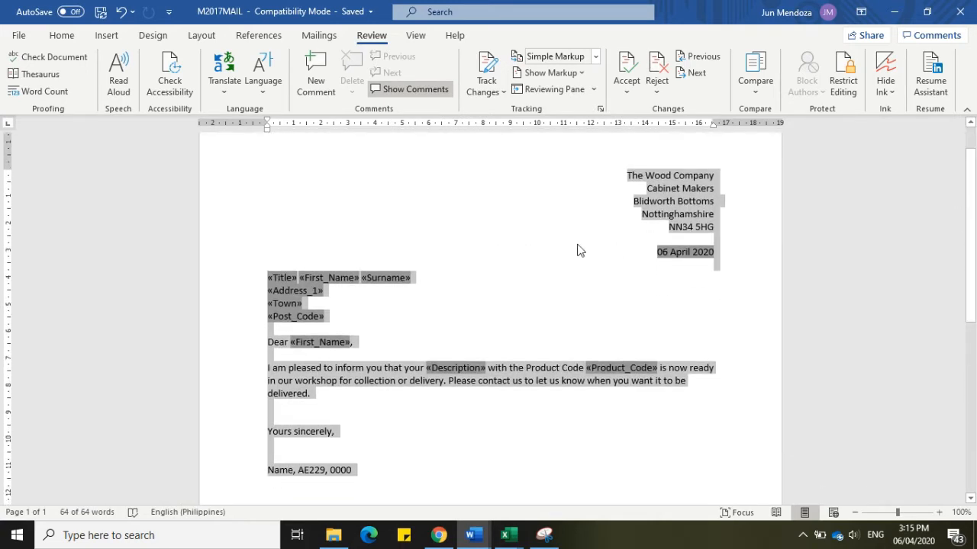
right_click(286, 306)
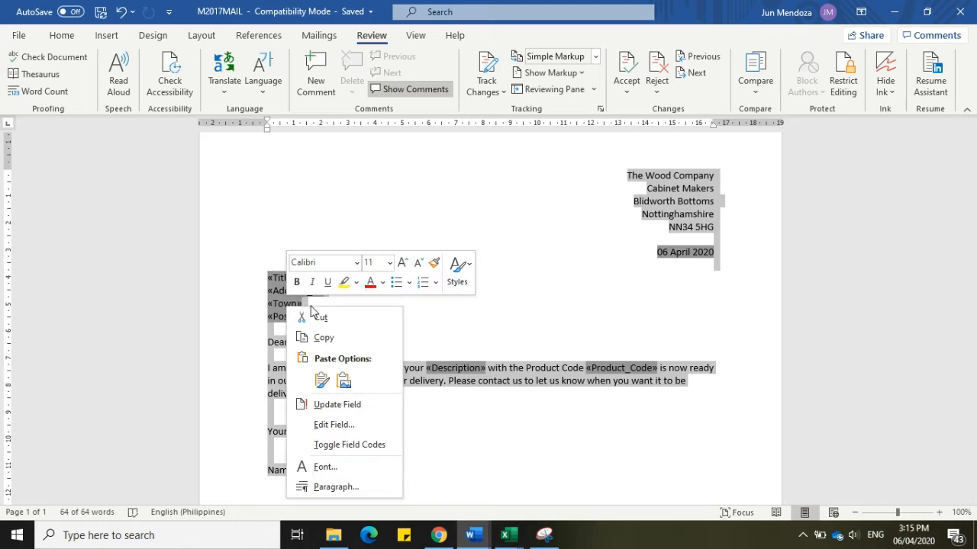
click(334, 447)
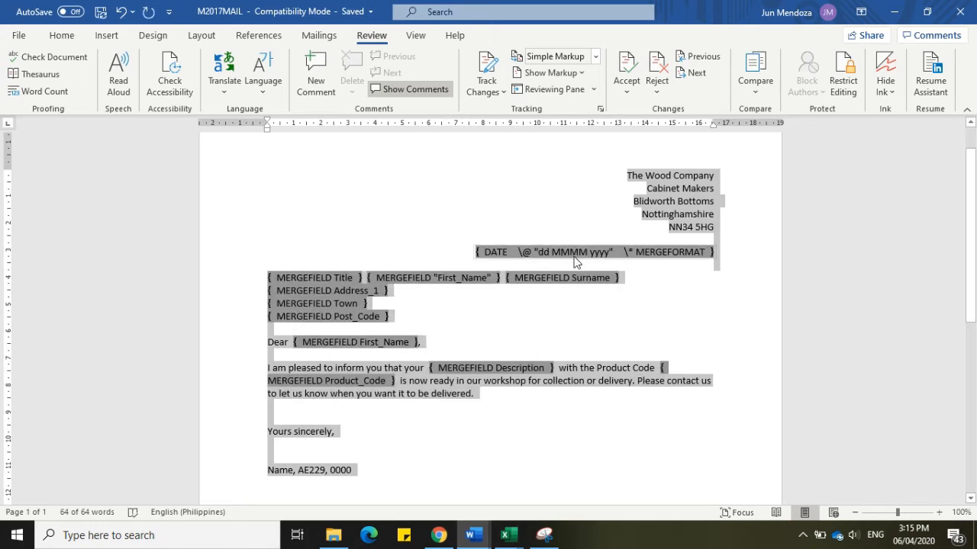
- Open the M2017EVIDENCE document from the source files folder and go to its Evidence 9 section
key(alt+Tab)
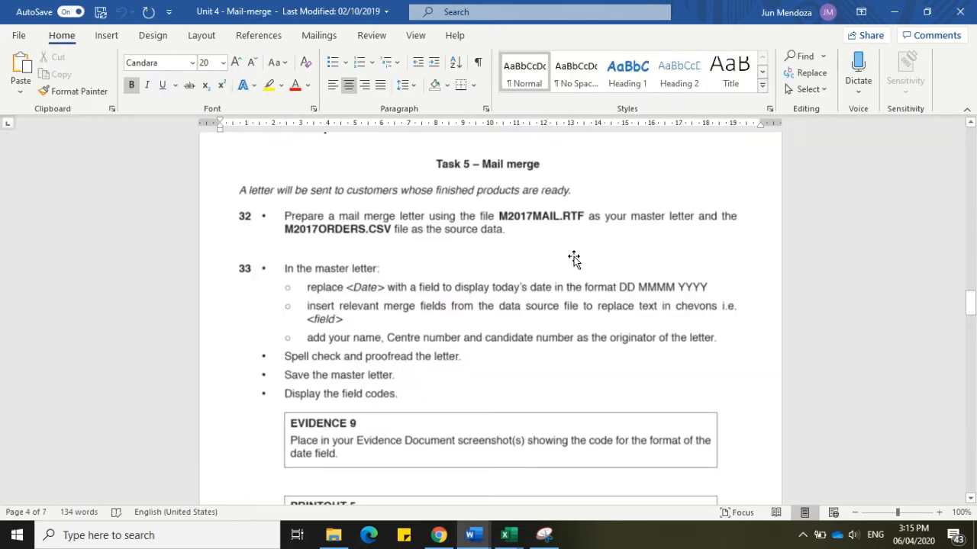
key(alt+Tab)
key(alt+Tab)
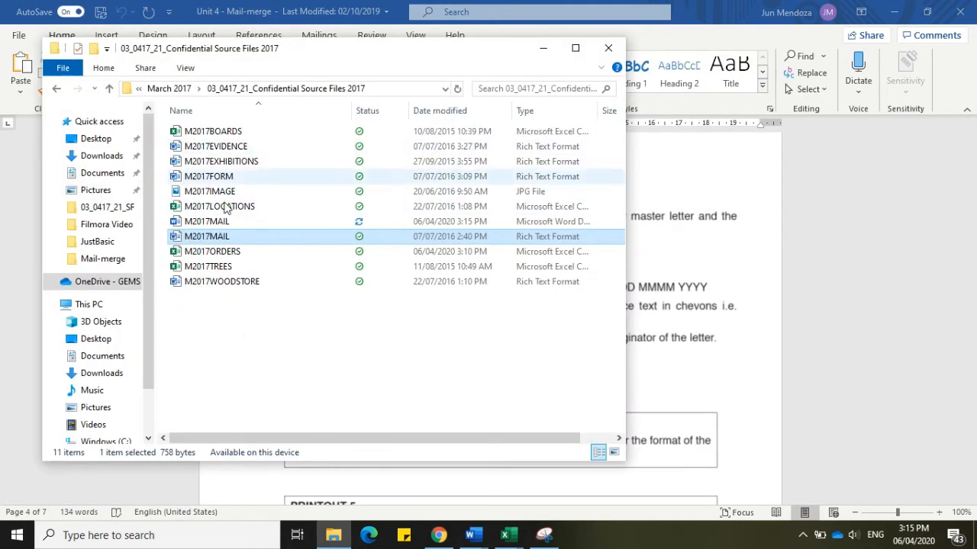
click(233, 146)
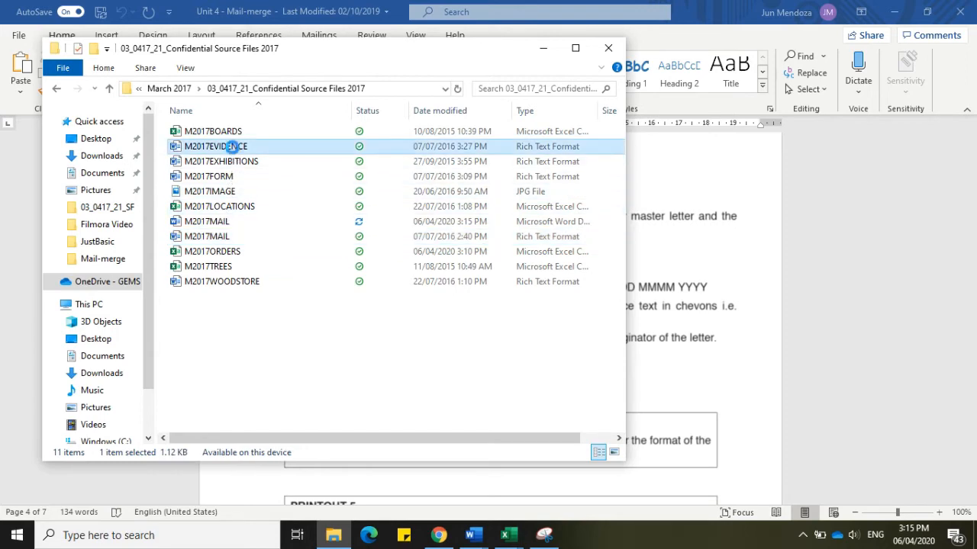
key(alt+Tab)
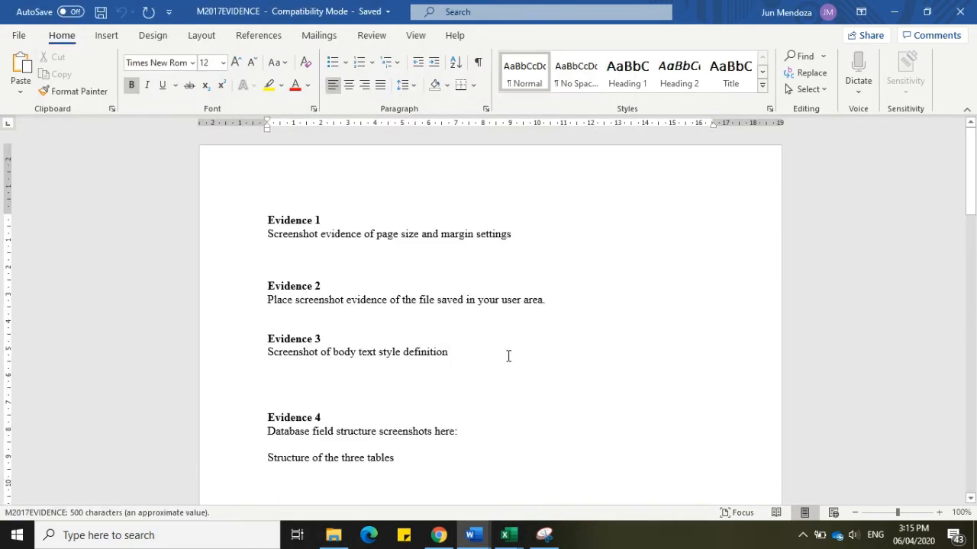
drag(969, 196, 974, 408)
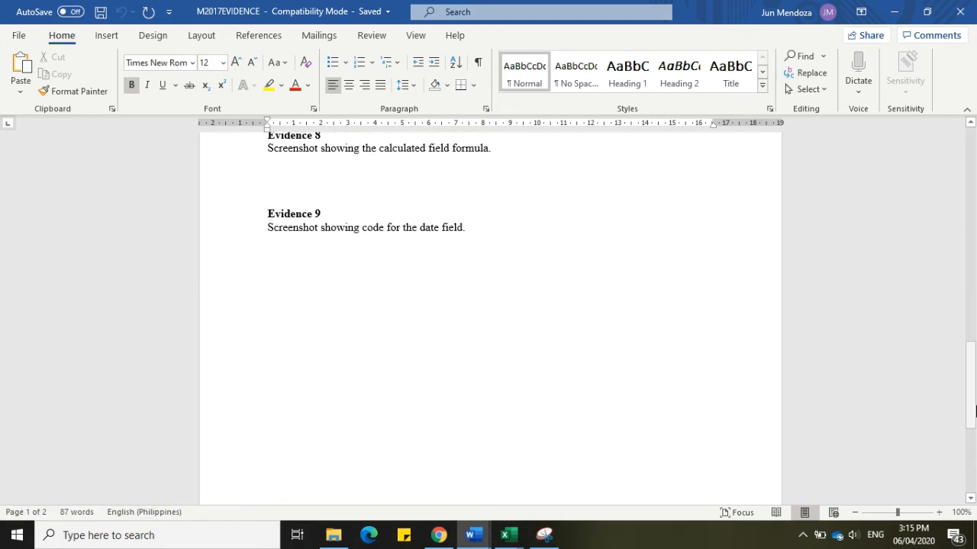
- Switch back to the M2017MAIL letter and clear the selection, leaving the date field and merge field codes unhighlighted
key(alt+Tab)
key(alt+Tab)
key(alt+Tab)
key(Tab)
key(alt+Tab)
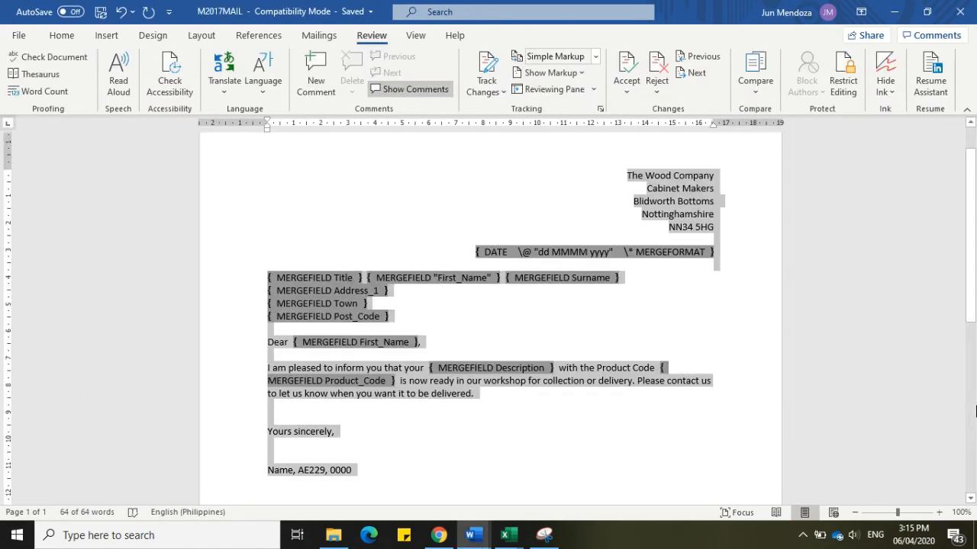
click(676, 441)
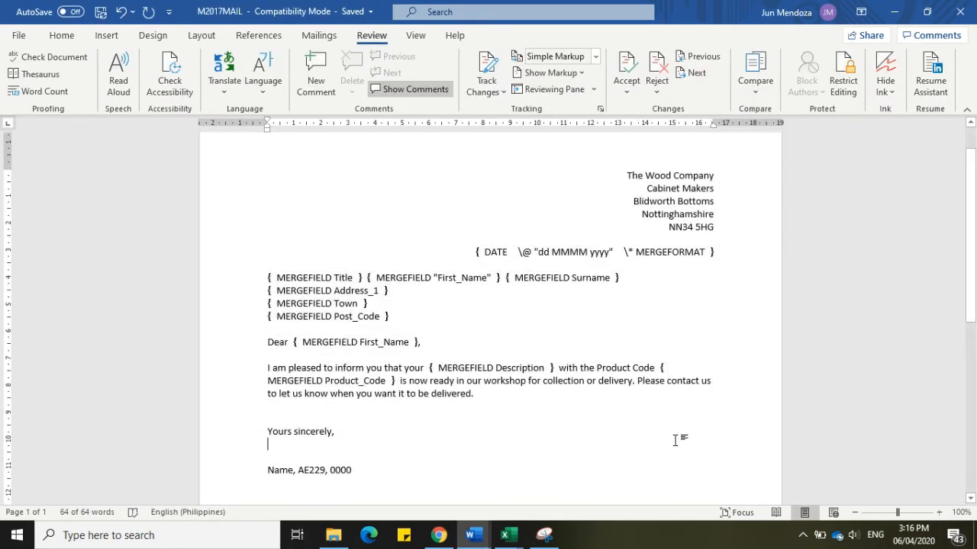
scroll(974, 253, down, 1)
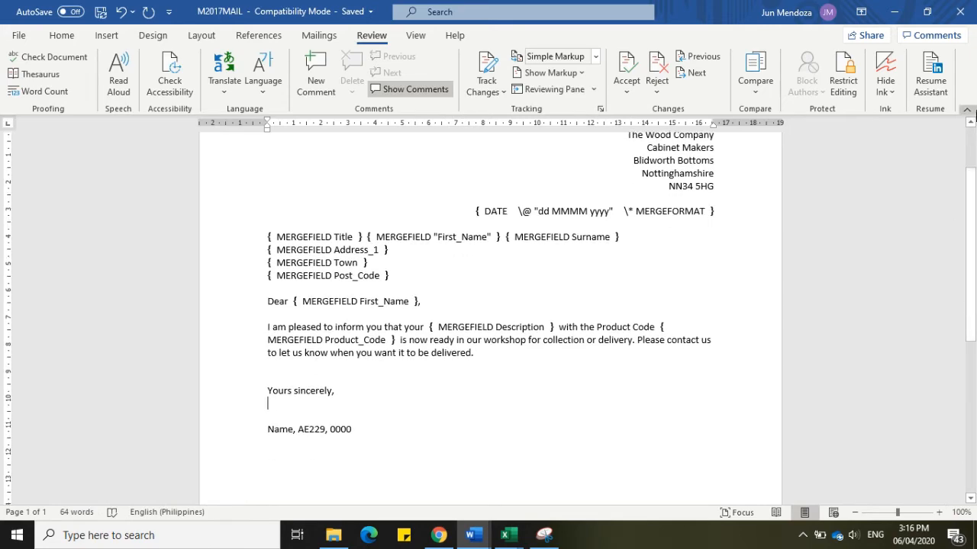
- Capture a Snipping Tool screenshot of the M2017MAIL letter with its date and merge field codes displayed
click(967, 109)
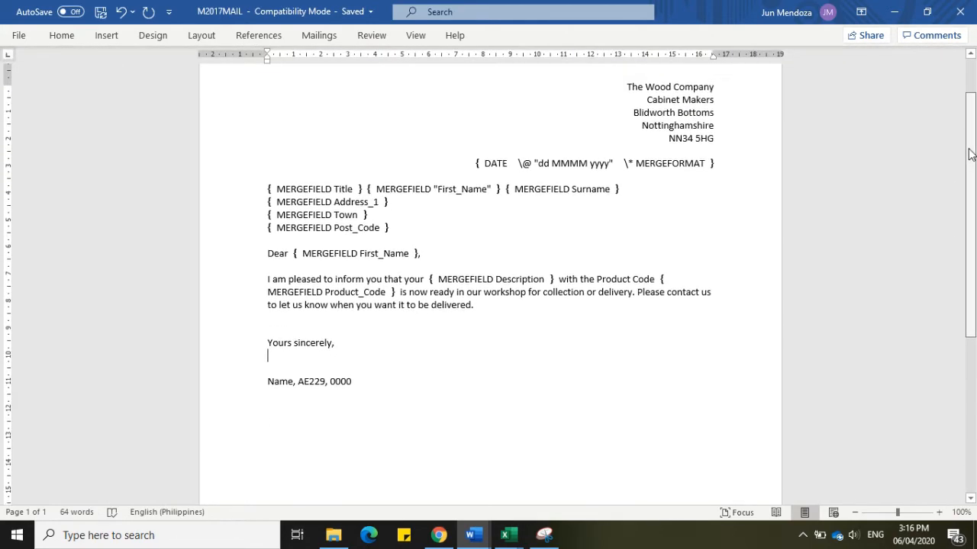
click(544, 535)
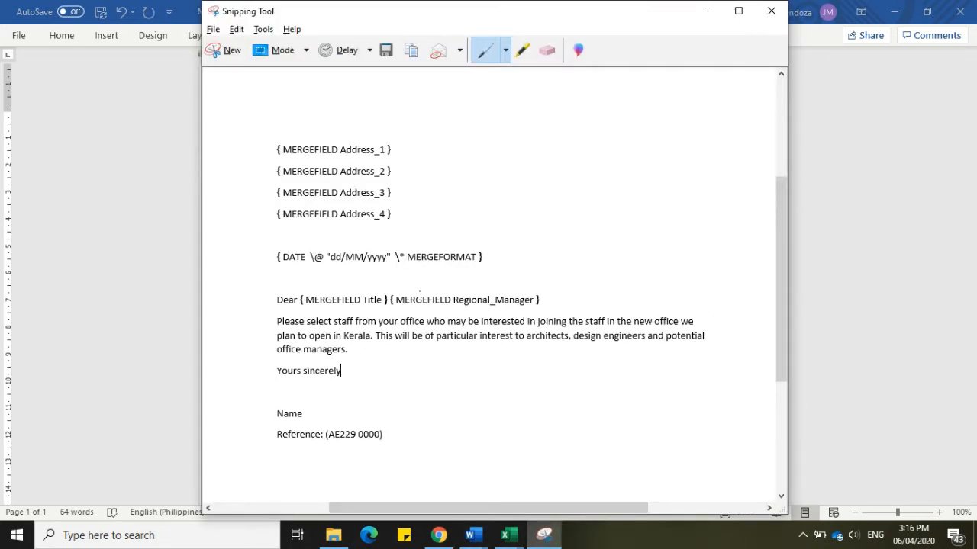
click(213, 51)
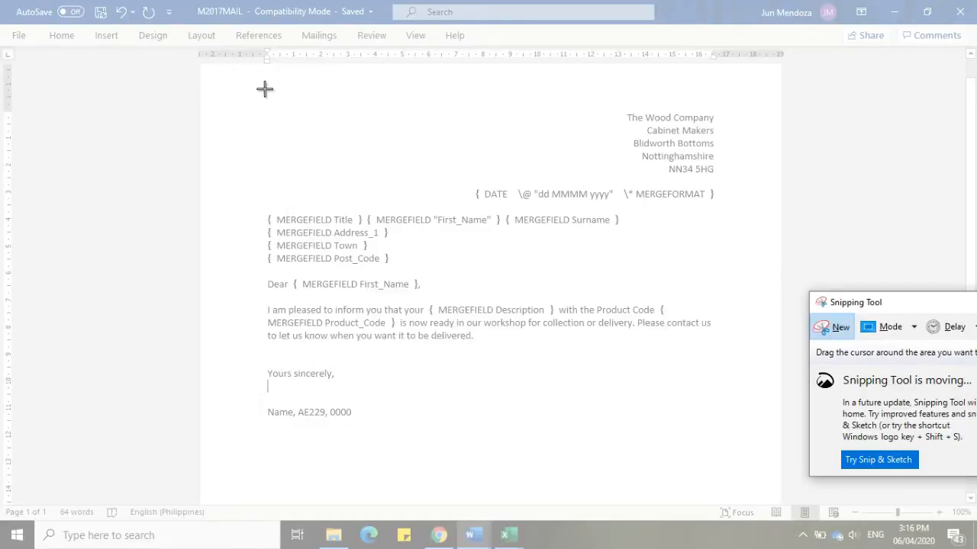
drag(264, 94, 719, 438)
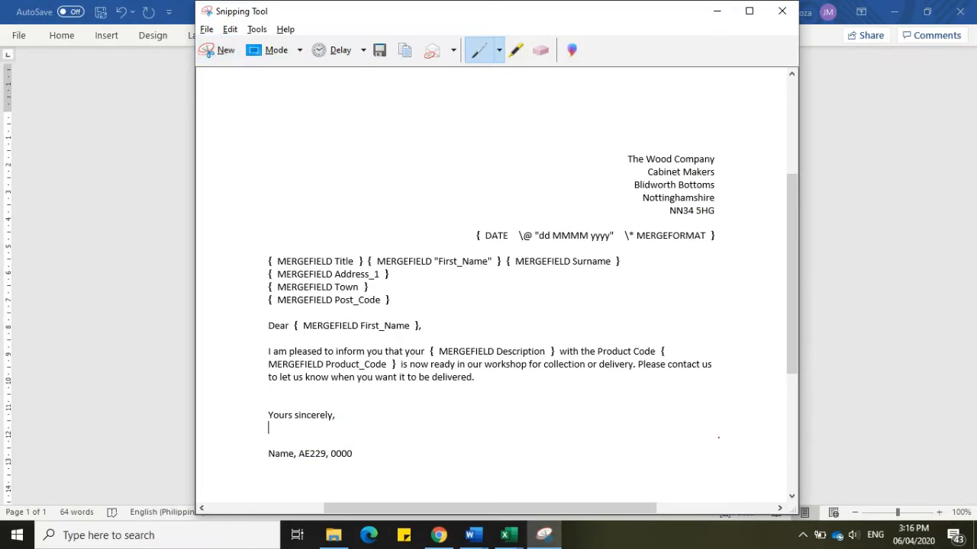
- Paste the field code screenshot into the M2017EVIDENCE document below the Evidence 9 description
key(alt+Tab)
key(alt+Tab)
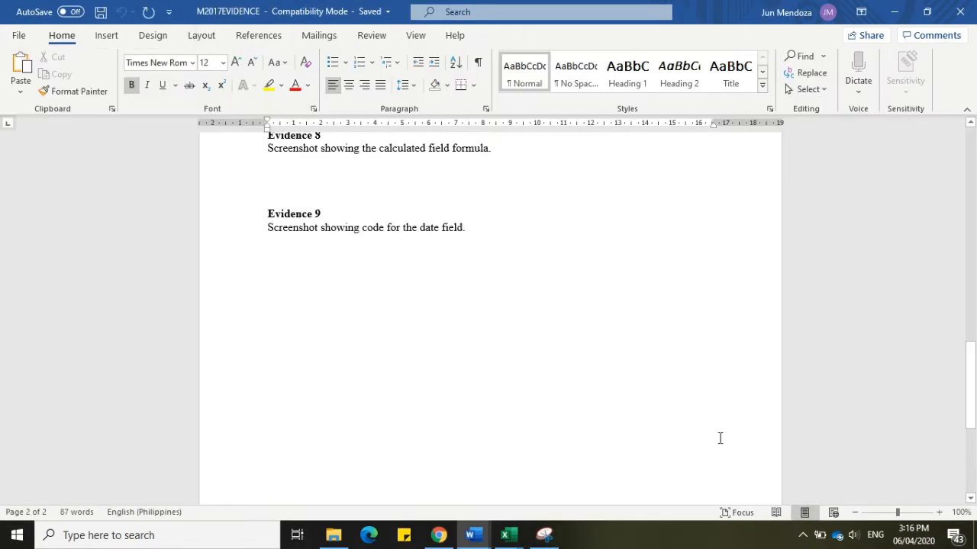
click(482, 297)
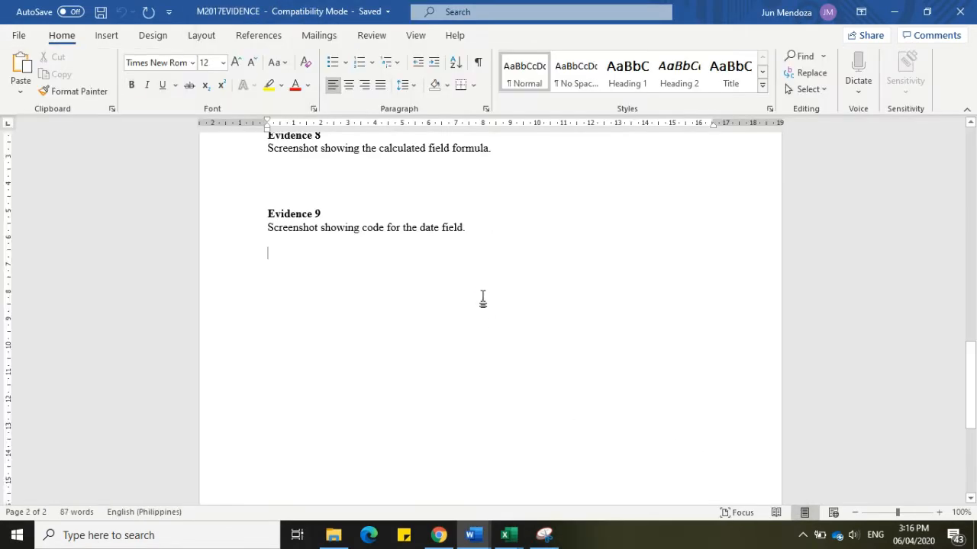
key(ctrl+v)
key(alt+Tab)
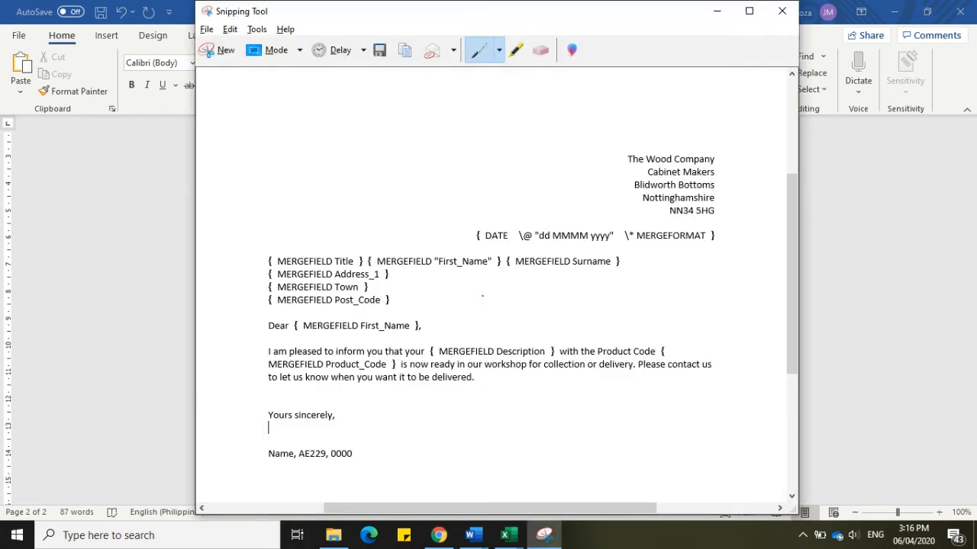
key(alt+Tab)
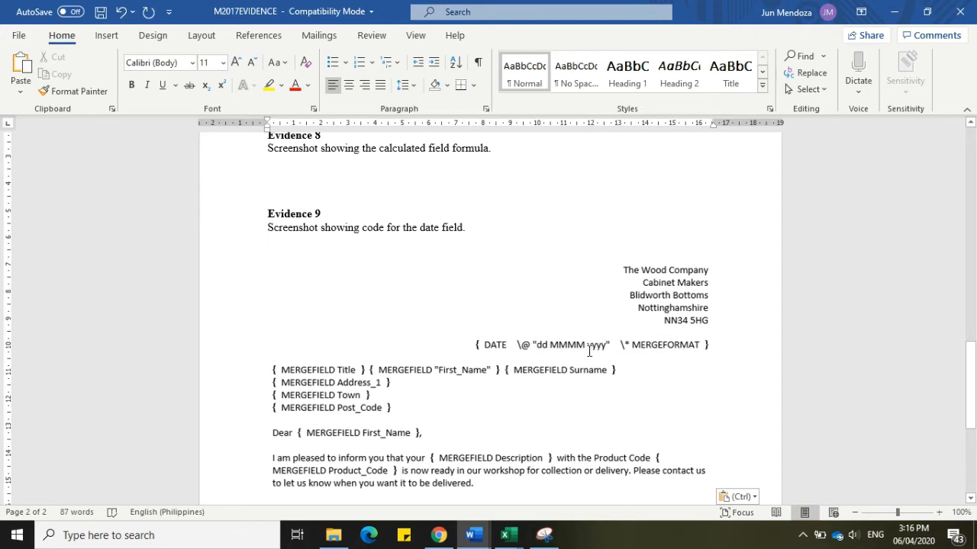
- Read the Evidence 9 and Printout 5 requirements in the Unit 4 - Mail-merge task document
key(alt+Tab)
key(alt+Tab)
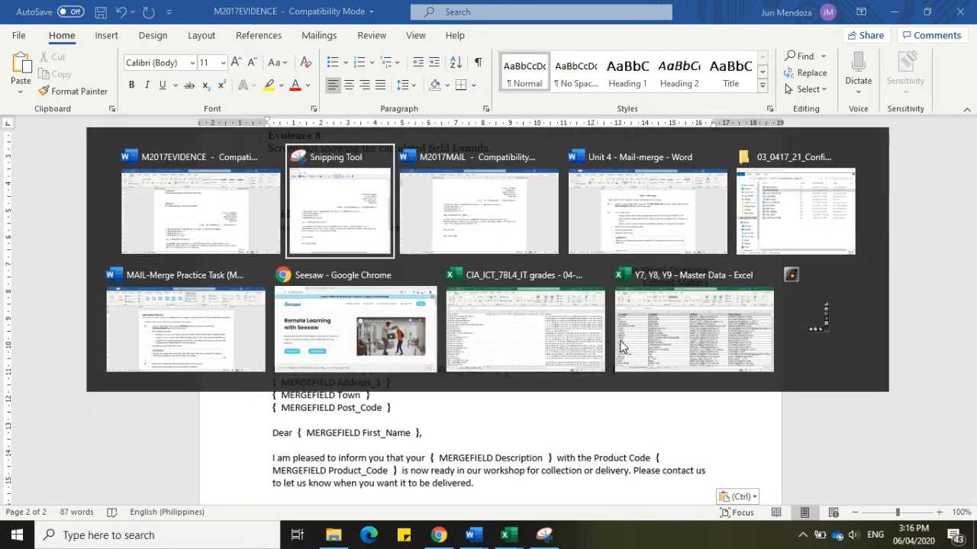
key(alt+Tab)
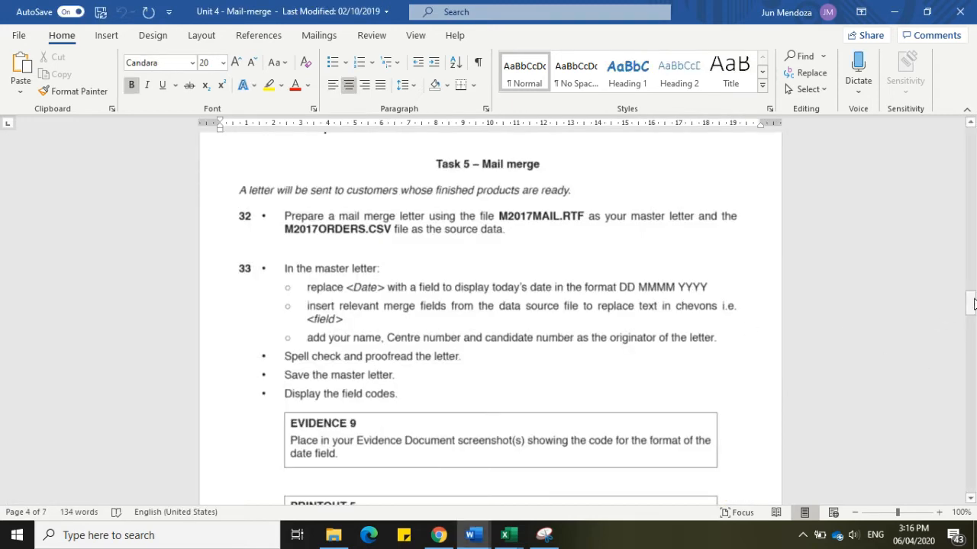
drag(971, 304, 971, 321)
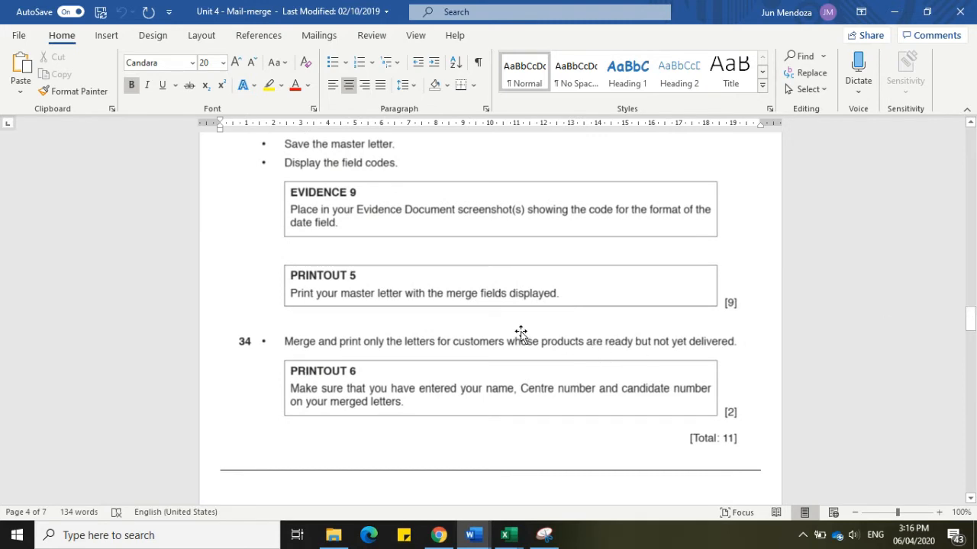
click(513, 307)
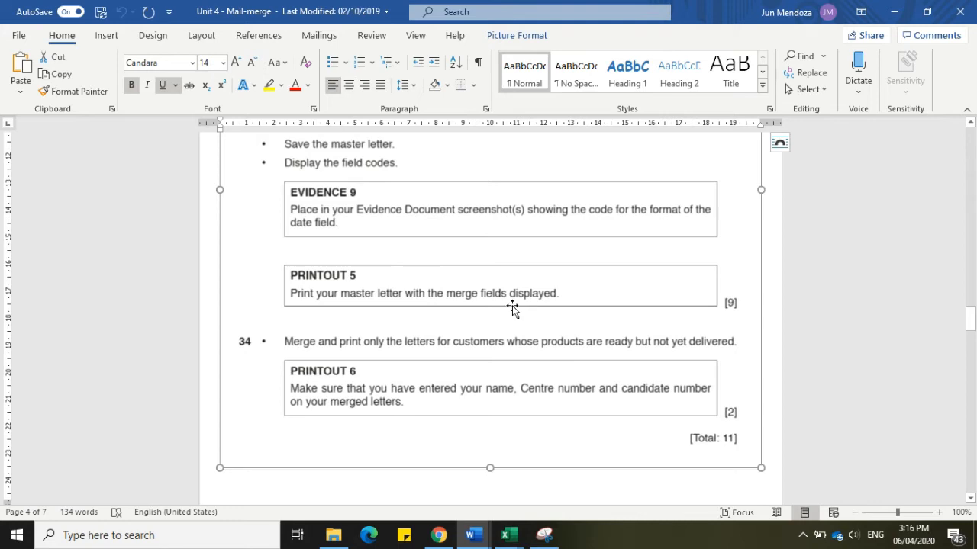
- Create a blank document and paste the master letter's field code screenshot into it for Printout 5
key(alt+Tab)
click(471, 400)
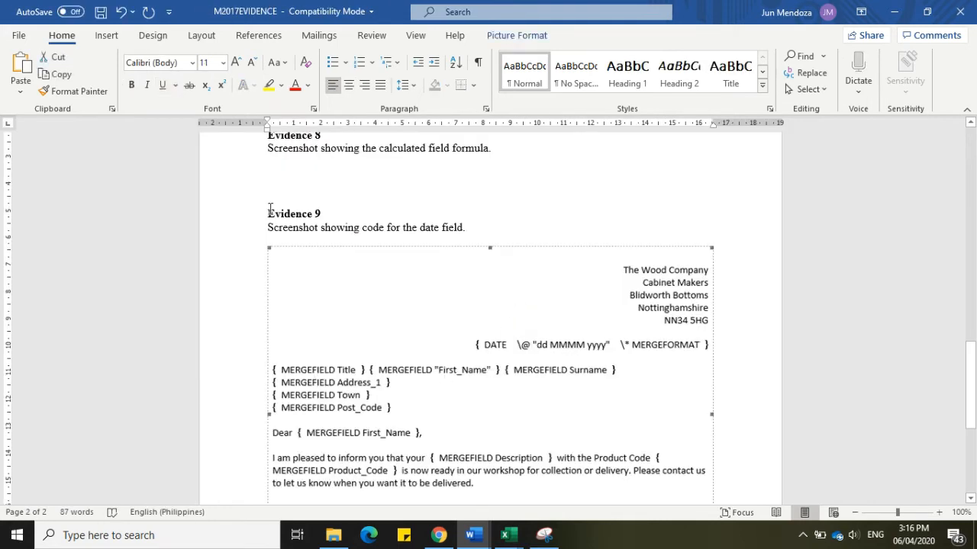
click(20, 35)
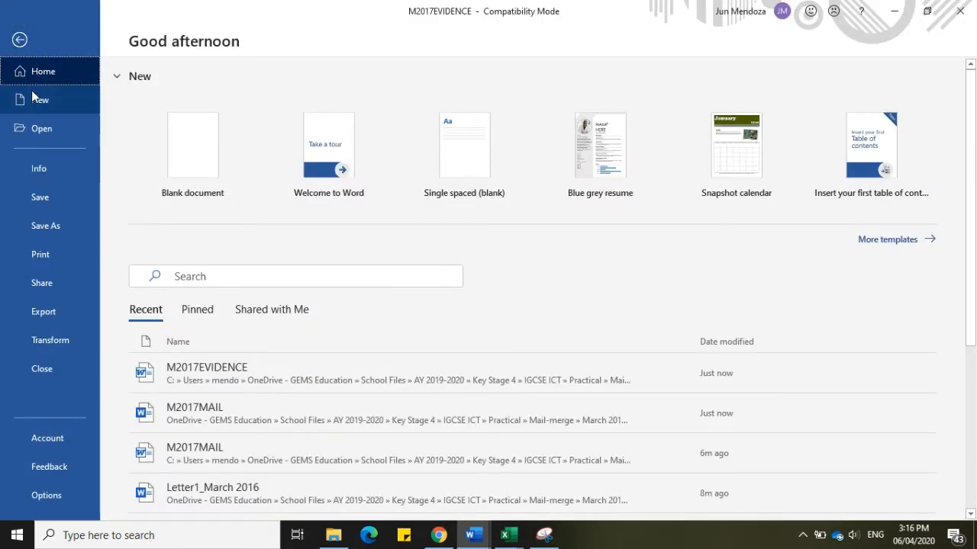
click(174, 128)
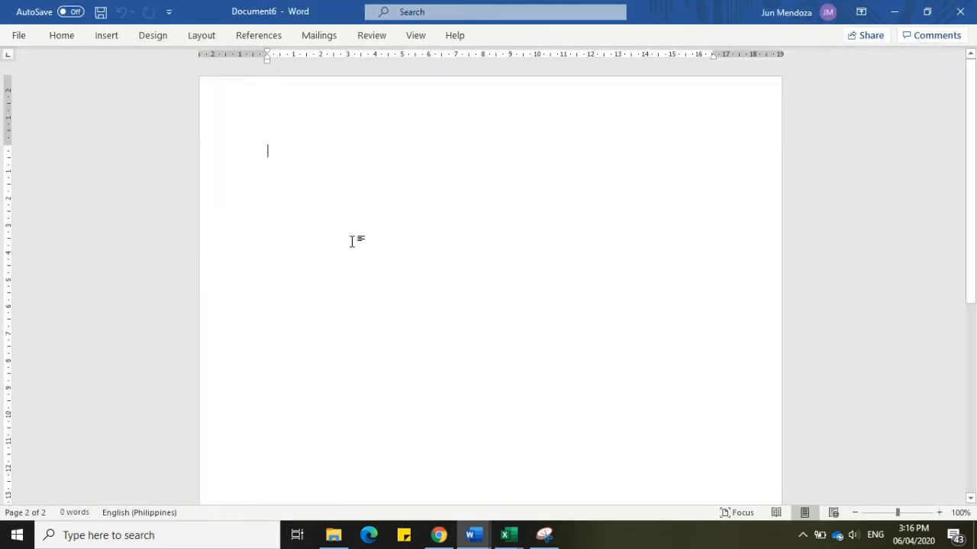
text(The Wood Company Cabinet Makers Blidworth Bottoms Nottinghamshire NN34 5HG  { DATE \@ "dd MMMM yyyy" \* MERGEFORMAT }  { MERGEFIELD Title } { MERGEFIELD "First_Name" } { MERGEFIELD Surname } { MERGEFIELD Address_1 } { MERGEFIELD Town } { MERGEFIELD Post_Code }  Dear { MERGEFIELD First_Name },  I am pleased to inform you that your { MERGEFIELD Description } with the Product Code { MERGEFIELD Product_Code } is now ready in our workshop for collection or delivery. Please contact us to let us know when you want it to be delivered.   Yours sincerely,   Name, AE229, 0000)
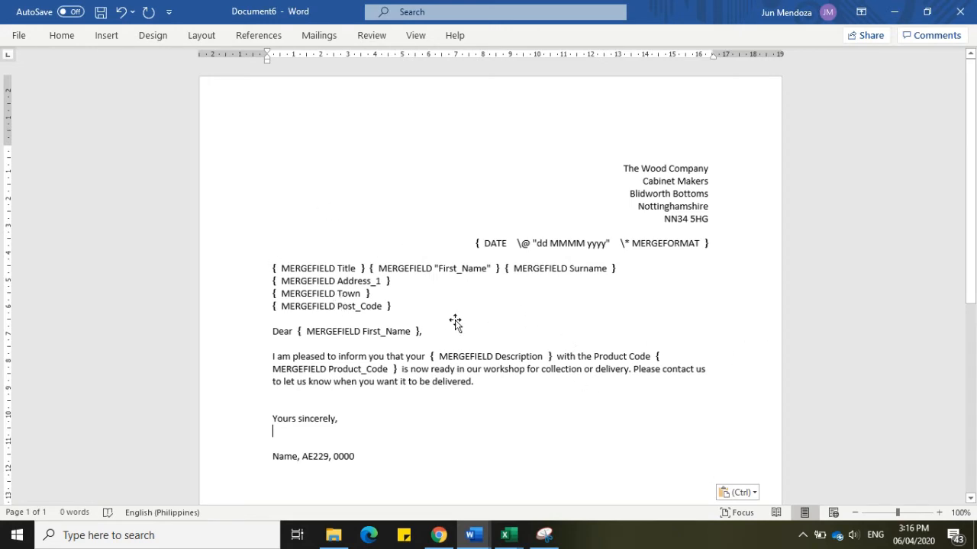
click(618, 390)
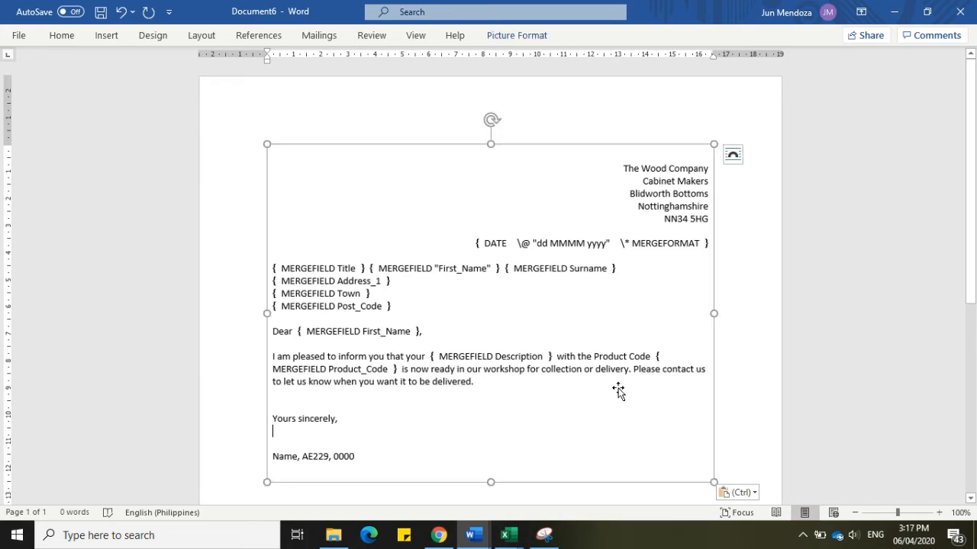
- Switch to the M2017MAIL master letter and open its print preview
key(alt+Tab)
key(alt+Tab)
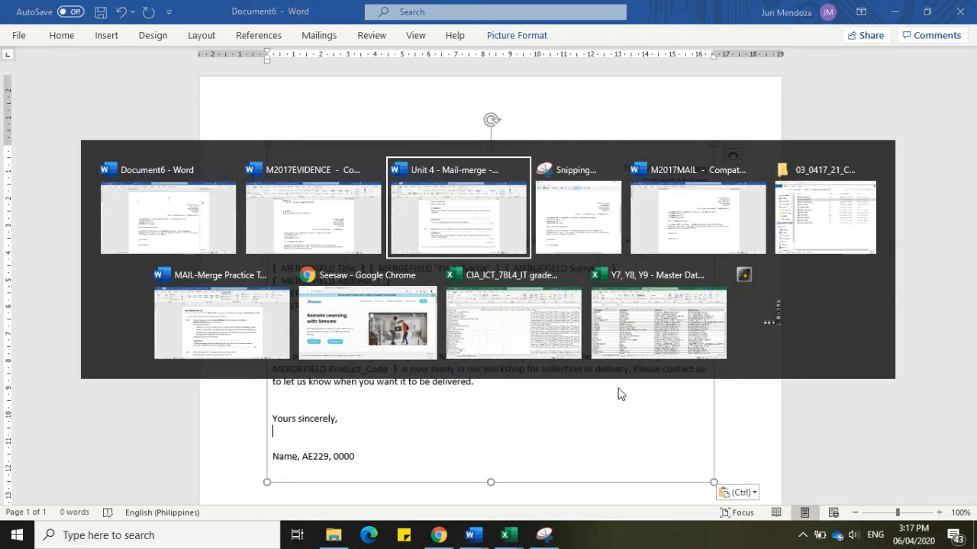
key(alt+Tab)
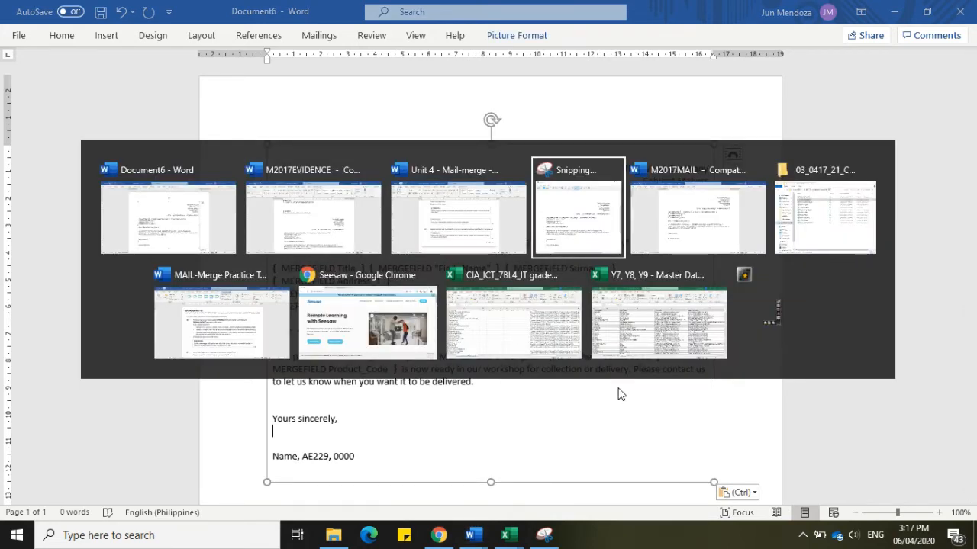
key(alt+Tab)
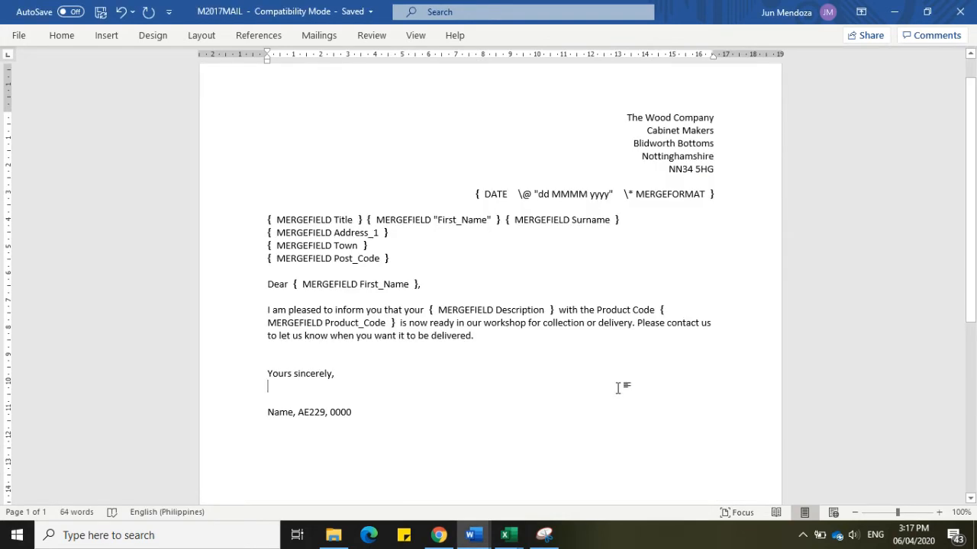
key(ctrl+p)
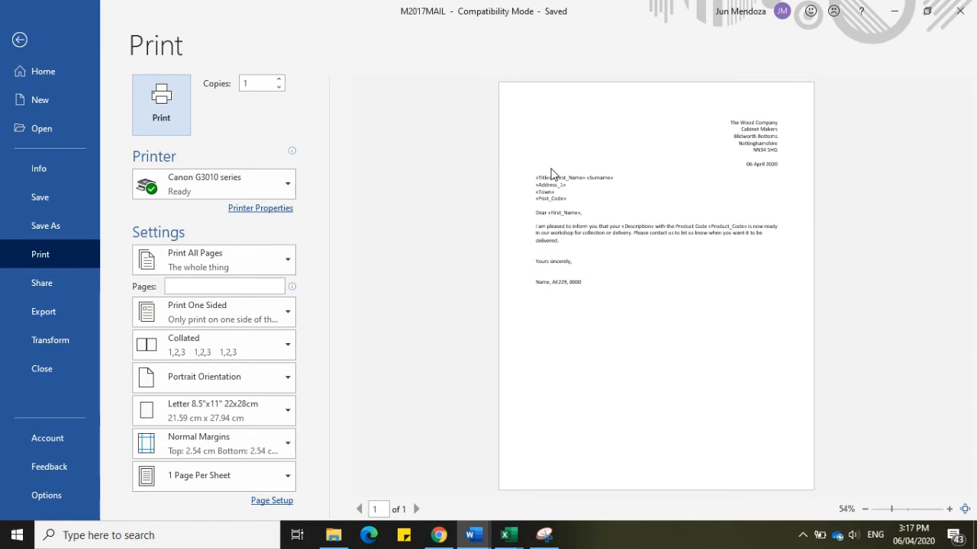
- Check the Printout 5 requirement in the Unit 4 task document against the pasted letter screenshot, and read task 34
key(alt+Tab)
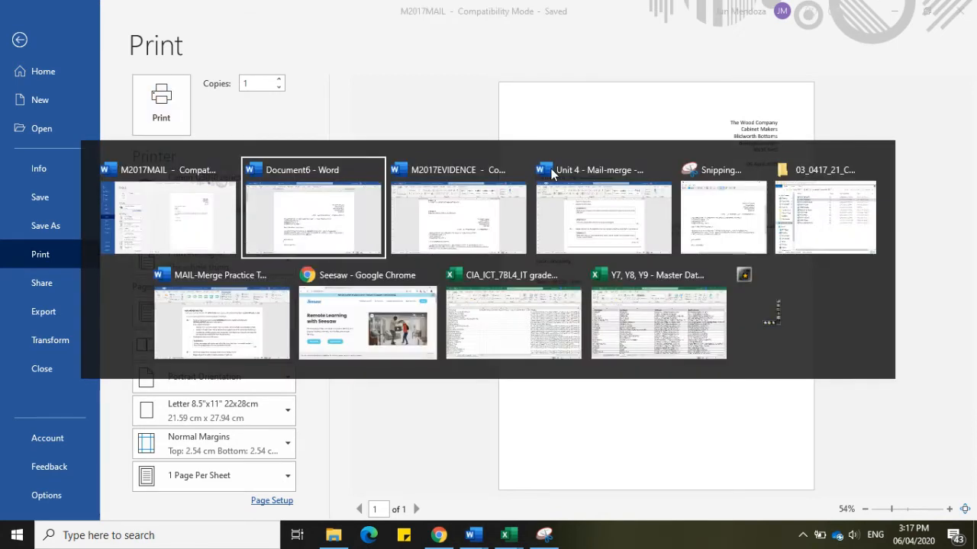
key(alt+Tab)
key(alt+Tab)
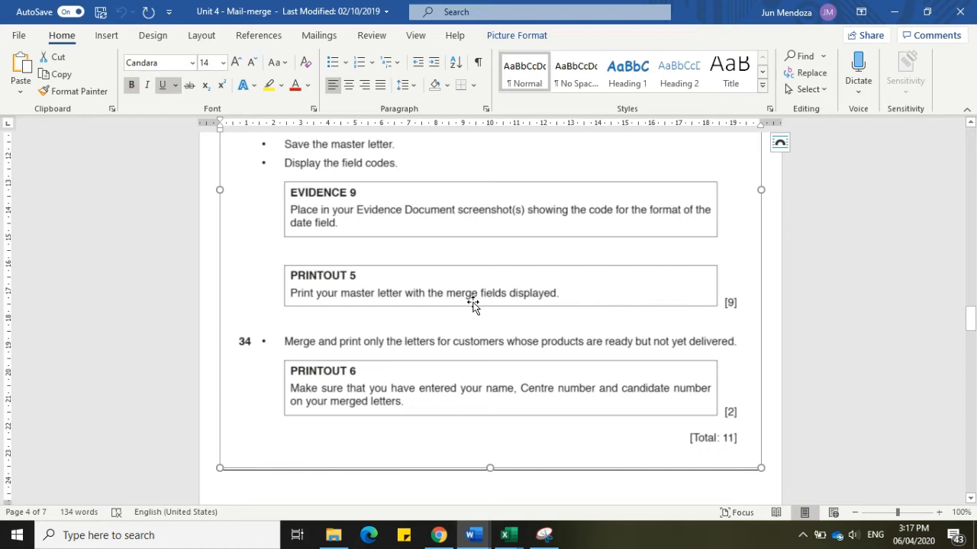
key(alt+Tab)
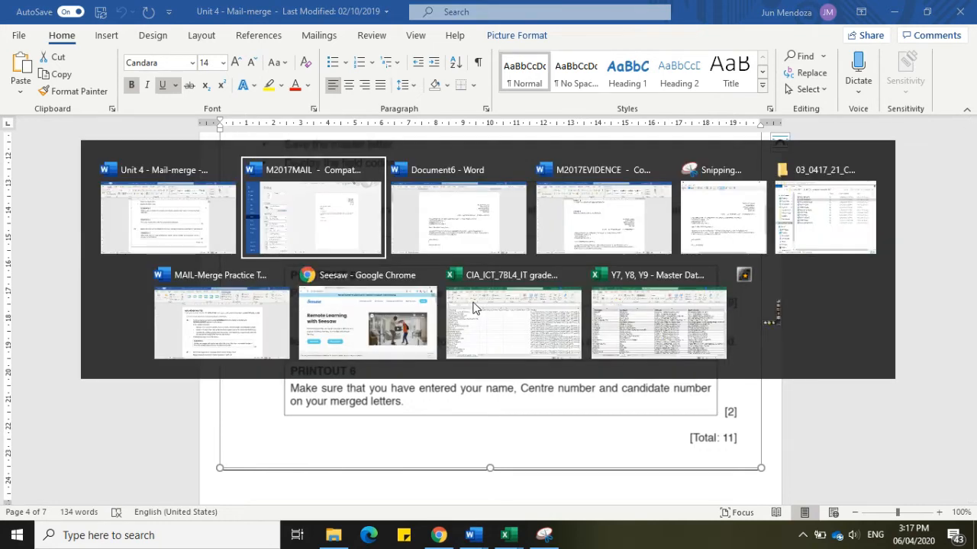
key(alt+Tab)
key(alt+Tab)
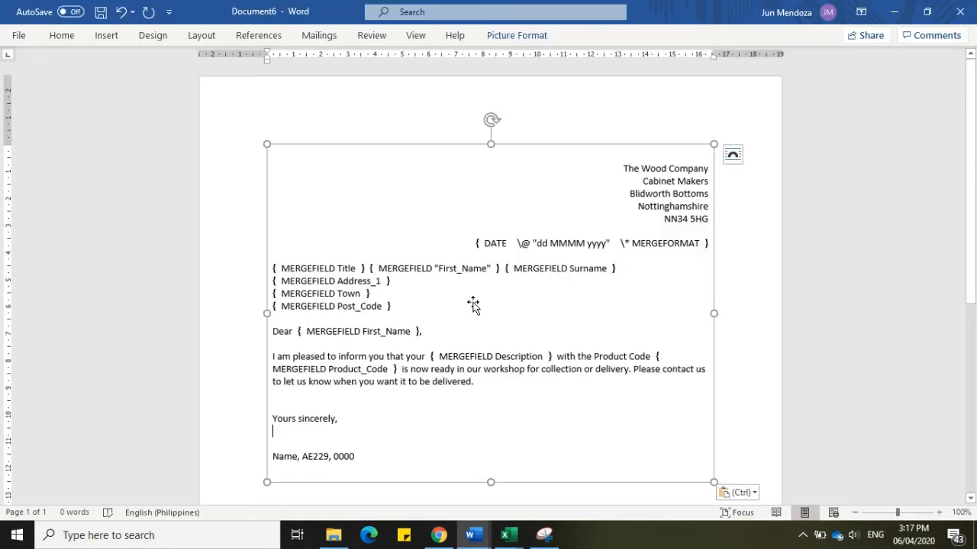
key(Escape)
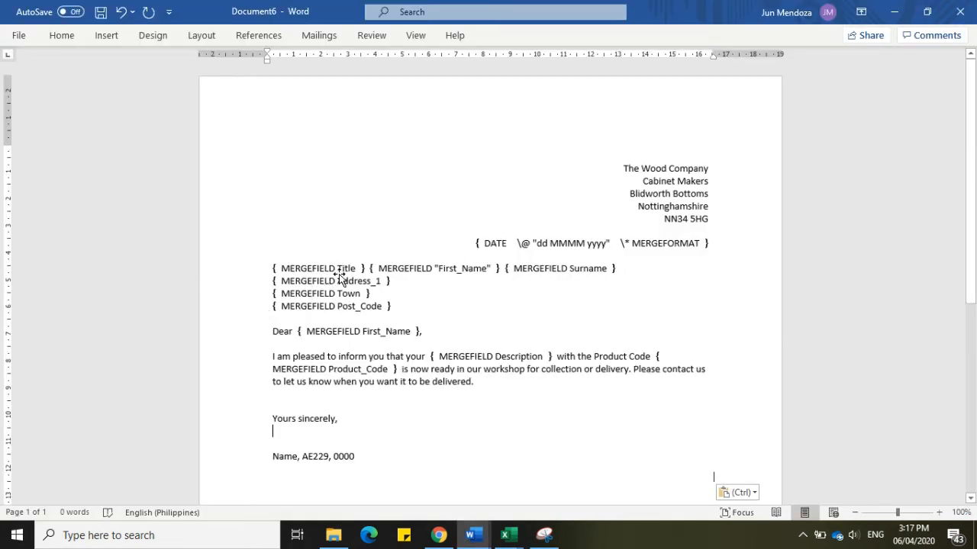
key(alt+Tab)
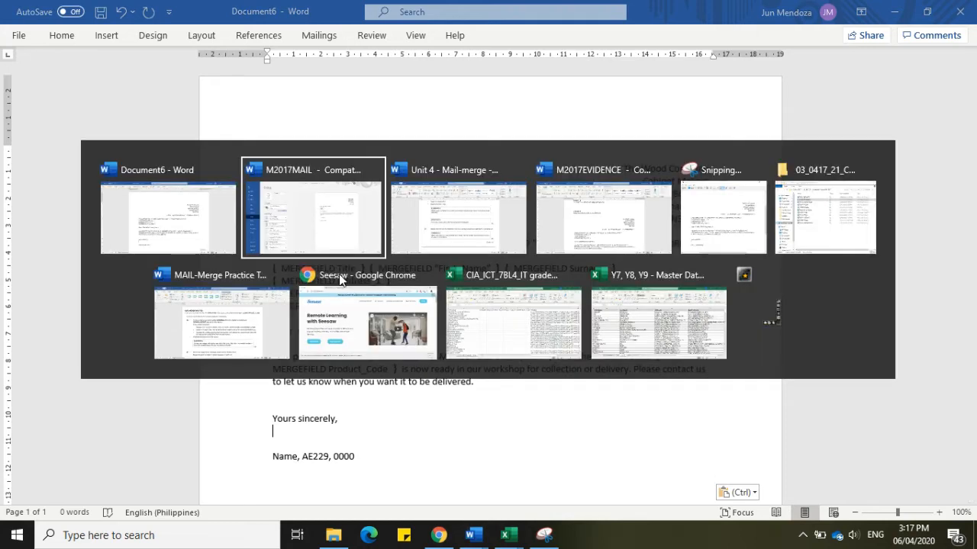
key(Tab)
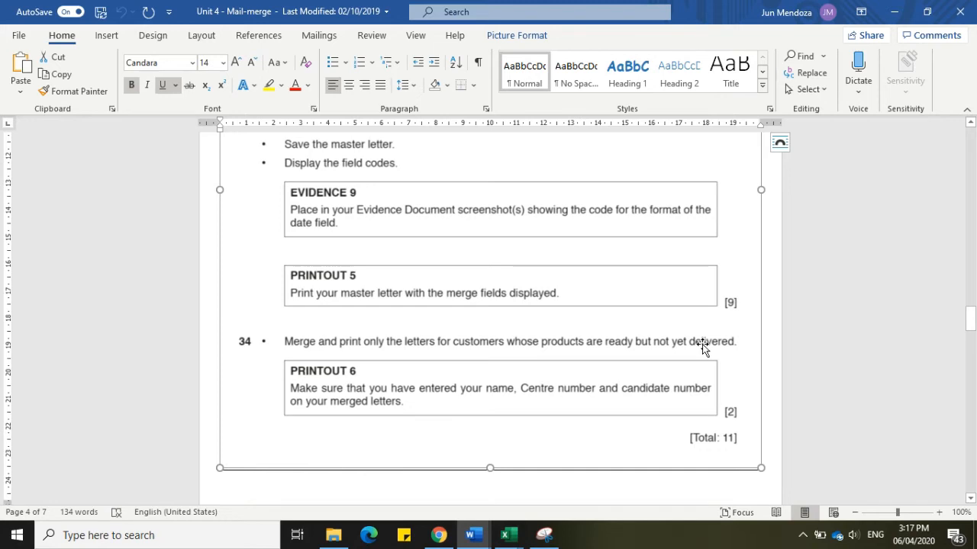
- Leave M2017MAIL's print preview and open its mail merge recipient list, widened and scrolled to the Ready and Delivered columns
mouse_move(476, 537)
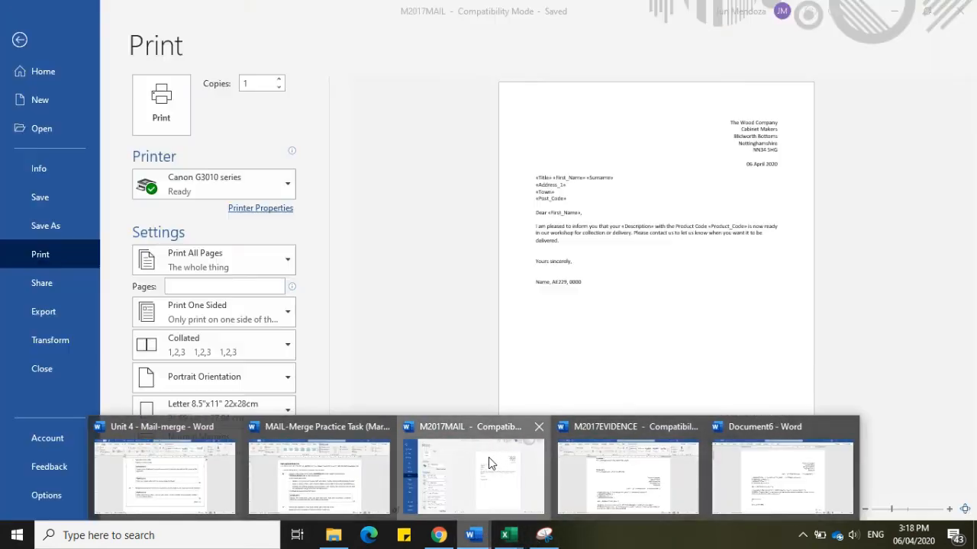
click(490, 463)
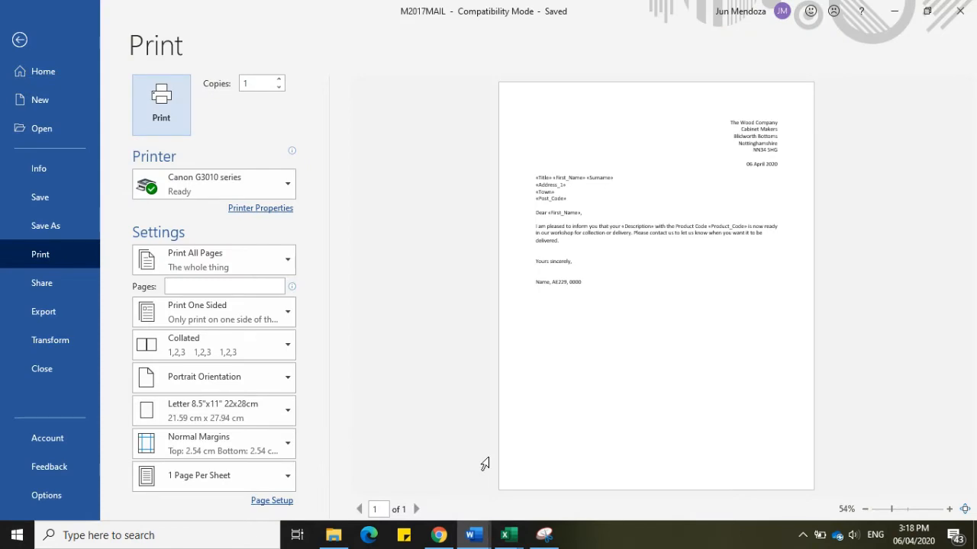
click(20, 41)
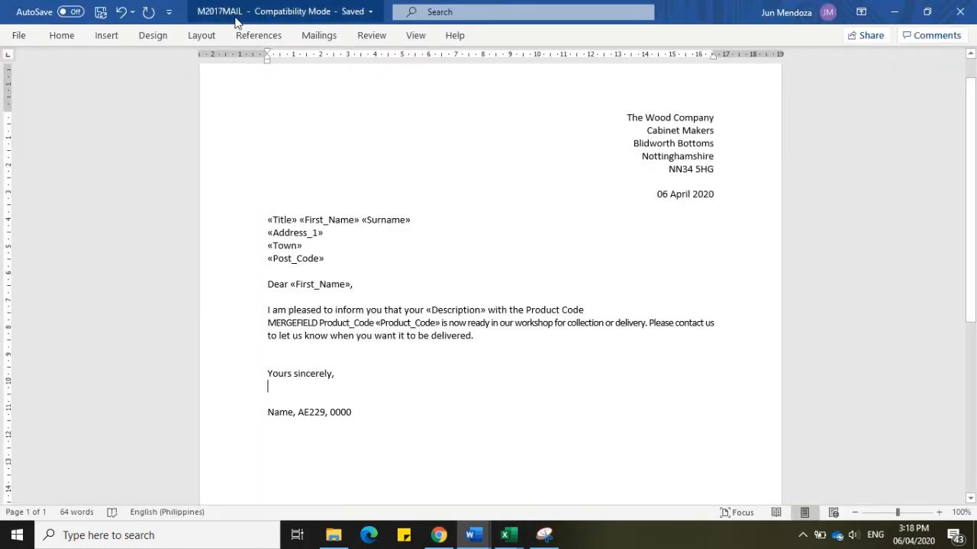
click(320, 36)
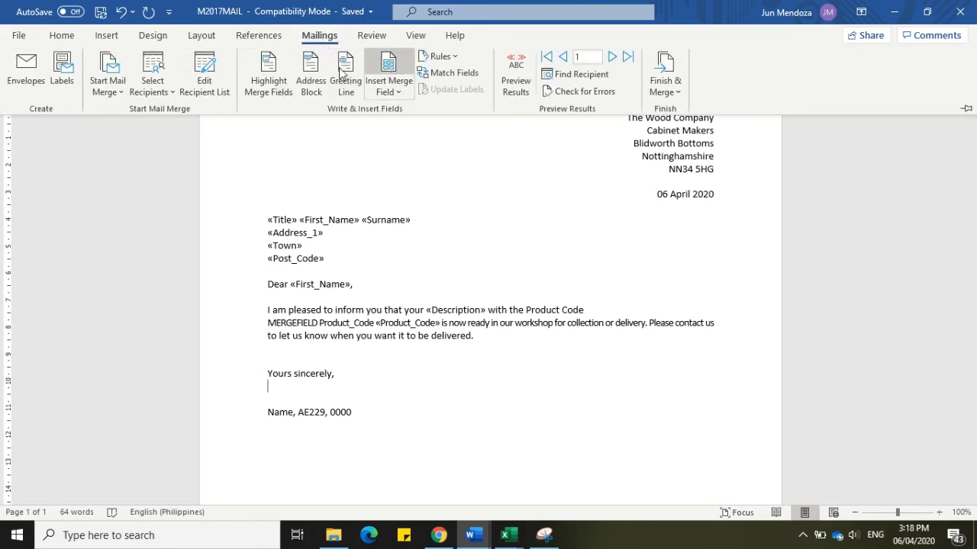
click(208, 76)
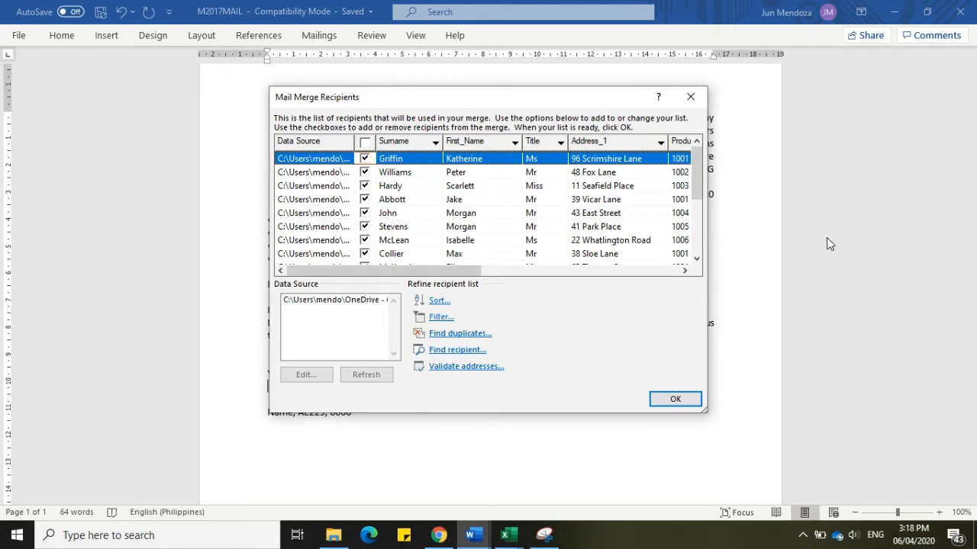
drag(707, 227, 894, 231)
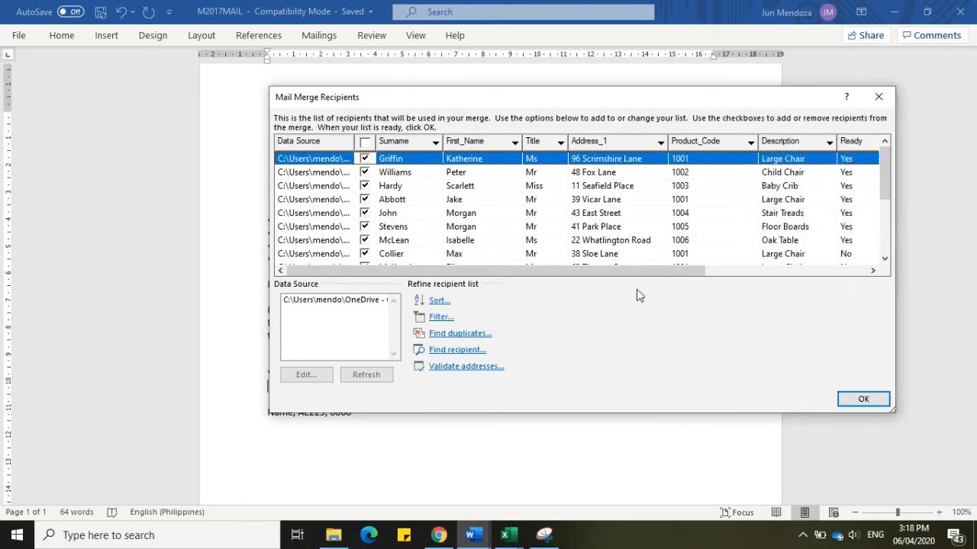
drag(604, 273, 788, 277)
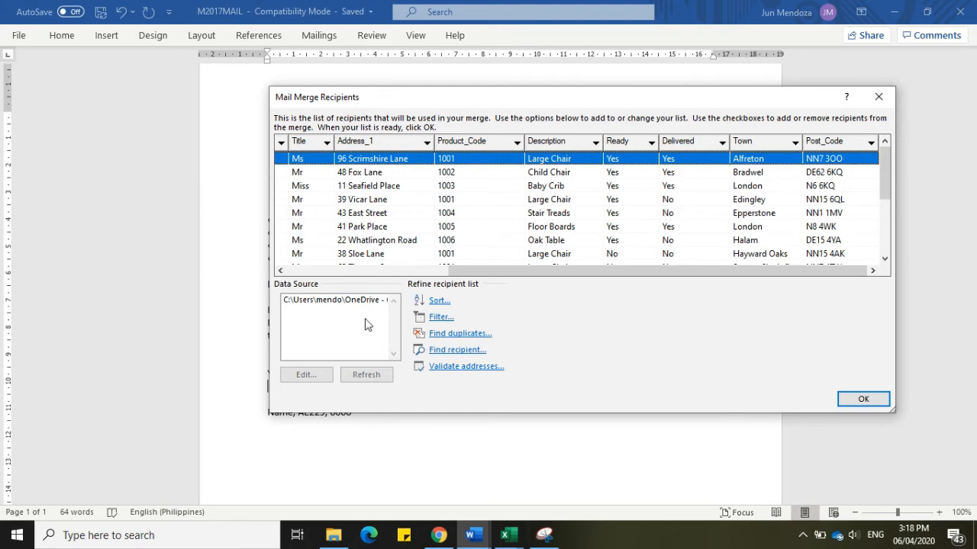
- Filter the mail merge recipients to records where Ready is equal to Yes and Delivered is equal to No, and accept the list
click(439, 318)
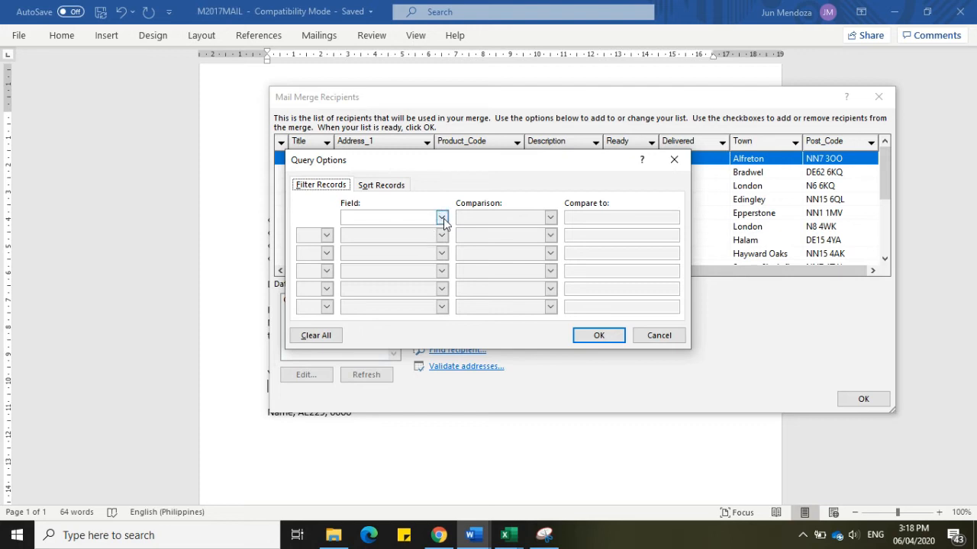
click(442, 218)
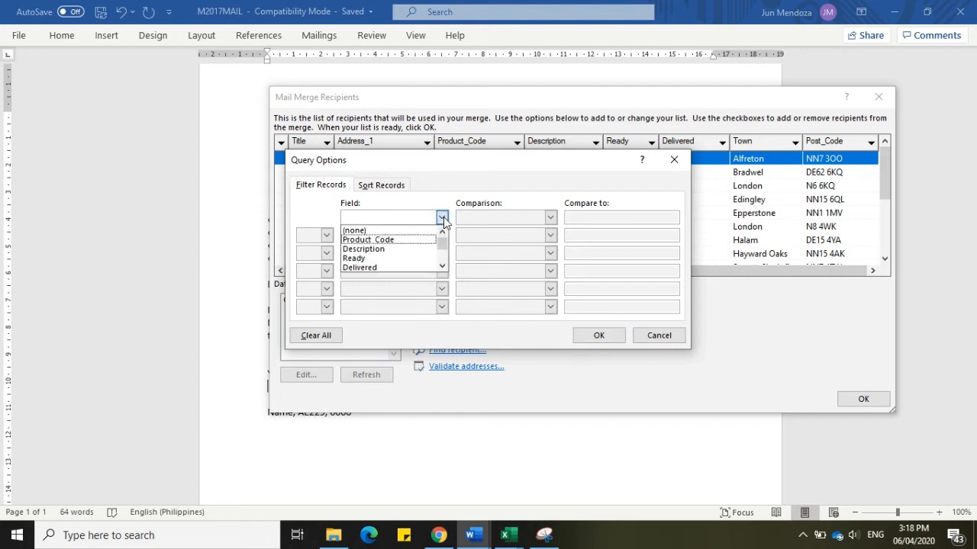
click(408, 260)
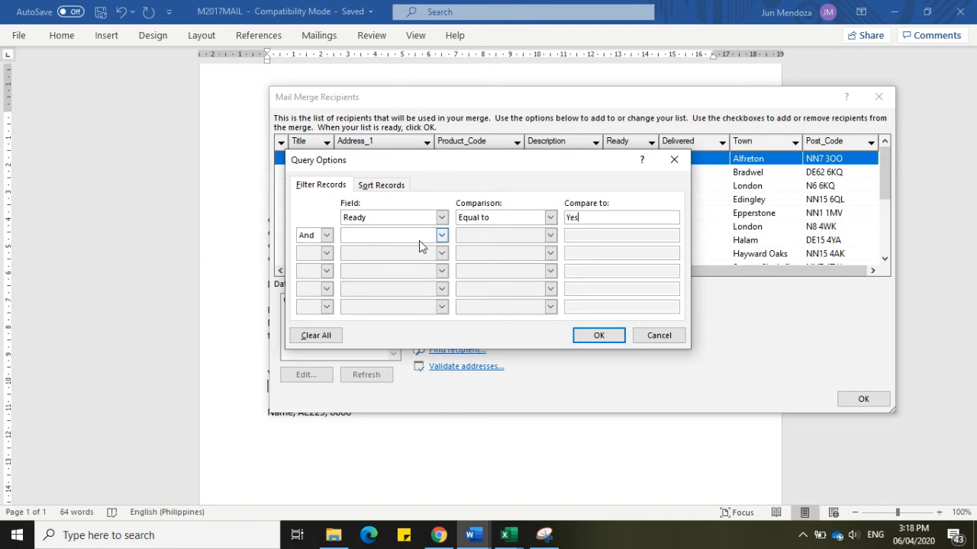
click(441, 236)
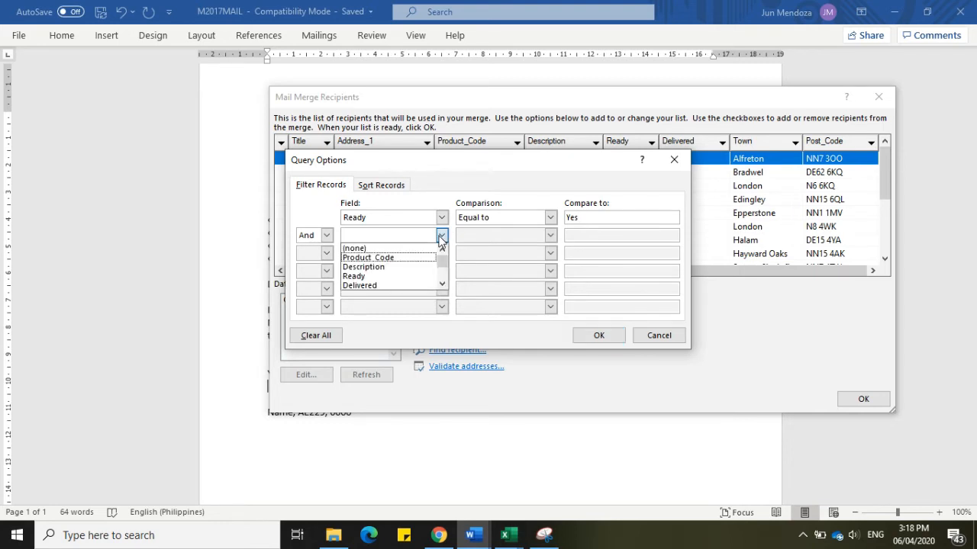
mouse_move(439, 263)
mouse_down()
mouse_move(444, 284)
mouse_move(441, 264)
mouse_up()
click(416, 266)
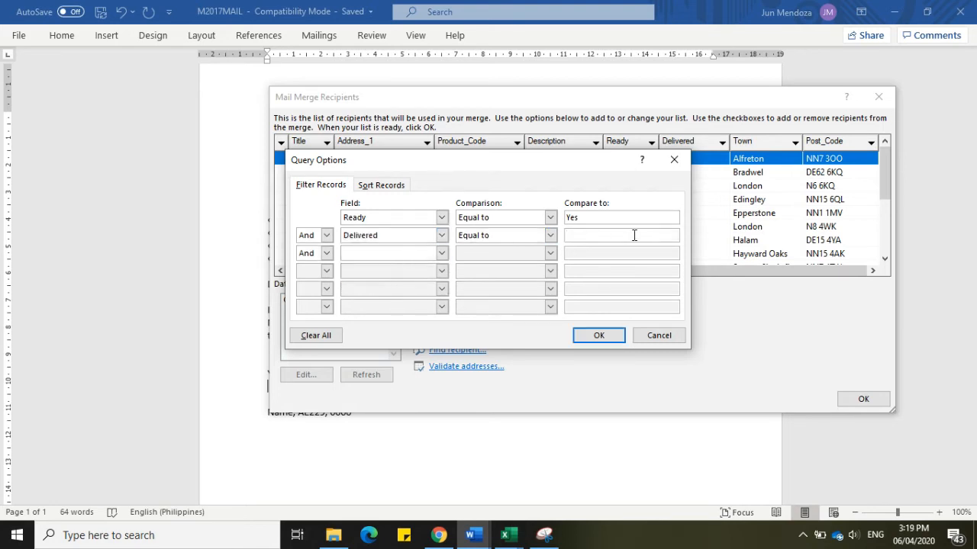
text(No)
click(599, 336)
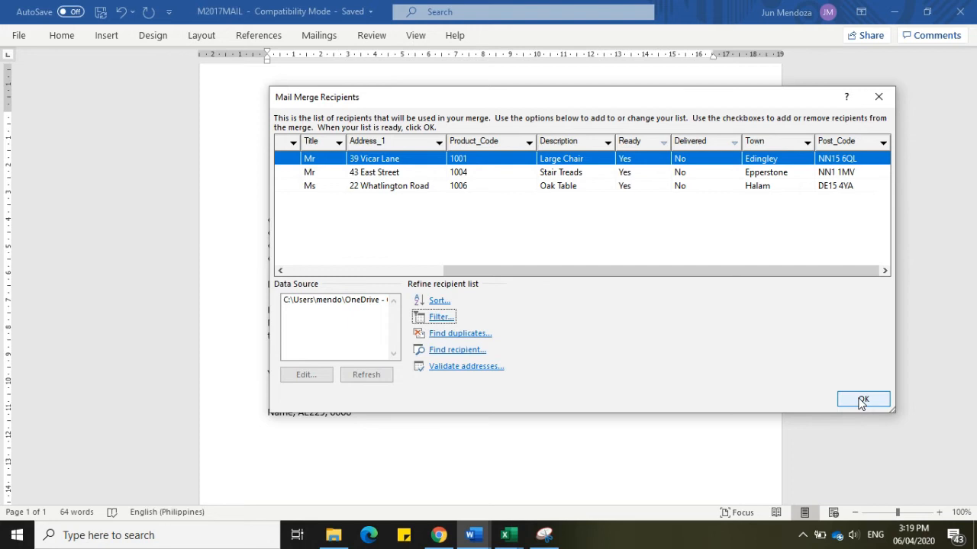
click(862, 401)
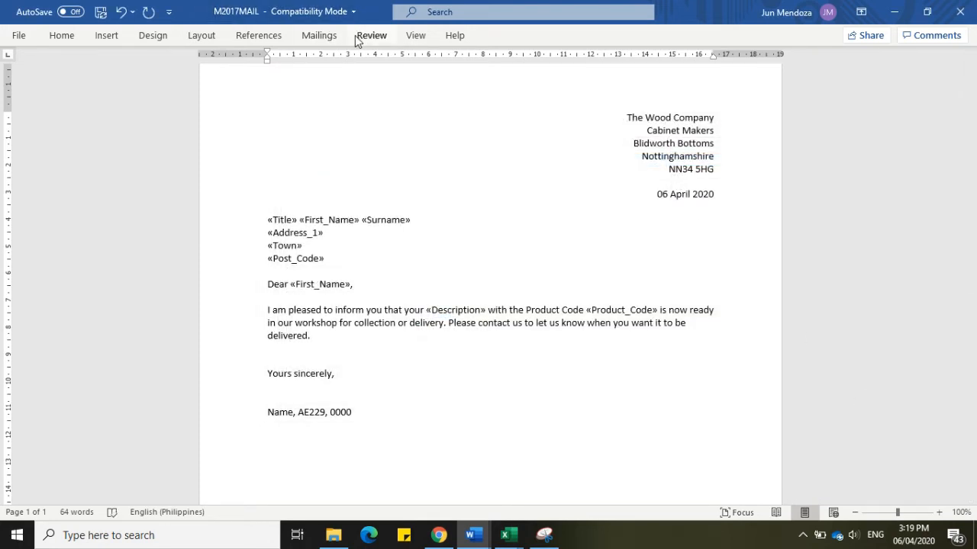
- Preview the merge results in the letter and go through the filtered recipients from the first record to the third
click(322, 42)
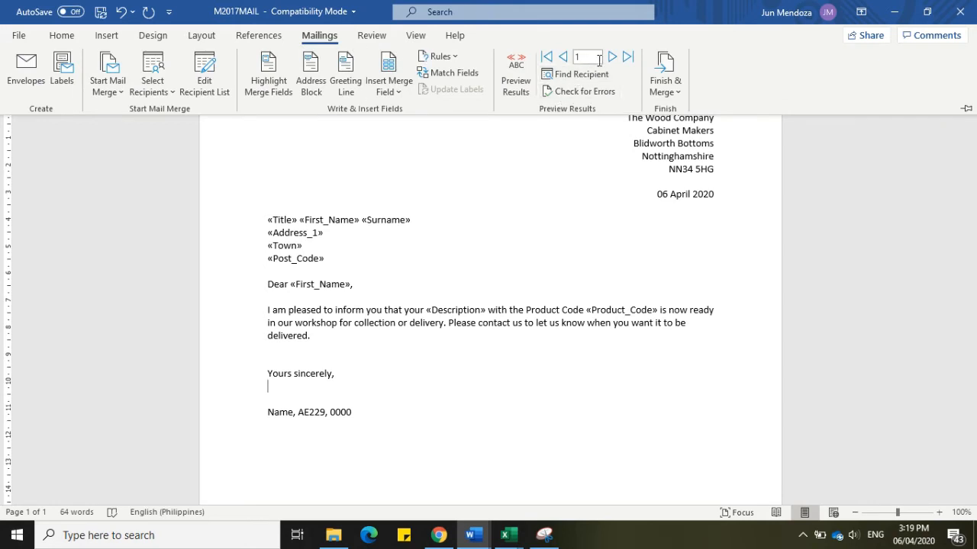
click(612, 58)
click(612, 57)
click(519, 78)
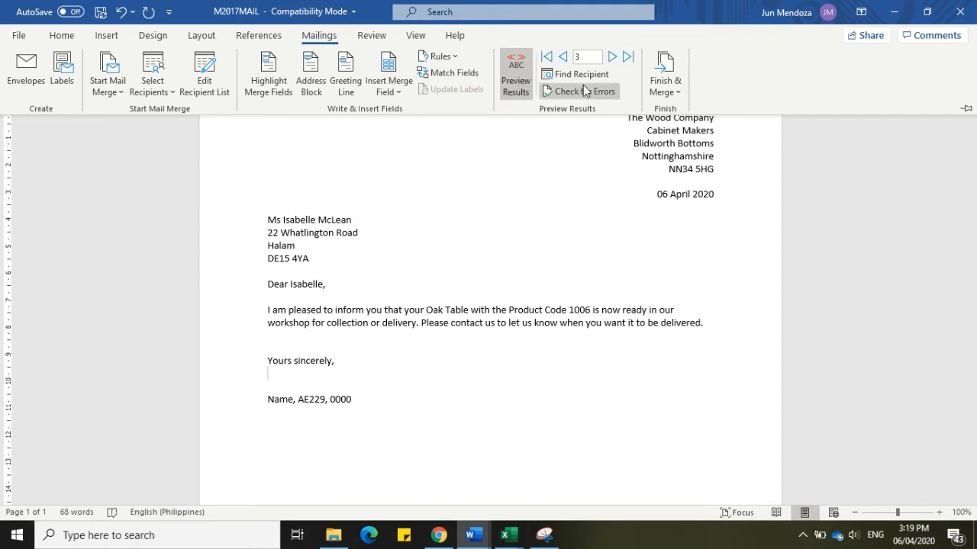
click(546, 58)
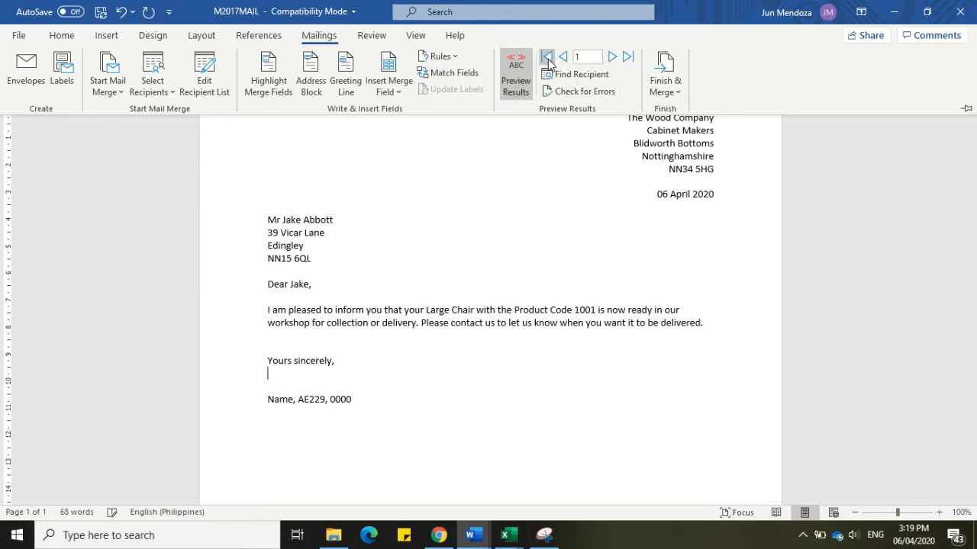
click(611, 58)
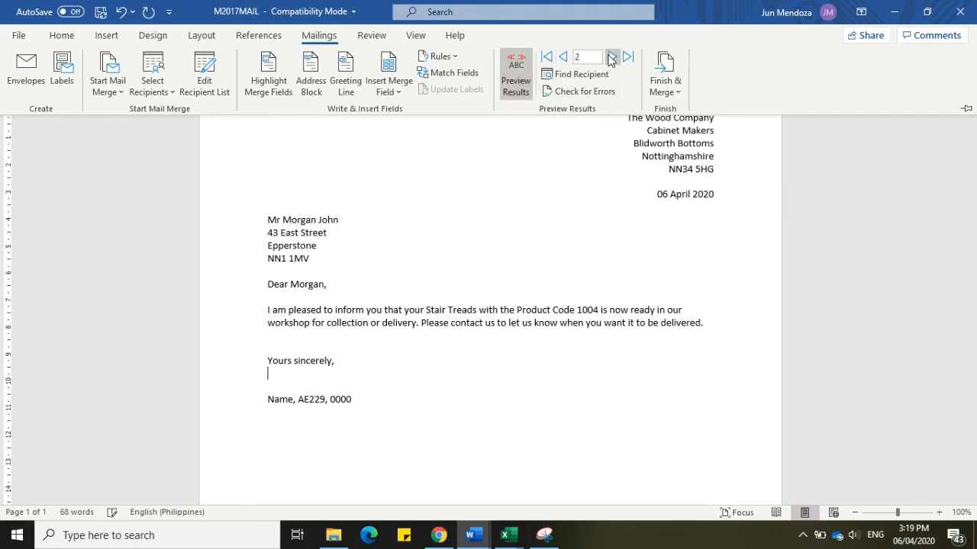
click(611, 58)
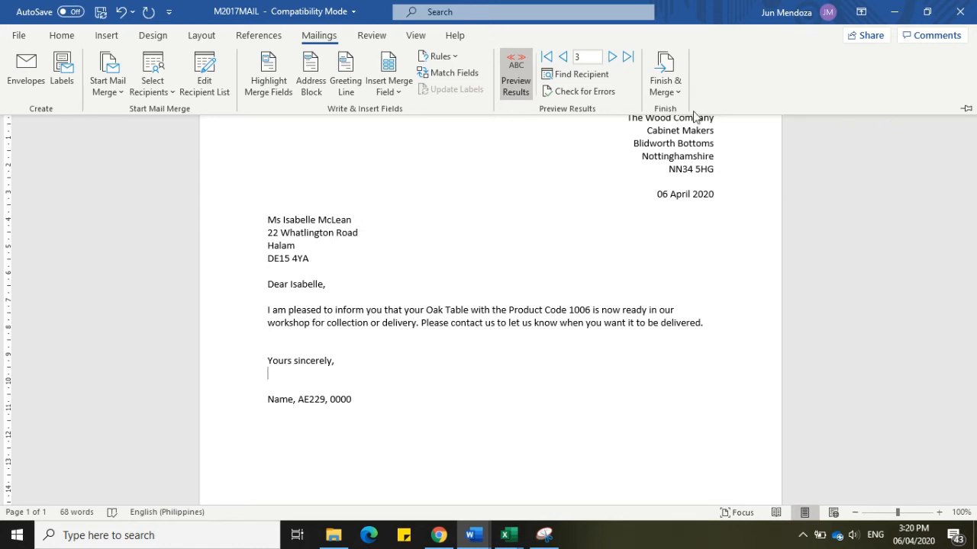
- Merge all records into a new document of individual letters
click(669, 91)
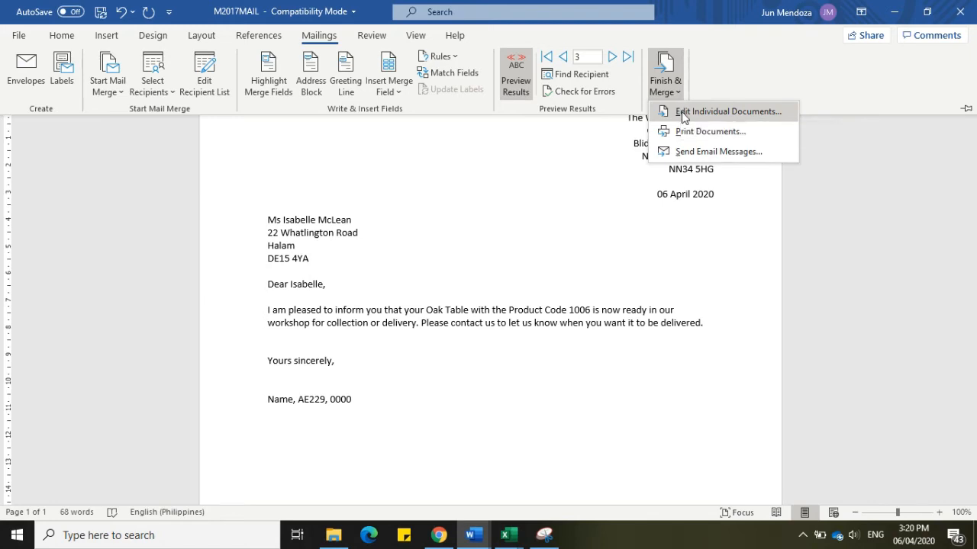
click(684, 113)
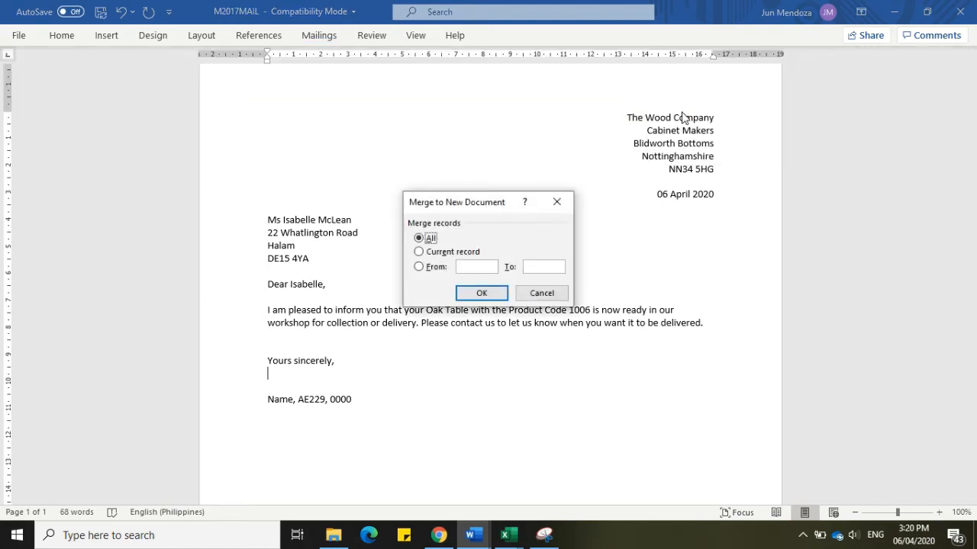
click(489, 294)
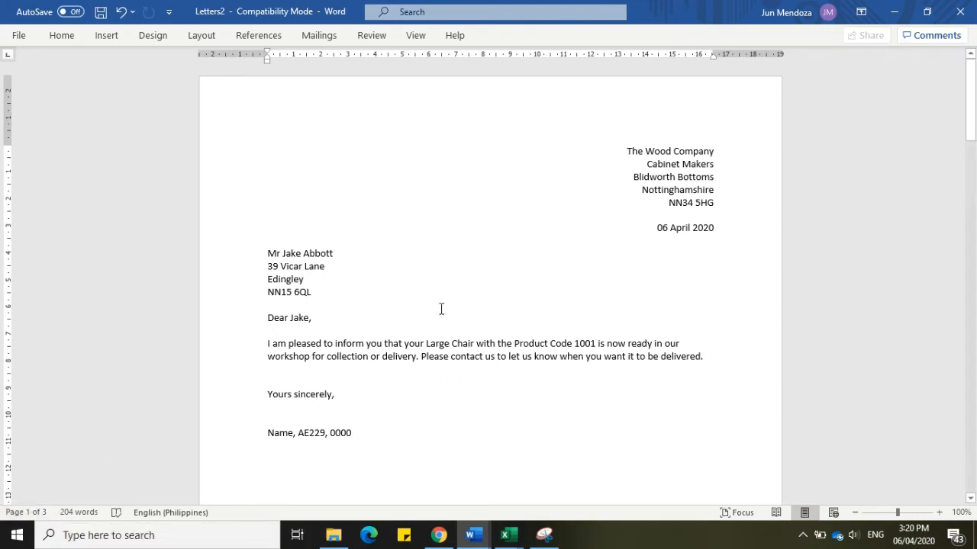
- Save the merged letters as "Letter2_March 2017" in the local 03_0417_21_Confidential Source Files 2017 folder as a Word document
click(19, 35)
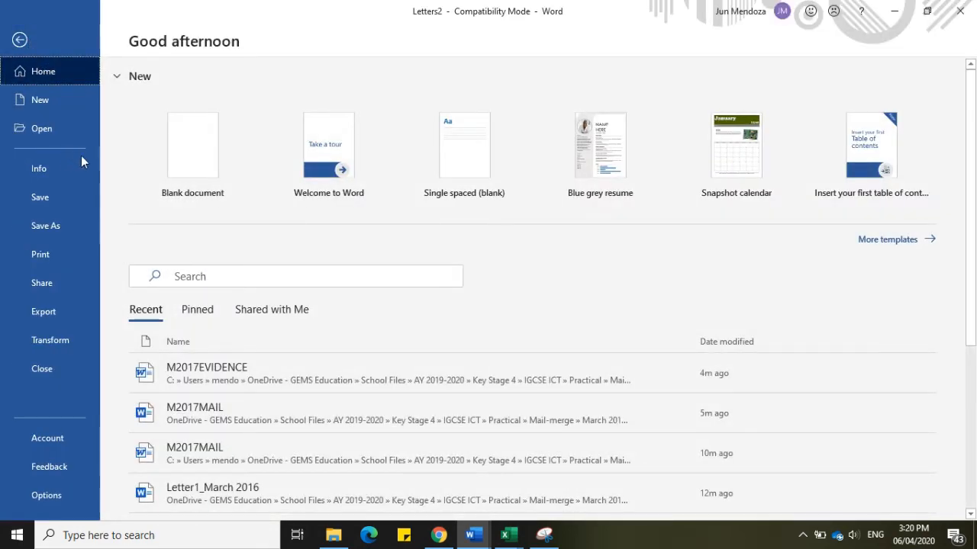
click(62, 231)
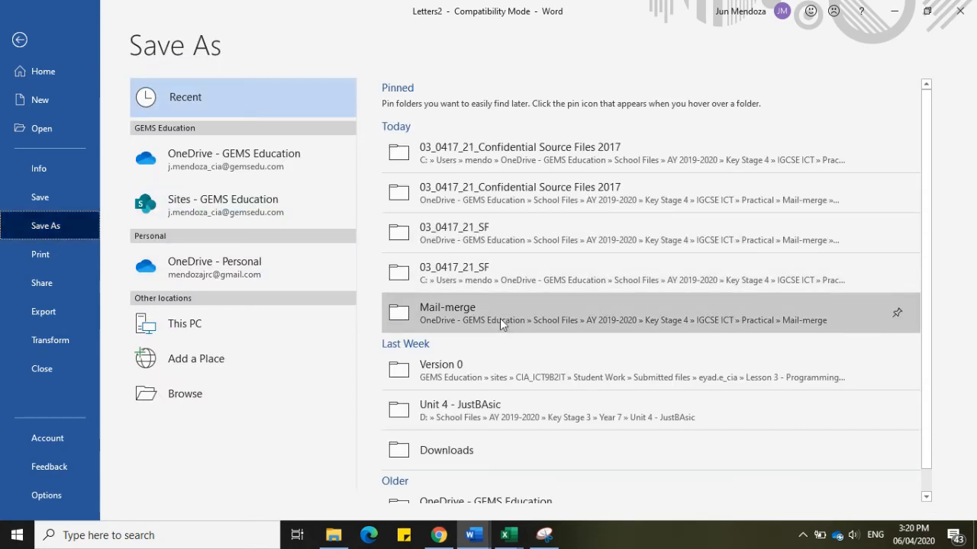
click(549, 145)
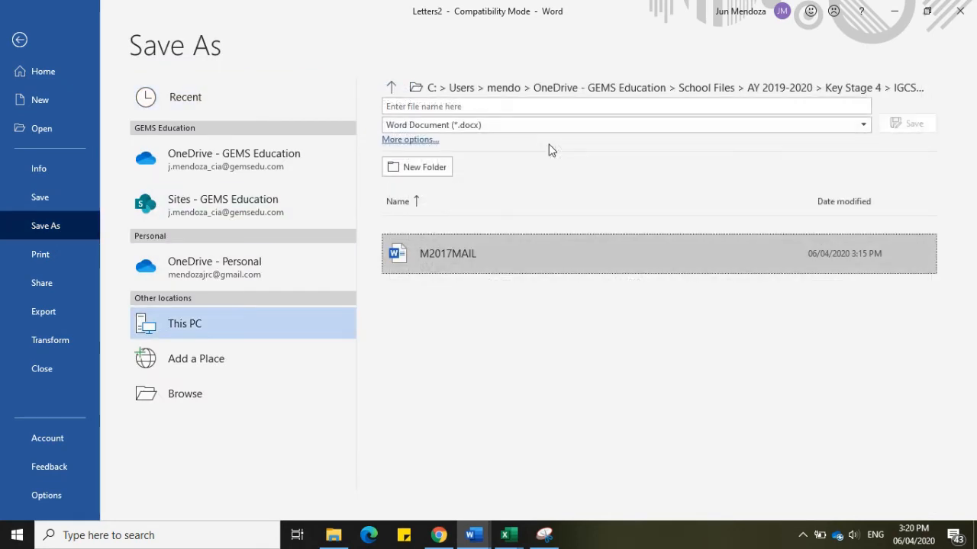
click(519, 108)
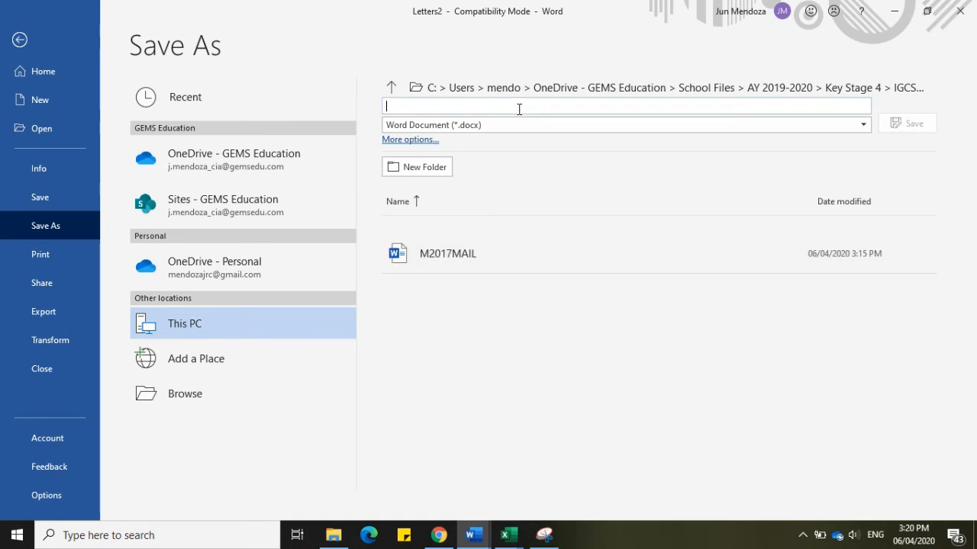
text(Letter)
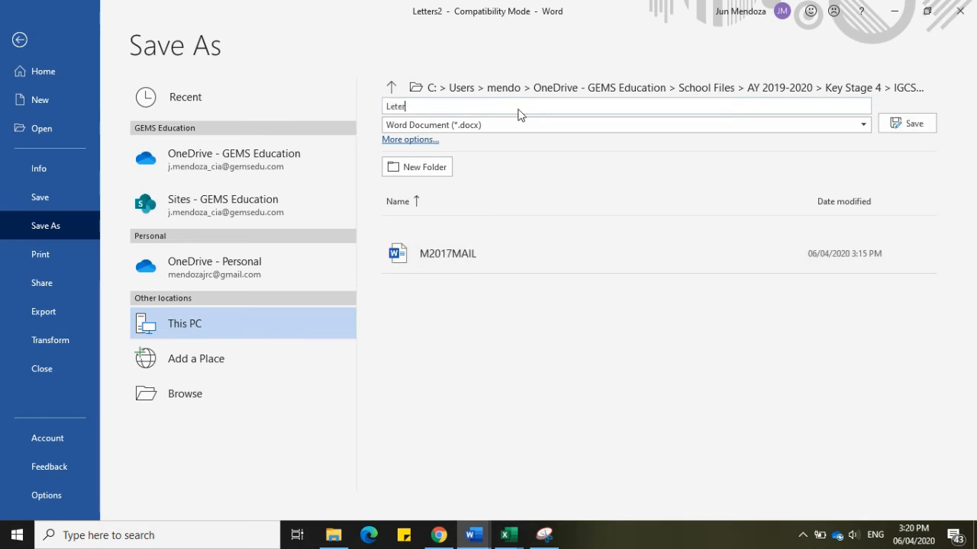
key(BackSpace)
text(ter2_March 2017)
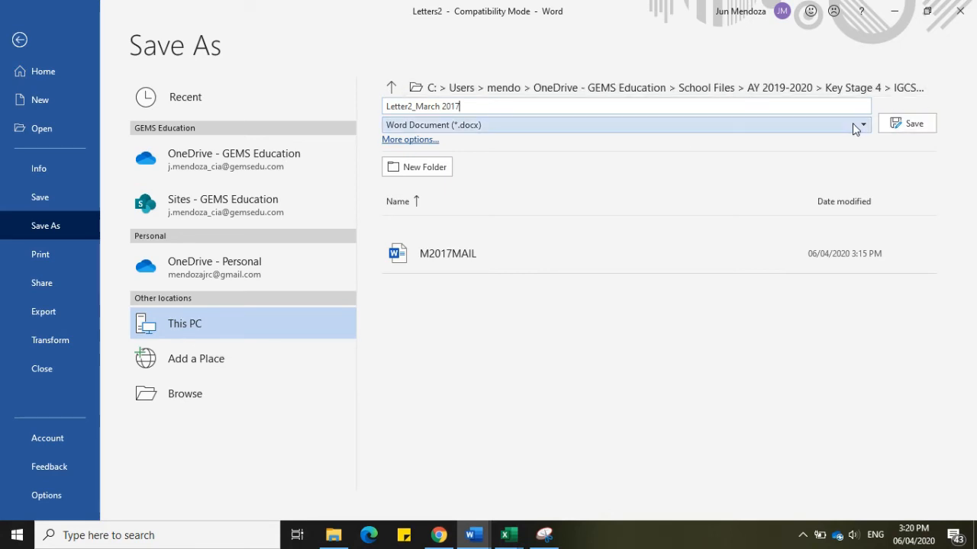
click(899, 123)
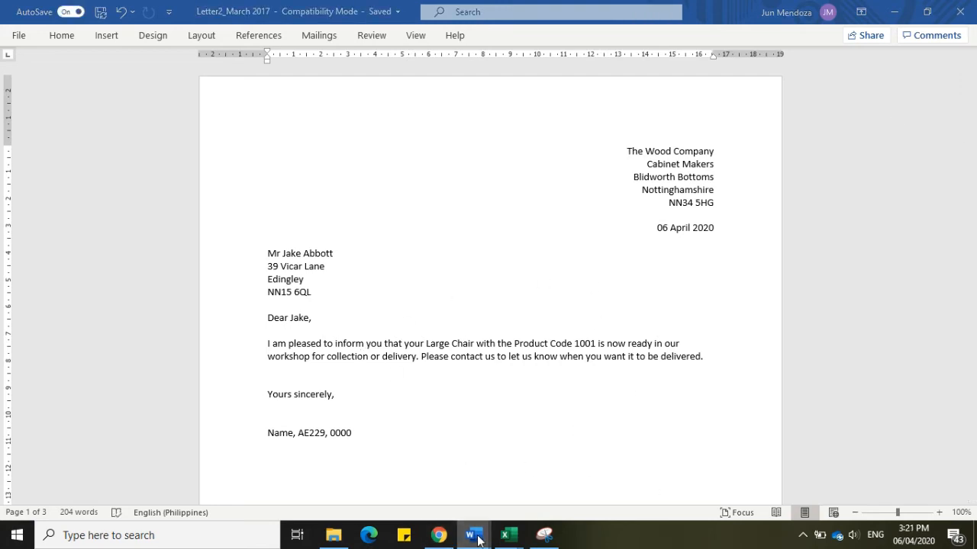
- Check the Printout 6 requirement in the Unit 4 - Mail-merge task document and return to the merged letters
mouse_move(473, 535)
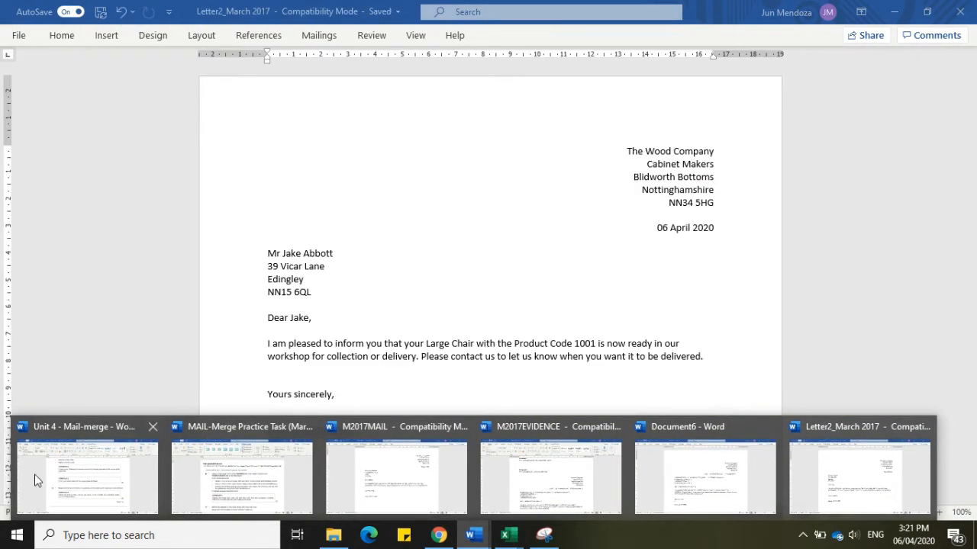
click(68, 476)
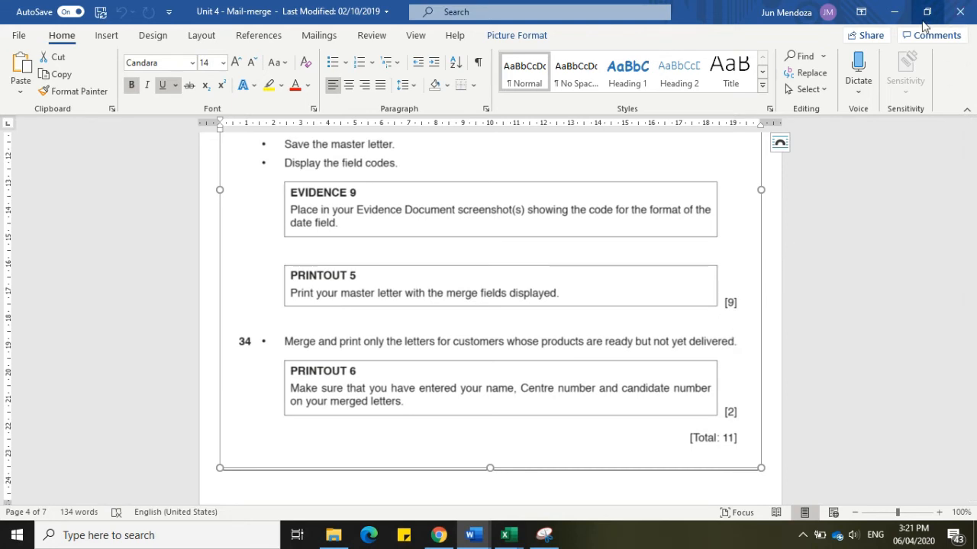
click(894, 12)
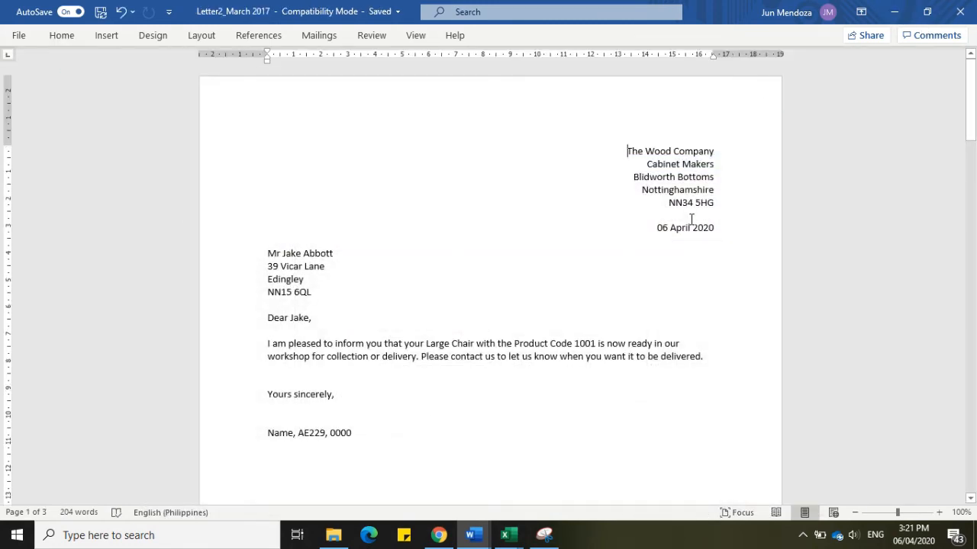
- Close the Letter2_March 2017 merged letters and the M2017MAIL master letter, saving the changes to M2017MAIL
click(960, 12)
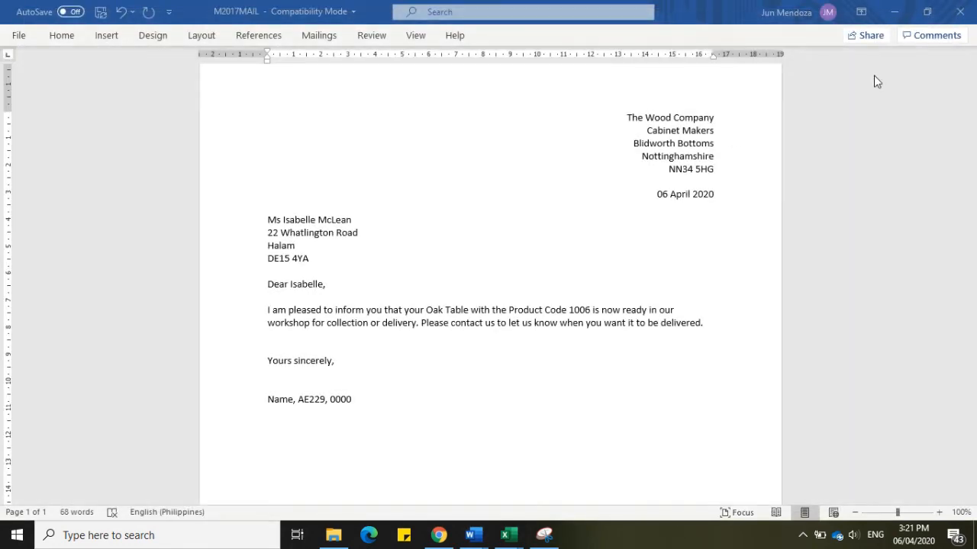
click(973, 7)
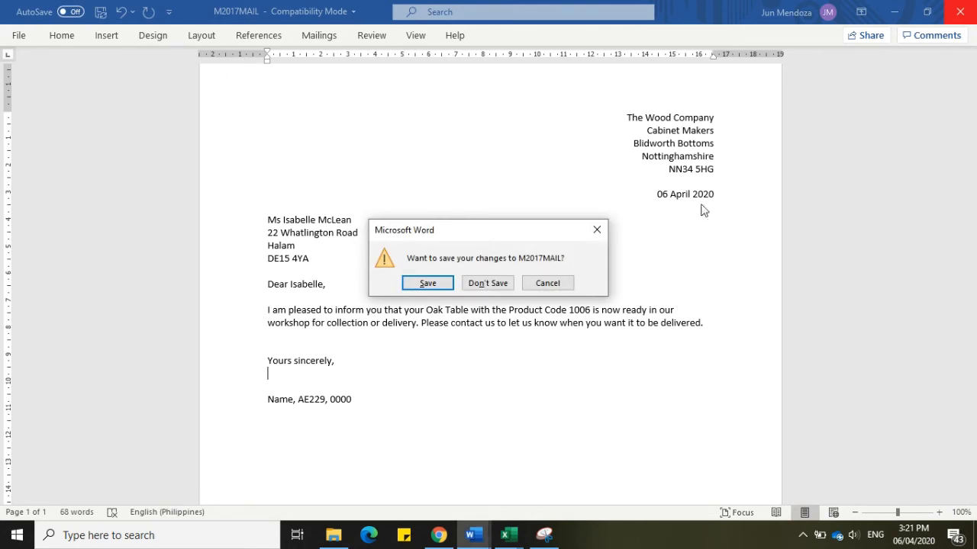
click(428, 286)
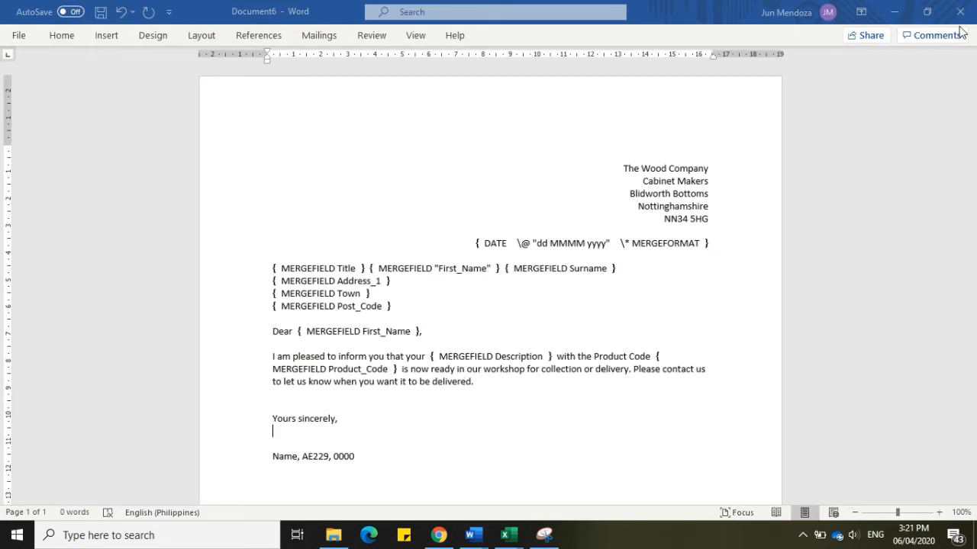
- Close the field code screenshot document, saving it as "ToggleField" in the OneDrive 03_0417_21_Confidential Source Files 2017 folder
click(973, 9)
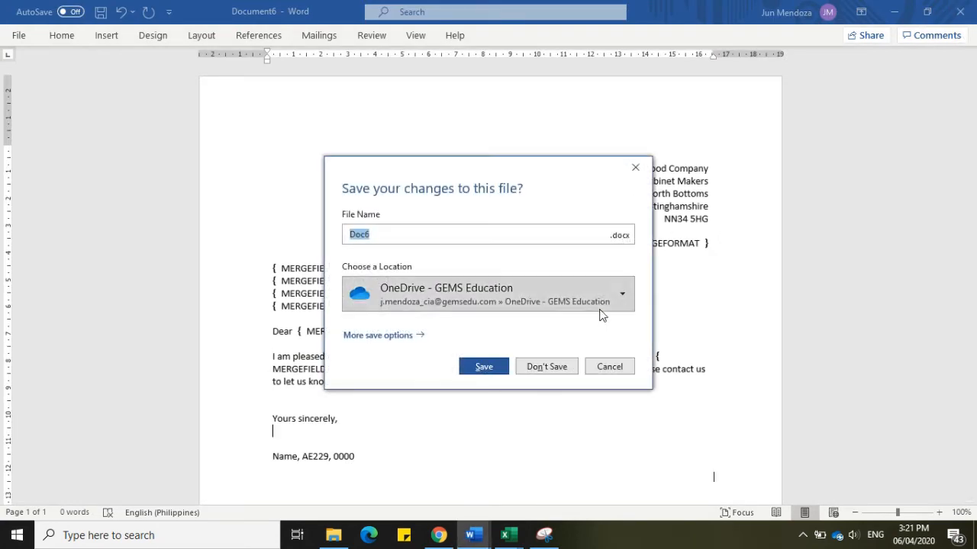
click(478, 300)
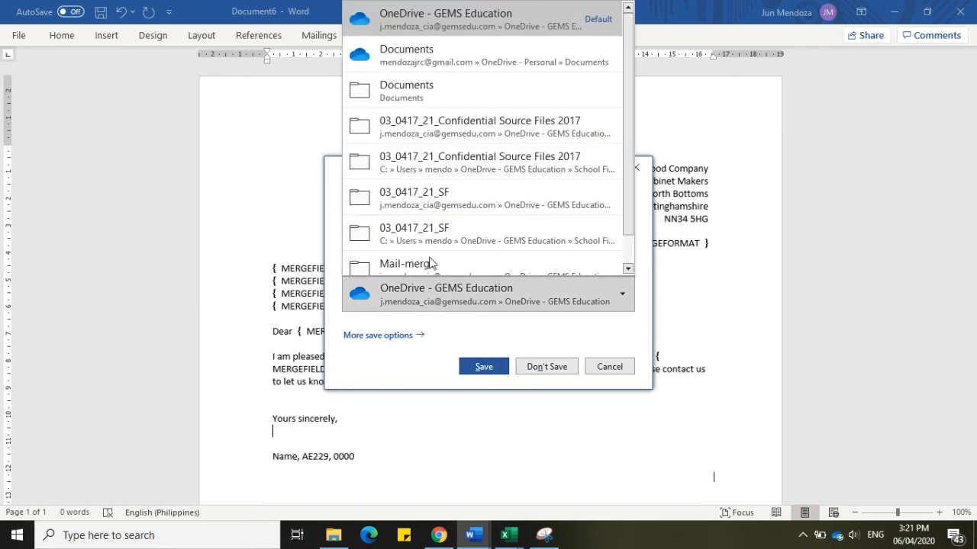
click(486, 112)
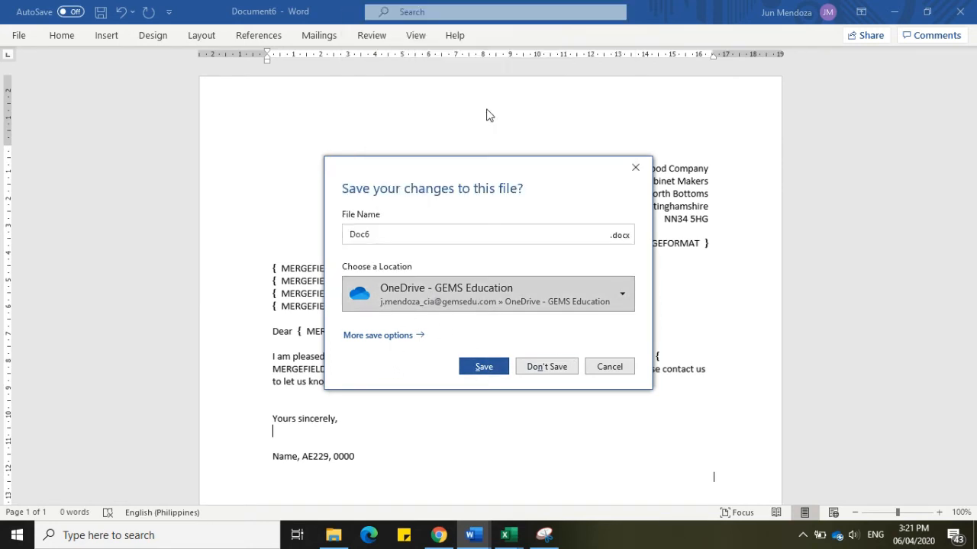
click(434, 295)
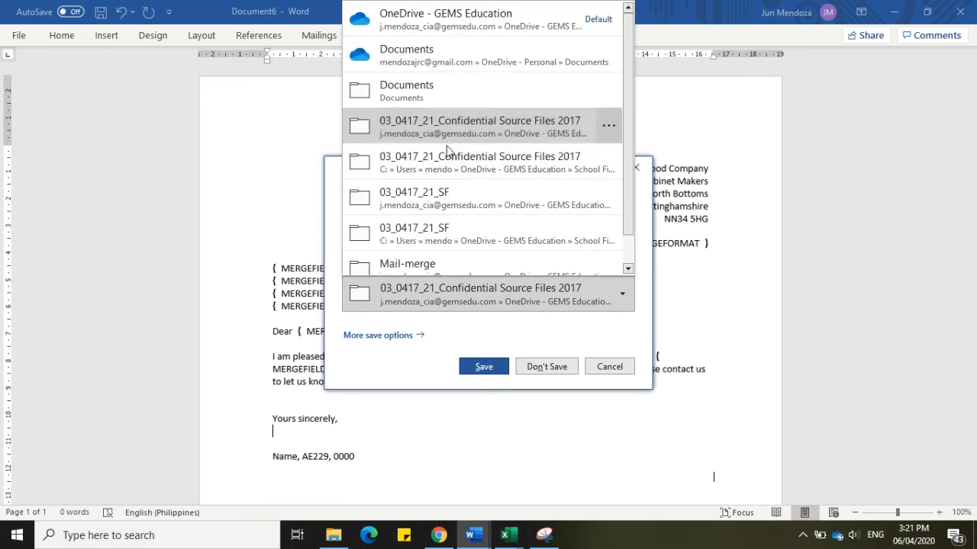
click(490, 352)
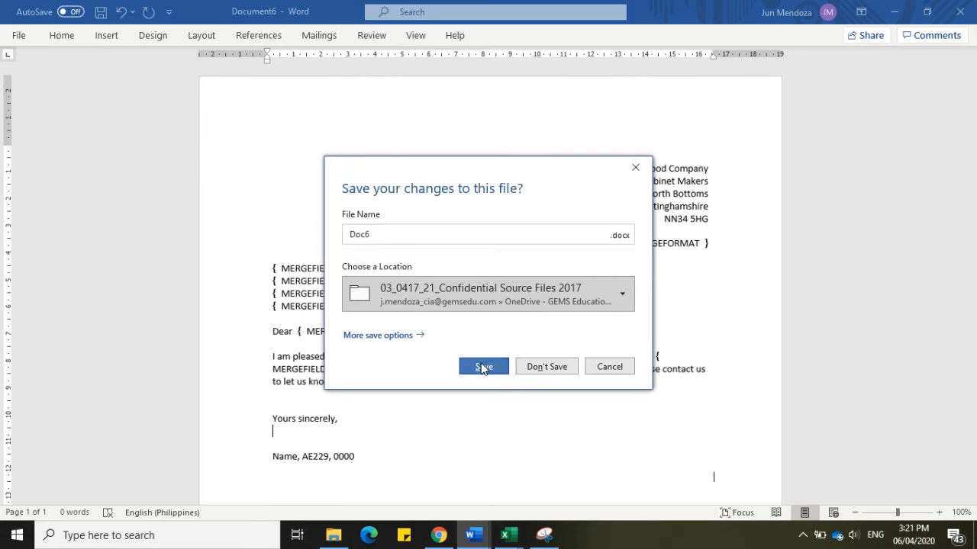
click(452, 239)
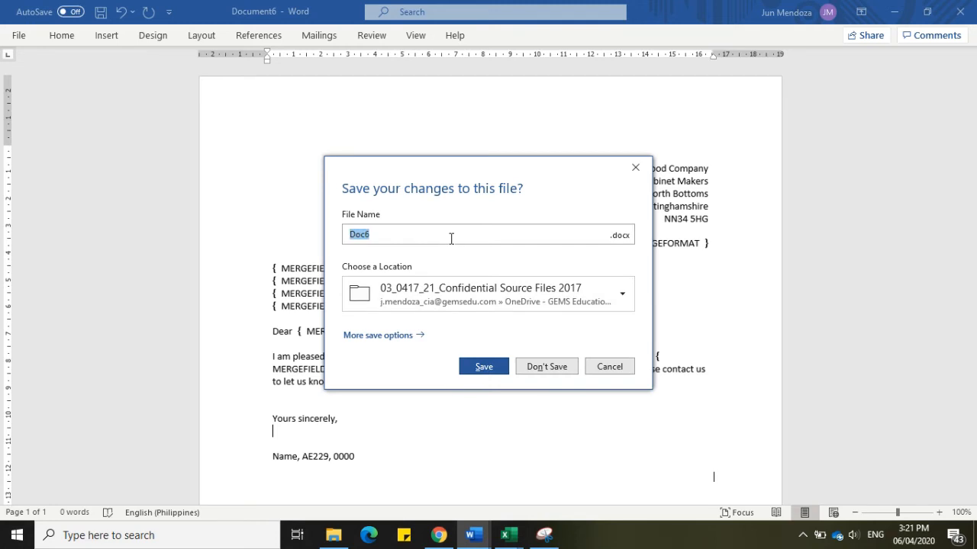
text(ToggleField)
key(Return)
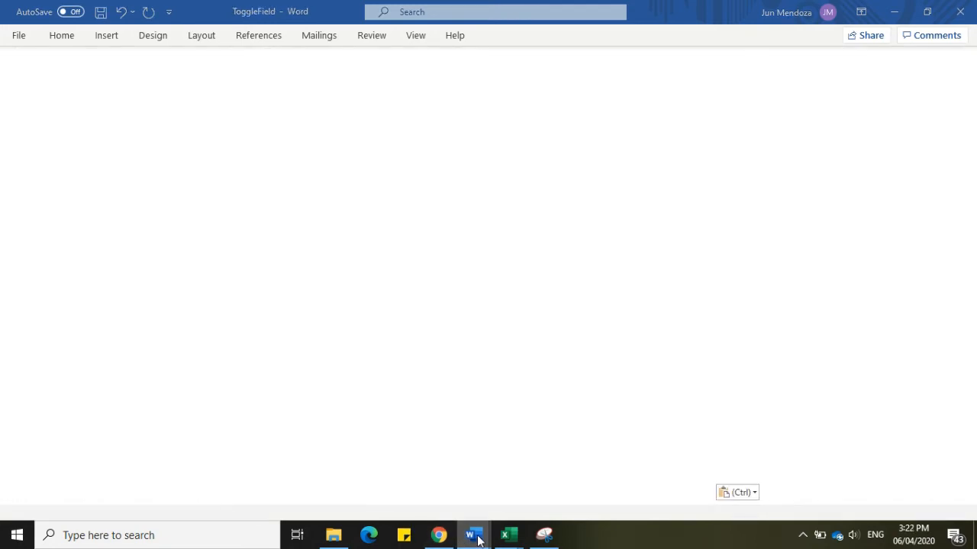
- Check the MAIL-Merge Practice Task (March 2018) document and open the 1803MEMO master document from the Mail-merge March 2018 folder
mouse_move(478, 541)
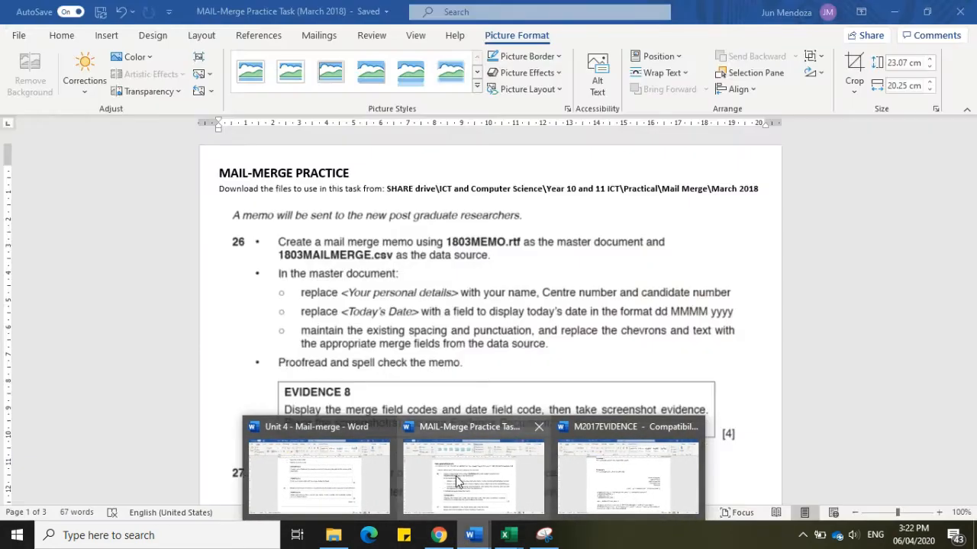
click(457, 478)
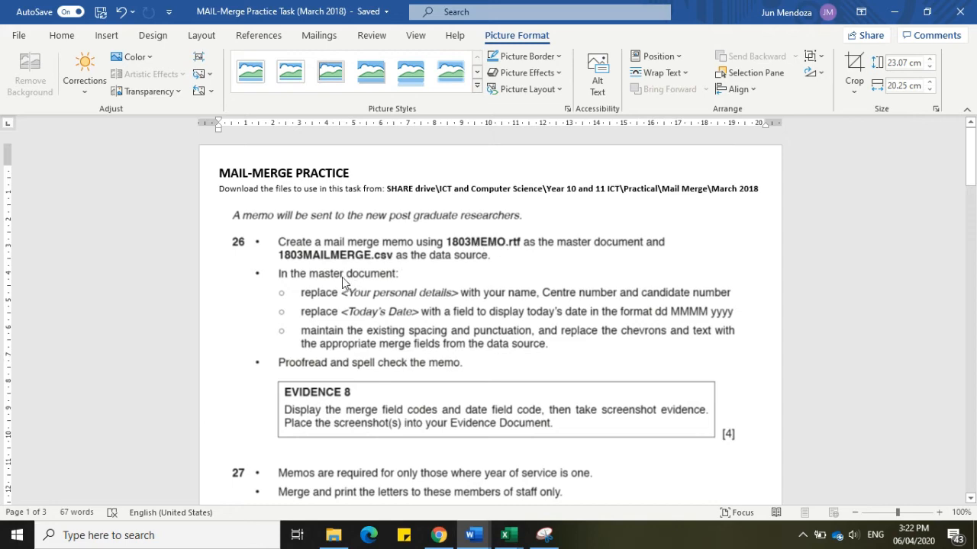
click(333, 535)
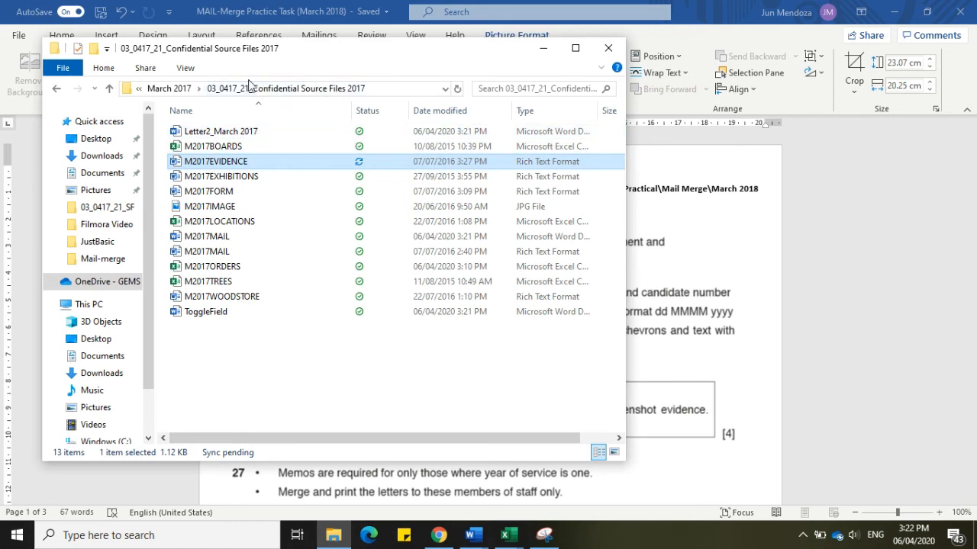
click(169, 88)
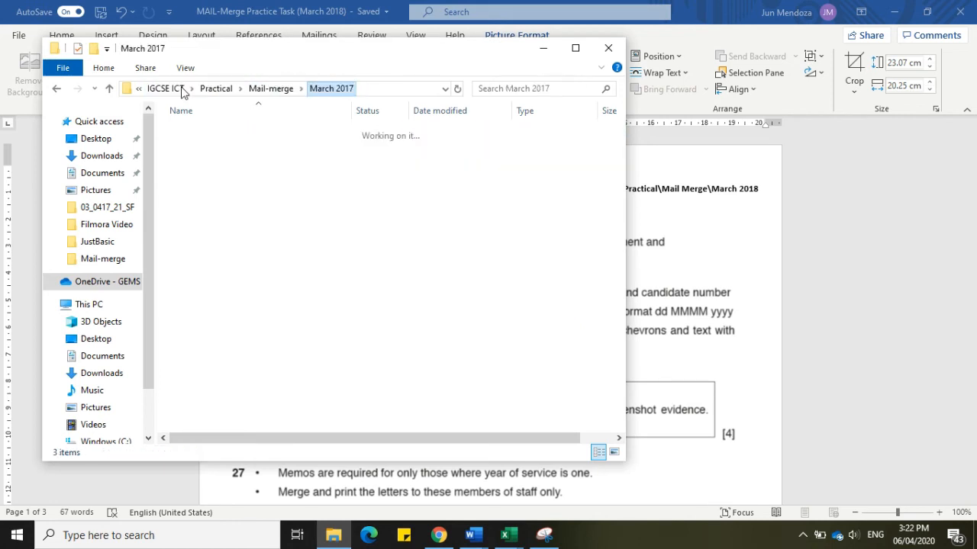
click(264, 89)
double_click(224, 160)
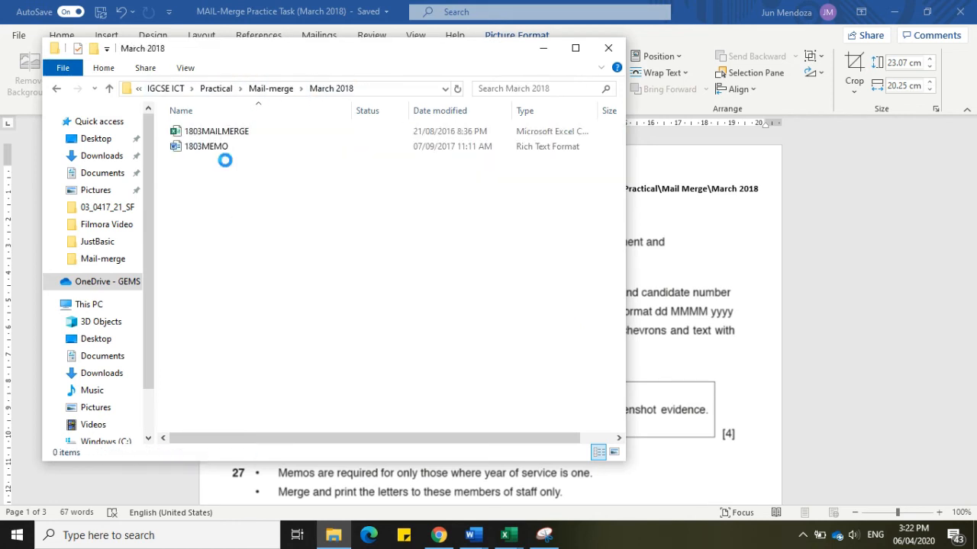
click(221, 151)
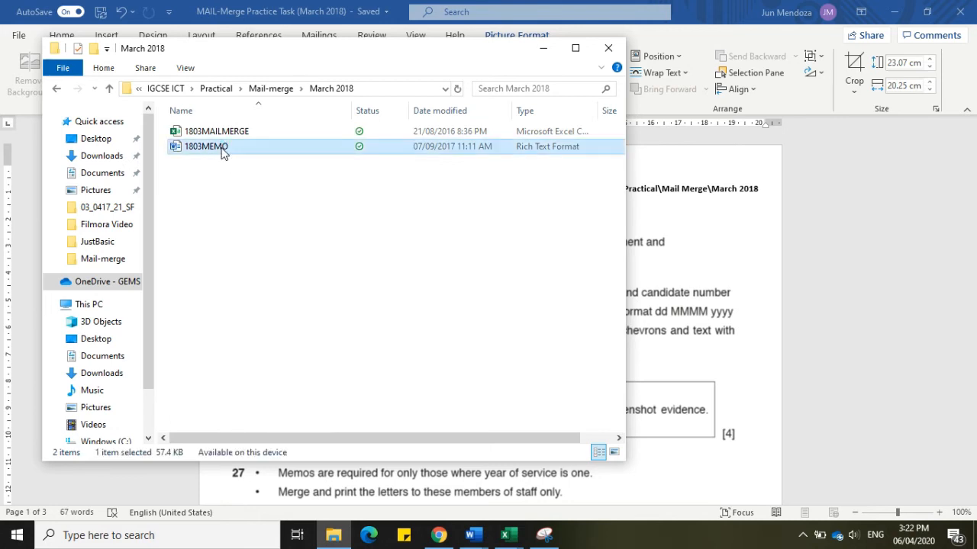
double_click(221, 149)
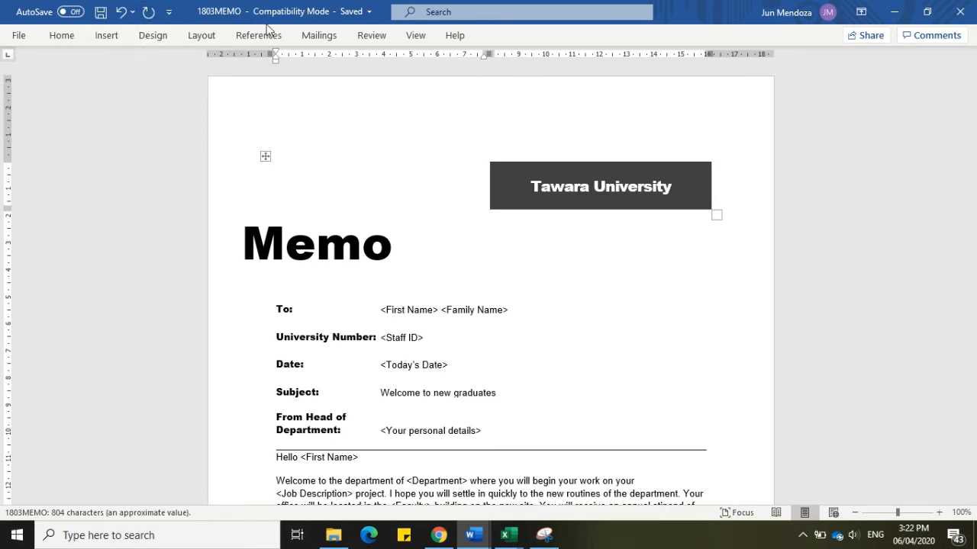
- Attach the existing list 1803MAILMERGE from the OneDrive Mail-merge March 2018 folder as the memo's data source, using Windows (Default) encoding
click(317, 37)
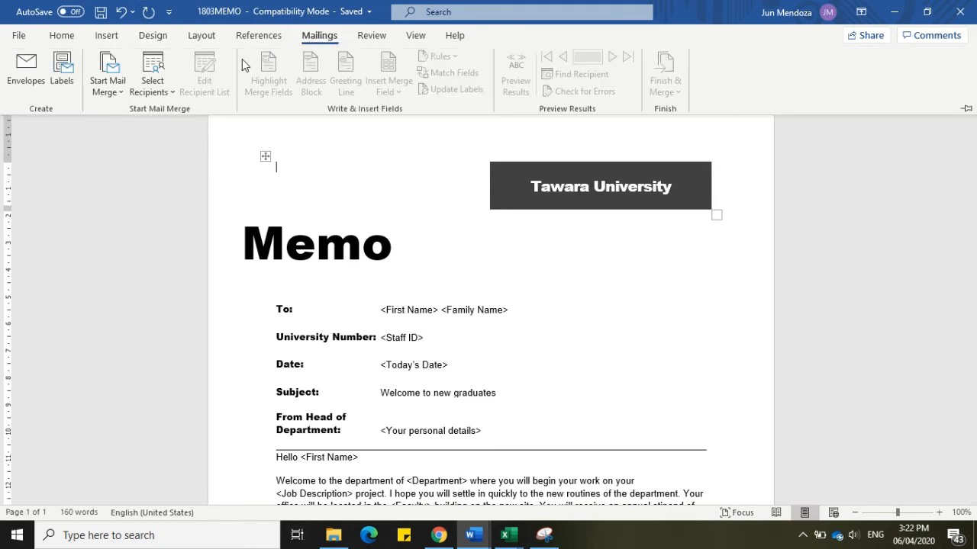
click(152, 86)
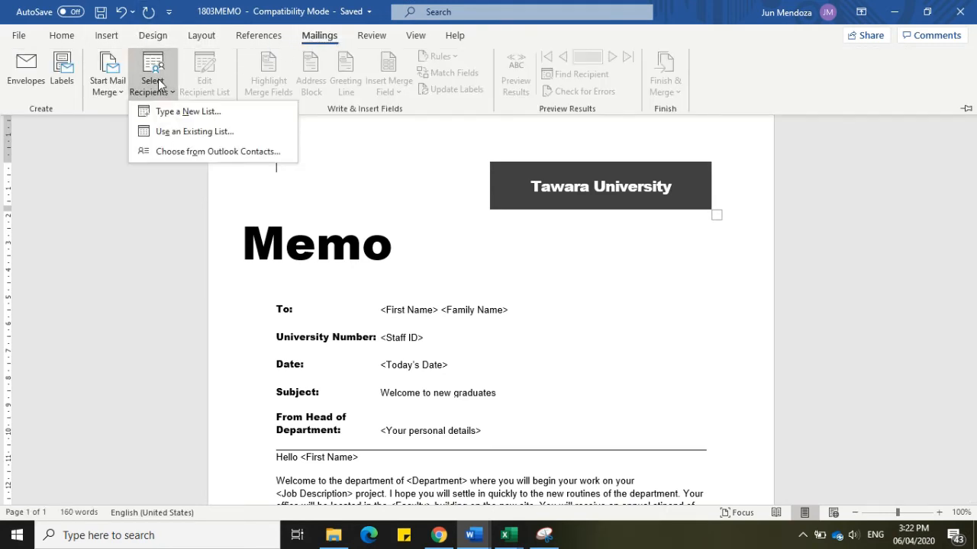
click(171, 130)
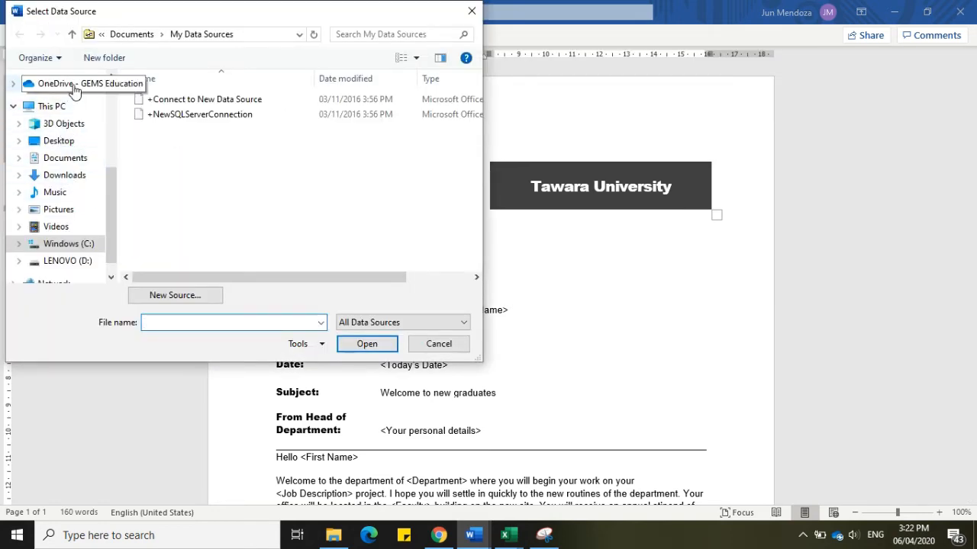
click(73, 83)
double_click(168, 145)
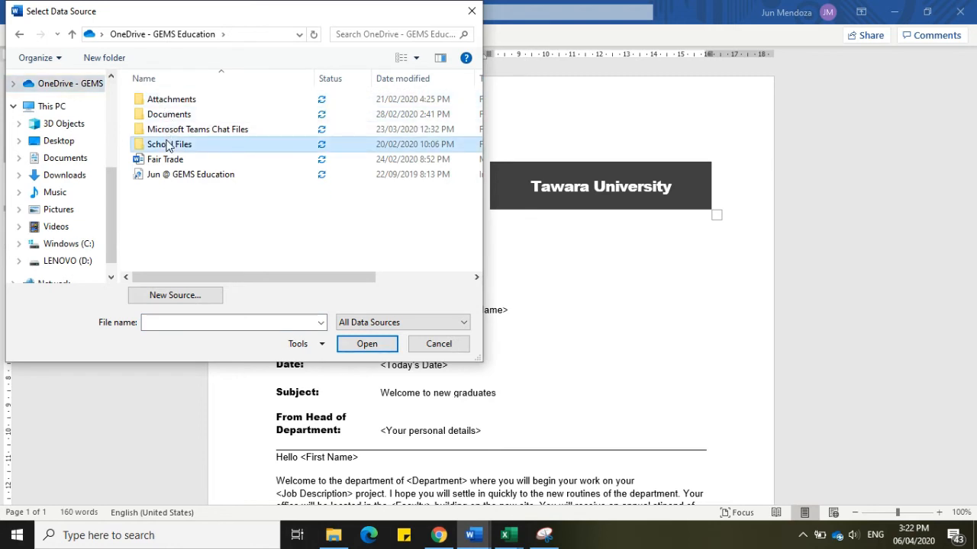
click(166, 150)
double_click(168, 150)
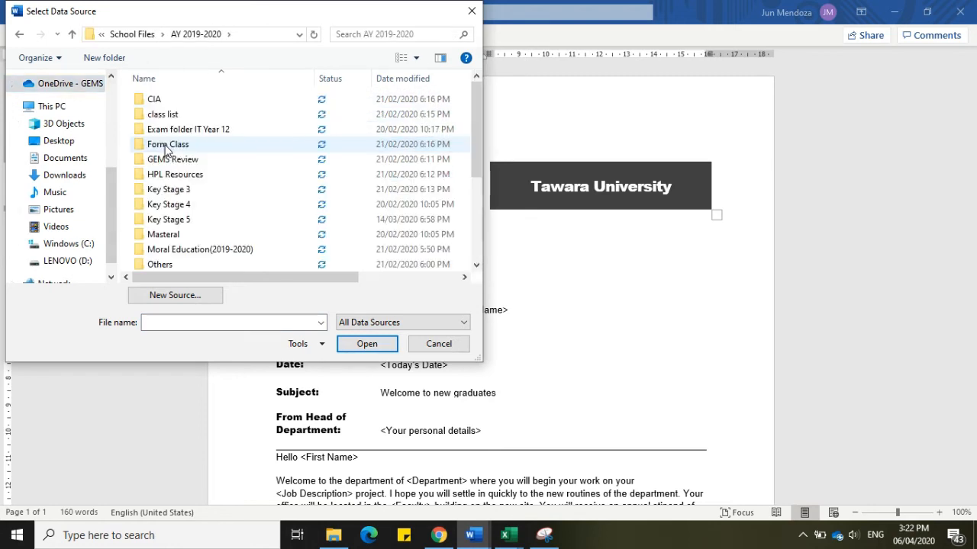
double_click(184, 207)
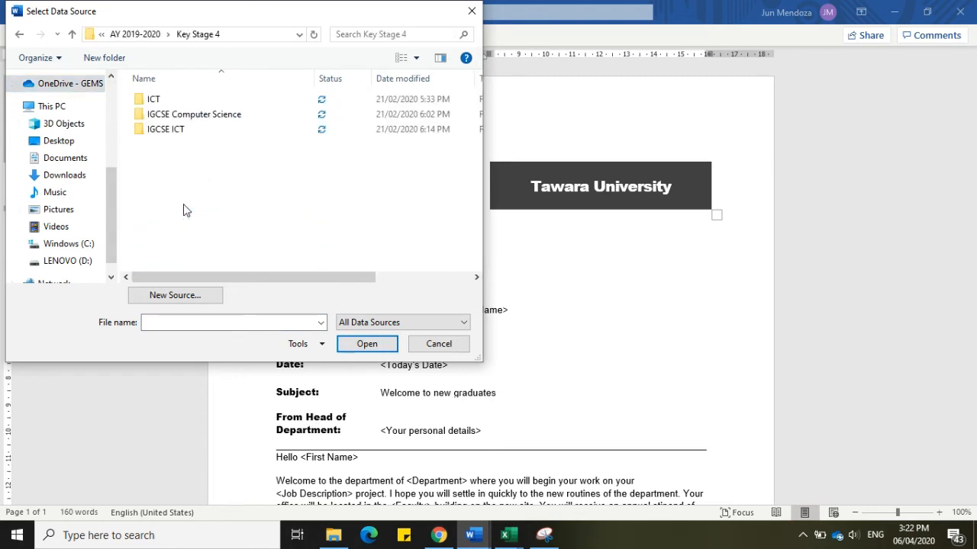
double_click(178, 129)
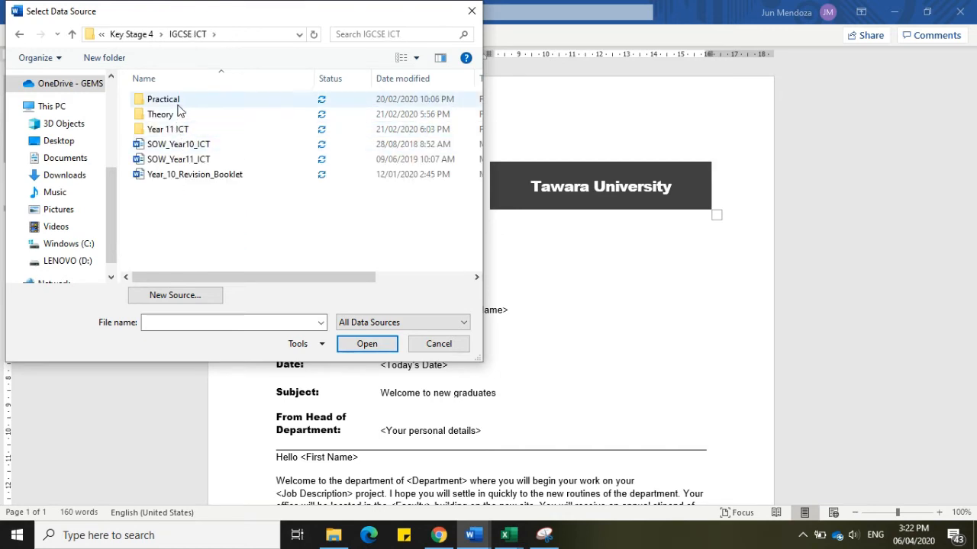
double_click(178, 103)
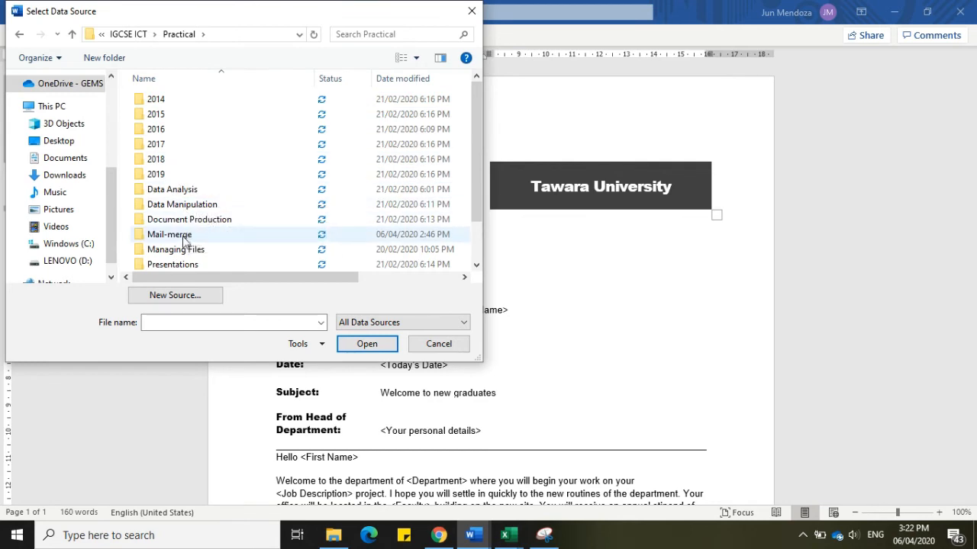
double_click(182, 238)
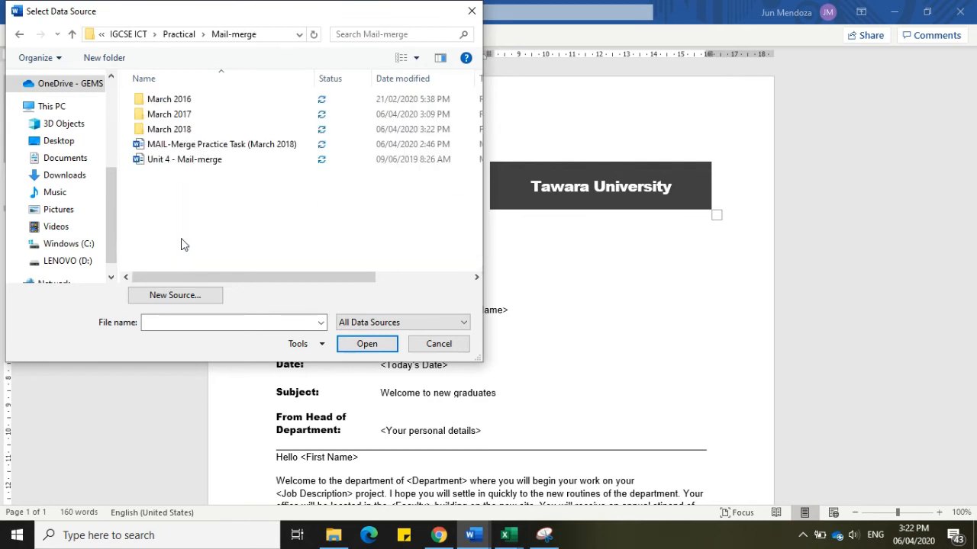
double_click(174, 133)
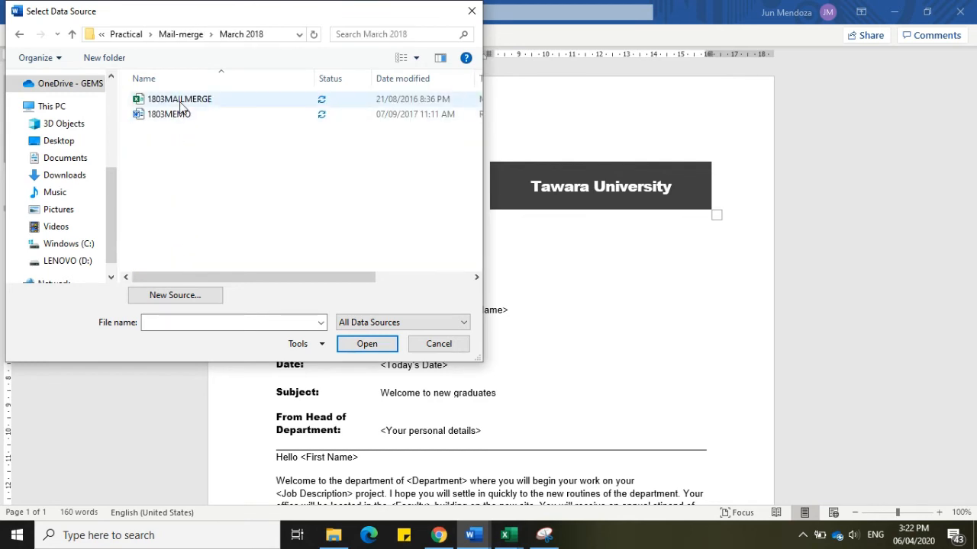
double_click(180, 102)
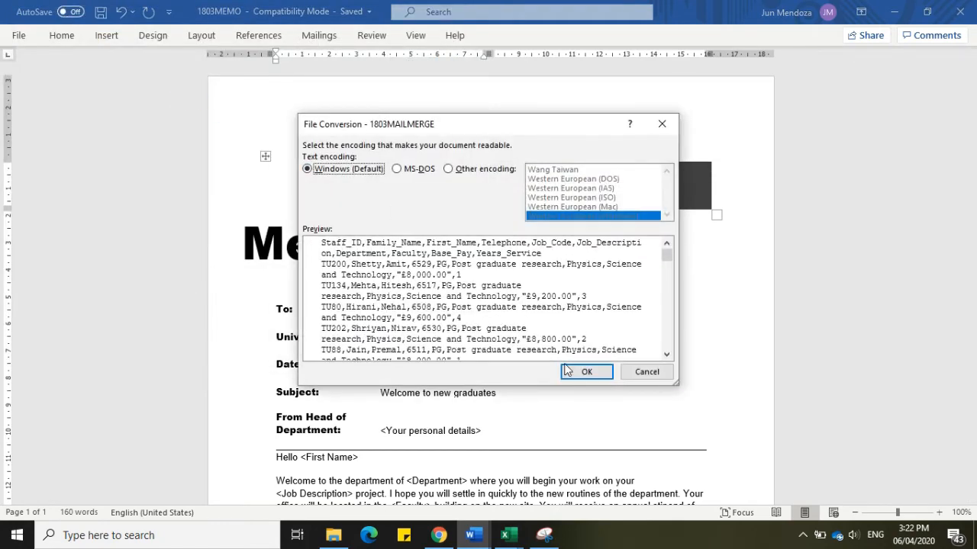
click(578, 373)
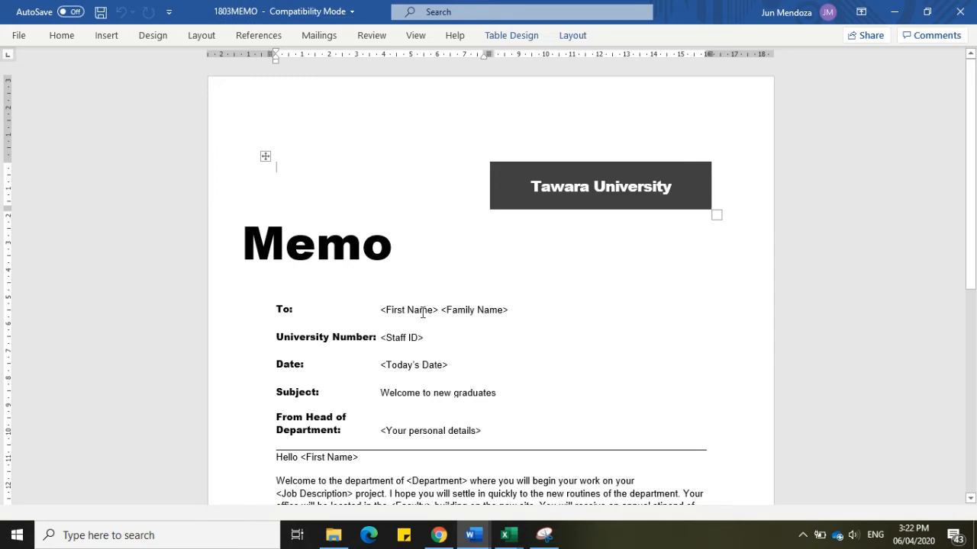
- Review the practice task's master document requirements and replace the <First Name> placeholder in the memo's To line with the First_Name merge field
key(alt+Tab)
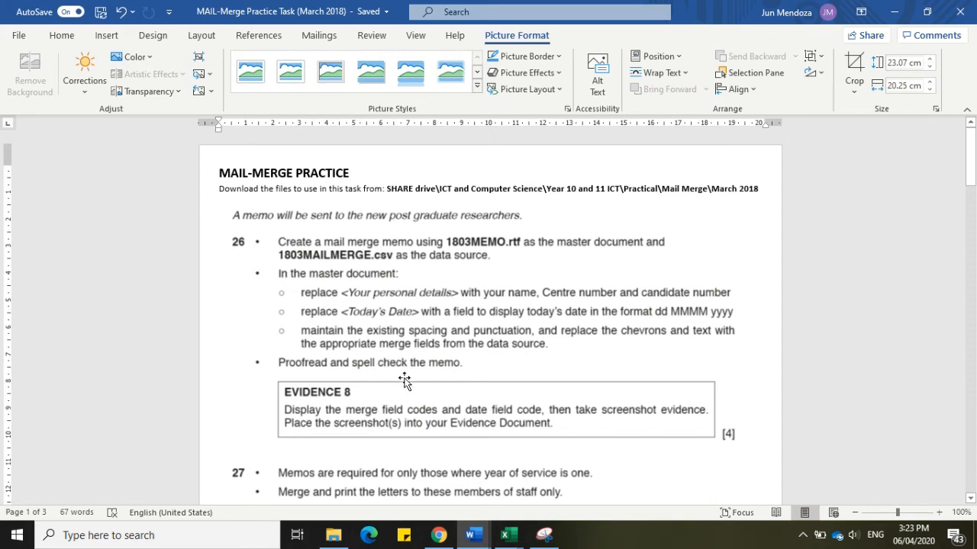
key(alt+Tab)
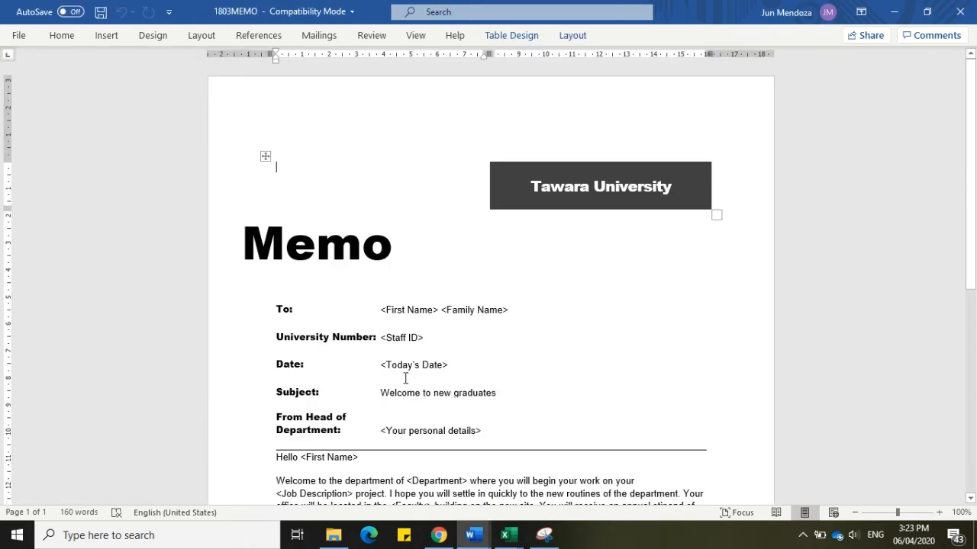
drag(378, 309, 402, 310)
key(ctrl+z)
drag(381, 311, 434, 307)
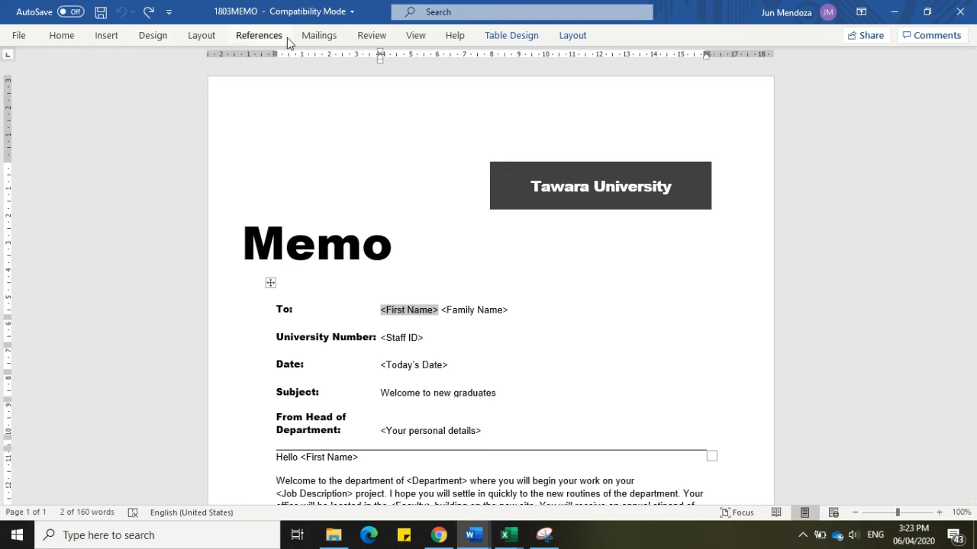
click(319, 35)
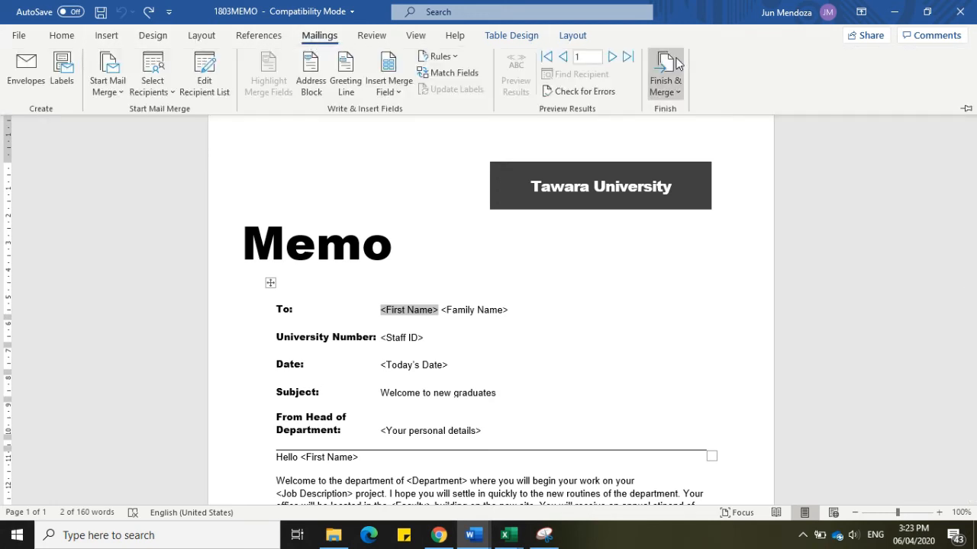
click(969, 110)
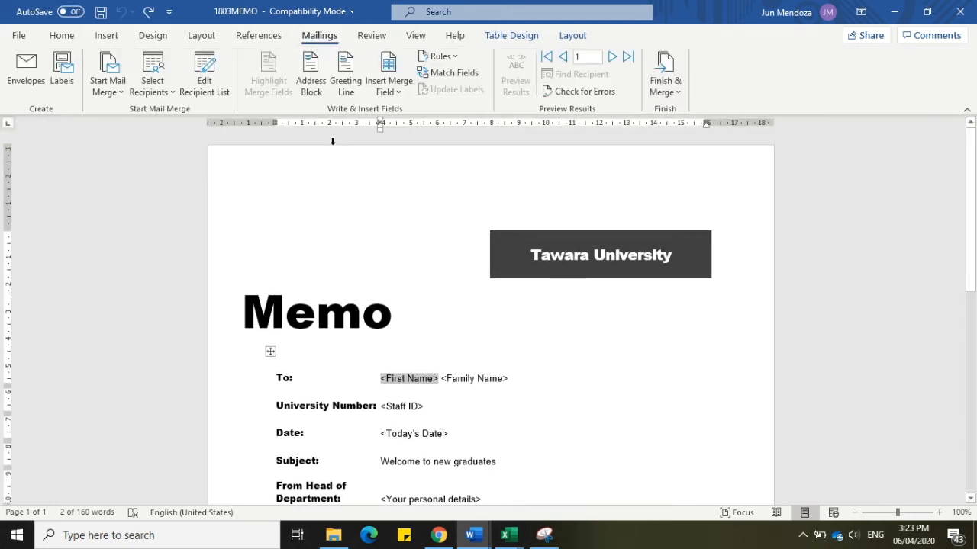
click(391, 92)
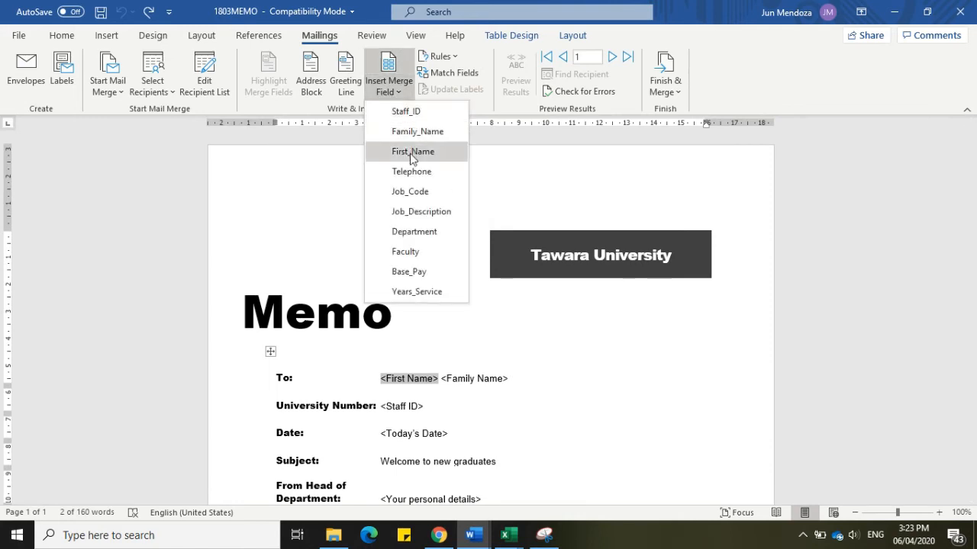
click(412, 152)
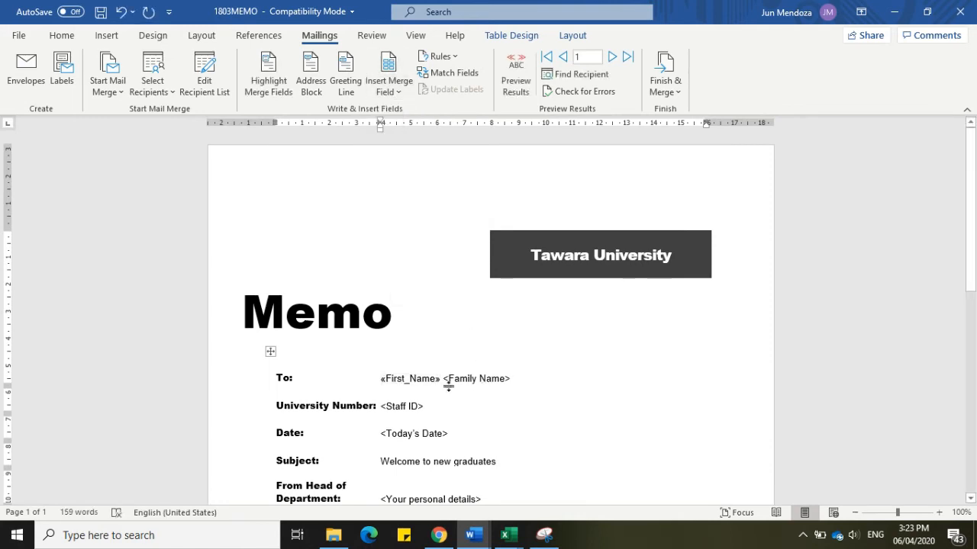
- Replace the <Family Name> placeholder in the memo's To line with the Family_Name merge field
key(shift+Right)
key(shift+Right)
key(shift+Right)
key(shift+Right)
key(shift+Right)
key(shift+Right)
key(shift+Right)
key(shift+Right)
key(shift+Right)
key(shift+Right)
key(shift+Right)
key(shift+Right)
key(shift+Right)
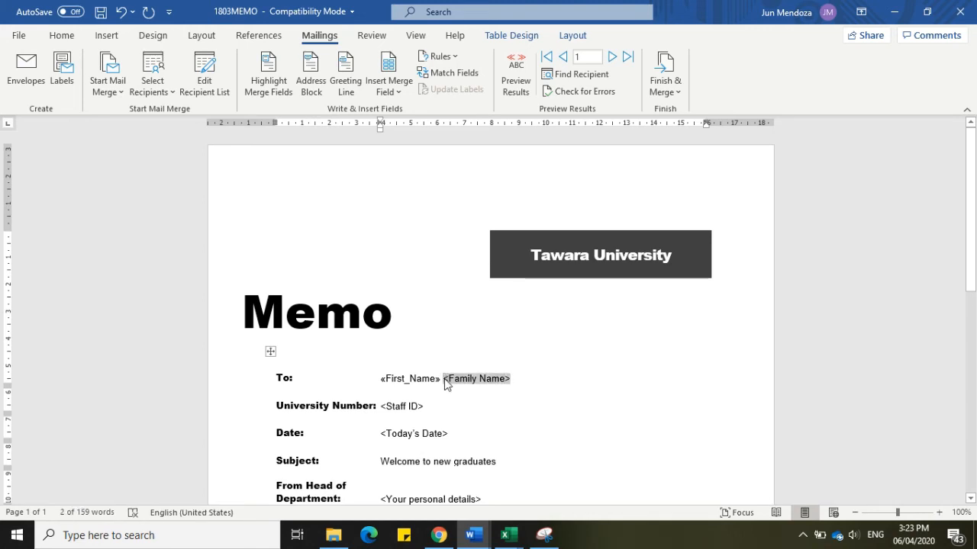
click(385, 90)
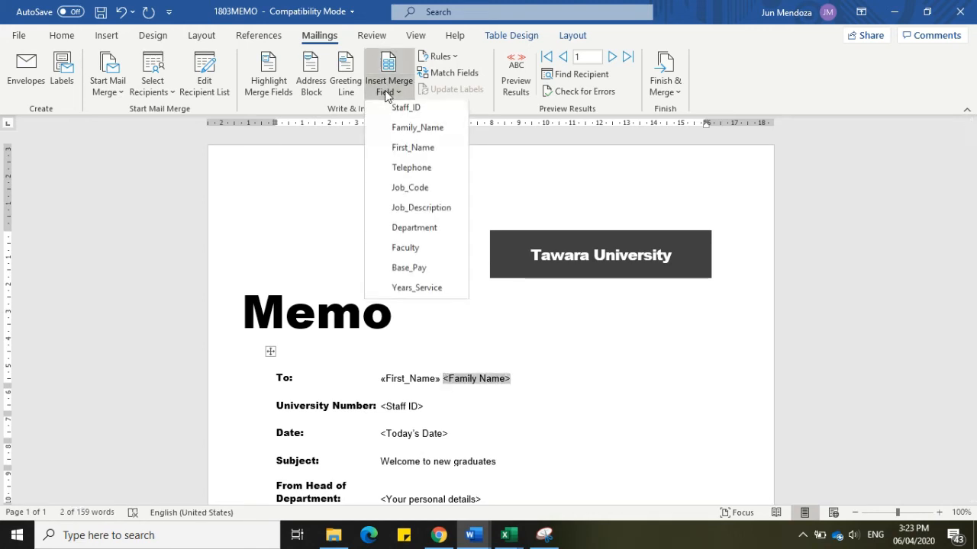
click(401, 133)
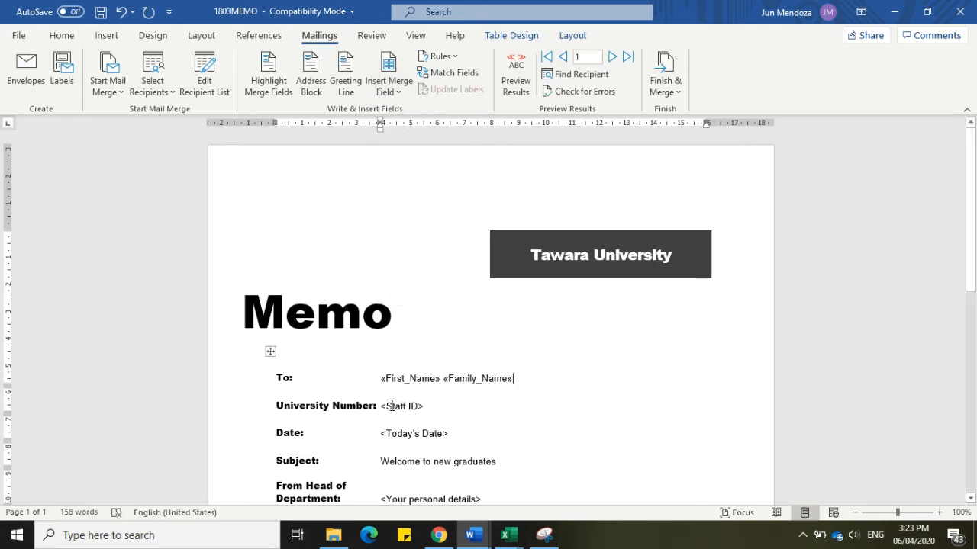
- Replace the <Staff ID> placeholder beside University Number with the Staff_ID merge field
key(shift+Right)
key(shift+Right)
key(shift+Right)
key(shift+Right)
key(shift+Right)
key(shift+Right)
key(shift+Right)
key(shift+Right)
key(shift+Right)
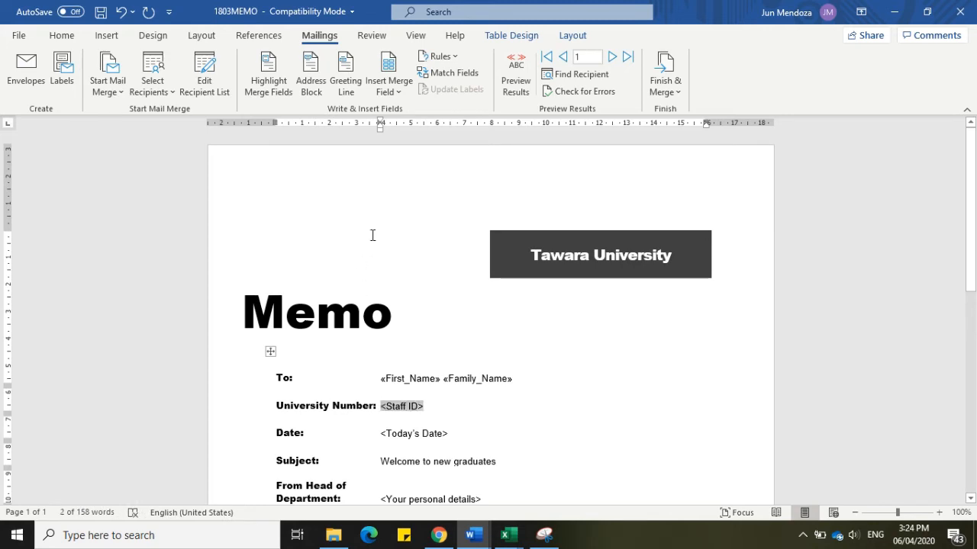
click(390, 90)
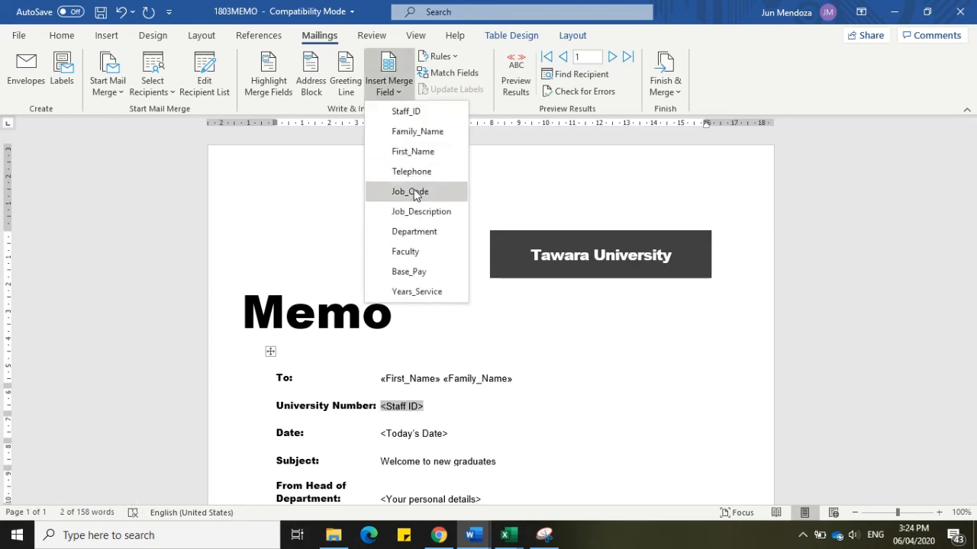
click(408, 112)
- Replace the <Today's Date> placeholder in the memo's Date line with the current date as plain text in the 6 April 2020 format
click(381, 432)
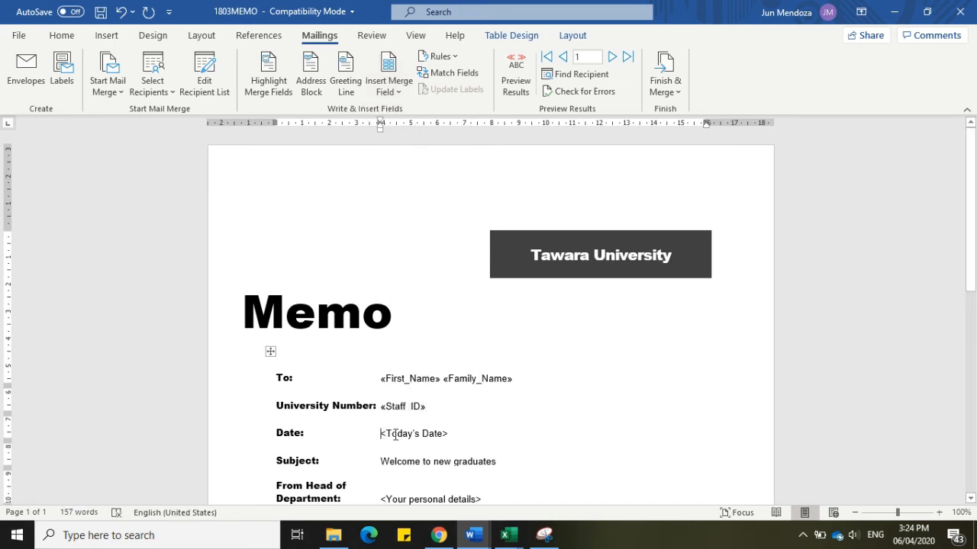
key(shift+Right)
key(shift+Right)
key(shift+Right)
key(shift+Right)
key(shift+Right)
key(shift+Right)
key(shift+Right)
key(shift+Right)
key(shift+Right)
key(shift+Right)
key(shift+Right)
key(shift+Right)
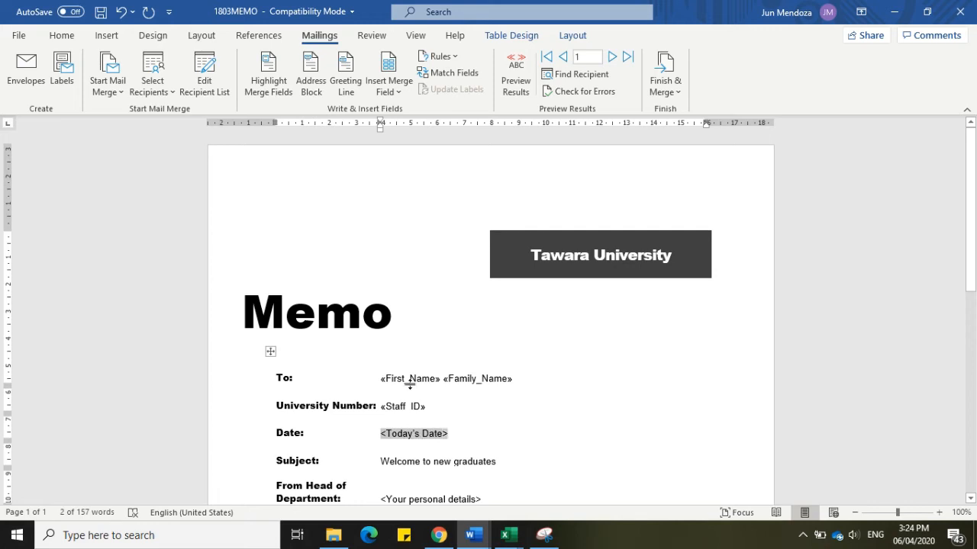
click(107, 36)
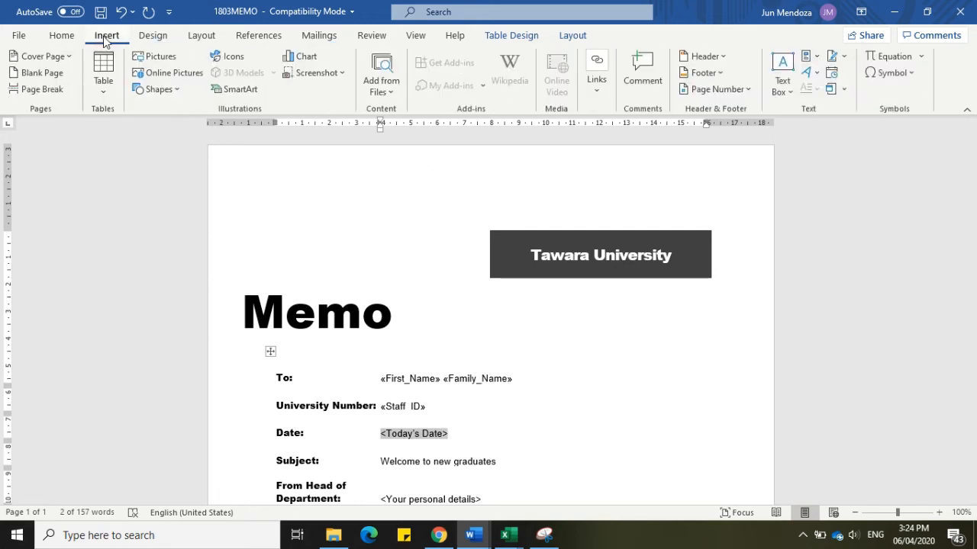
click(832, 73)
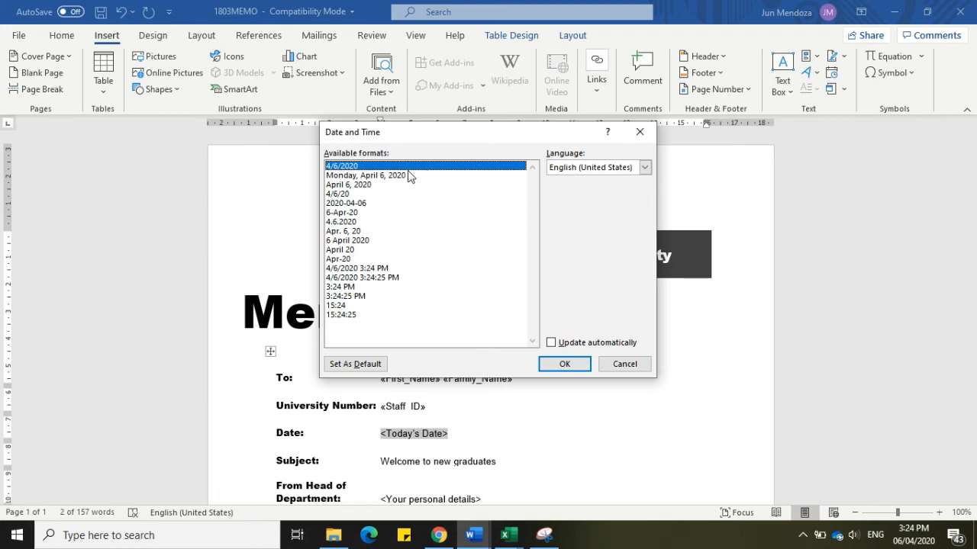
click(371, 195)
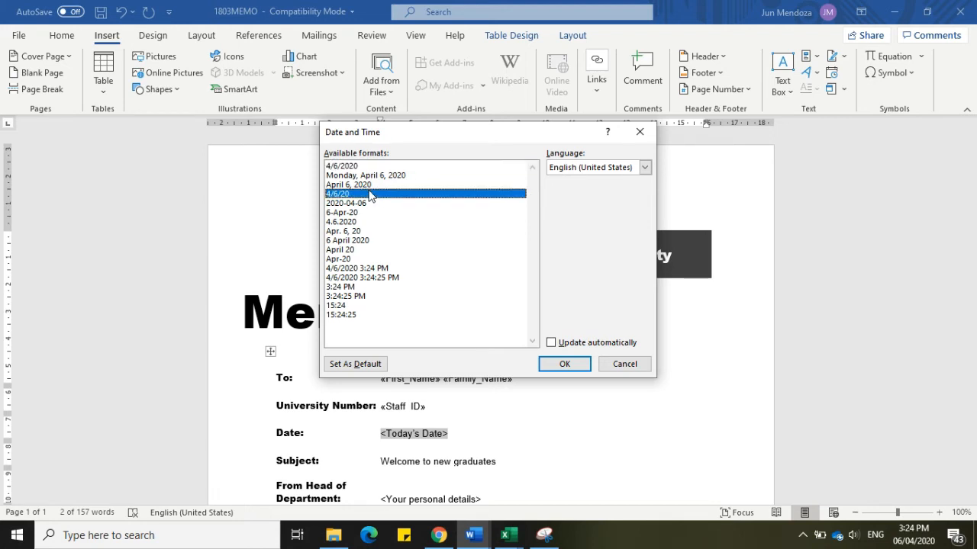
double_click(361, 240)
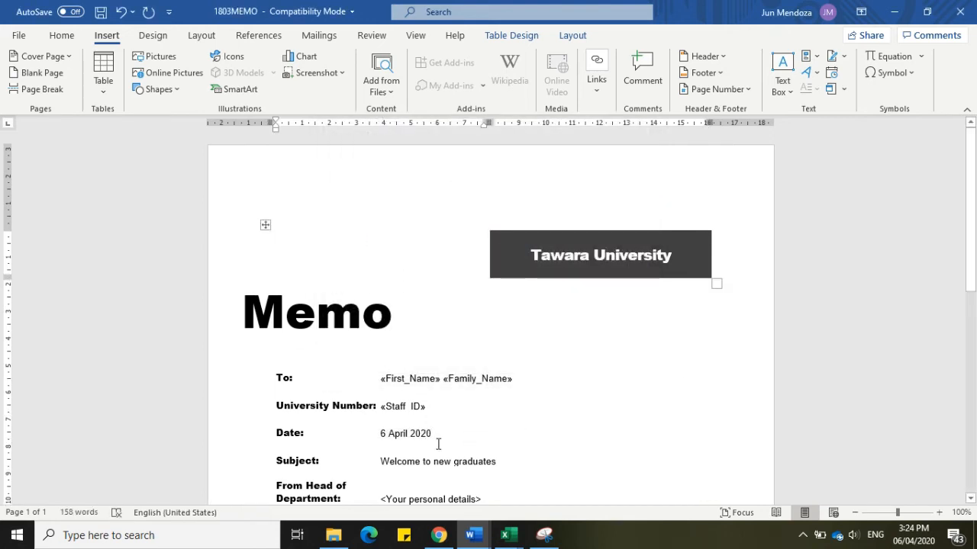
- Check whether the inserted date is a field and delete it from the memo's Date line
drag(437, 433, 374, 433)
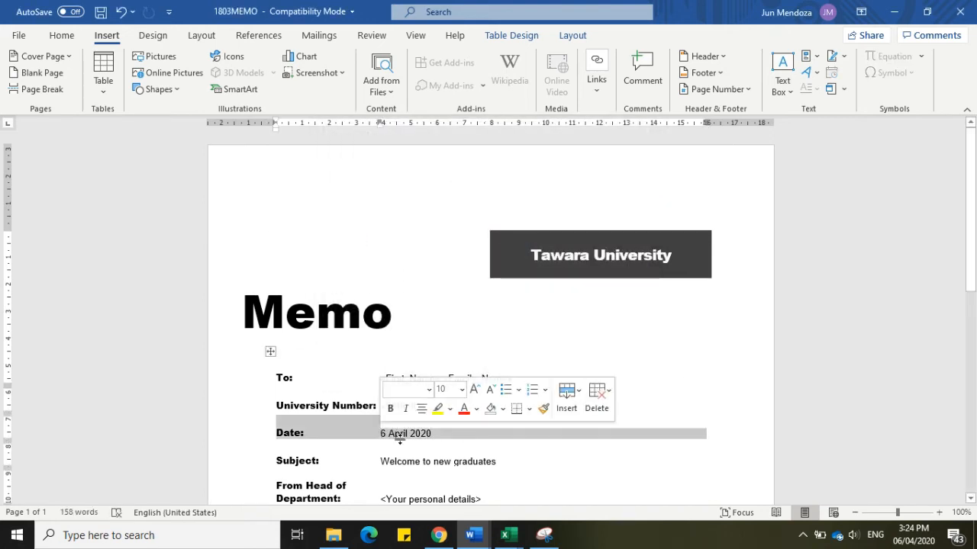
click(401, 437)
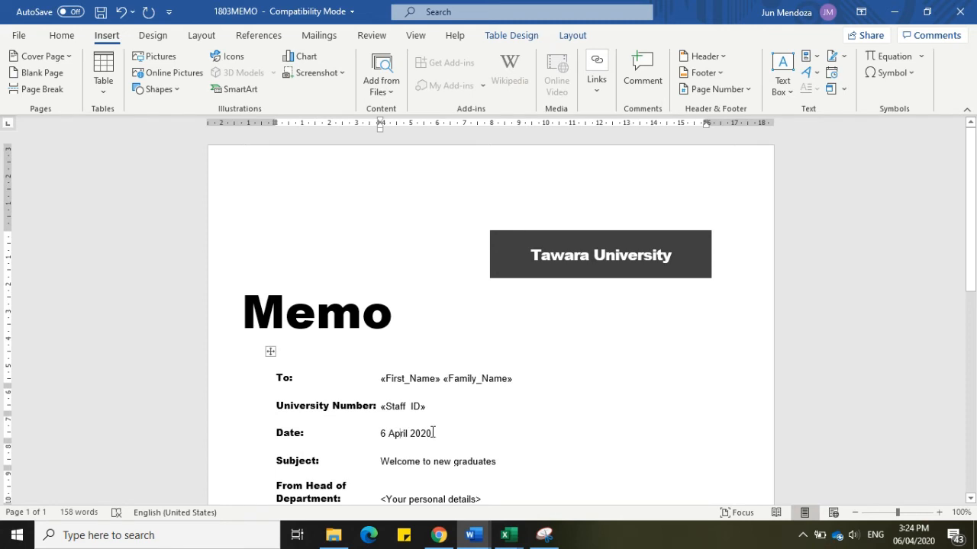
drag(433, 434, 380, 434)
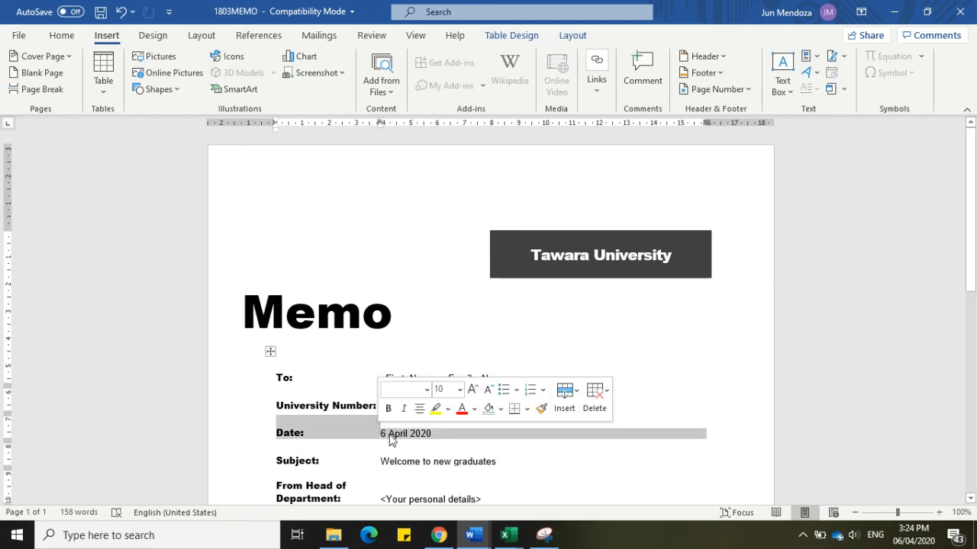
right_click(391, 436)
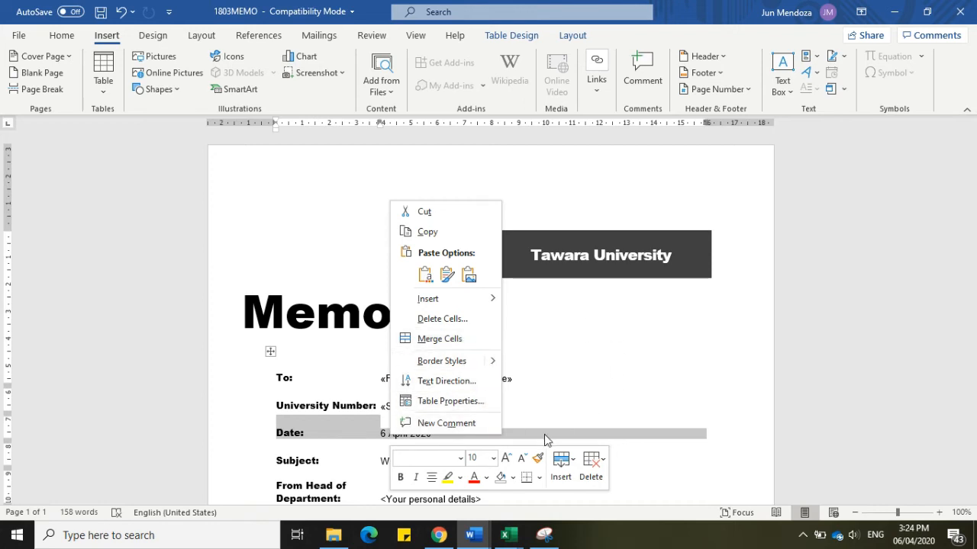
key(Escape)
click(522, 436)
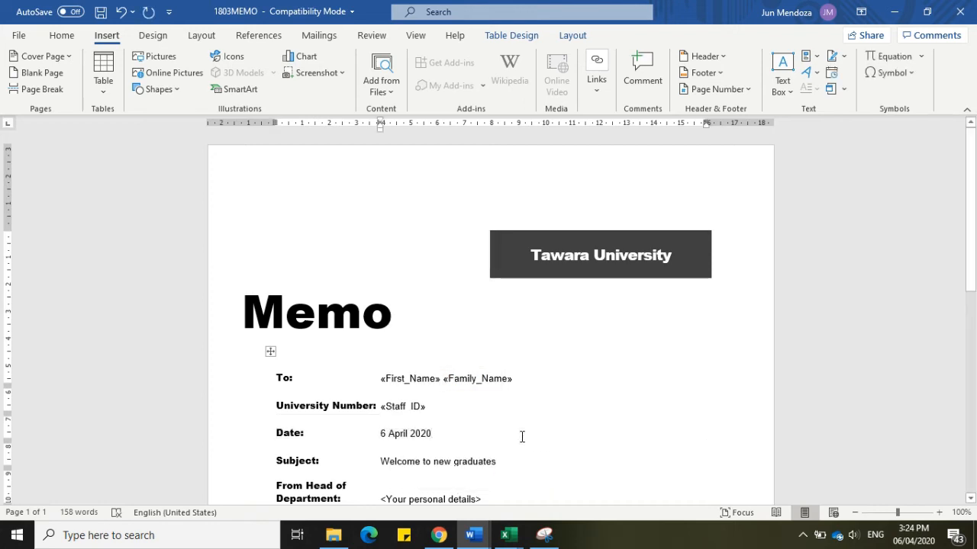
key(BackSpace)
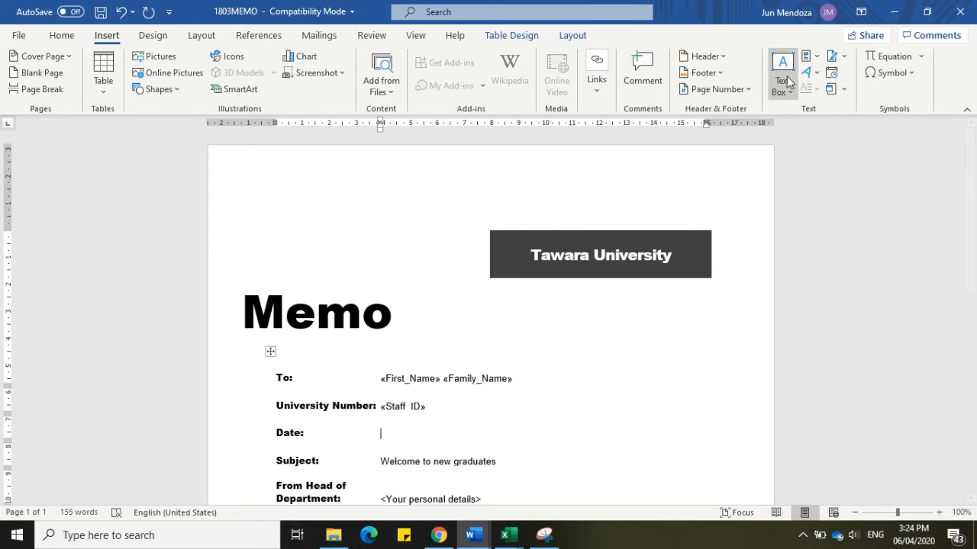
- Insert a Date field in the memo's Date line with the format dd MMMM yyyy
click(814, 58)
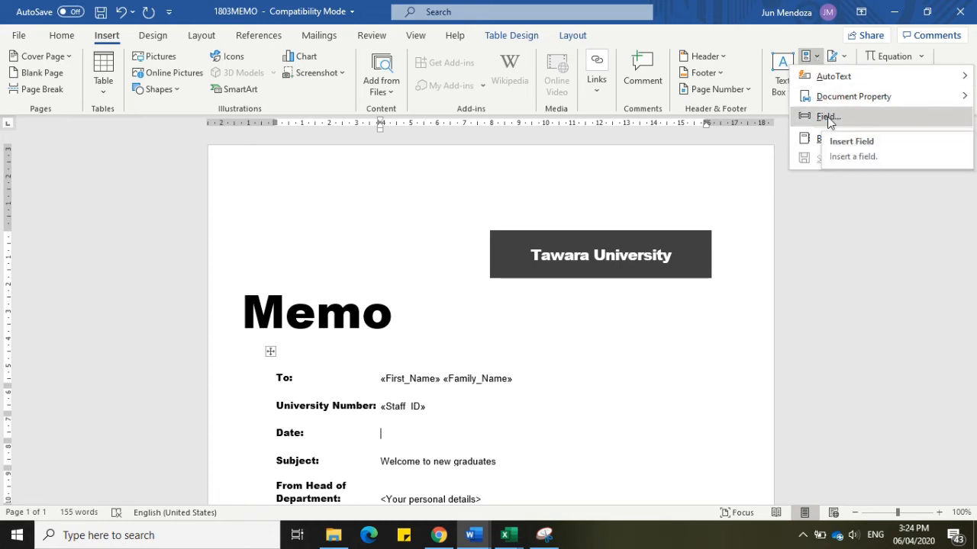
click(827, 117)
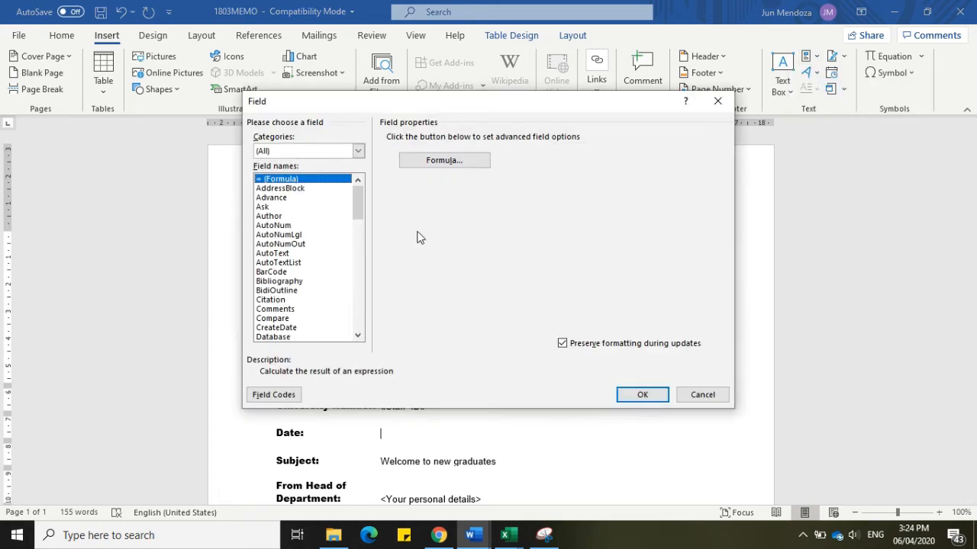
click(357, 335)
click(357, 335)
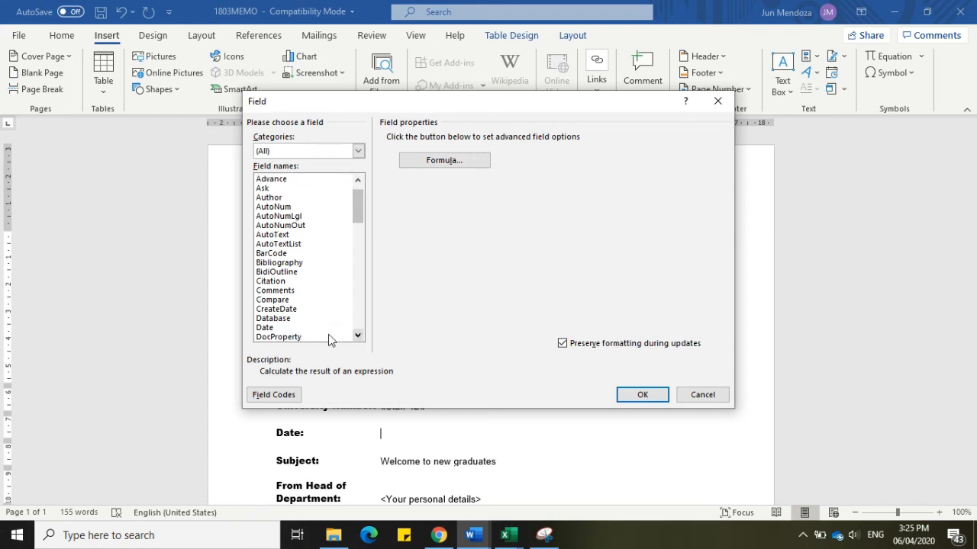
click(265, 328)
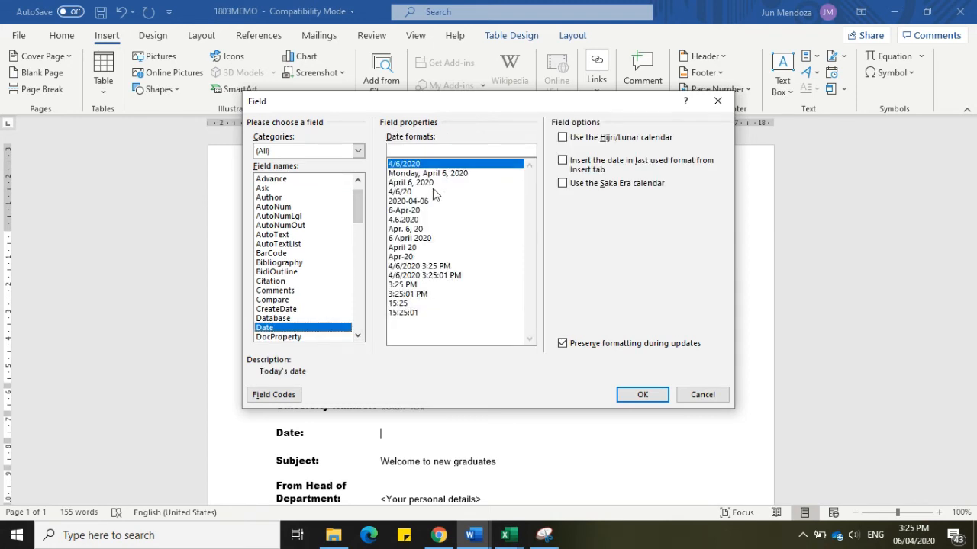
click(414, 239)
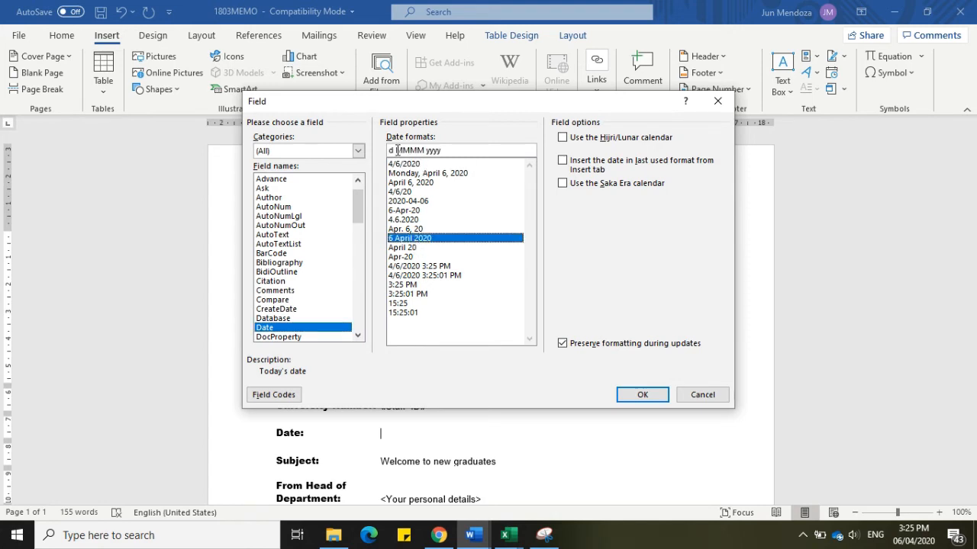
text(d)
click(665, 395)
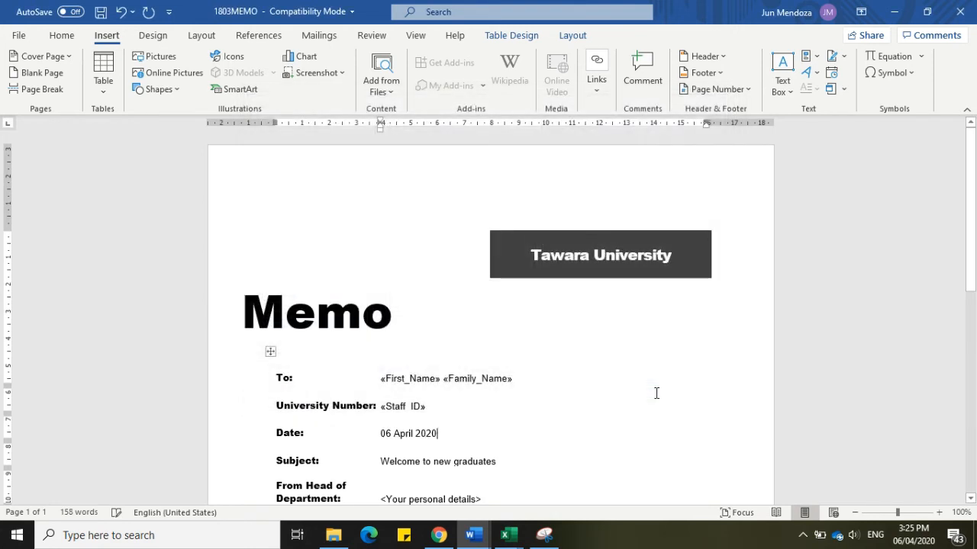
- Display the field code of the date in the memo's Date line
right_click(413, 436)
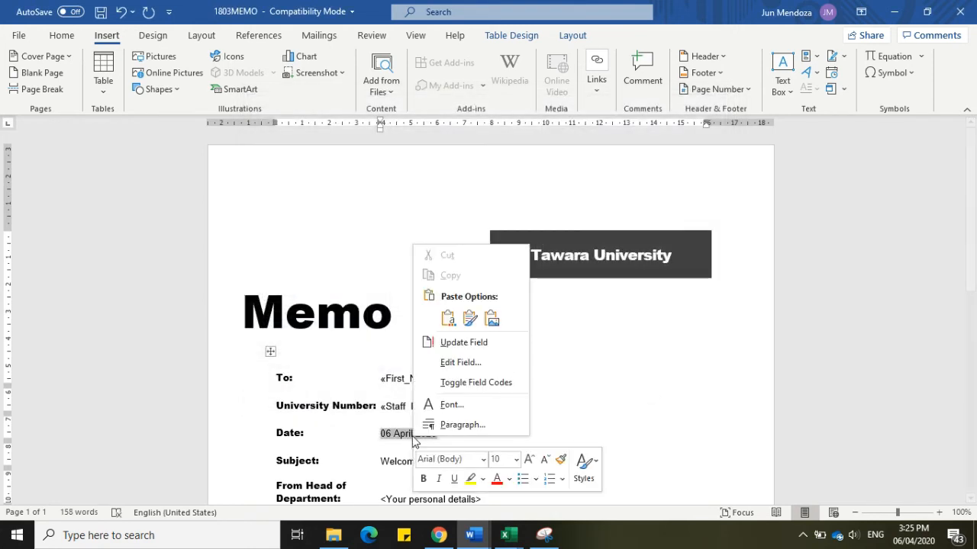
click(448, 383)
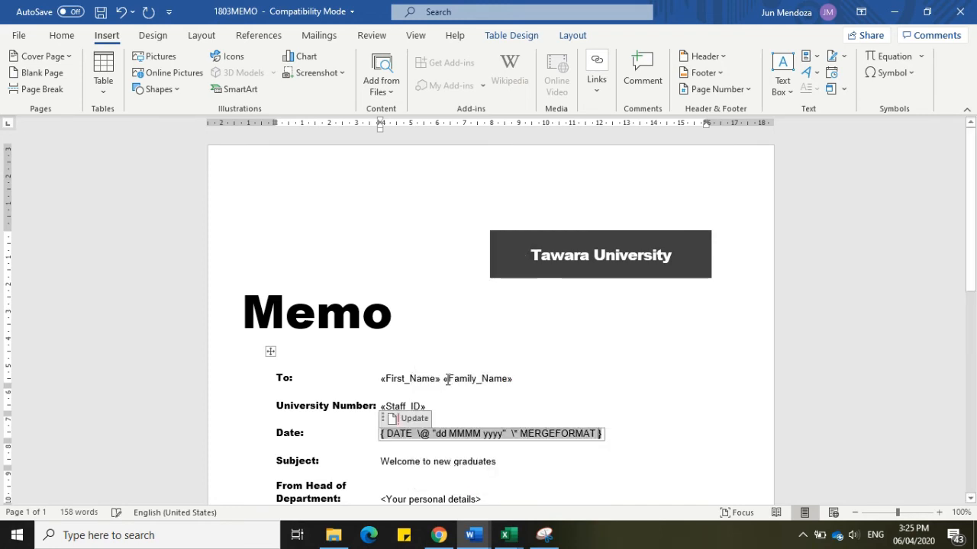
click(567, 447)
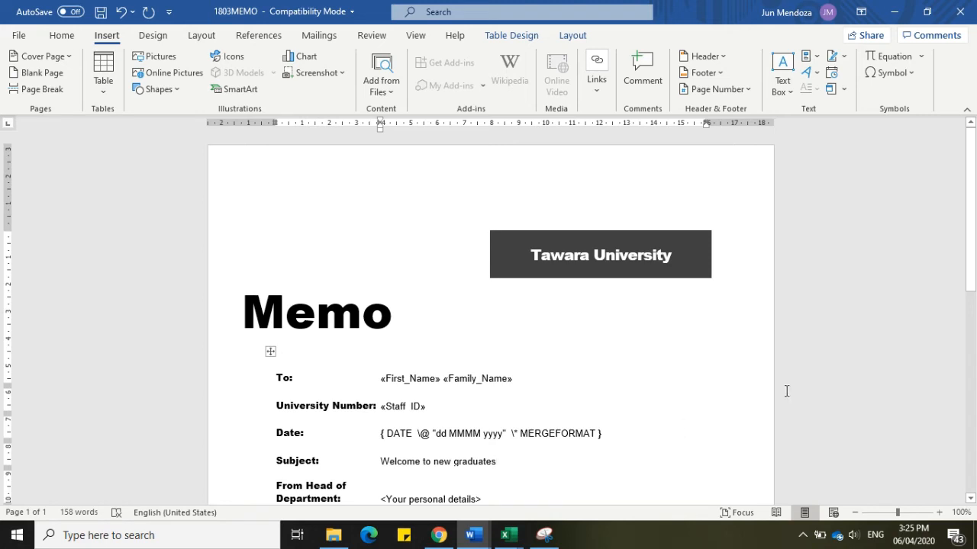
- Check the practice task's requirements and replace <Your personal details> in the From Head of Department line with the name, Centre number and candidate number
drag(969, 279, 976, 325)
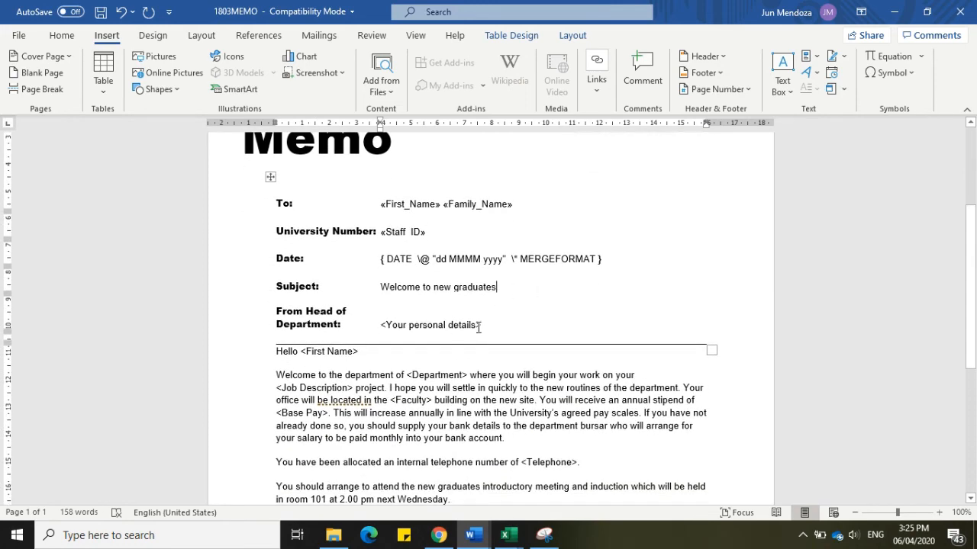
drag(487, 325, 381, 326)
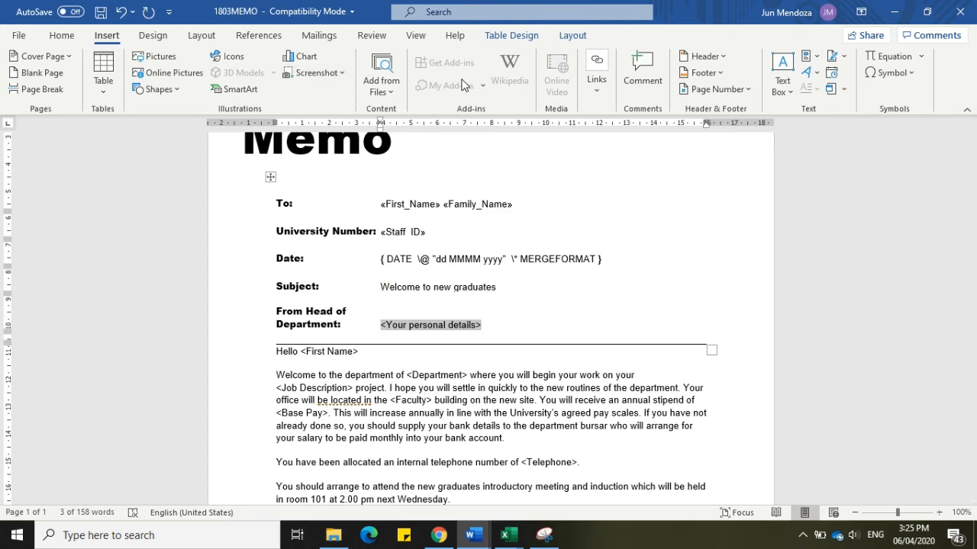
click(319, 36)
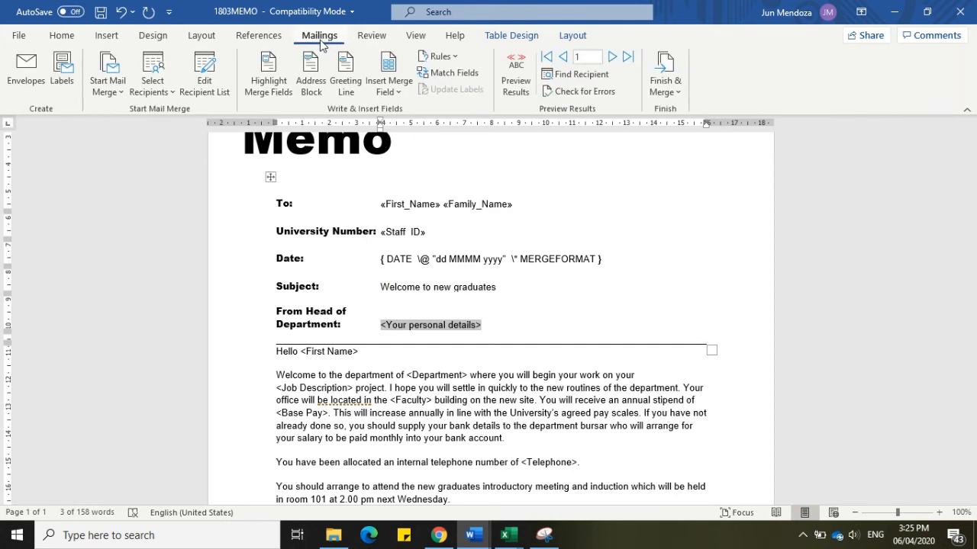
click(397, 90)
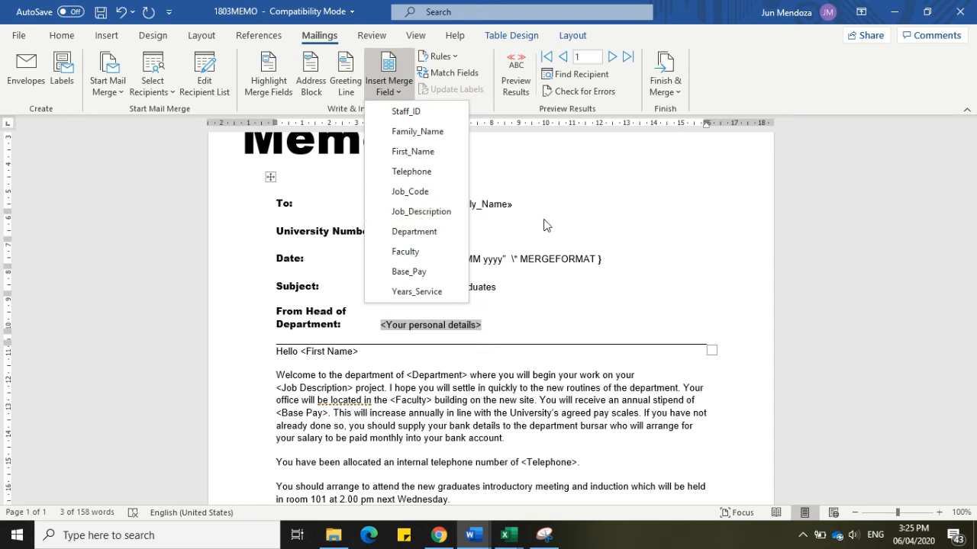
key(alt+Tab)
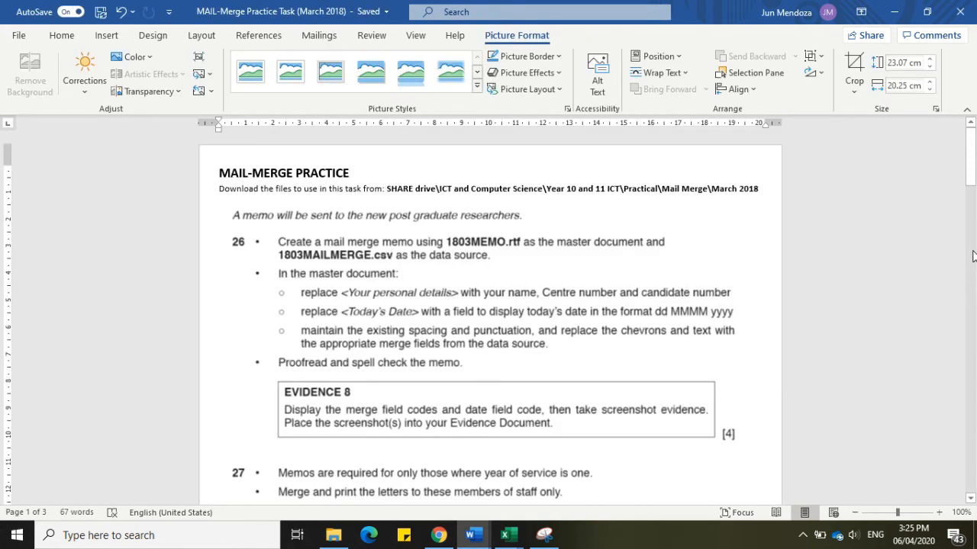
drag(971, 166, 972, 198)
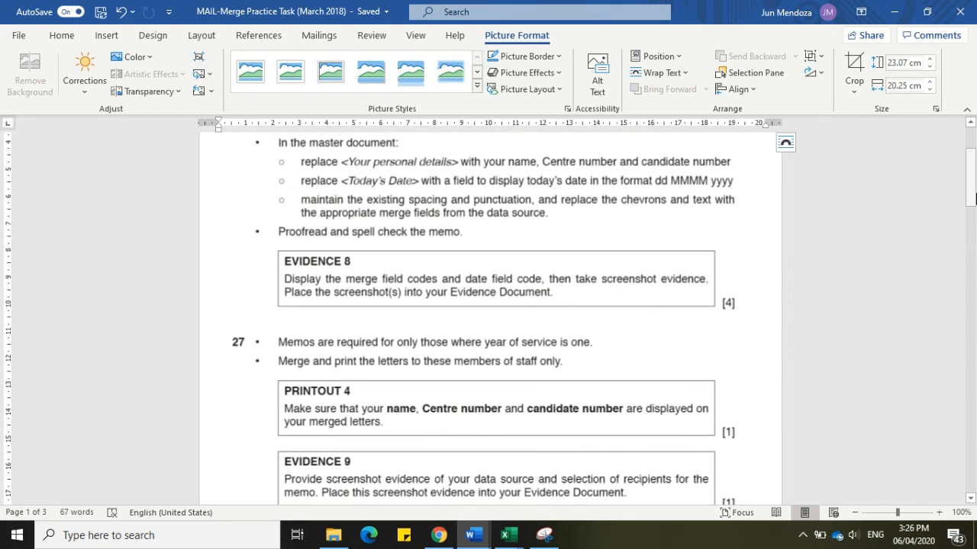
key(alt+Tab)
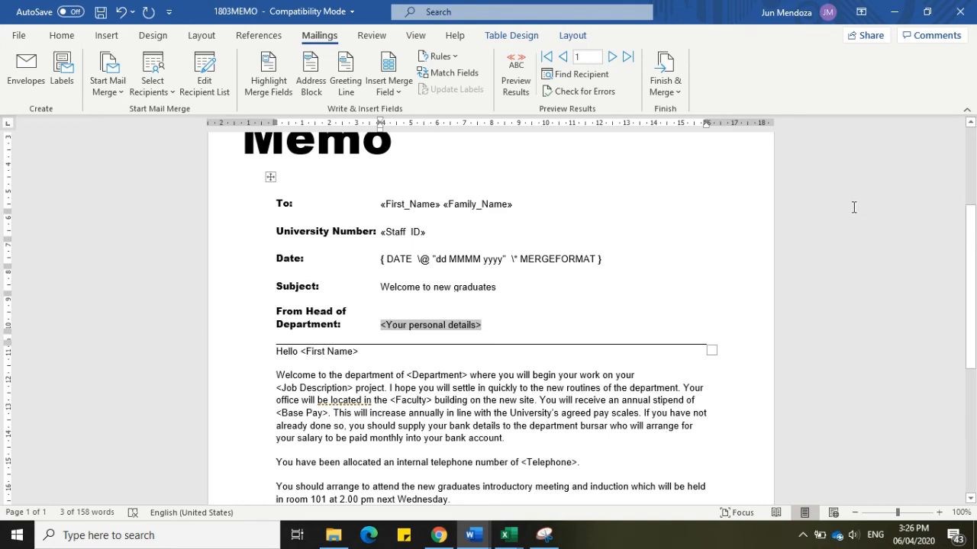
text(Name AE229 0000)
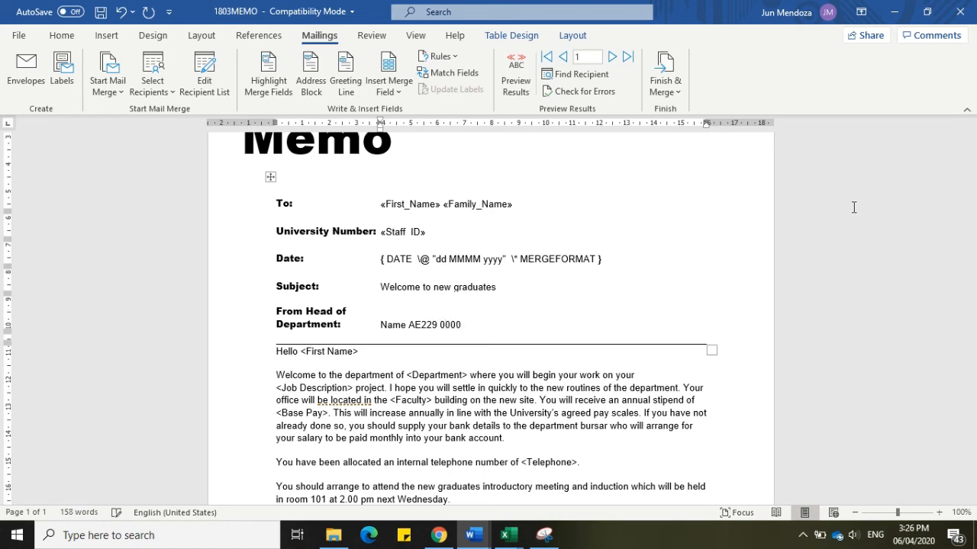
- Replace the <First Name> placeholder in the Hello greeting with the First_Name merge field
scroll(843, 252, down, 3)
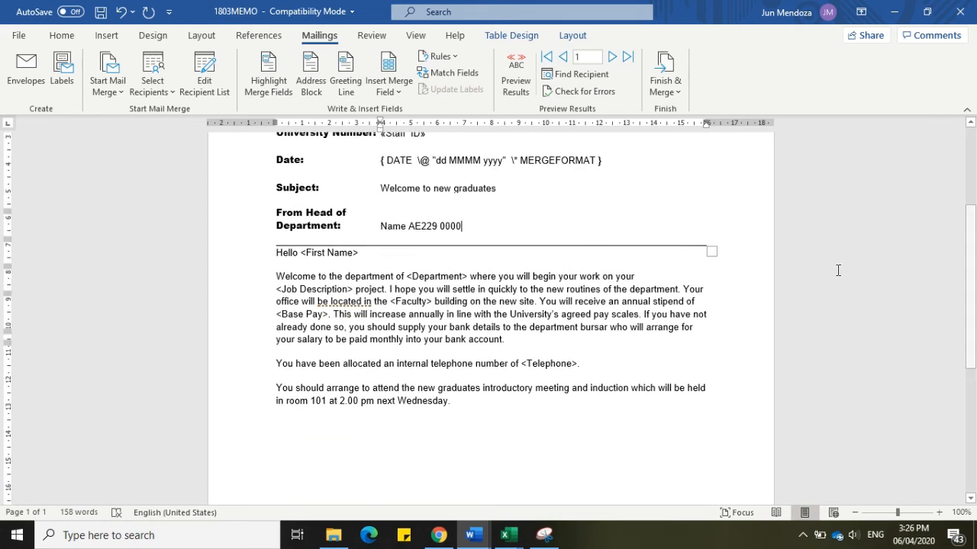
scroll(523, 292, up, 3)
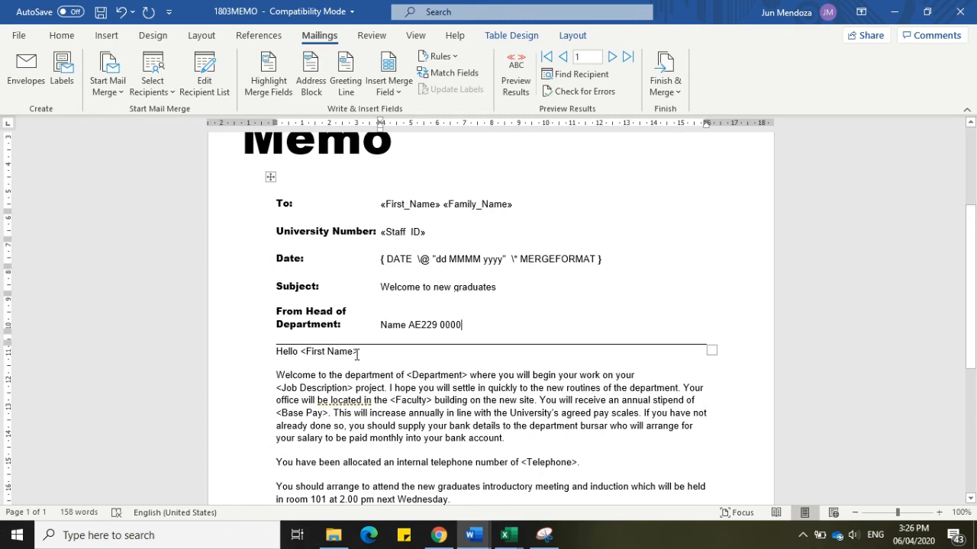
drag(356, 355, 313, 361)
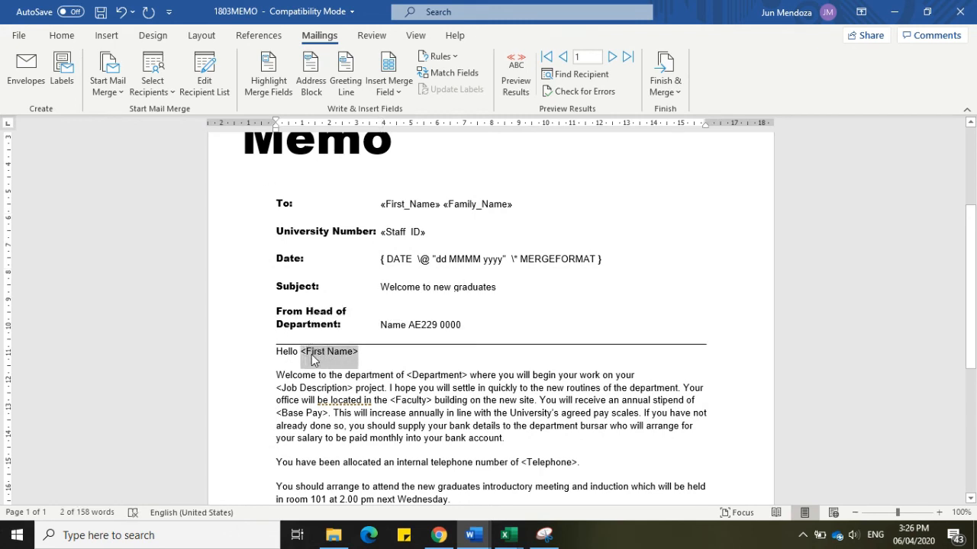
click(388, 86)
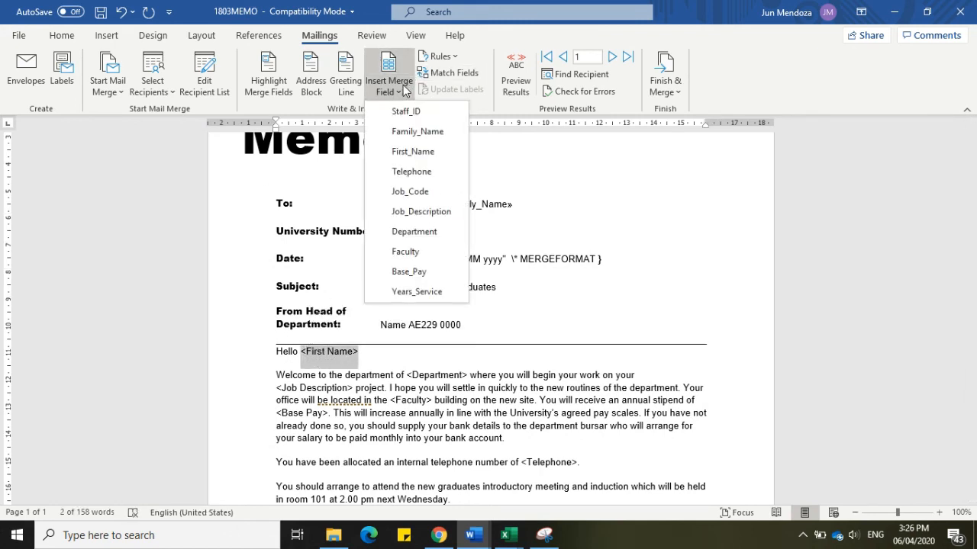
click(412, 152)
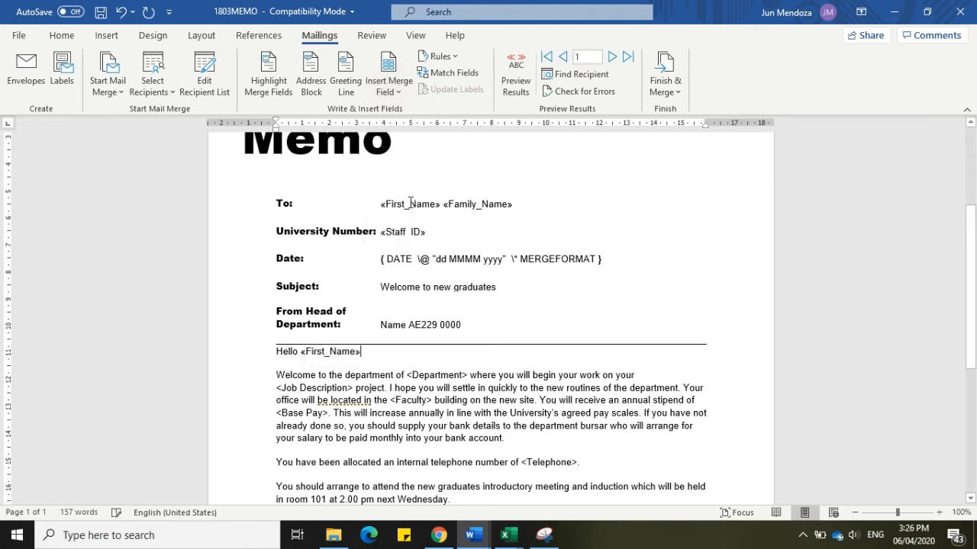
- Replace the <Department> placeholder in the welcome paragraph with the Department merge field
double_click(416, 375)
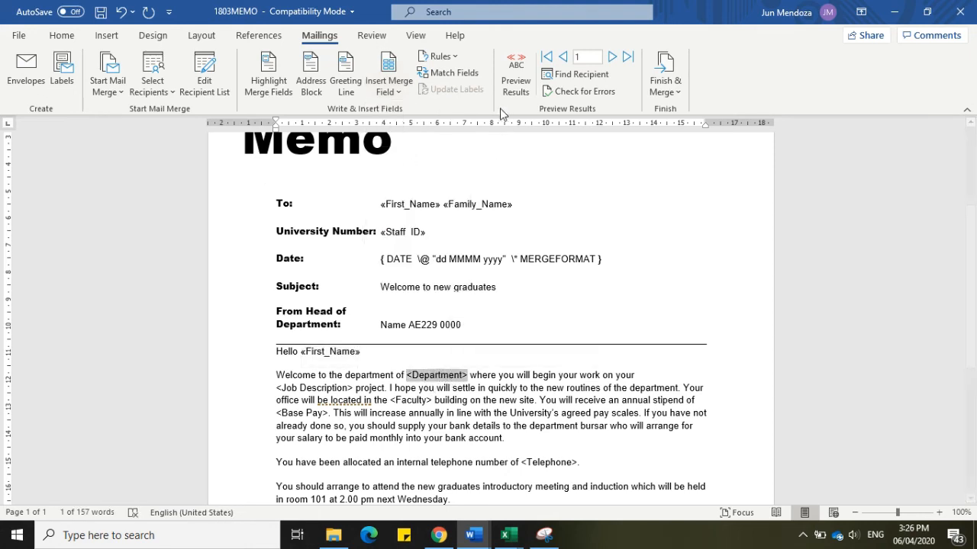
click(387, 84)
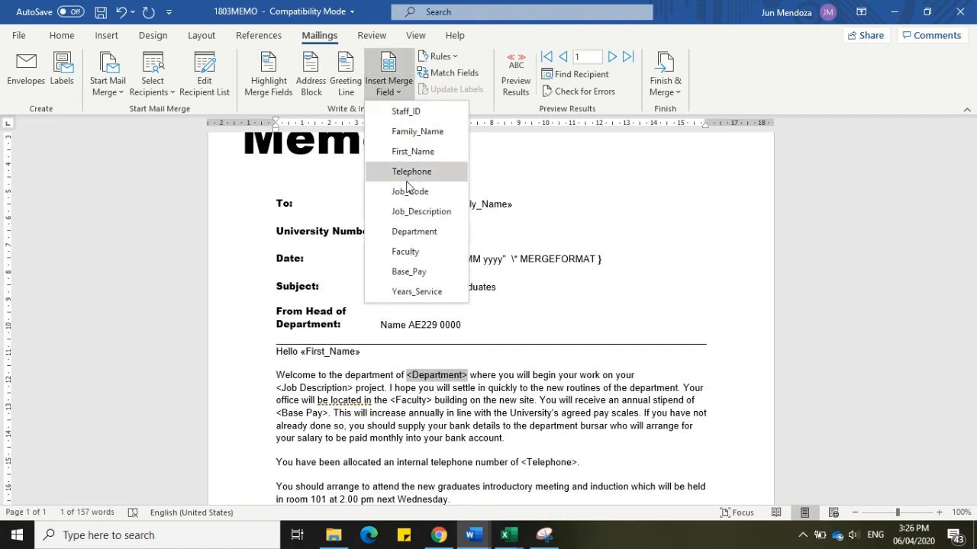
click(413, 231)
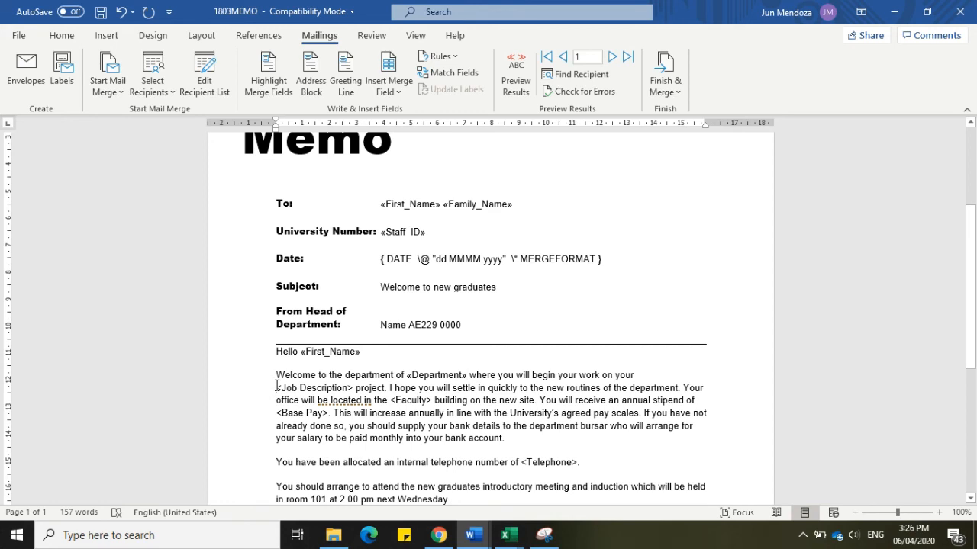
- Replace the <Job Description> placeholder before "project" with the Job_Description merge field
key(shift+Right)
key(shift+Right)
key(shift+Right)
key(shift+Right)
key(shift+Right)
key(shift+Right)
key(shift+Right)
key(shift+Right)
key(shift+Right)
key(shift+Right)
key(shift+Right)
key(shift+Right)
key(shift+Right)
key(shift+Right)
key(shift+Right)
key(shift+Right)
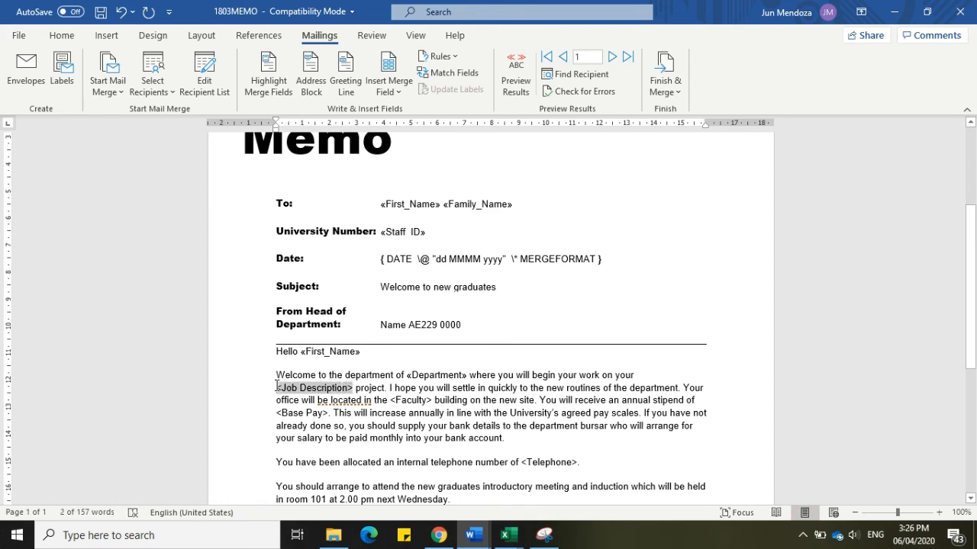
click(393, 92)
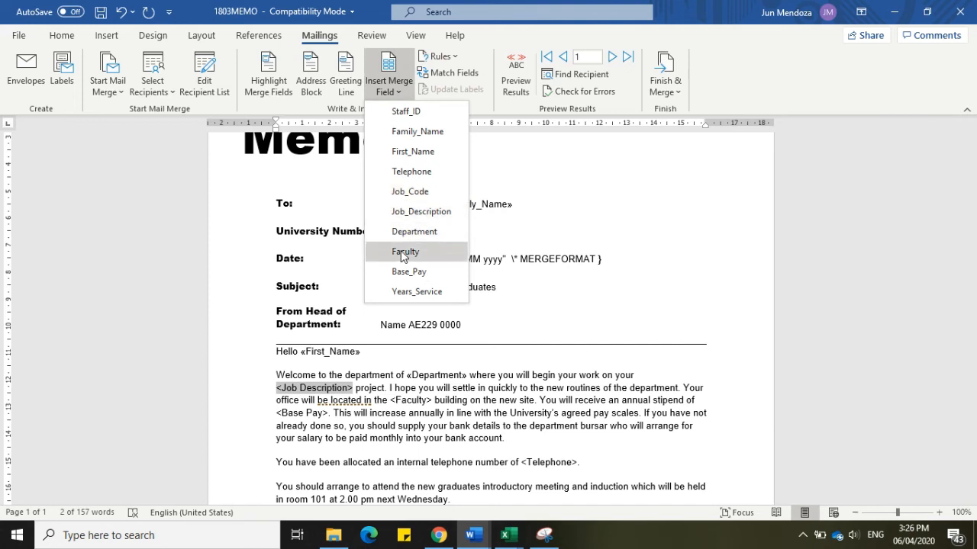
click(418, 211)
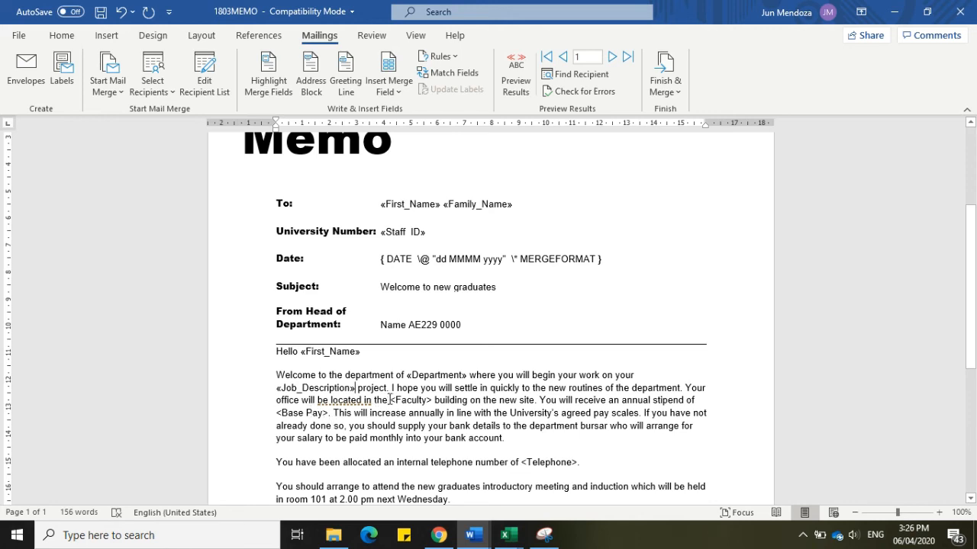
- Replace the <Faculty> placeholder in the office location sentence with the Faculty merge field
drag(390, 401, 412, 403)
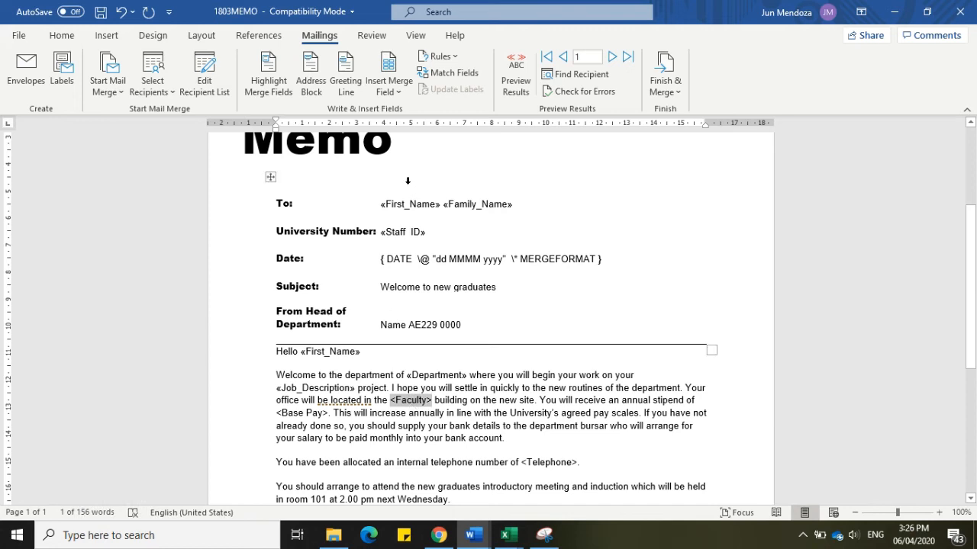
click(391, 90)
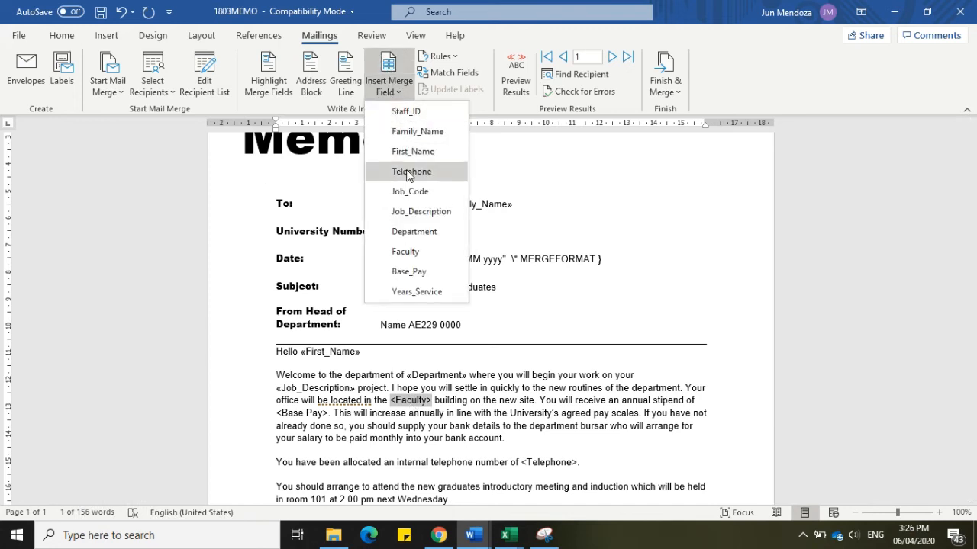
click(411, 252)
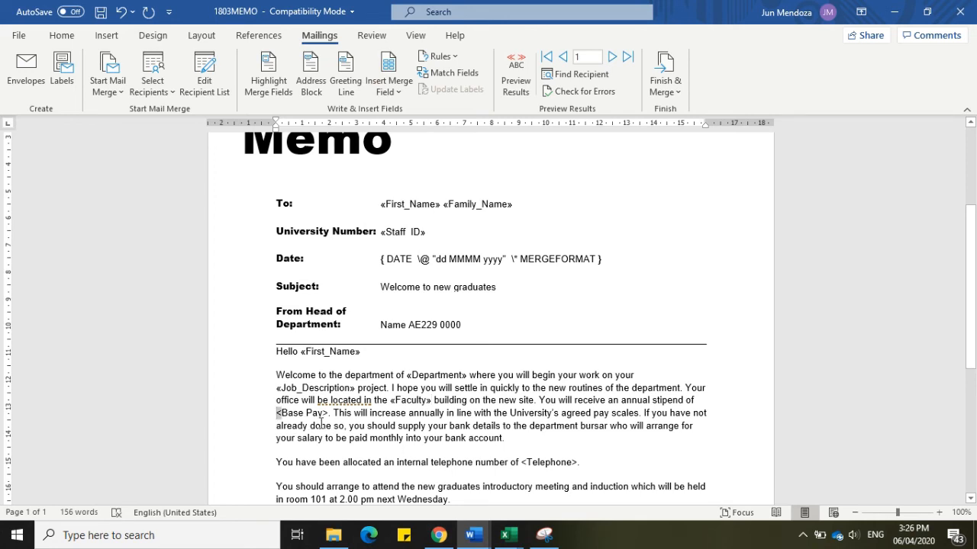
- Replace the <Base Pay> placeholder in the annual stipend sentence with the Base_Pay merge field
key(shift+Right)
key(shift+Right)
key(shift+Right)
key(shift+Right)
key(shift+Right)
key(shift+Right)
key(shift+Right)
key(shift+Right)
key(shift+Right)
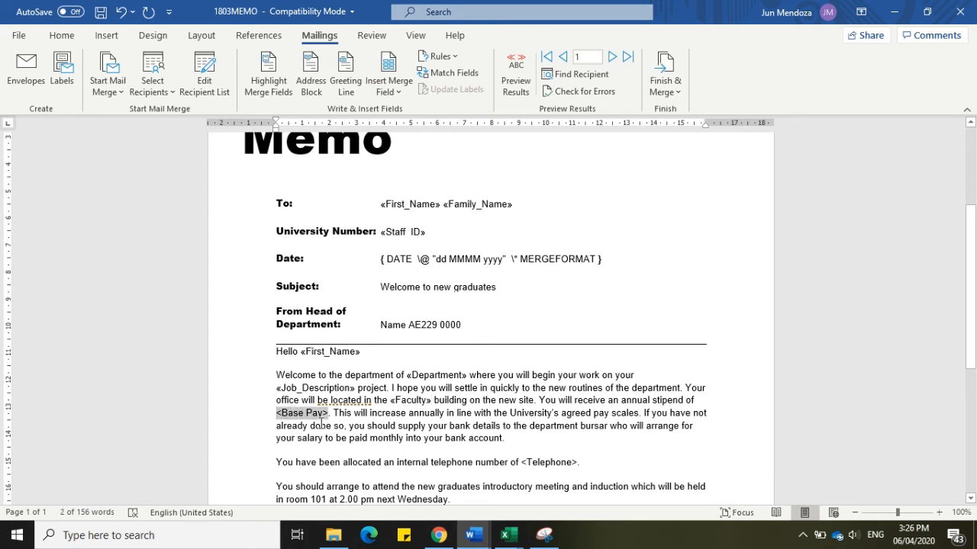
click(390, 90)
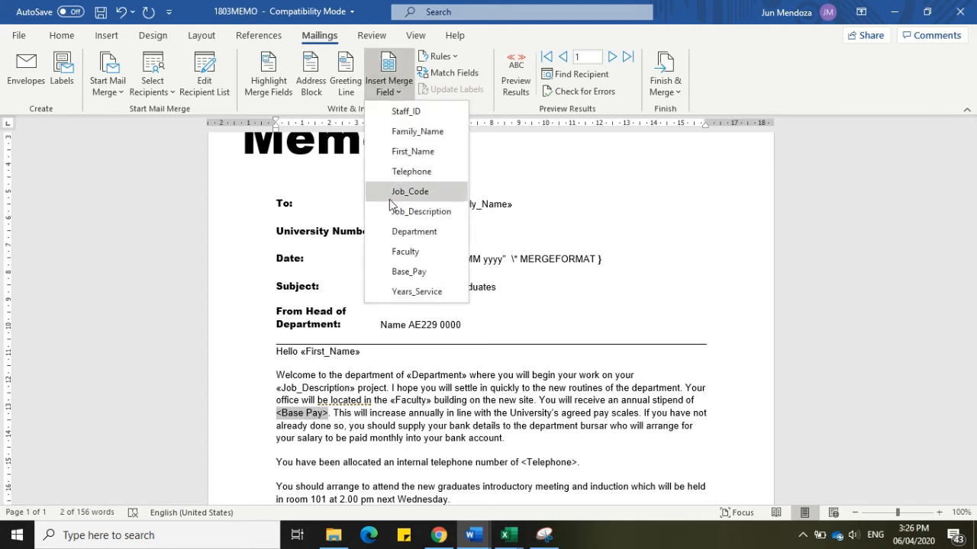
click(412, 273)
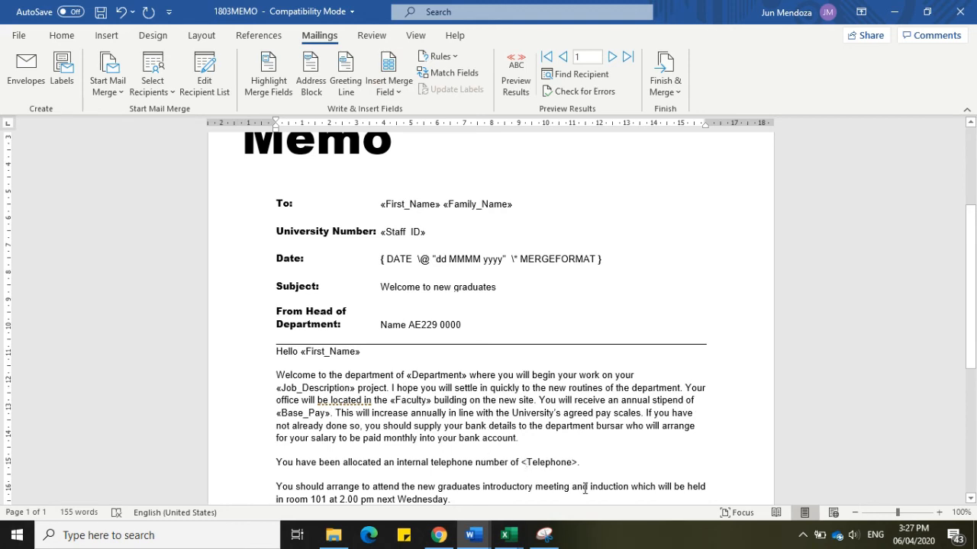
- Replace the <Telephone> placeholder in the internal telephone number sentence with the Telephone merge field
key(shift+Right)
key(shift+Right)
key(shift+Right)
key(shift+Right)
key(shift+Right)
key(shift+Right)
key(shift+Right)
key(shift+Right)
key(shift+Right)
key(shift+Right)
key(shift+Right)
key(shift+Right)
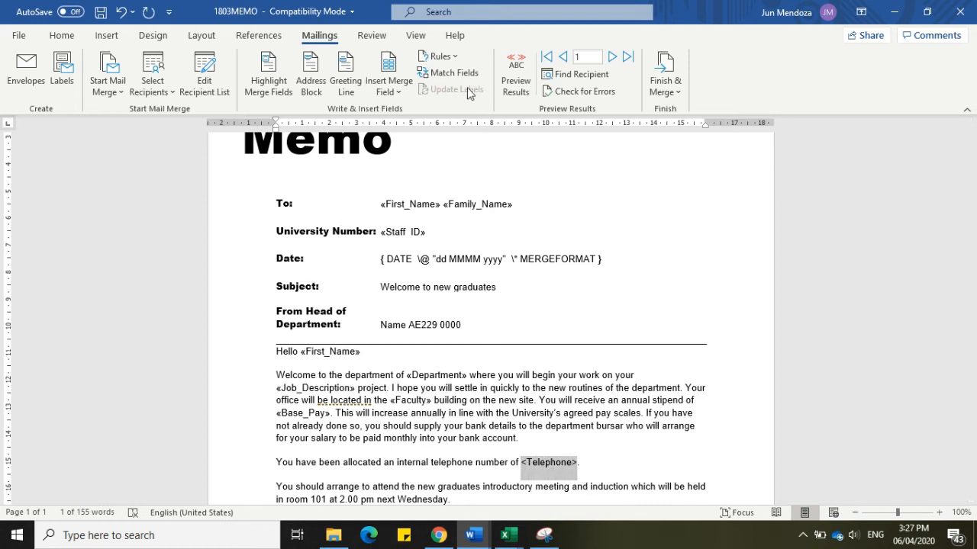
click(390, 94)
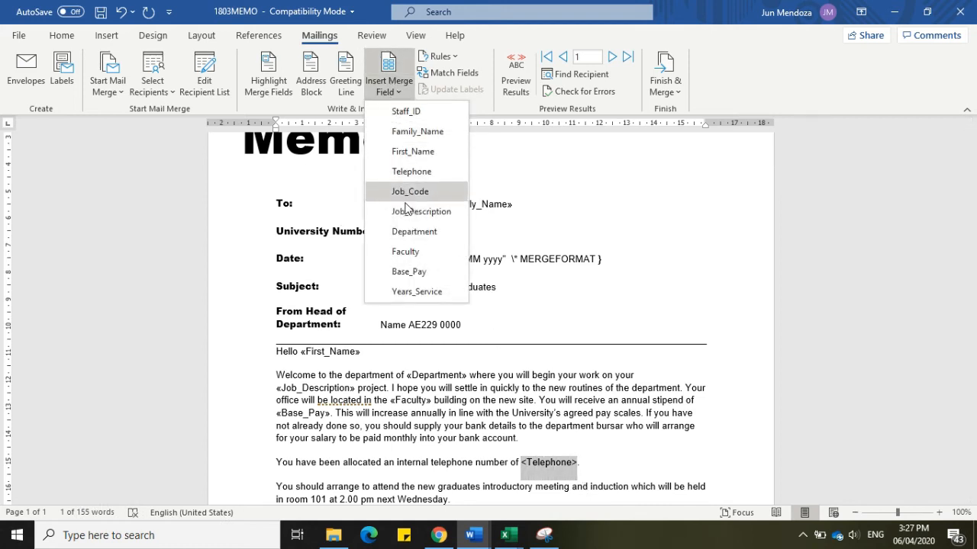
click(405, 172)
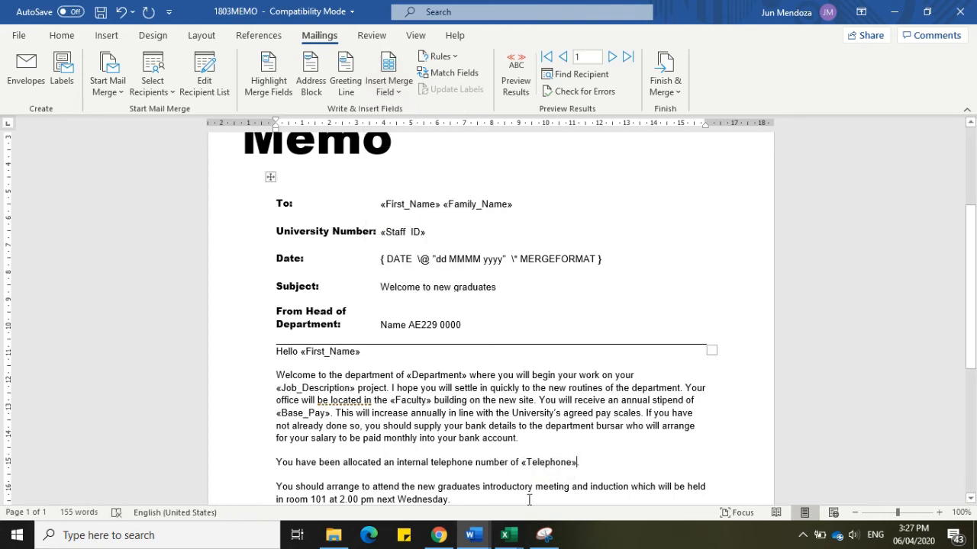
- Check the practice task's Evidence 8 requirement and display the field codes of all merge fields in the memo
scroll(973, 273, down, 2)
drag(972, 273, 975, 229)
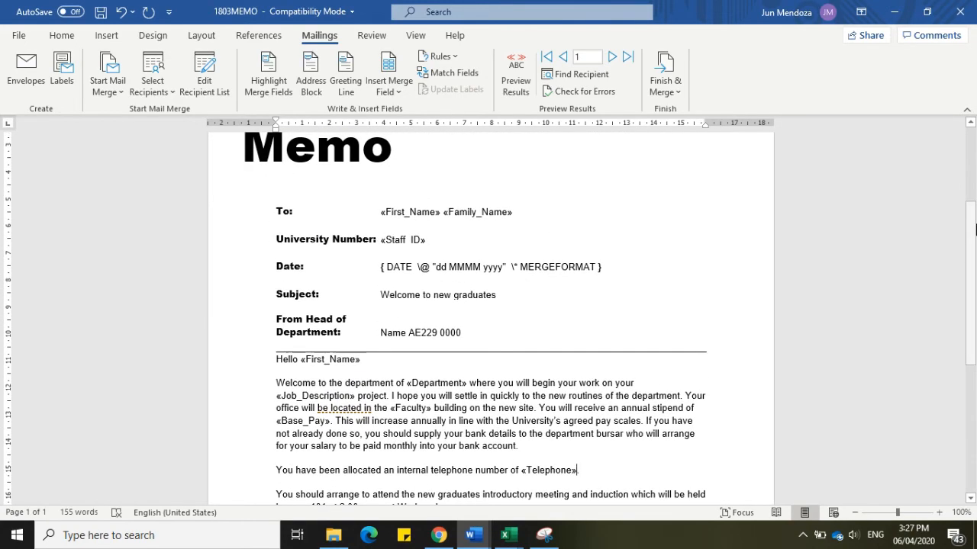
key(alt+Tab)
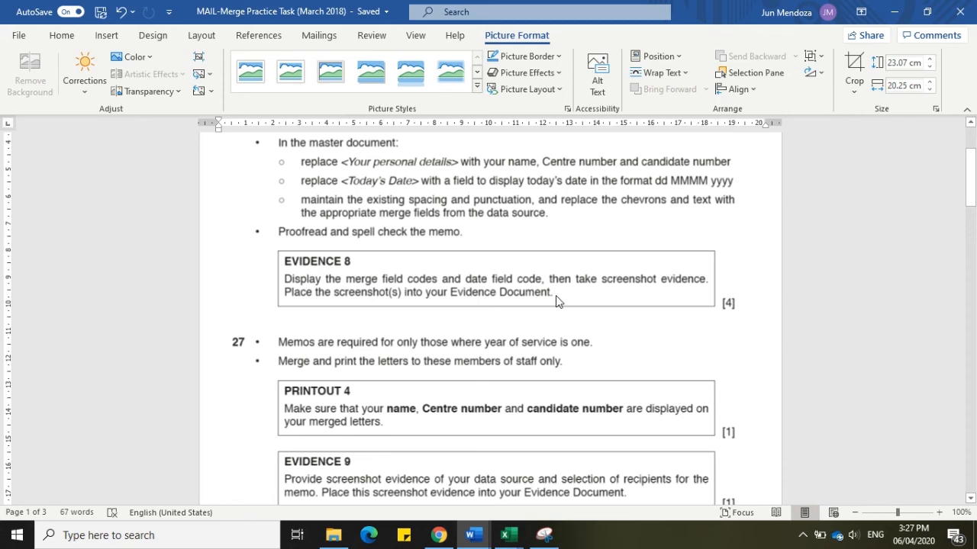
key(alt+Tab)
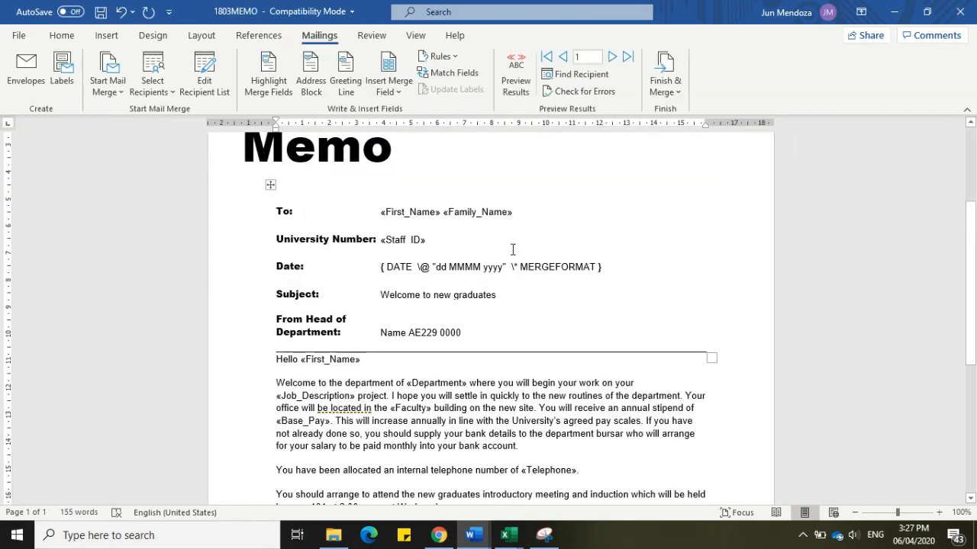
key(ctrl+a)
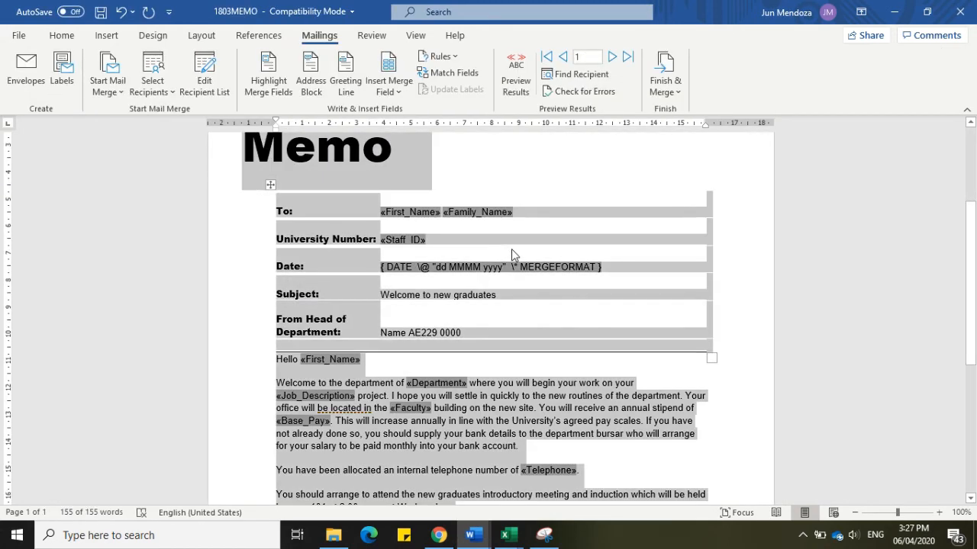
right_click(490, 216)
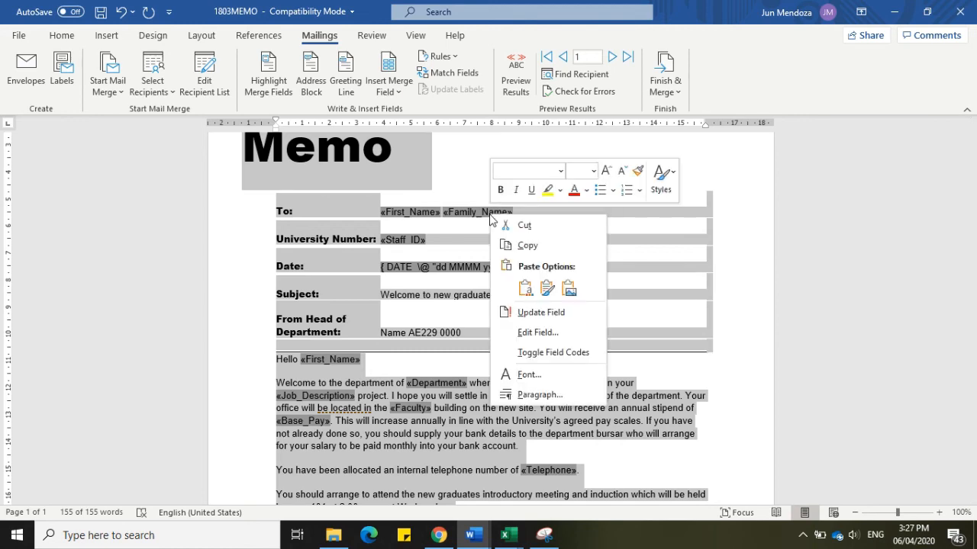
click(549, 352)
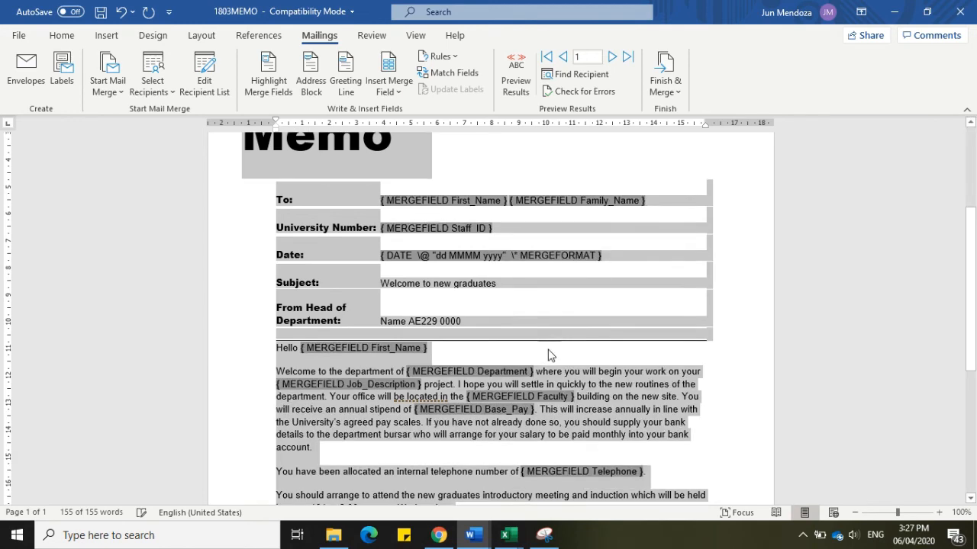
click(631, 359)
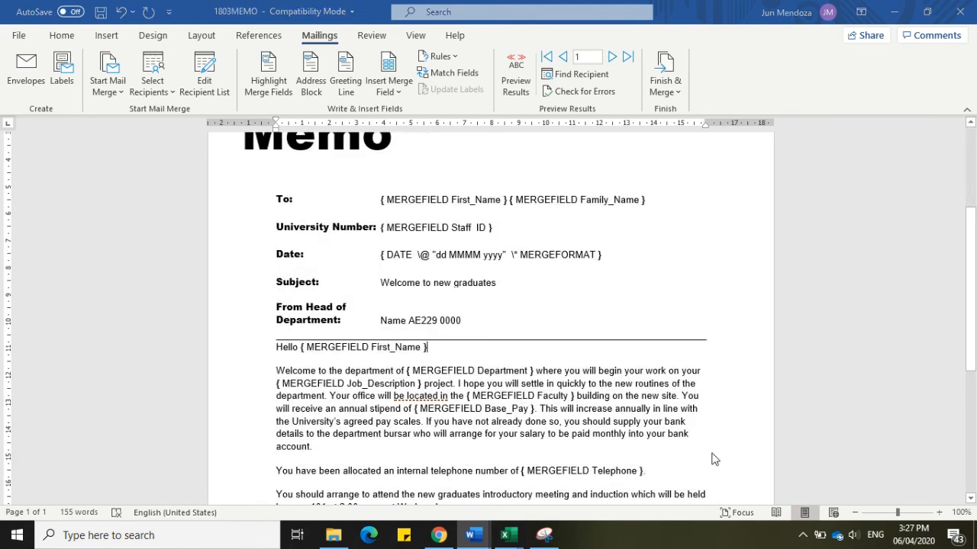
key(alt+Tab)
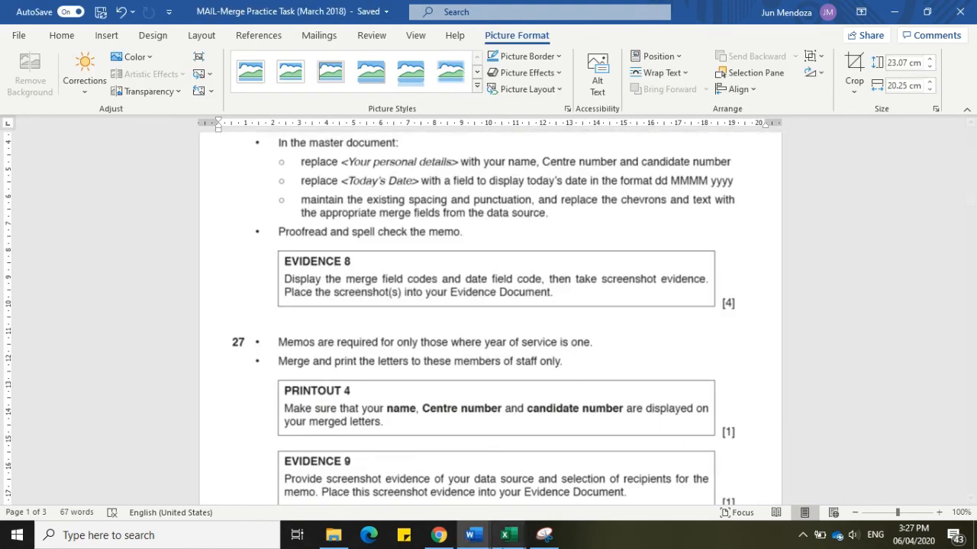
click(544, 535)
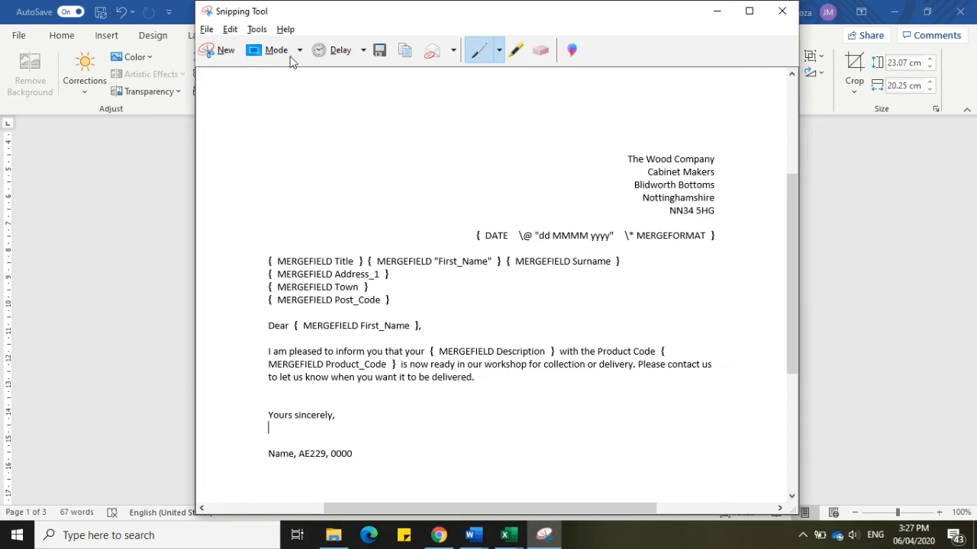
click(221, 50)
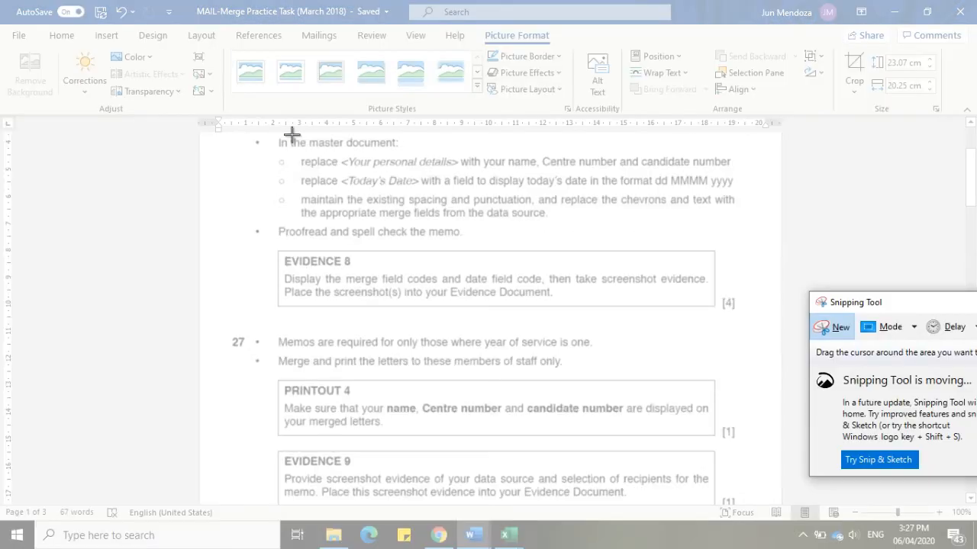
key(alt+Tab)
key(alt+Tab)
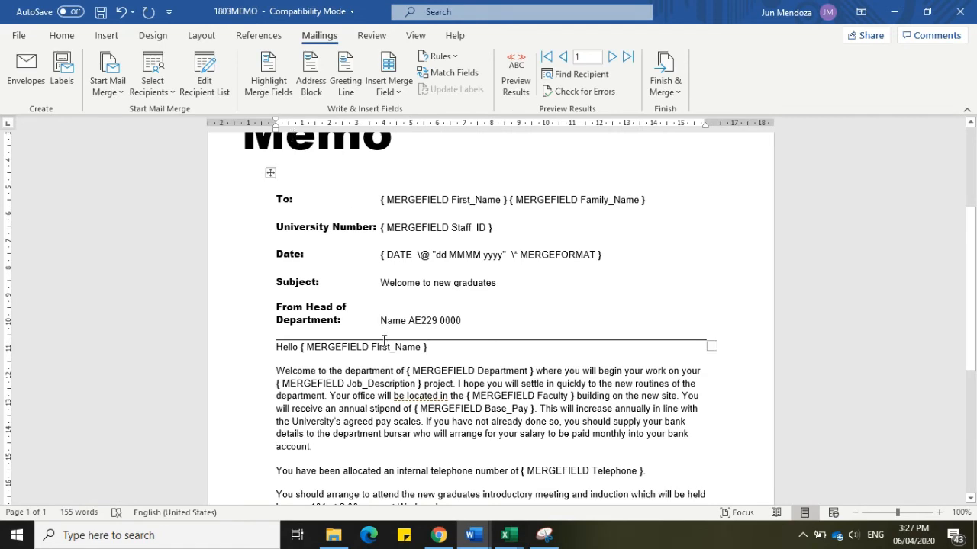
click(544, 543)
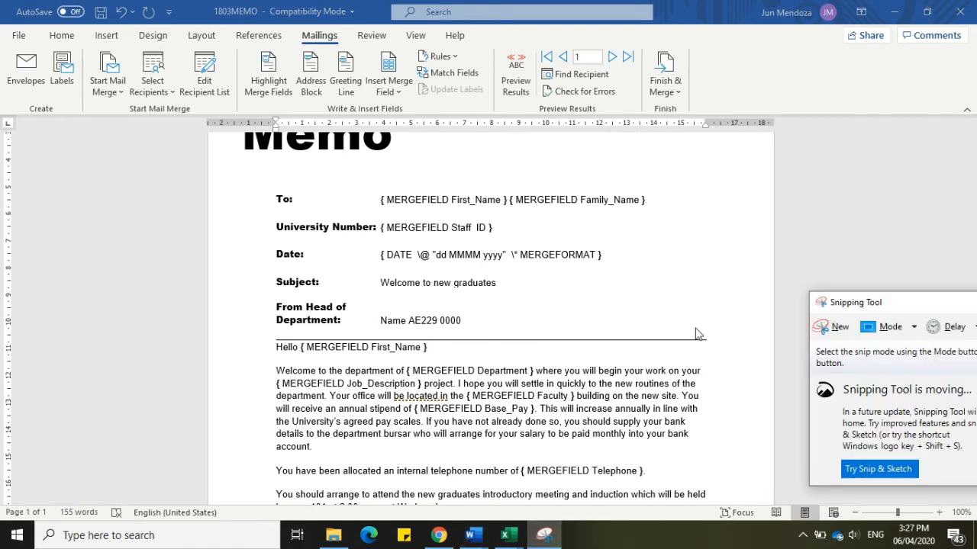
- Collapse the ribbon and set the memo's zoom to 90% to fit the header and body text on screen
click(965, 113)
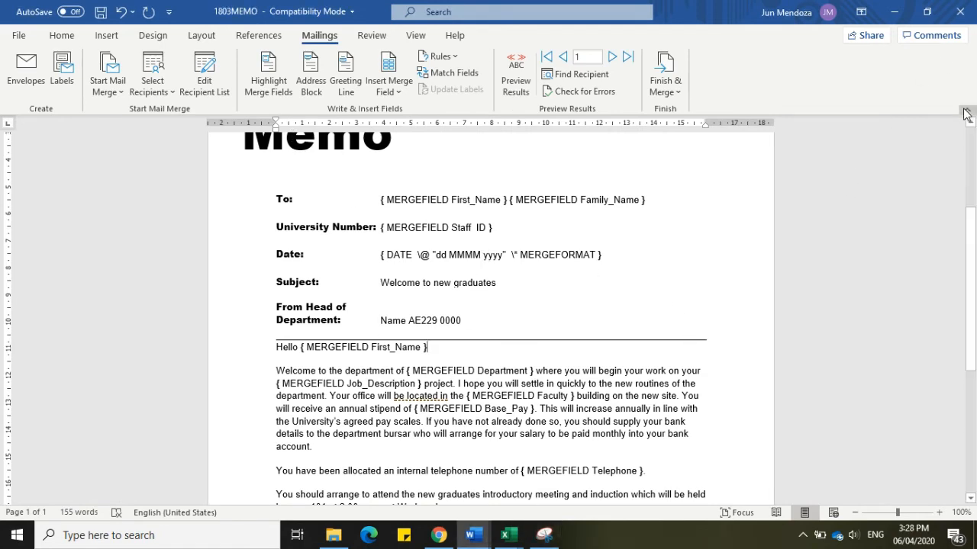
click(965, 113)
drag(974, 179, 973, 157)
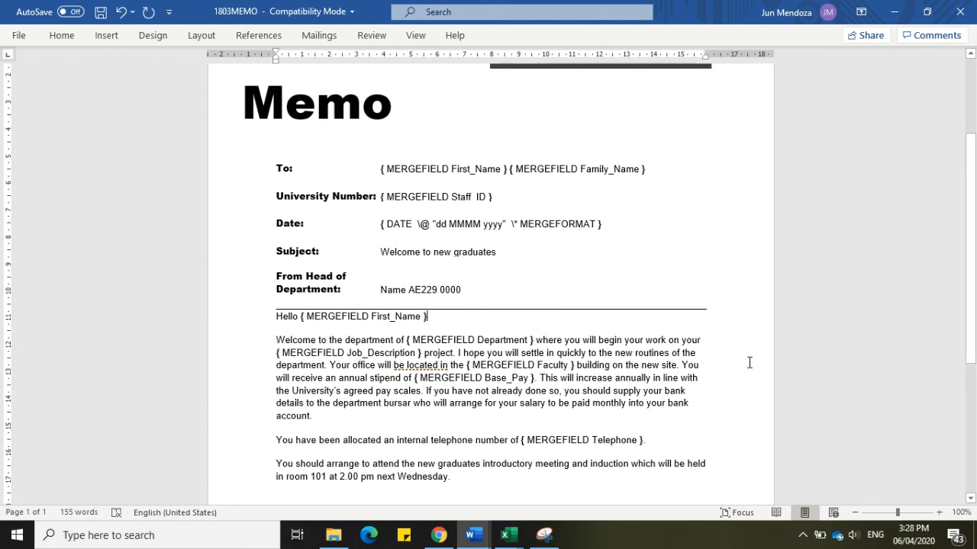
scroll(892, 382, up, 1)
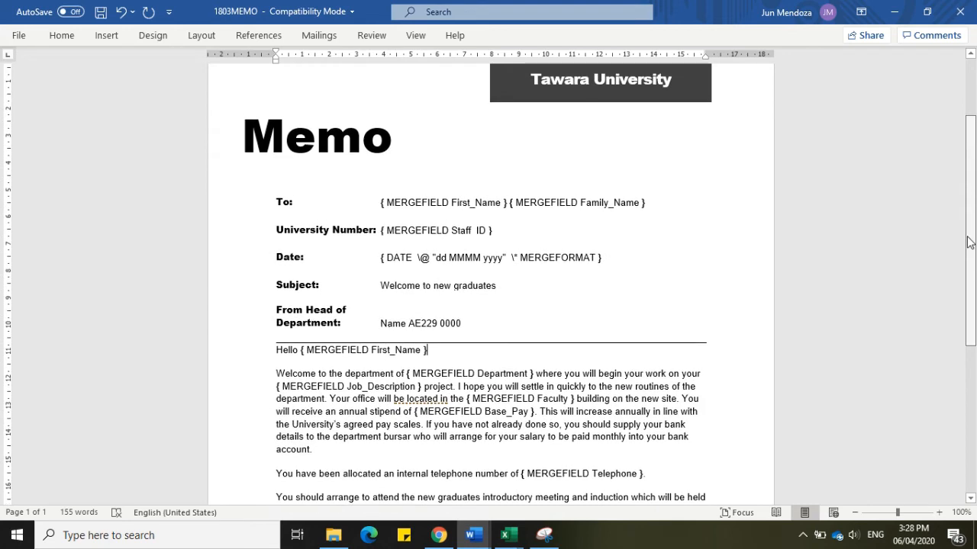
click(855, 512)
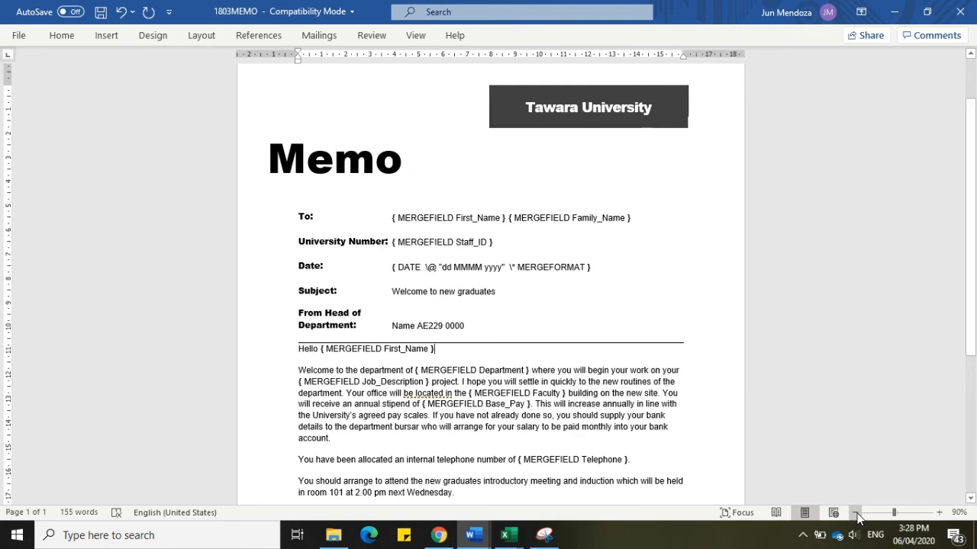
click(855, 513)
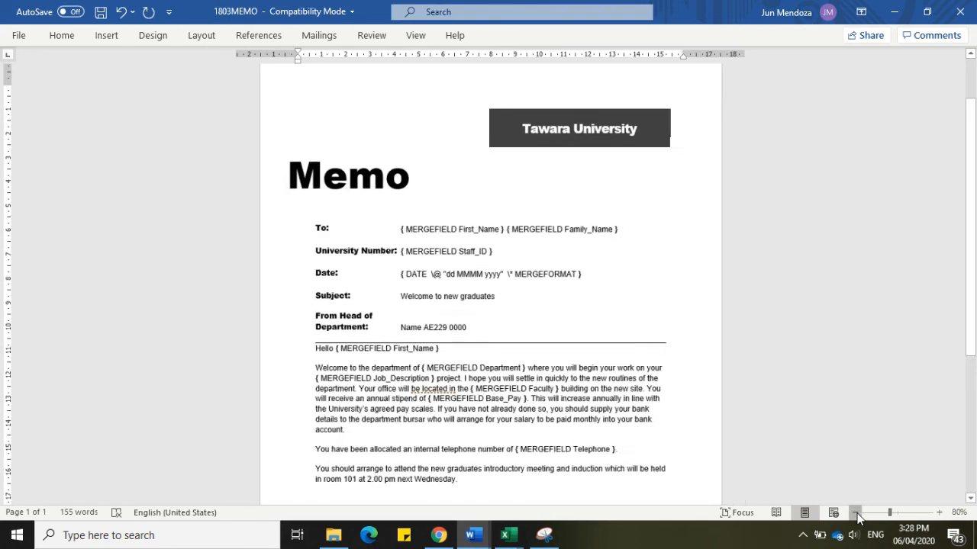
click(939, 513)
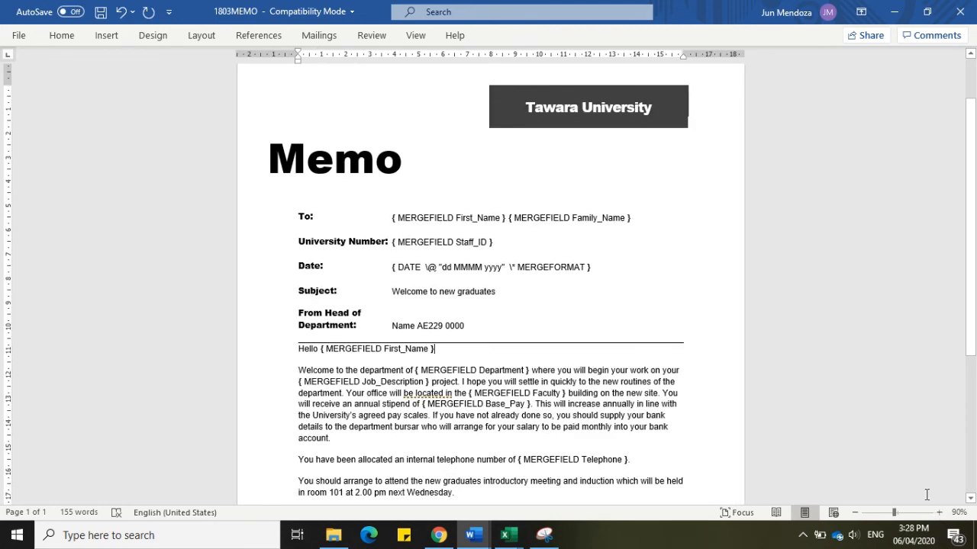
- Switch to Snipping Tool and capture the memo from its header to the closing paragraph, including the merge and date field codes
click(544, 535)
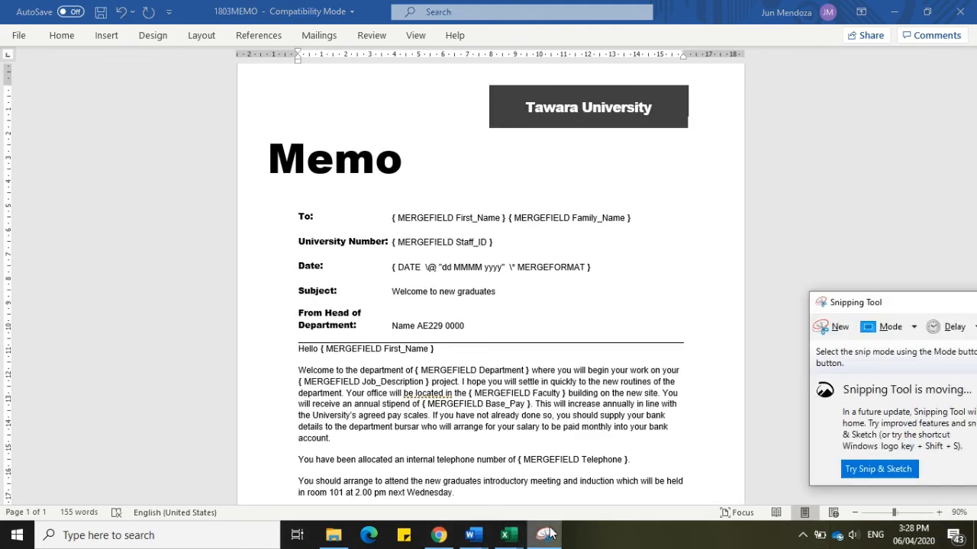
click(836, 326)
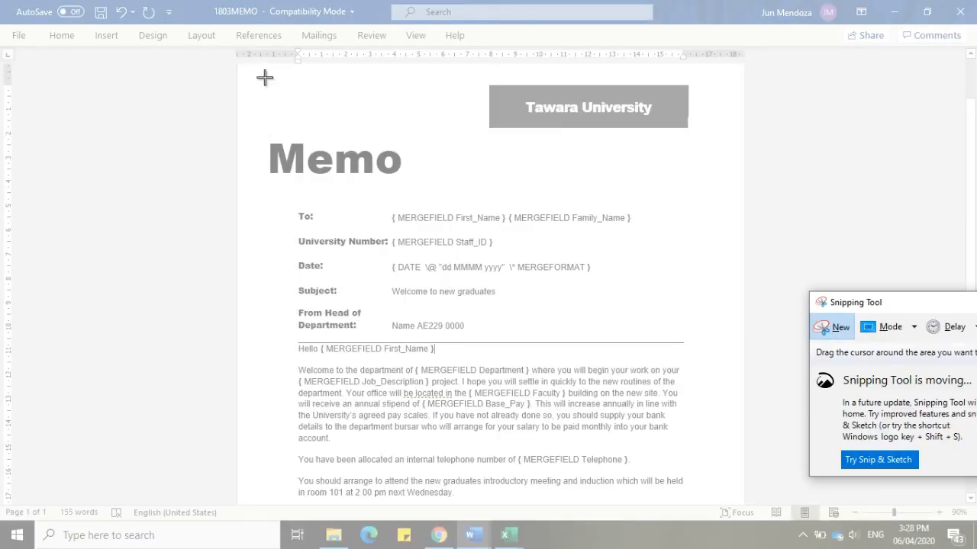
drag(261, 72, 706, 501)
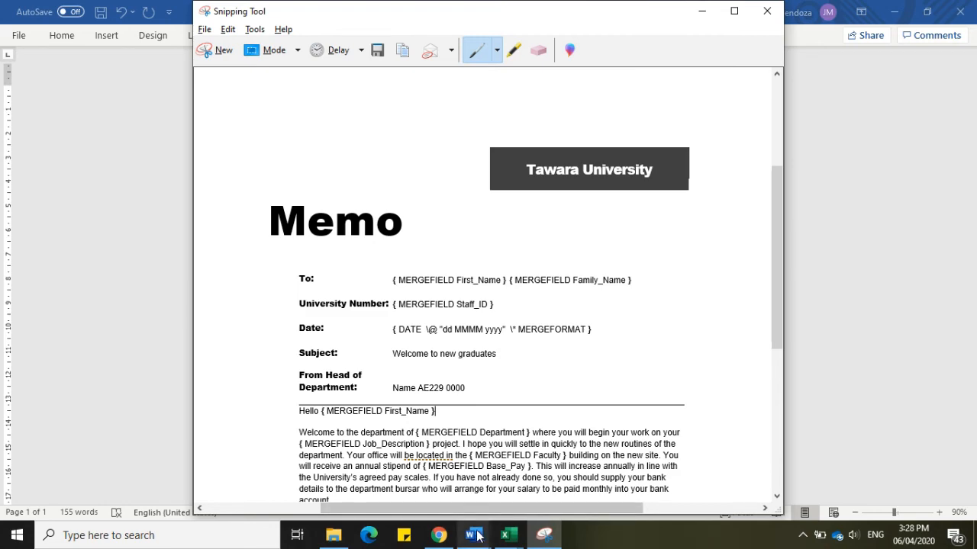
- Create a new blank document in Word and paste the memo's field-code screenshot into it
click(885, 326)
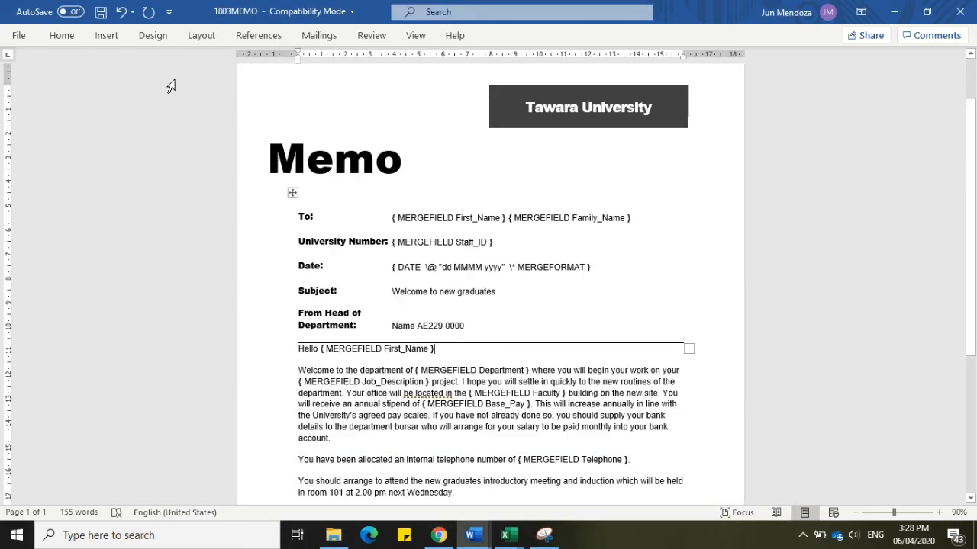
click(23, 38)
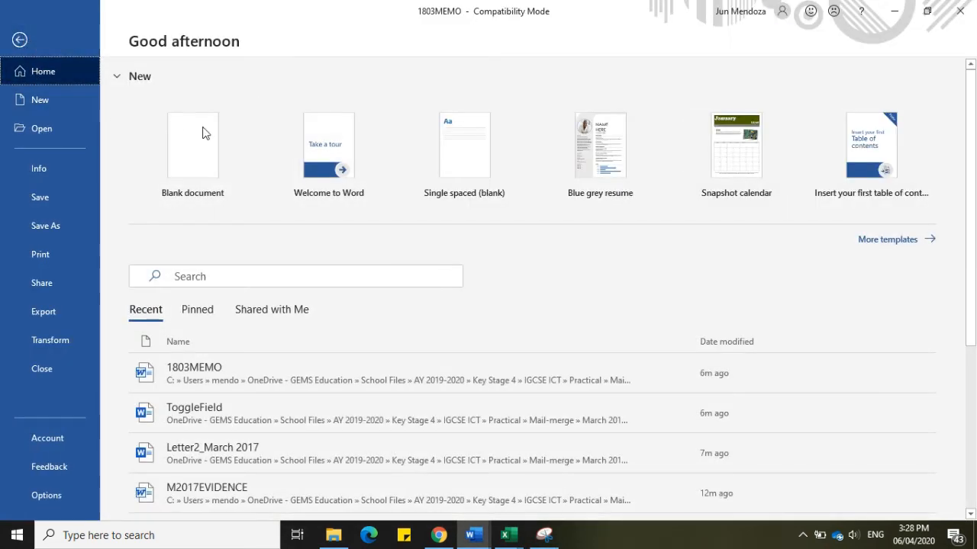
click(225, 137)
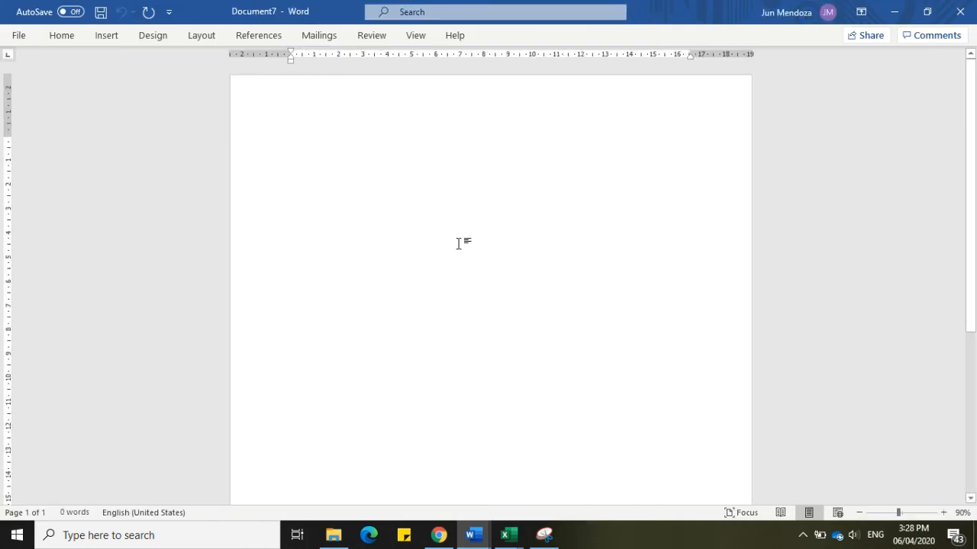
key(ctrl+v)
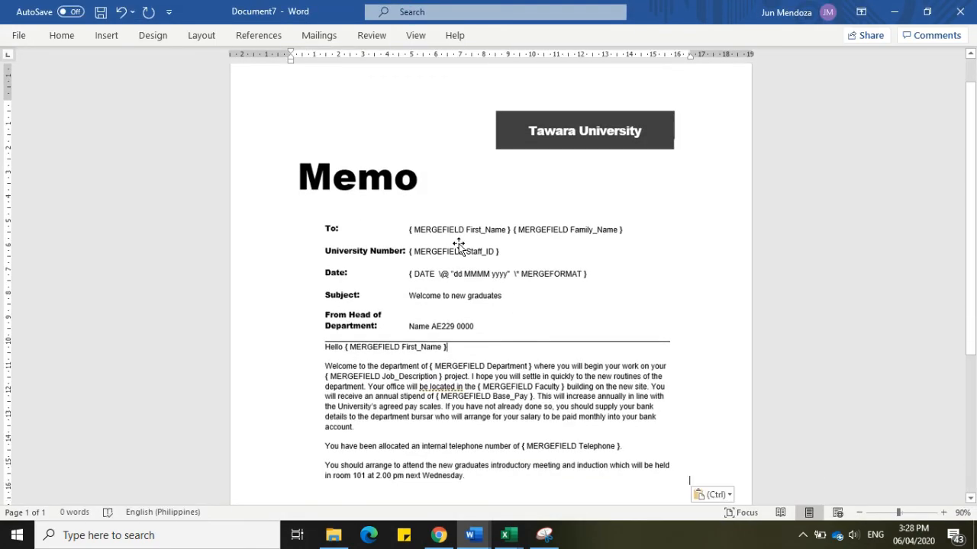
- Read item 27 of the practice task for which staff need memos, and return to the 1803MEMO document
key(alt+Tab)
key(alt+Tab)
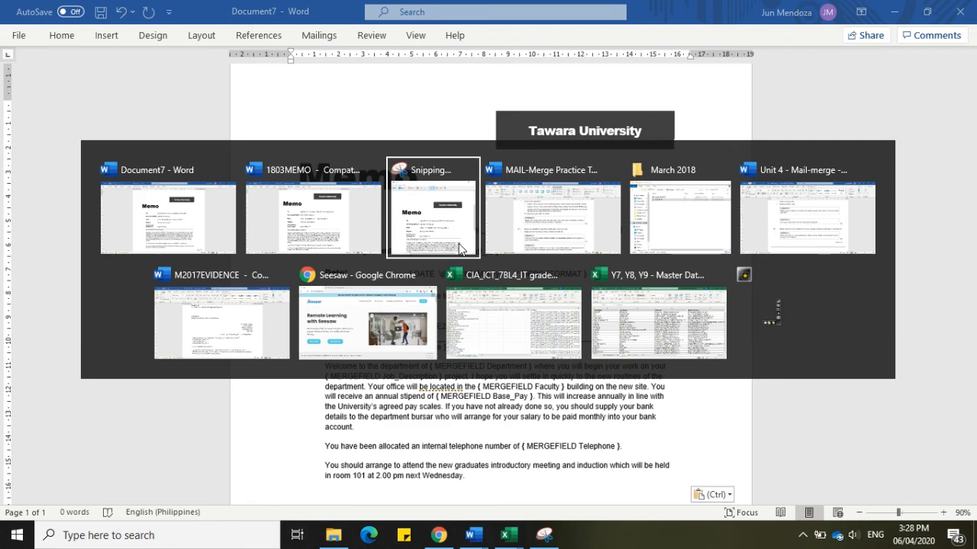
key(alt+Tab)
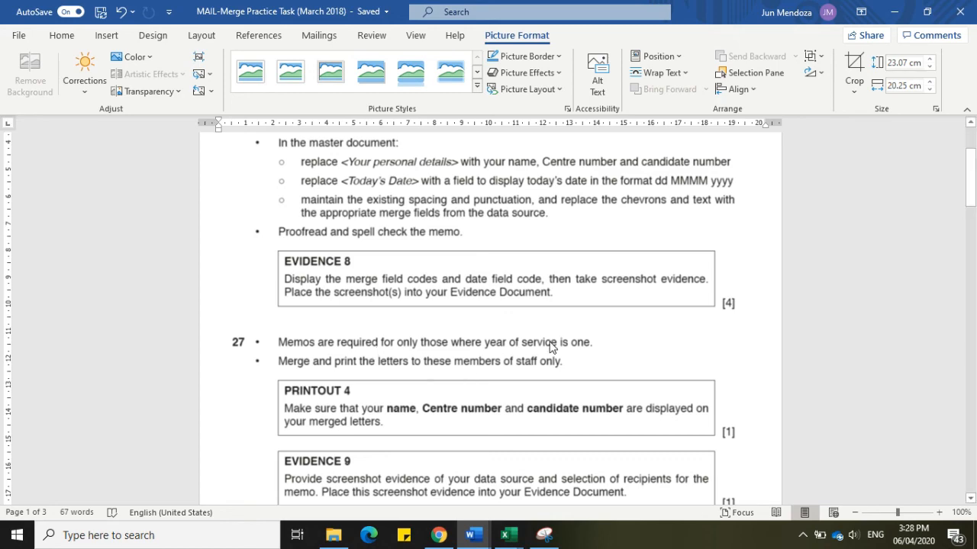
key(alt+Tab)
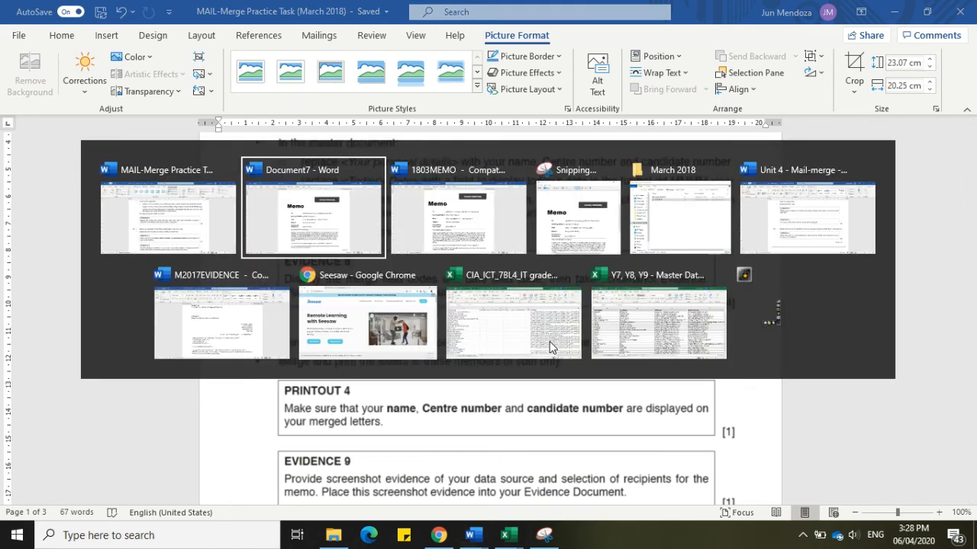
key(alt+Tab)
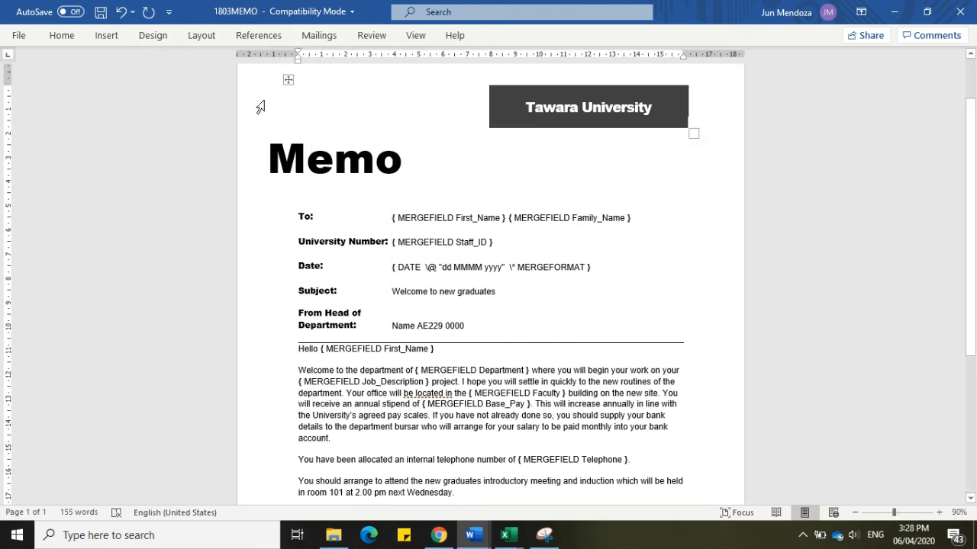
- Open the memo's mail merge recipient list and examine its Years_Service column
click(319, 14)
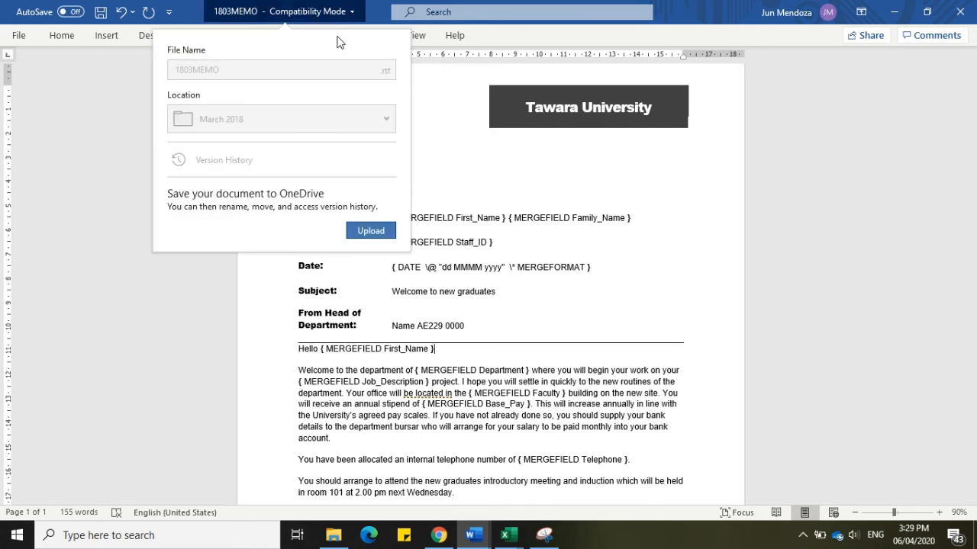
click(106, 259)
click(308, 37)
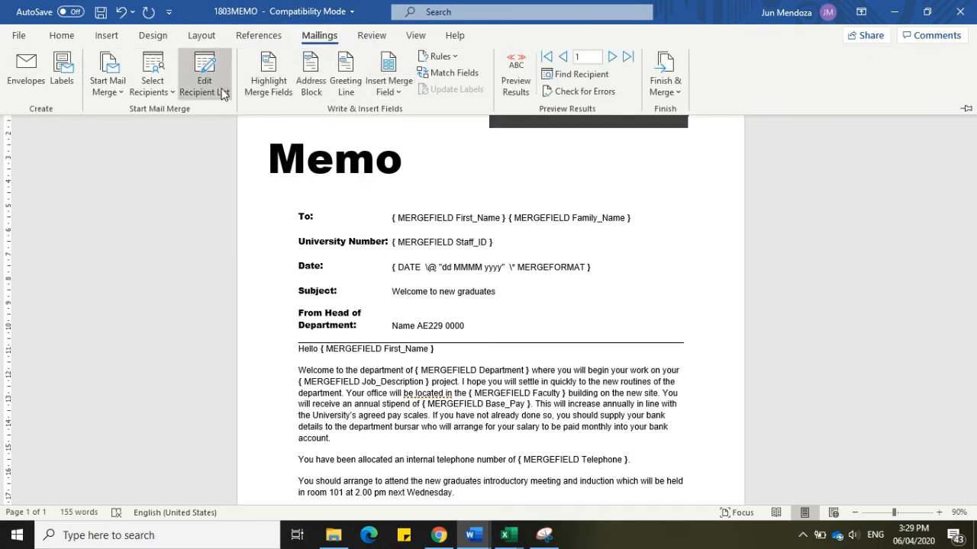
click(222, 92)
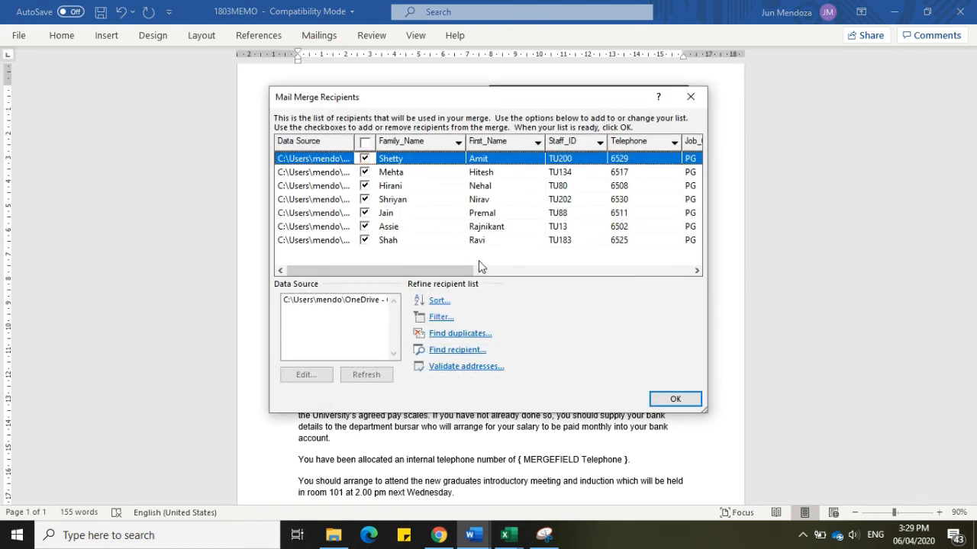
drag(479, 269, 701, 264)
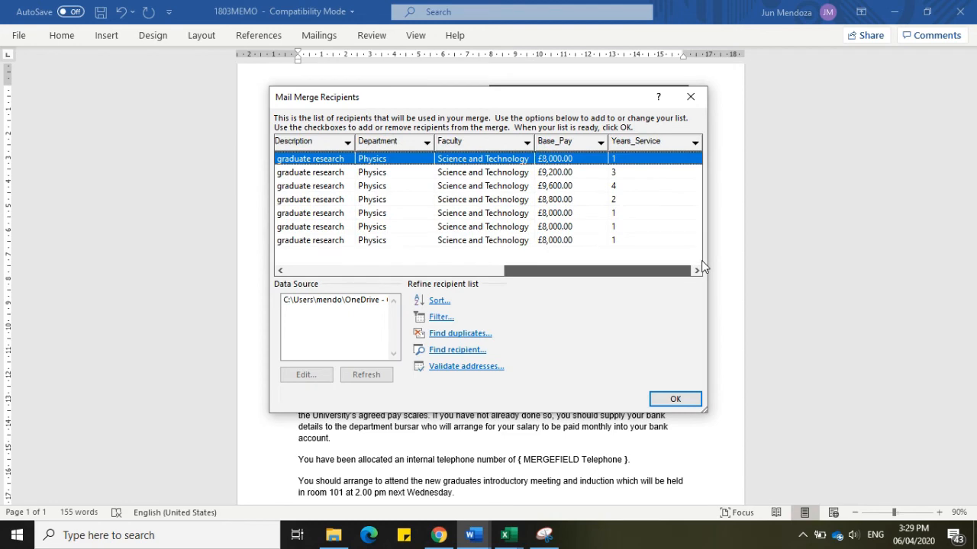
key(alt+Tab)
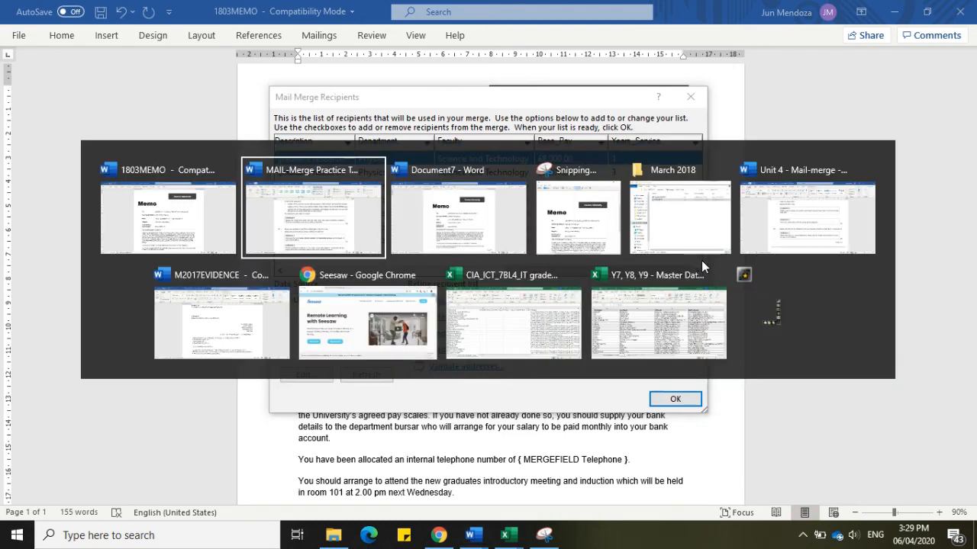
key(Escape)
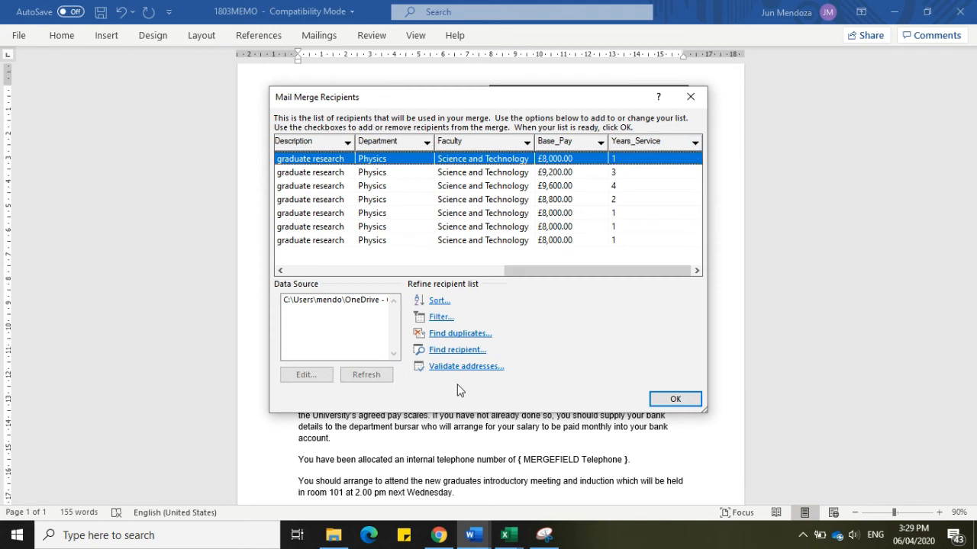
- Filter the mail merge recipients to records with Years_Service equal to 1 and apply the recipient list
click(450, 318)
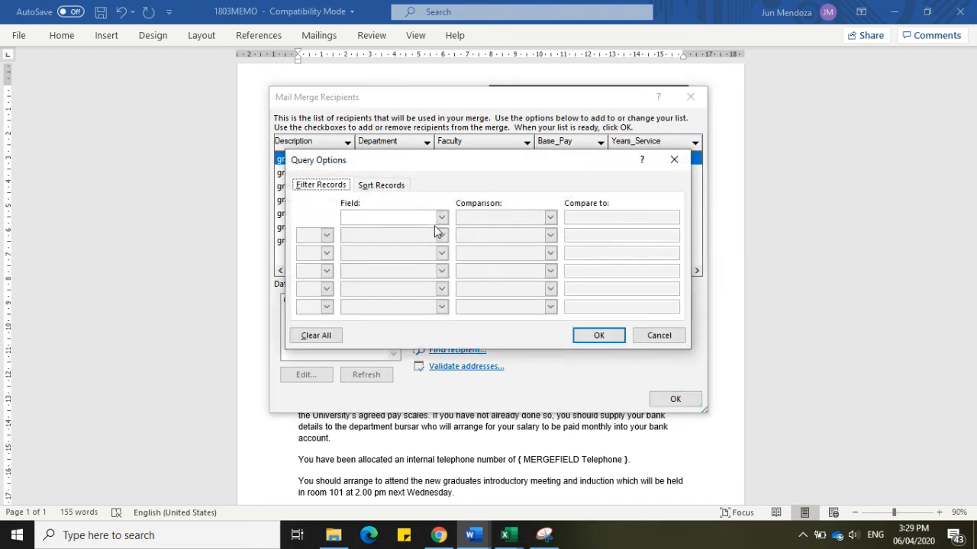
click(441, 218)
drag(442, 243, 447, 282)
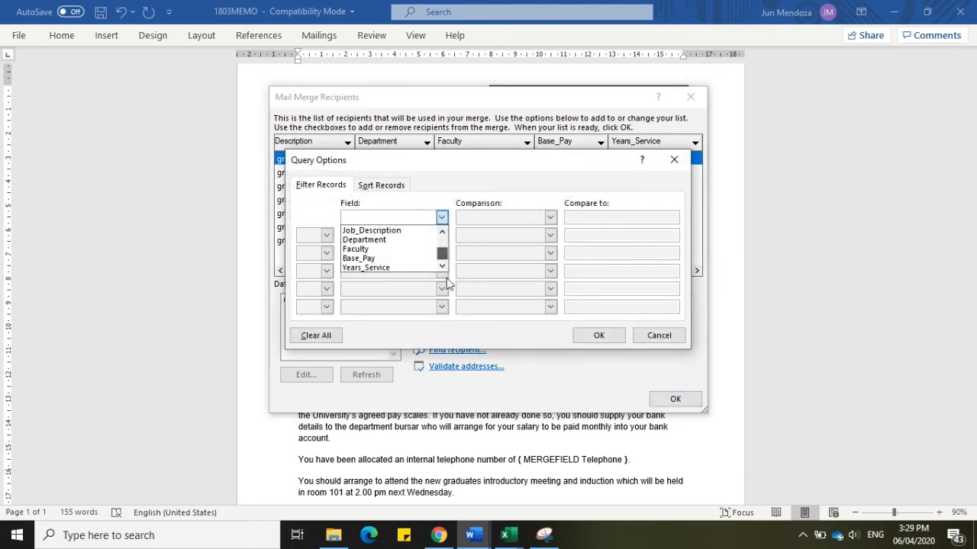
click(408, 268)
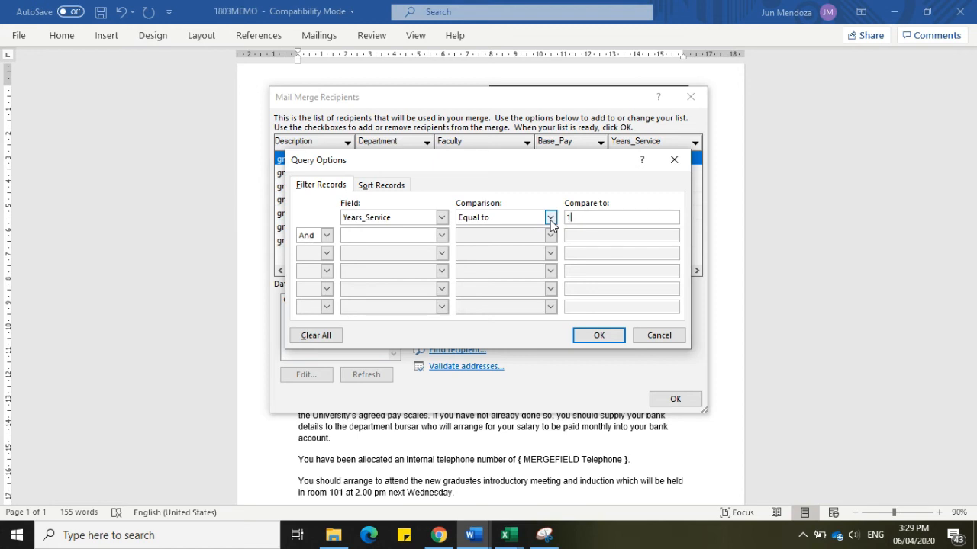
click(549, 218)
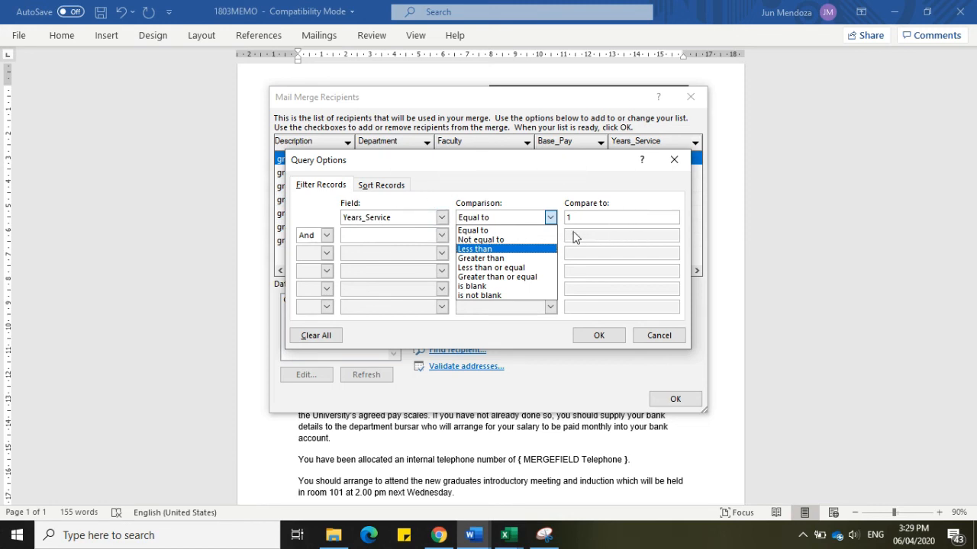
click(527, 230)
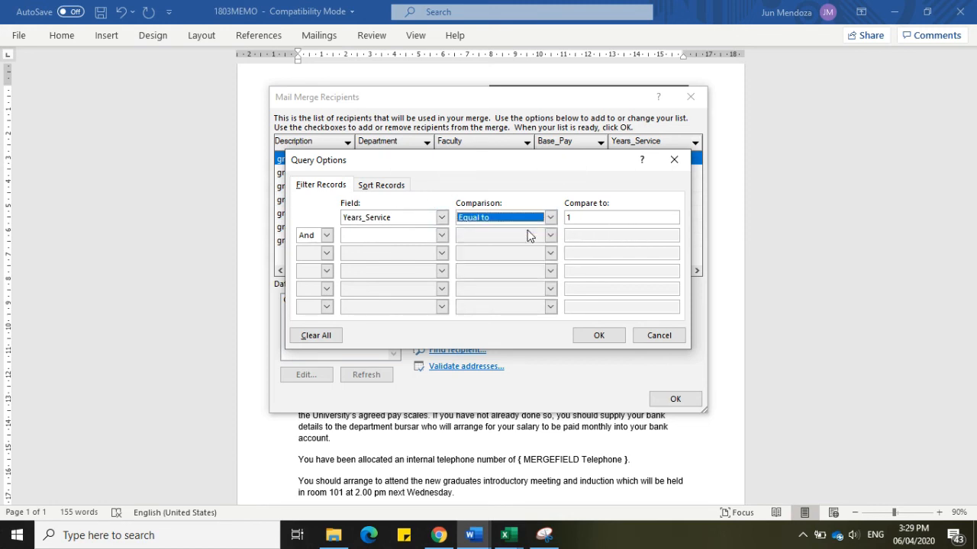
click(591, 217)
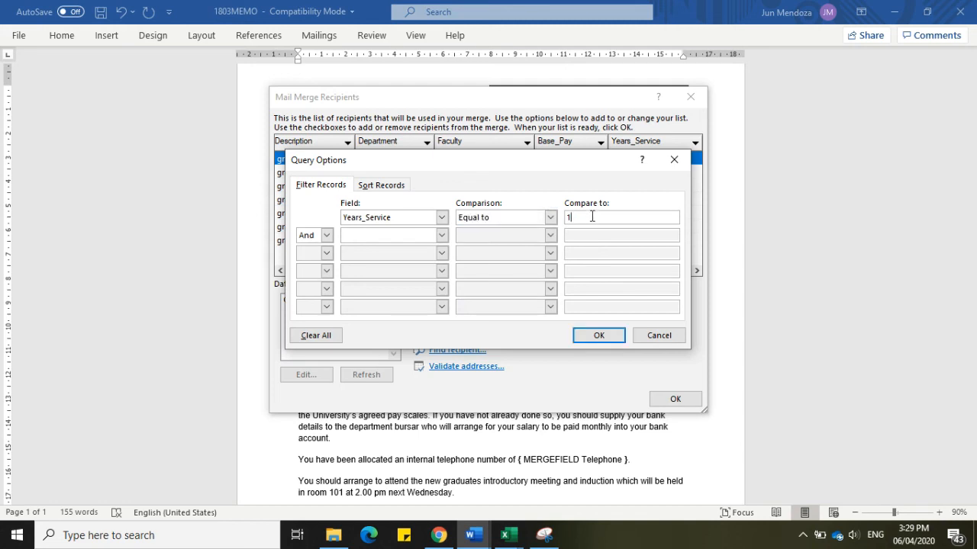
click(599, 336)
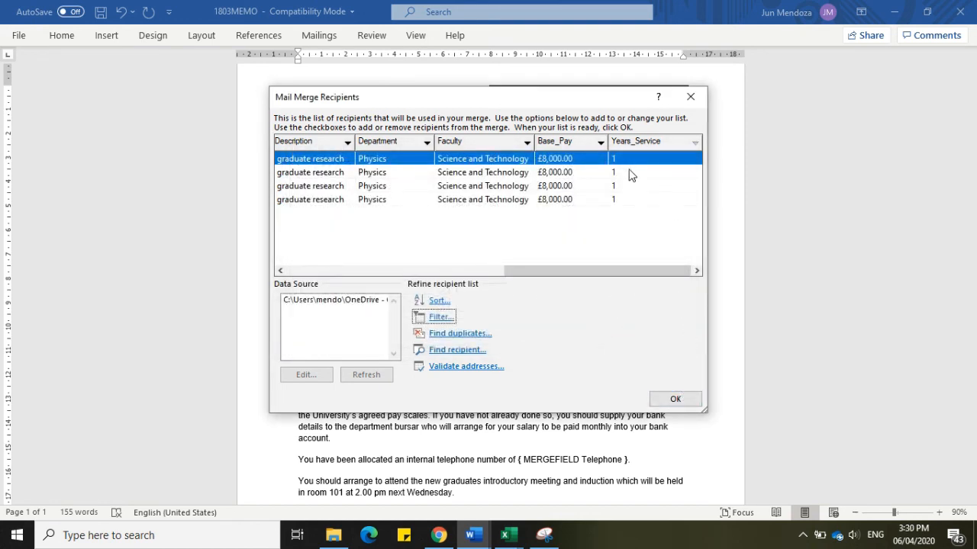
click(673, 400)
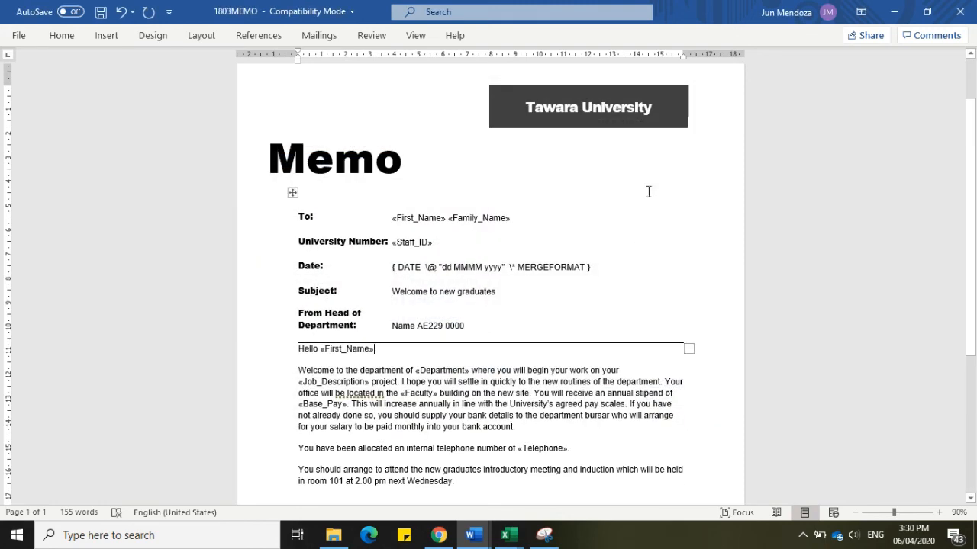
- Check the practice task's Printout 4 and Evidence 9 requirements and go back to 1803MEMO
key(alt+Tab)
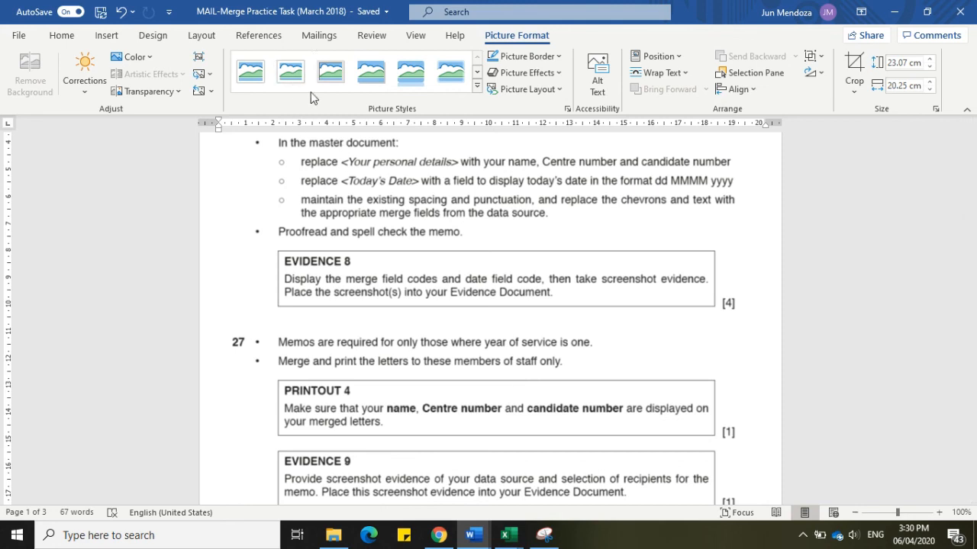
click(314, 36)
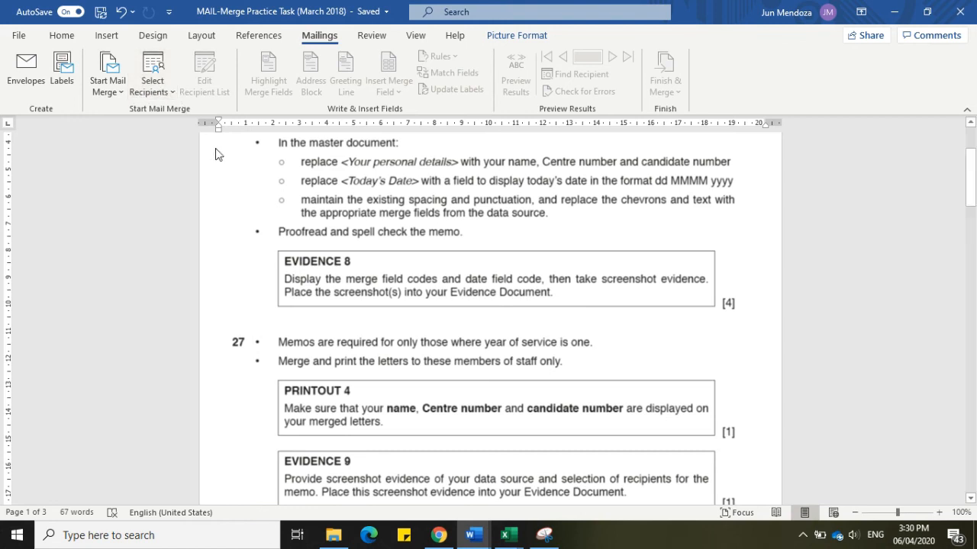
key(alt+Tab)
key(alt+Tab)
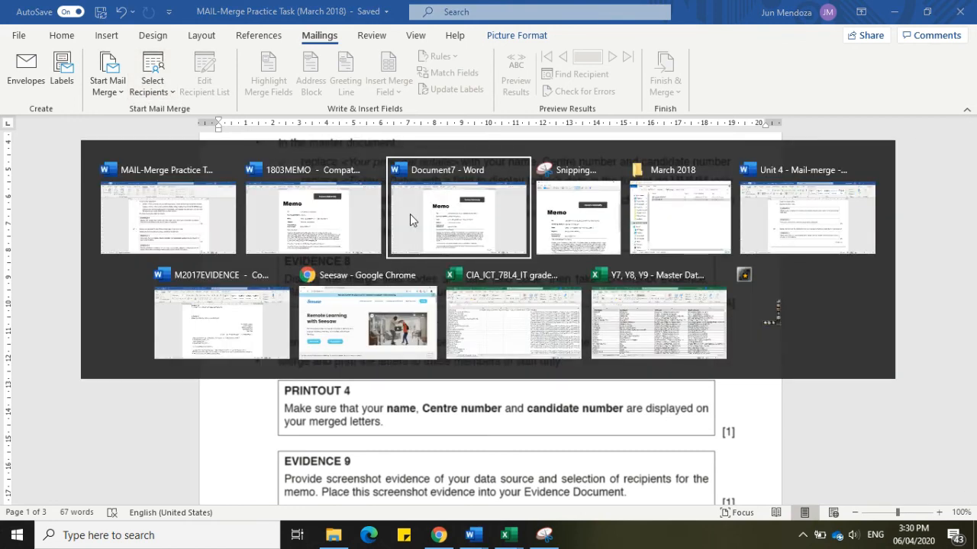
key(alt+shift+Tab)
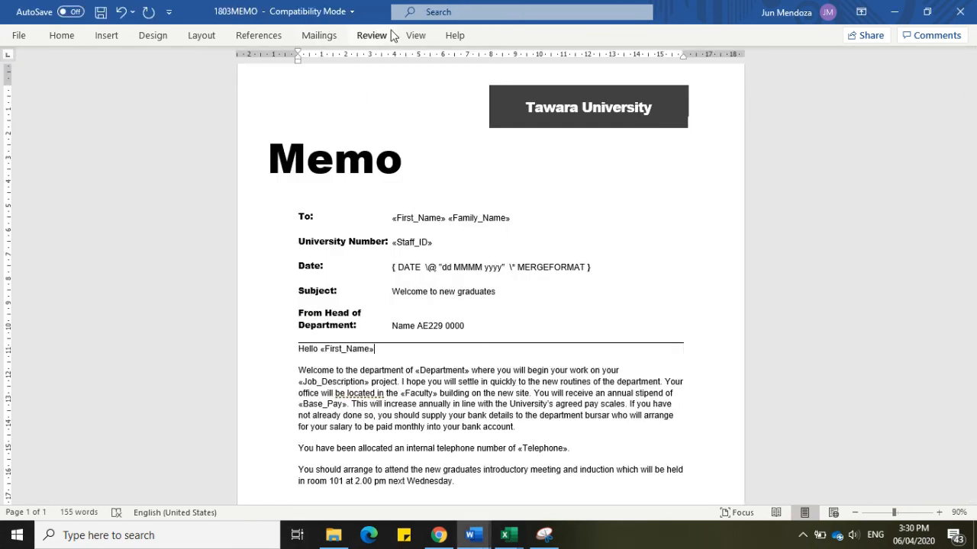
- Reopen the memo's recipient list and review its filter criteria and the fields available for a second condition, leaving the filter as set
click(319, 35)
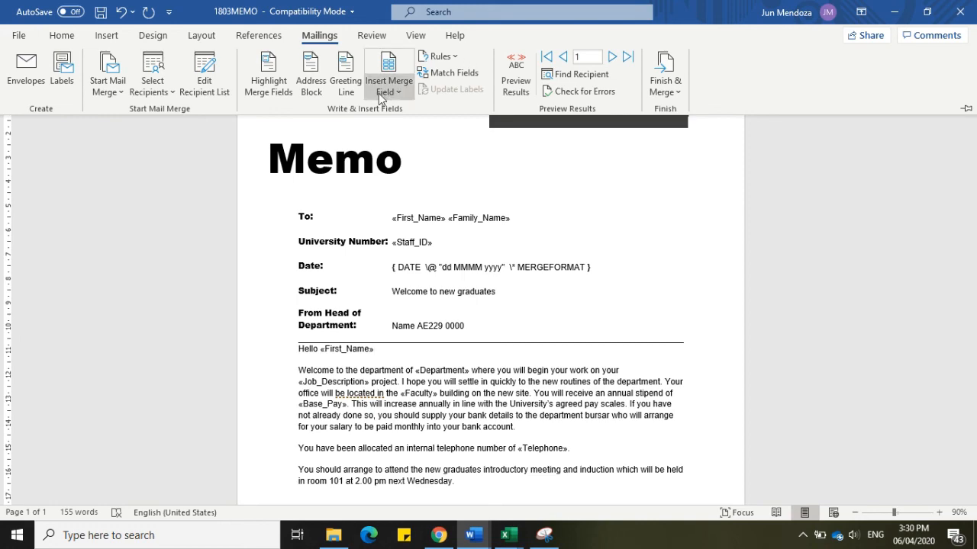
click(200, 75)
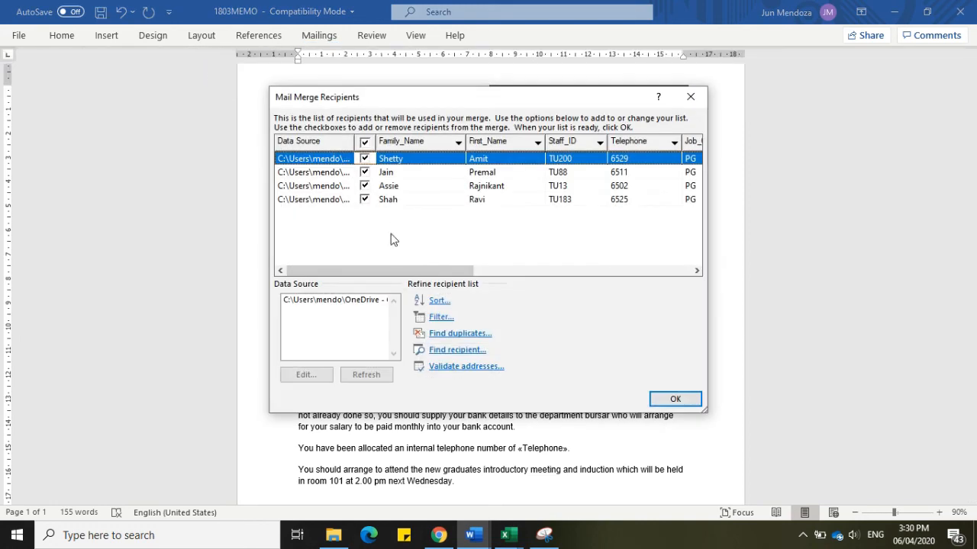
click(441, 317)
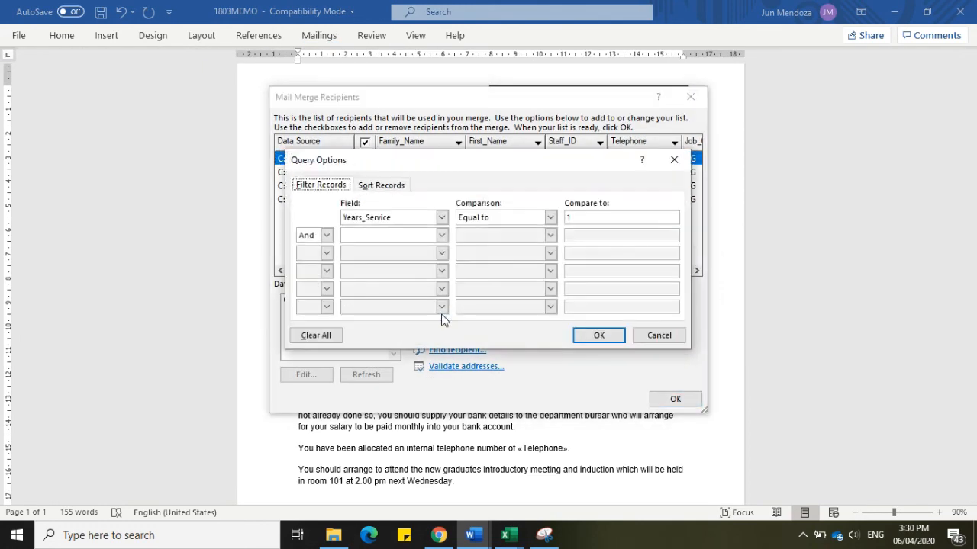
click(442, 235)
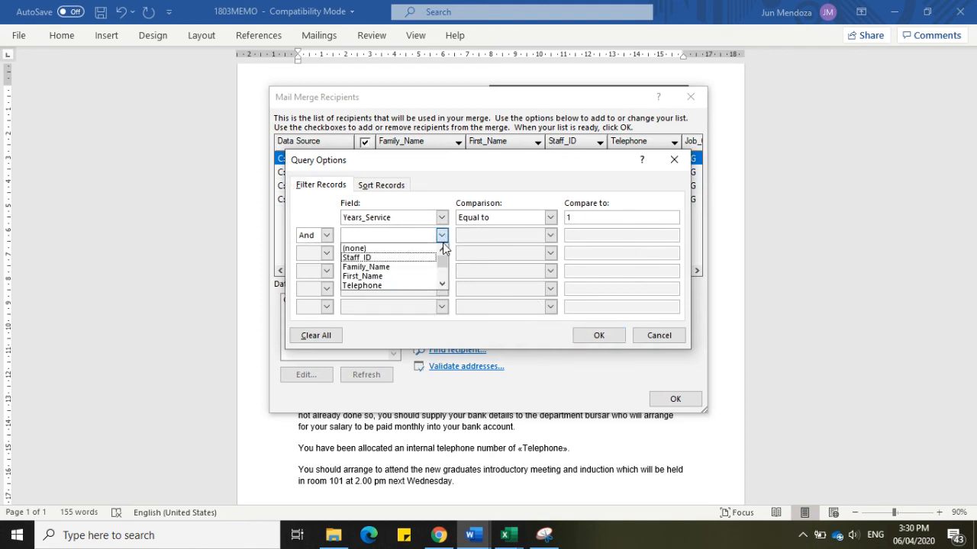
click(674, 159)
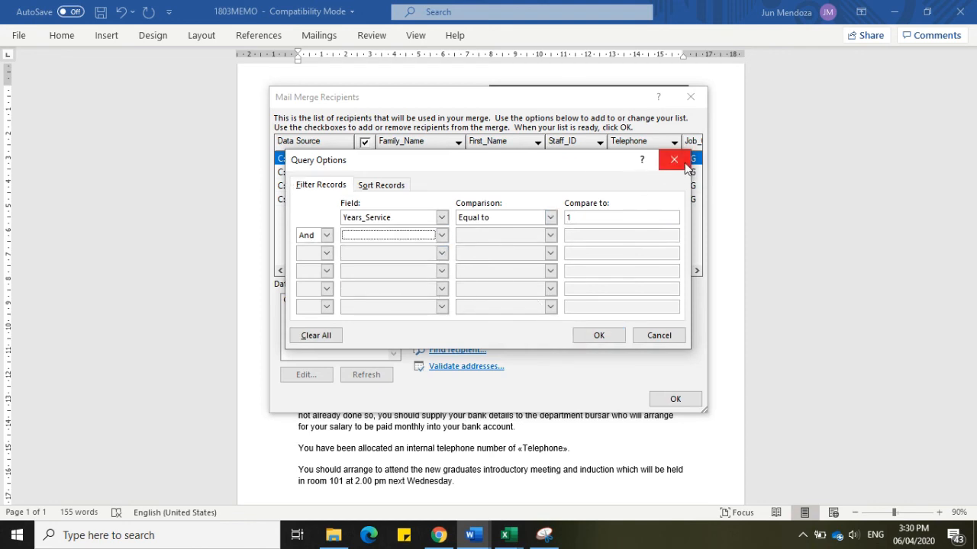
click(675, 160)
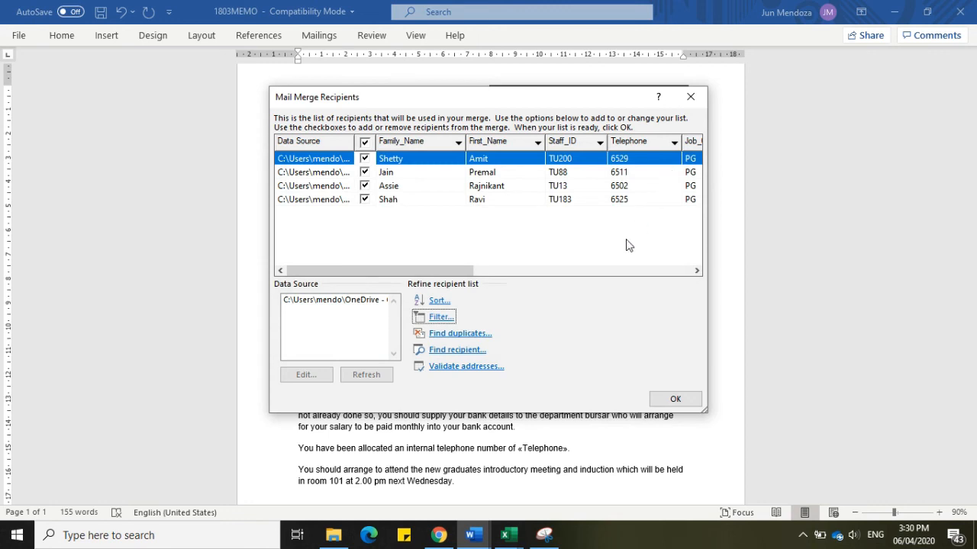
- Check the Years_Service column of the filtered recipients, close the list, and reread the practice task's merge and print requirement
drag(448, 273, 656, 241)
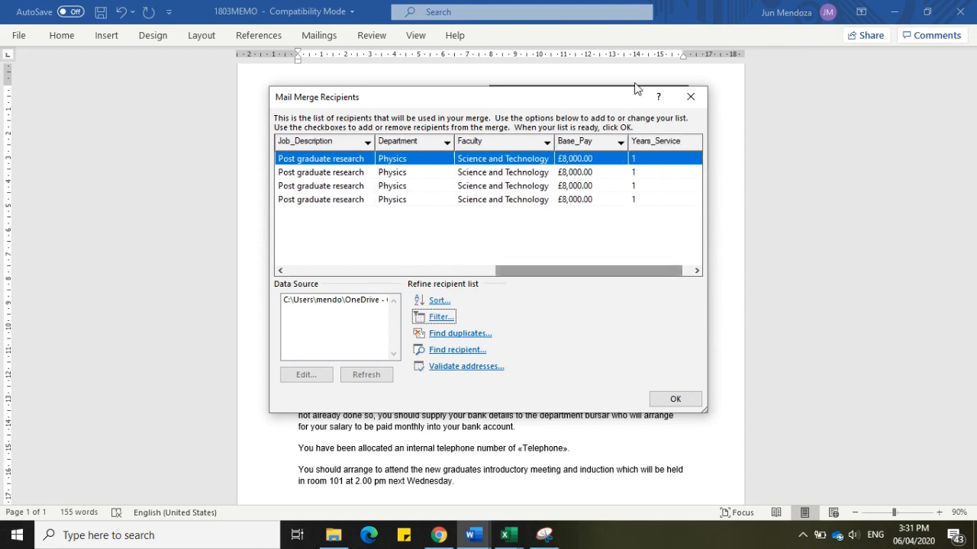
click(685, 98)
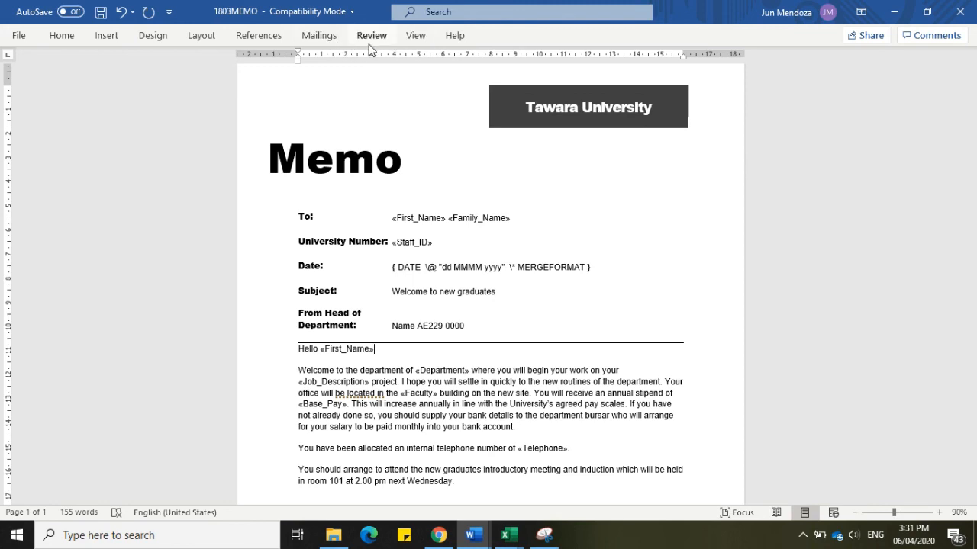
key(alt+Tab)
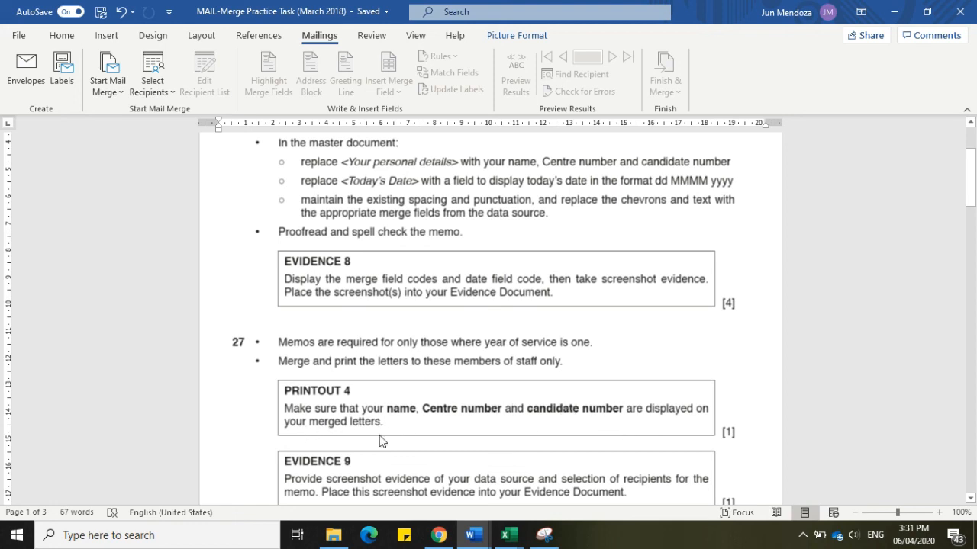
key(alt+Tab)
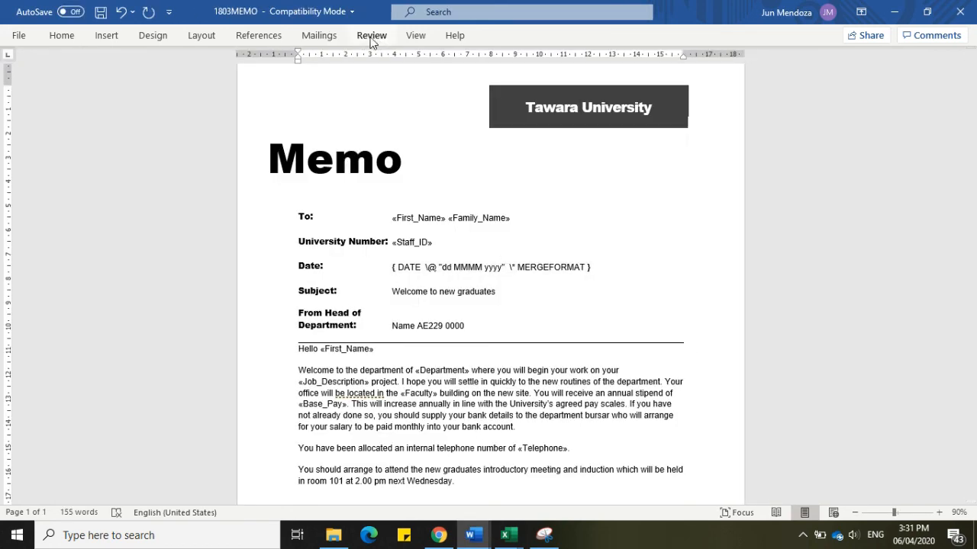
- Merge all filtered records of 1803MEMO into a new document and look through the merged memos
click(321, 36)
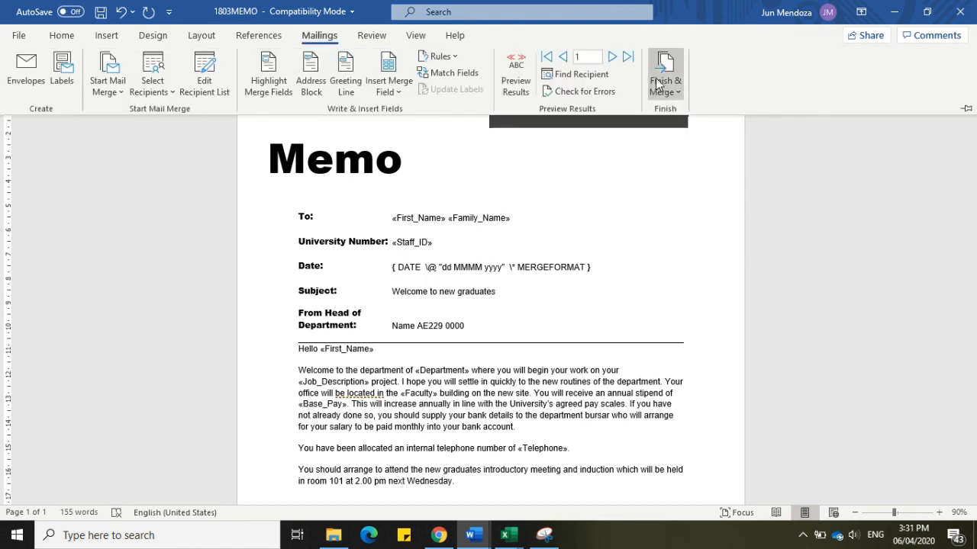
click(663, 86)
click(671, 109)
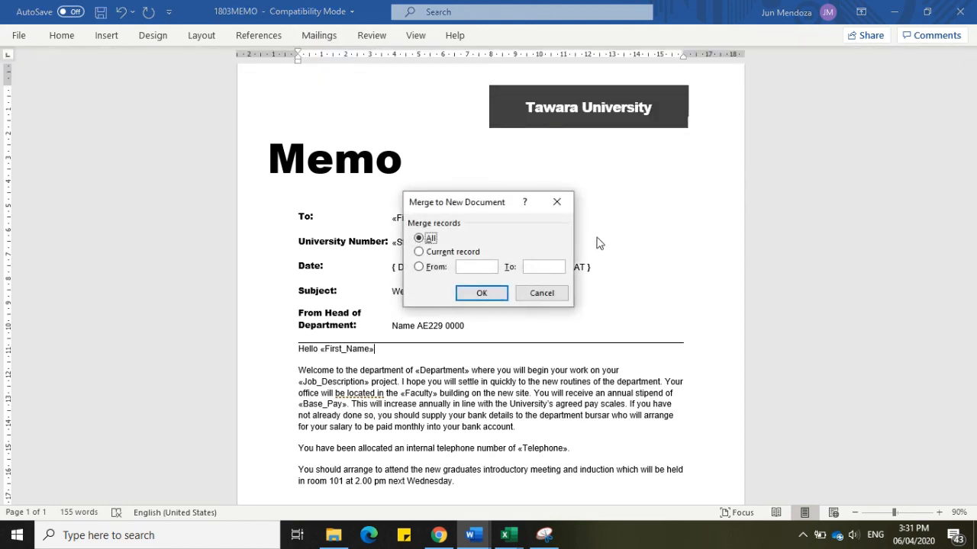
click(487, 293)
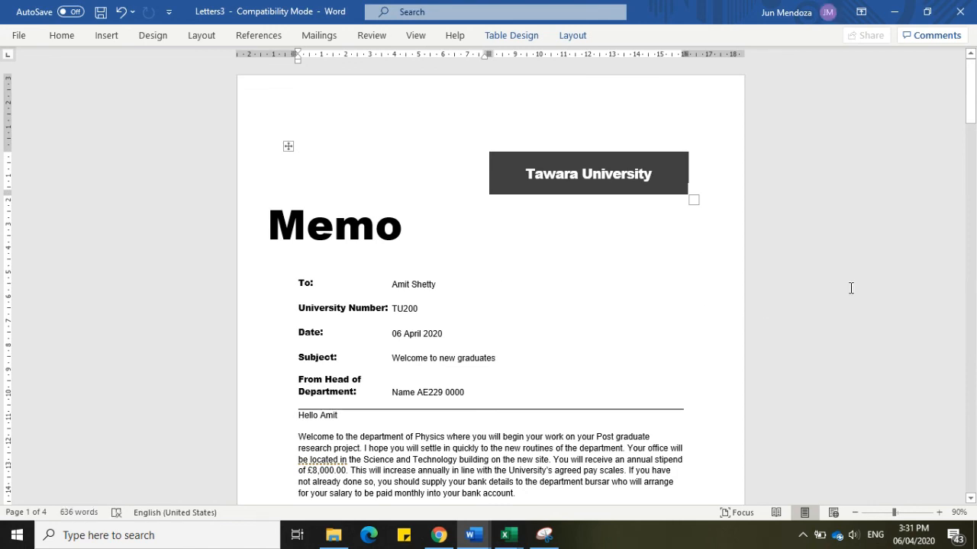
drag(970, 135, 951, 52)
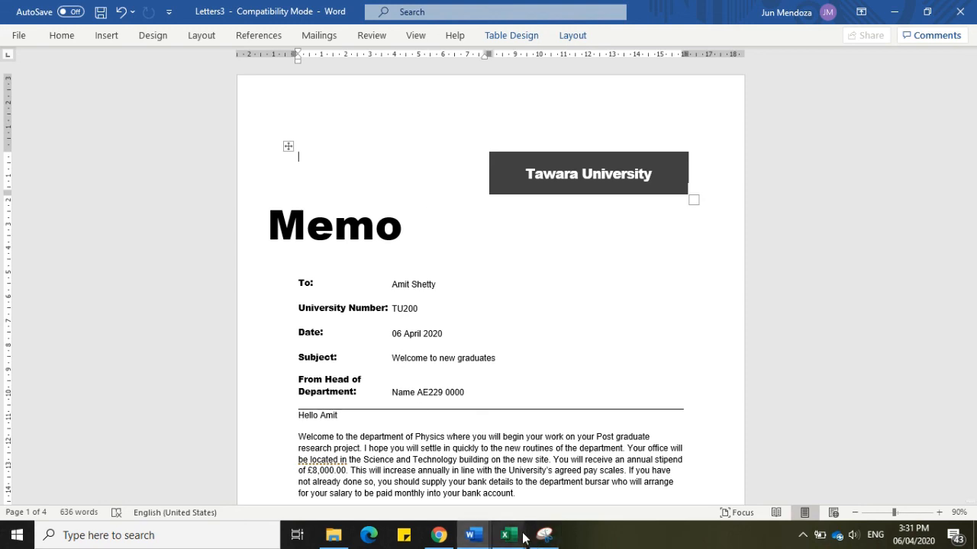
- Go back to the practice task and review its Evidence 9 and Evidence 10 requirements
mouse_move(524, 538)
key(alt+Tab)
key(alt+Tab)
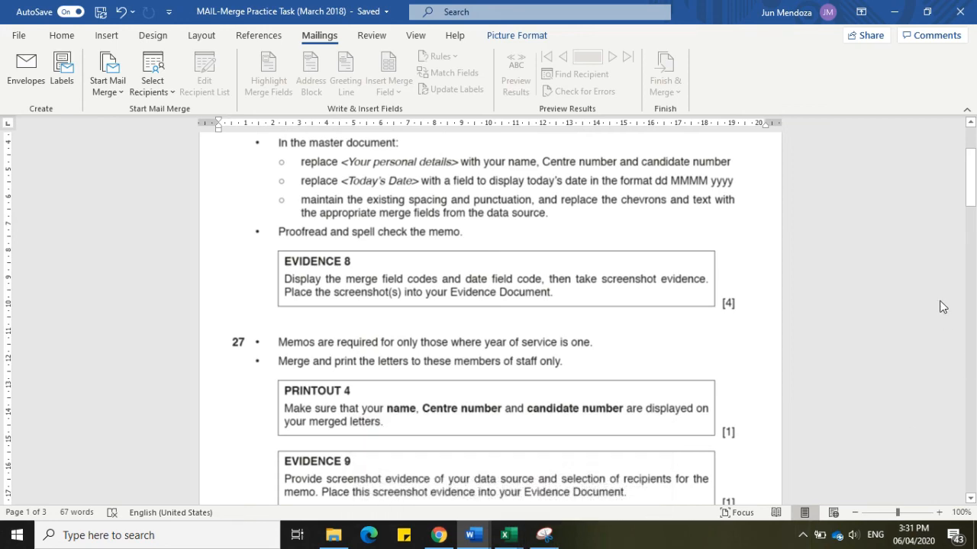
drag(968, 193, 971, 226)
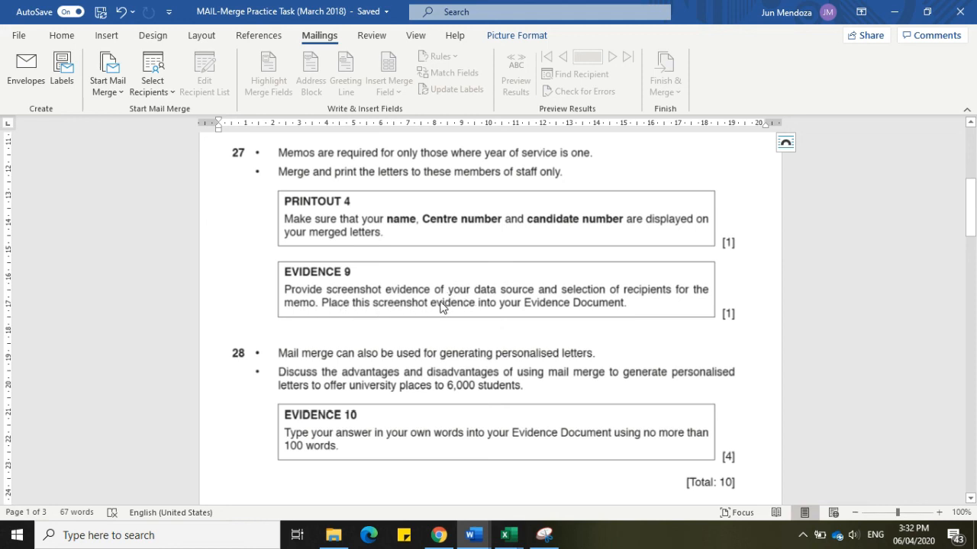
- Return to 1803MEMO and open its mail merge recipient list together with the filter criteria
key(alt+Tab)
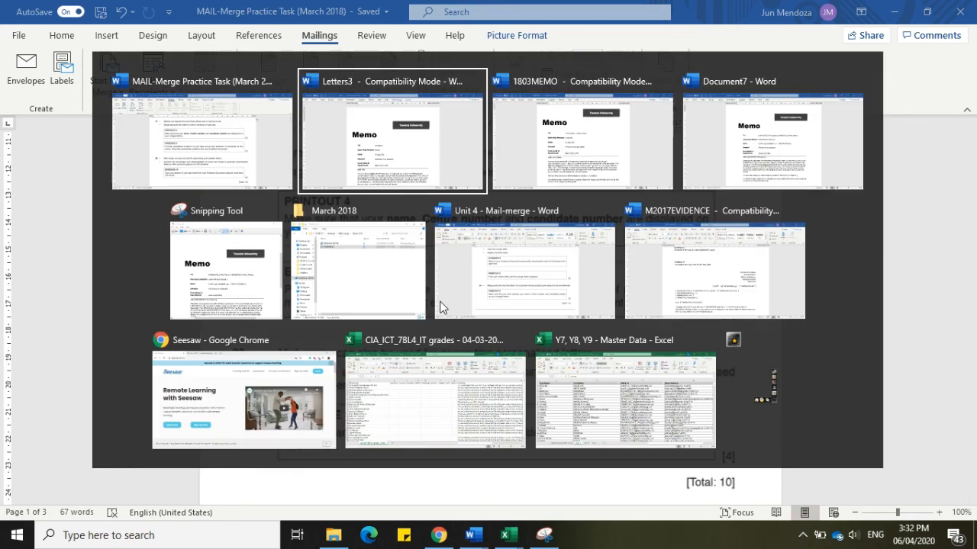
key(alt+Tab)
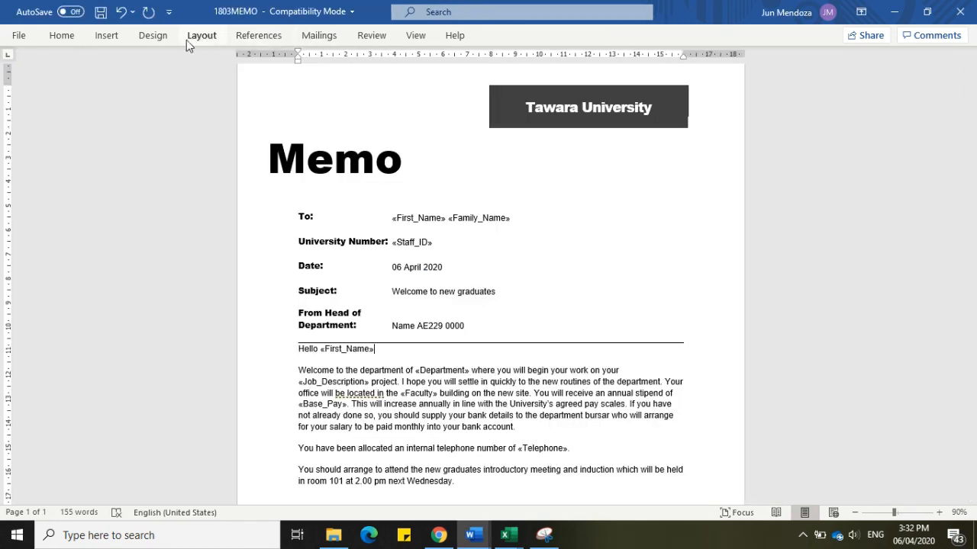
click(320, 36)
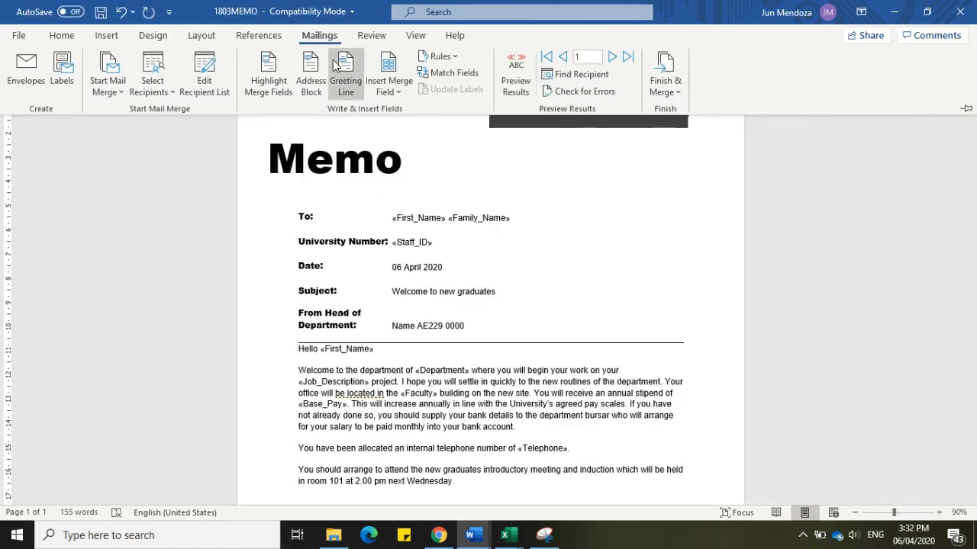
click(204, 84)
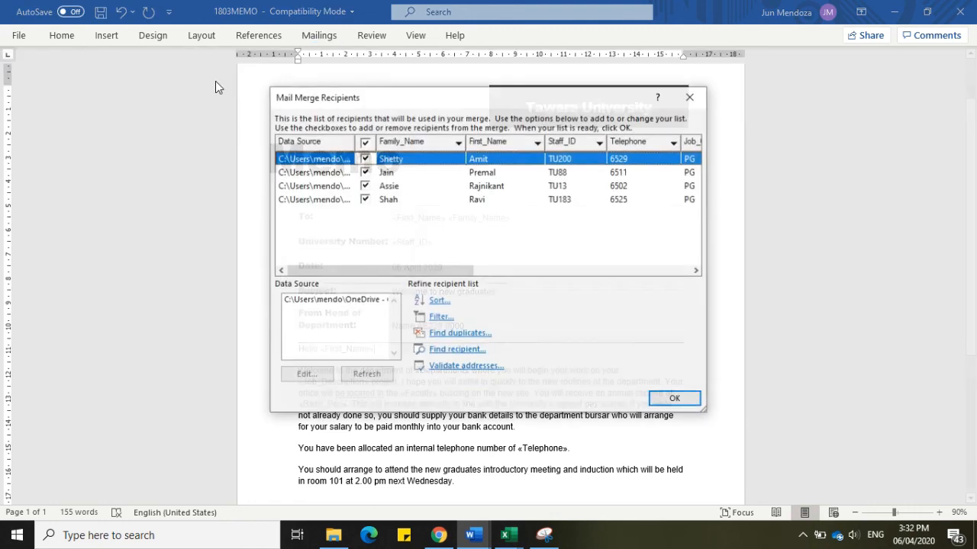
click(441, 318)
drag(434, 160, 438, 230)
- Capture a Snipping Tool screenshot of the Mail Merge Recipients and Query Options dialogs
click(544, 535)
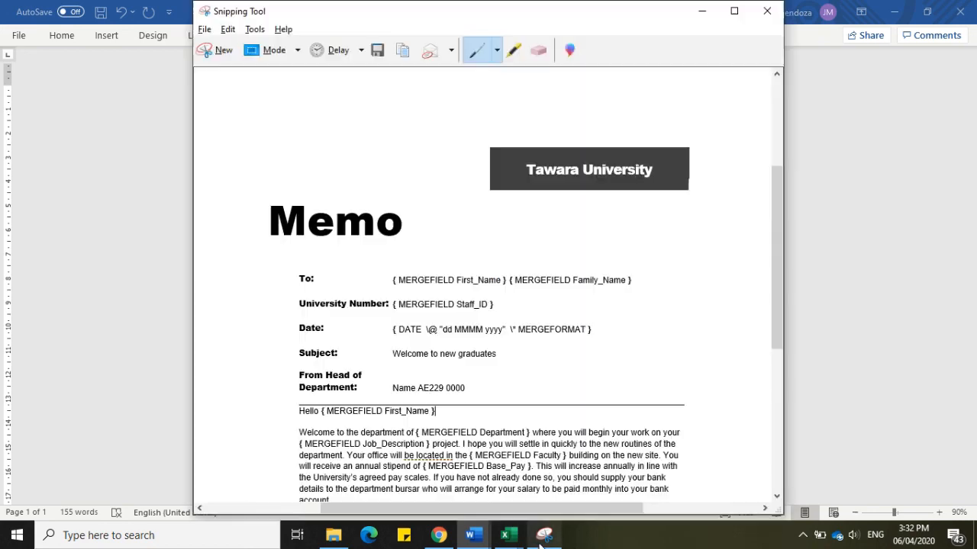
click(204, 56)
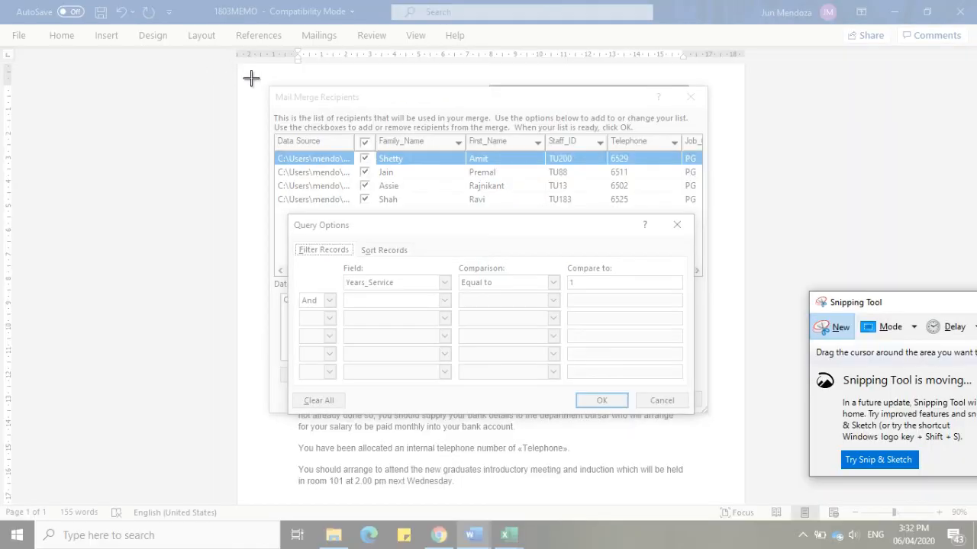
drag(265, 79, 714, 420)
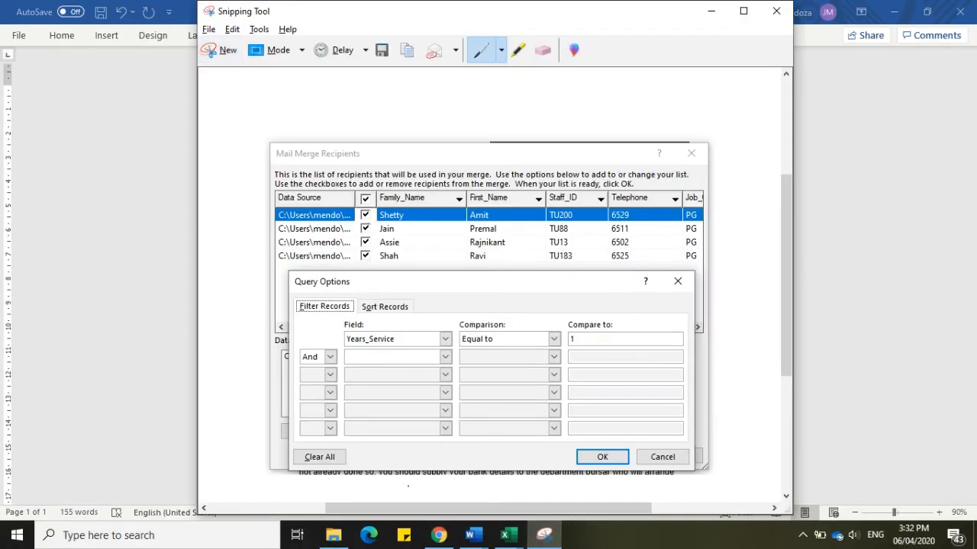
- Go back to 1803MEMO and close its filter criteria and recipient list, keeping the filter
click(470, 535)
mouse_move(611, 487)
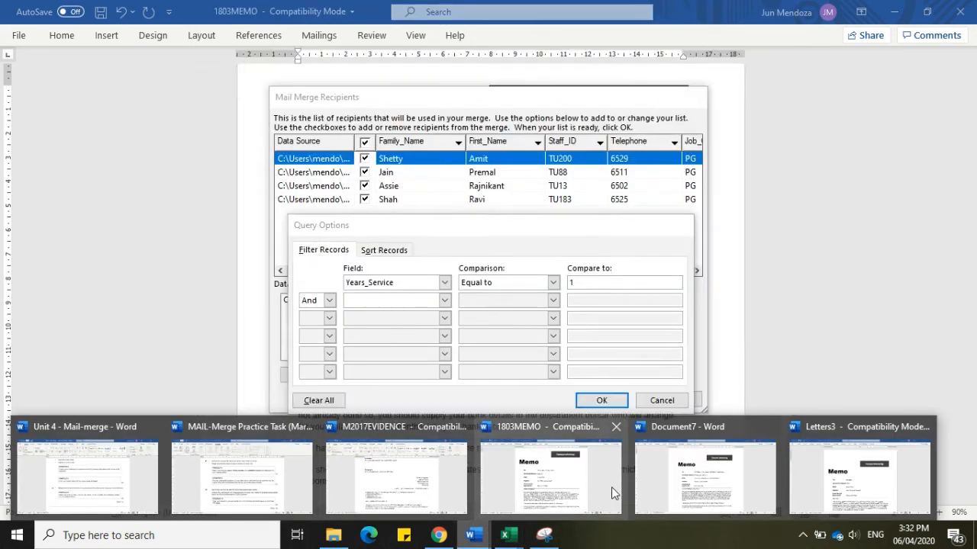
click(377, 491)
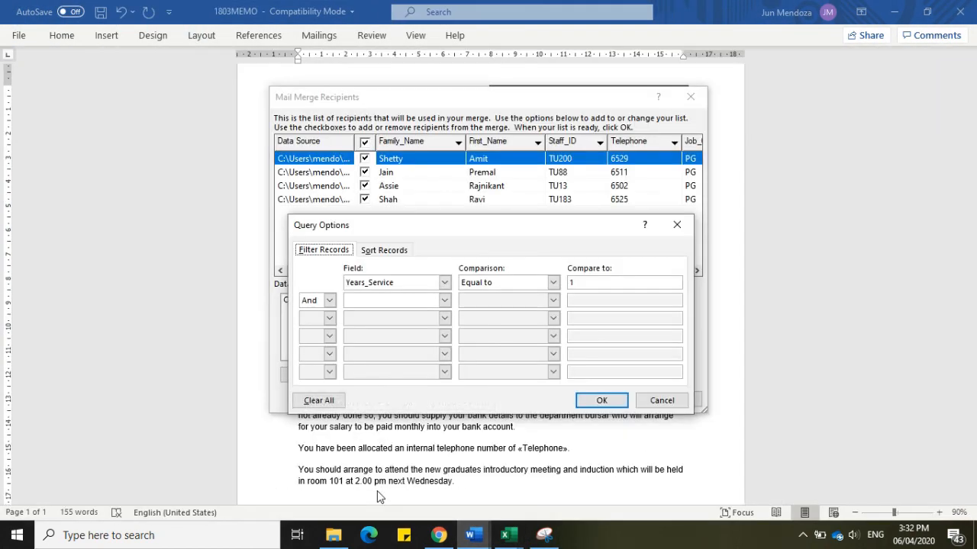
click(603, 401)
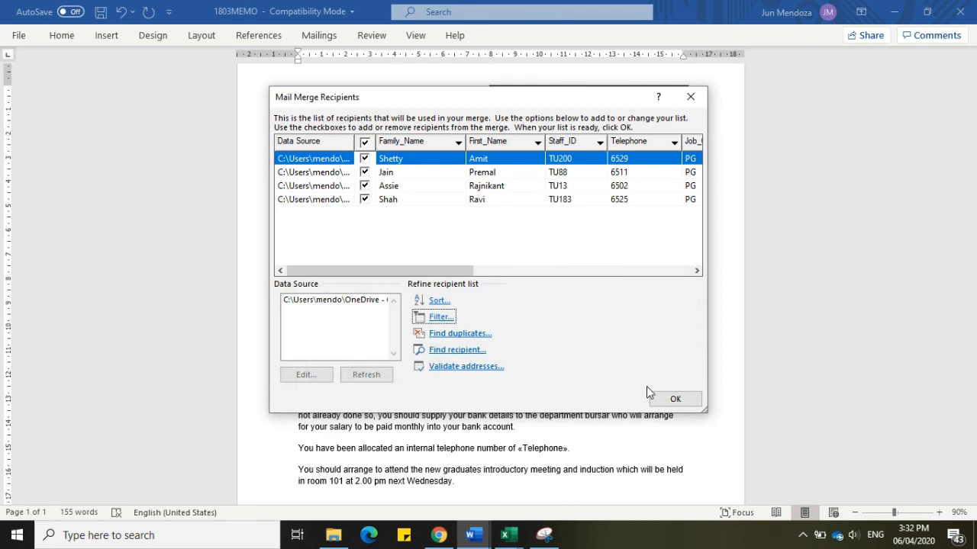
click(673, 399)
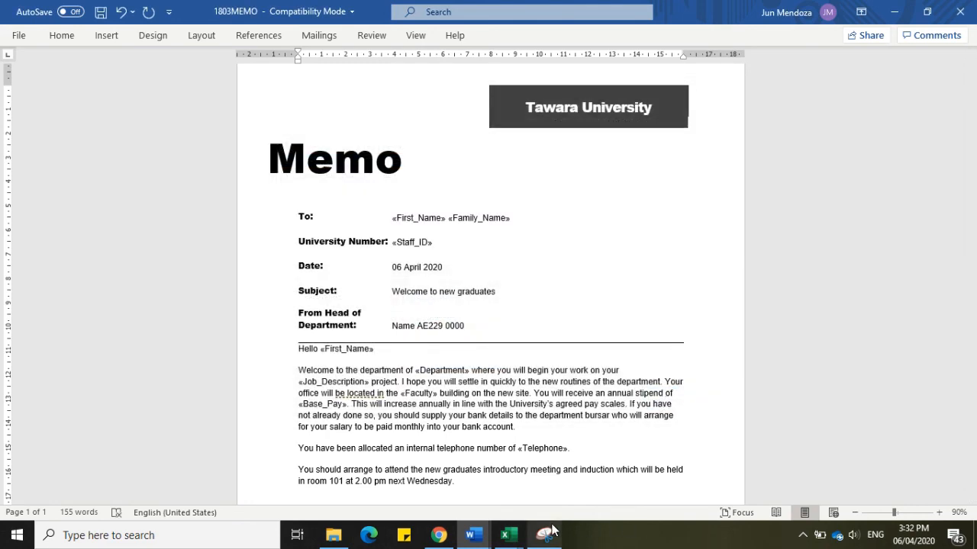
- Switch to the M2017EVIDENCE document and close it
click(473, 535)
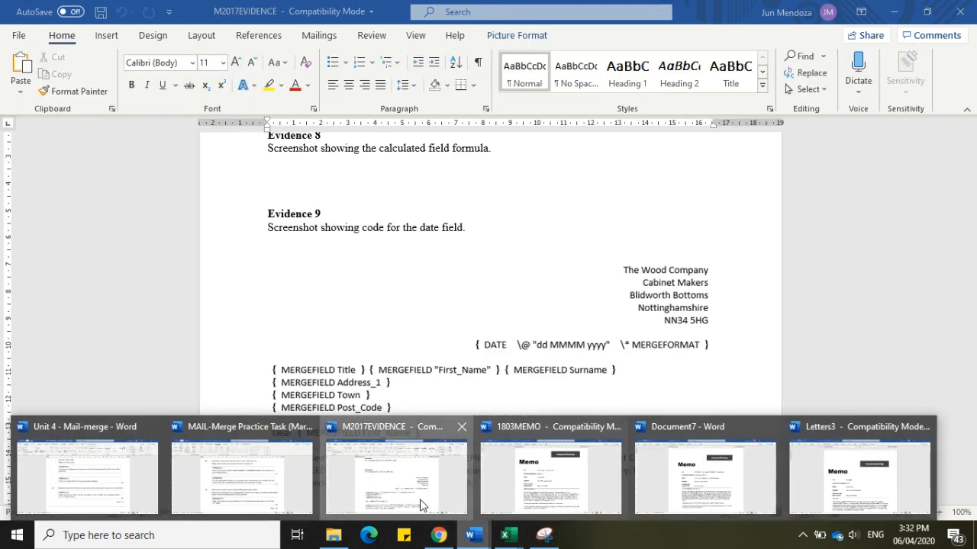
click(420, 505)
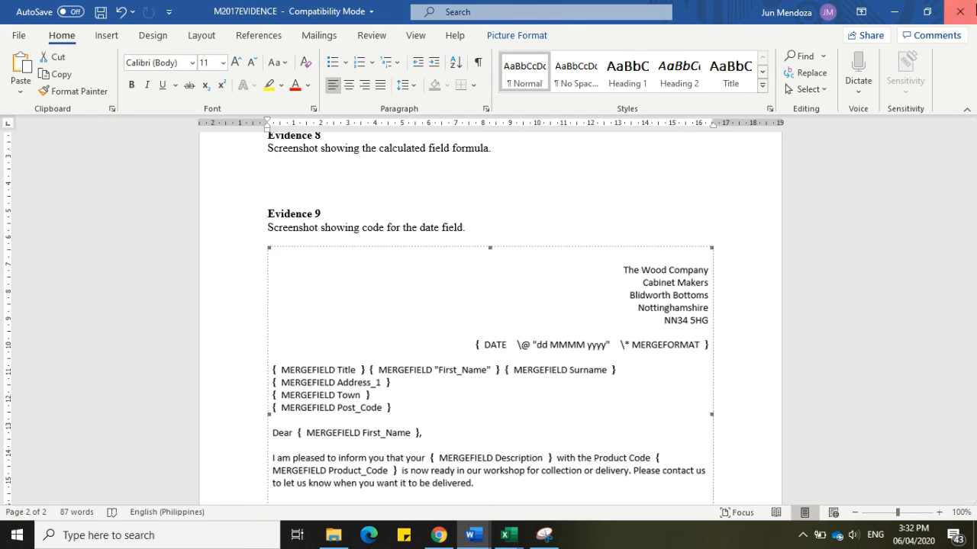
click(960, 12)
click(488, 295)
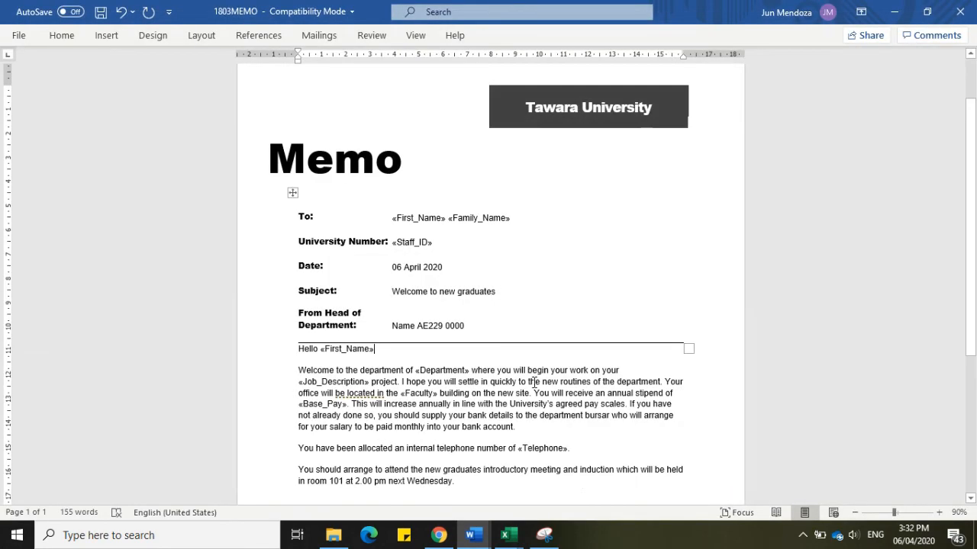
- Paste the recipient filter screenshot after the field-code screenshot in Document7 and start a label above it with the word "Evidence"
click(473, 535)
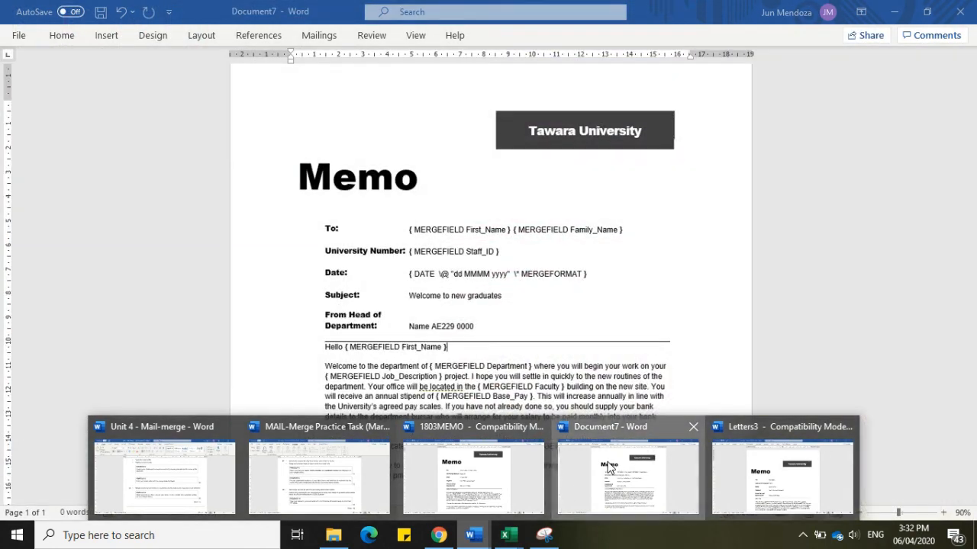
click(608, 462)
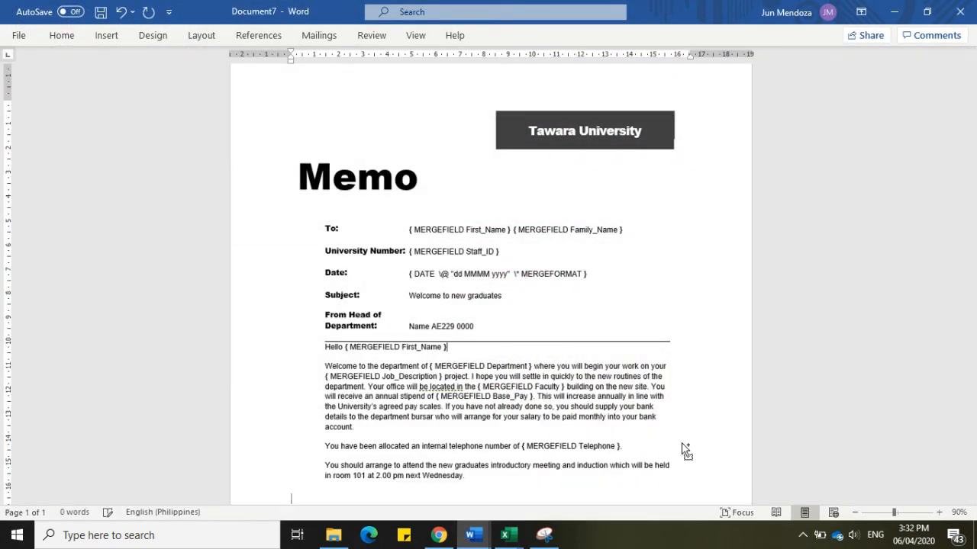
key(ctrl+v)
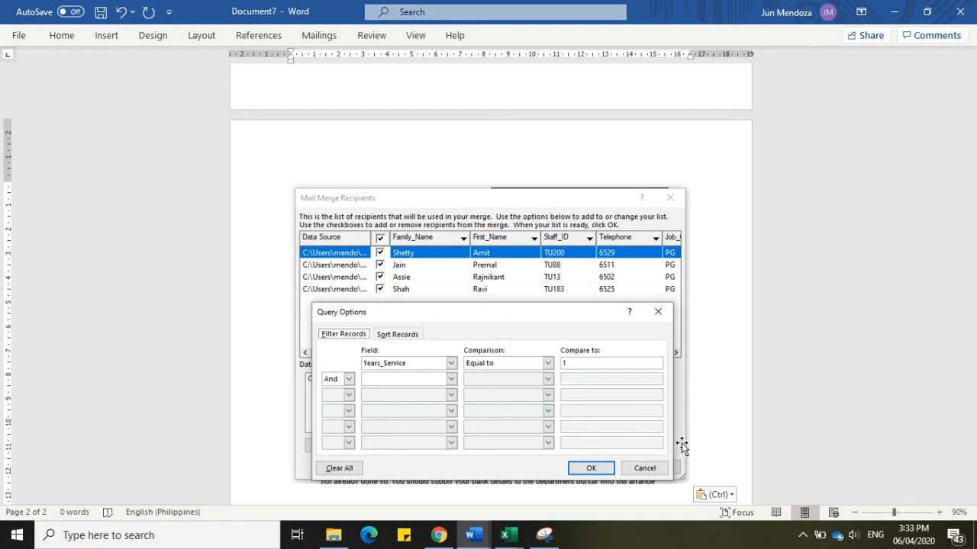
key(Return)
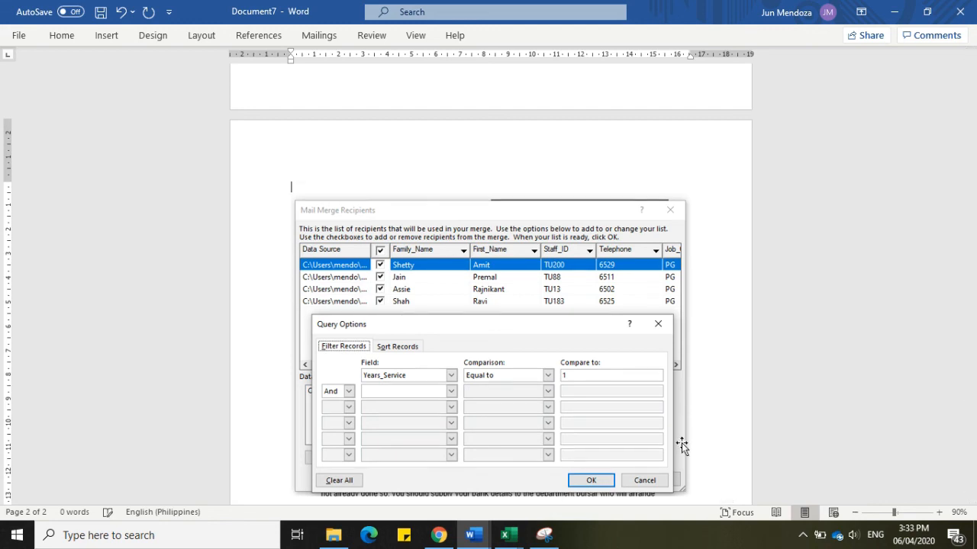
text(Evidence)
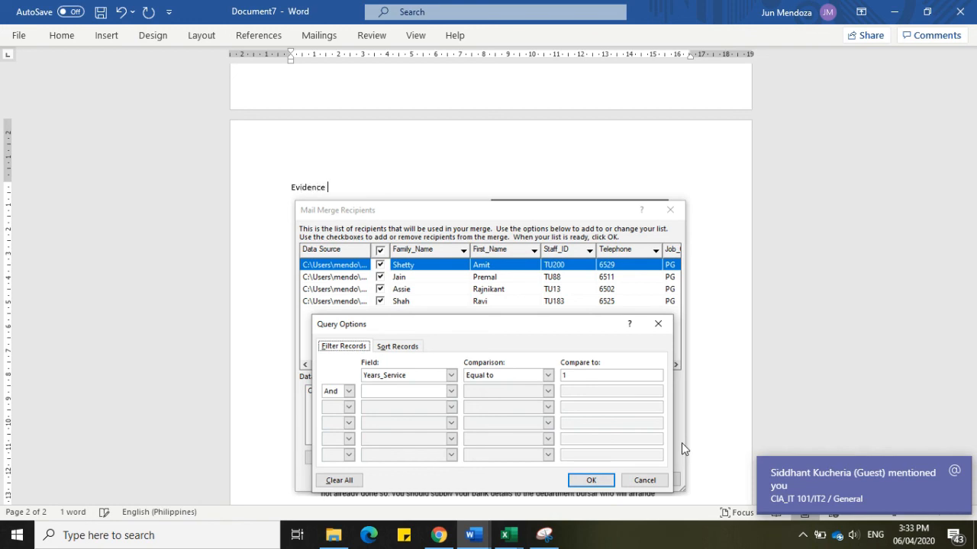
- Check the practice task for the evidence number of the recipient selection screenshot and return to Document7
key(super+Tab)
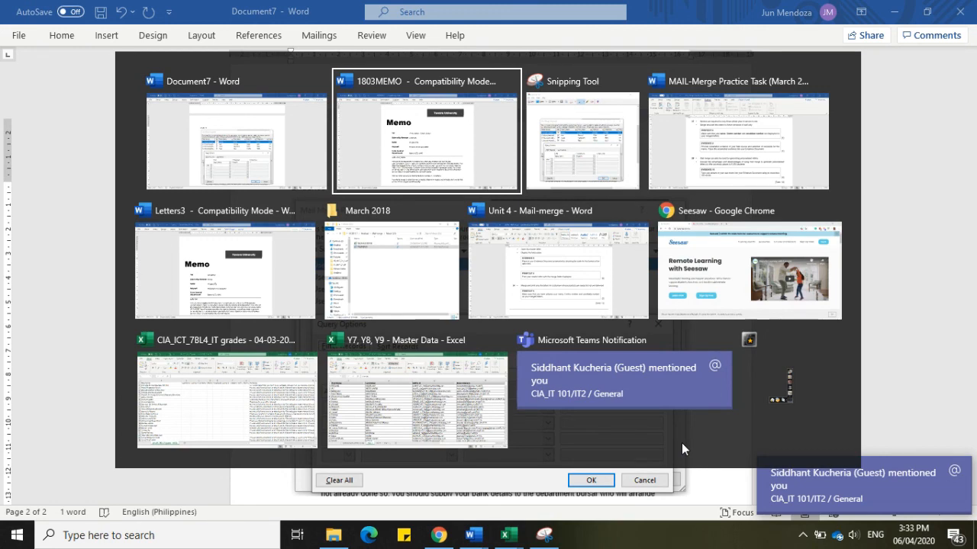
key(Right)
key(Right)
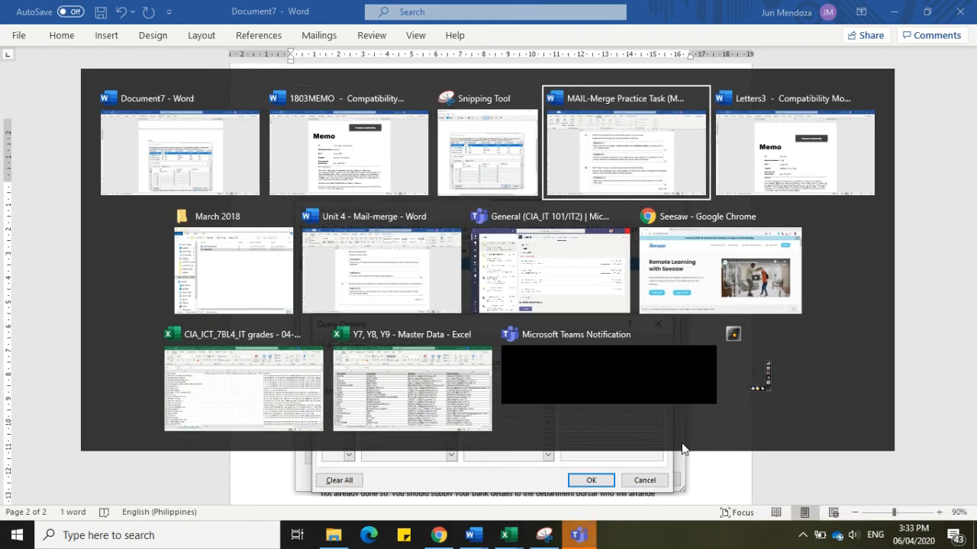
key(Return)
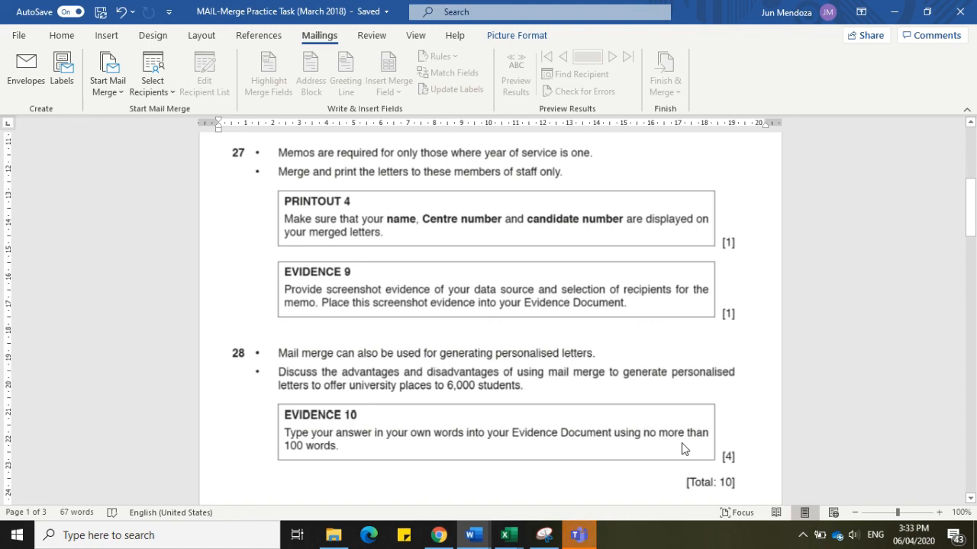
key(alt+Tab)
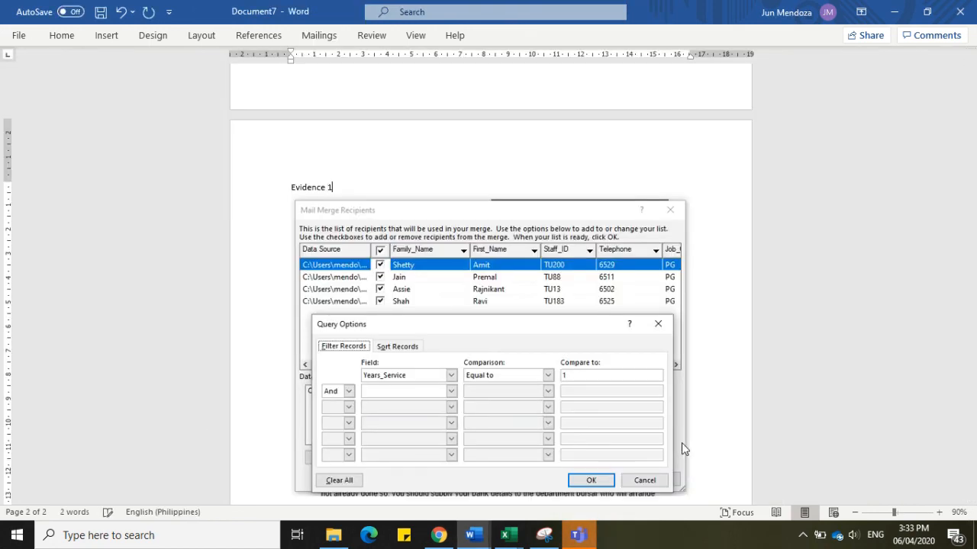
text(0)
key(ctrl+shift+Left)
key(ctrl+shift+Left)
key(ctrl+c)
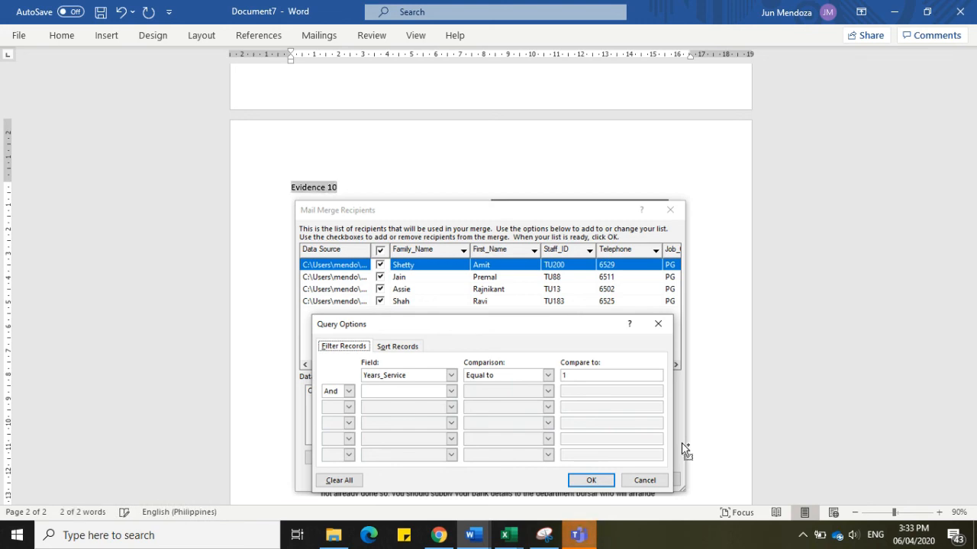
key(ctrl+z)
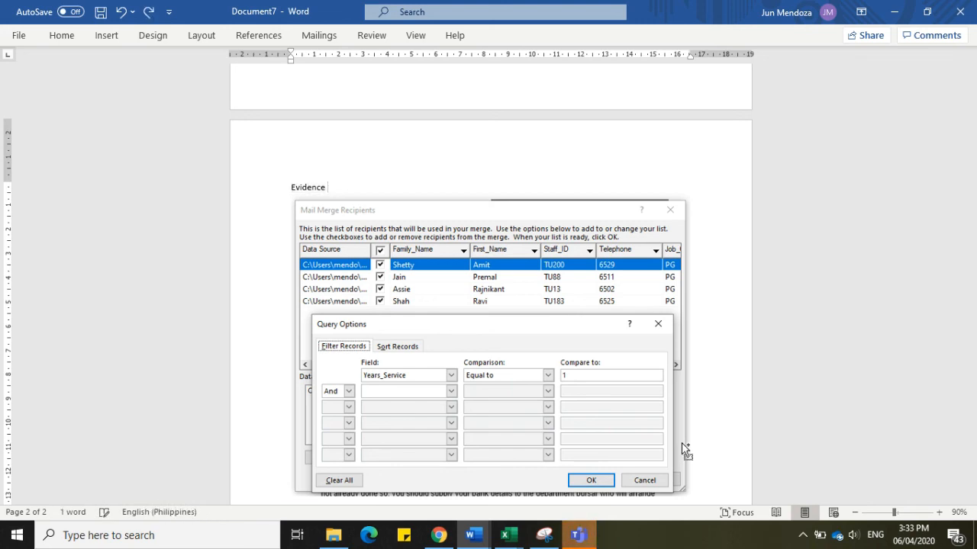
- Complete the label above the recipient filter screenshot as "Evidence 10" and add the label "Evidence 9" above the field-code screenshot
key(ctrl+y)
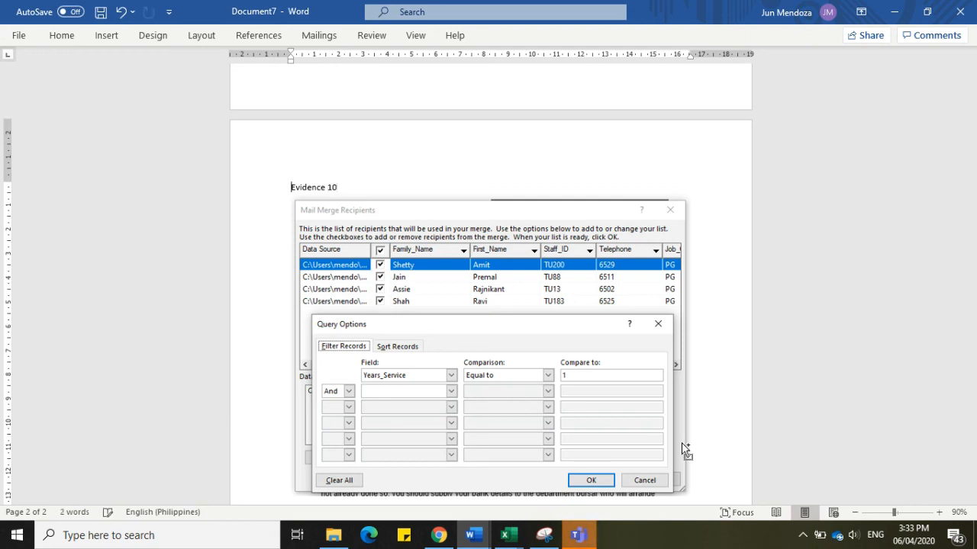
key(Up)
key(Up)
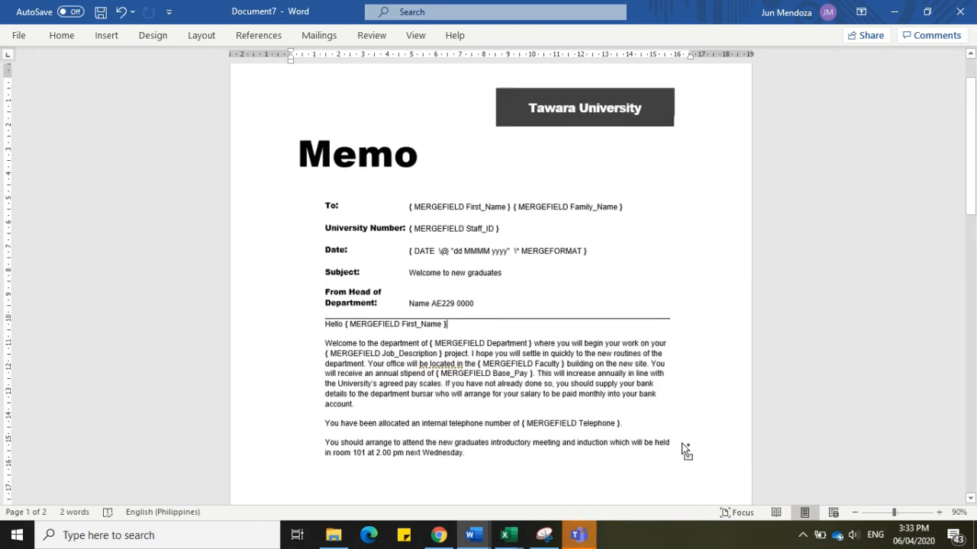
key(ctrl+z)
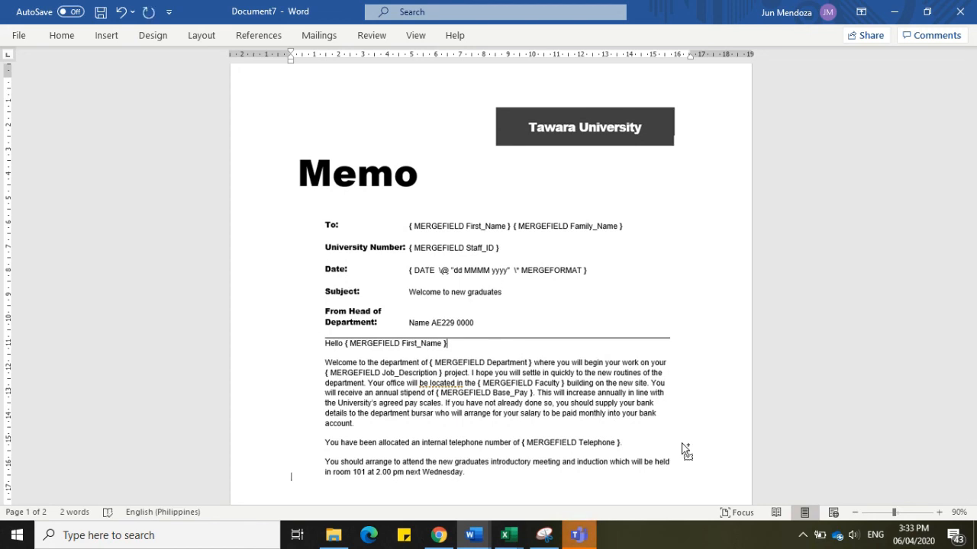
key(ctrl+Home)
key(ctrl+v)
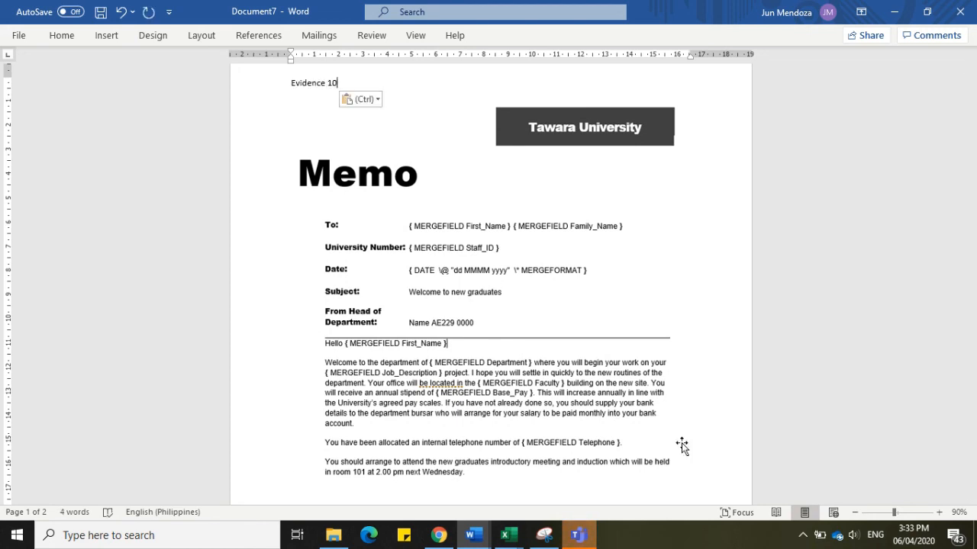
key(BackSpace)
key(BackSpace)
text(9)
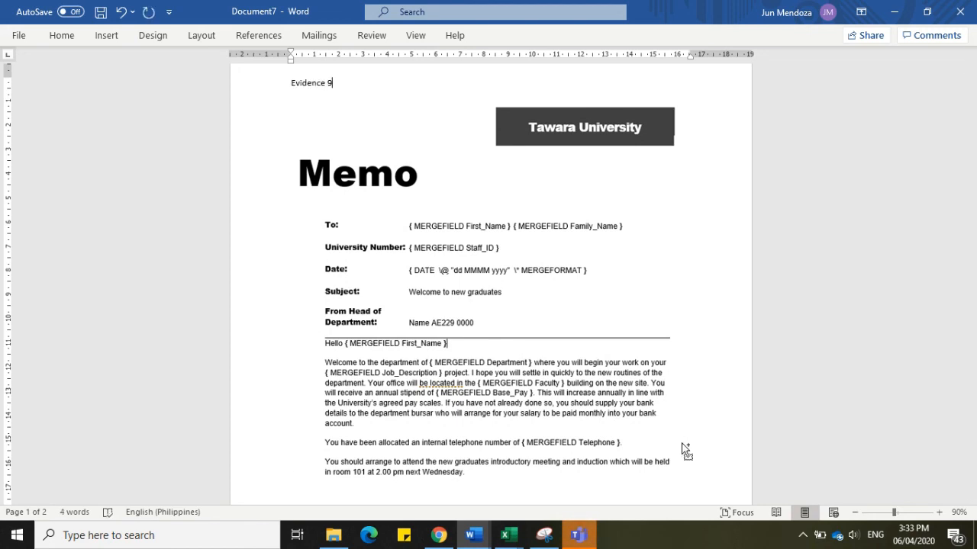
- Make the "Evidence 9" label above the field-code screenshot bold and enlarge its font by two size steps
key(shift+Home)
key(ctrl+b)
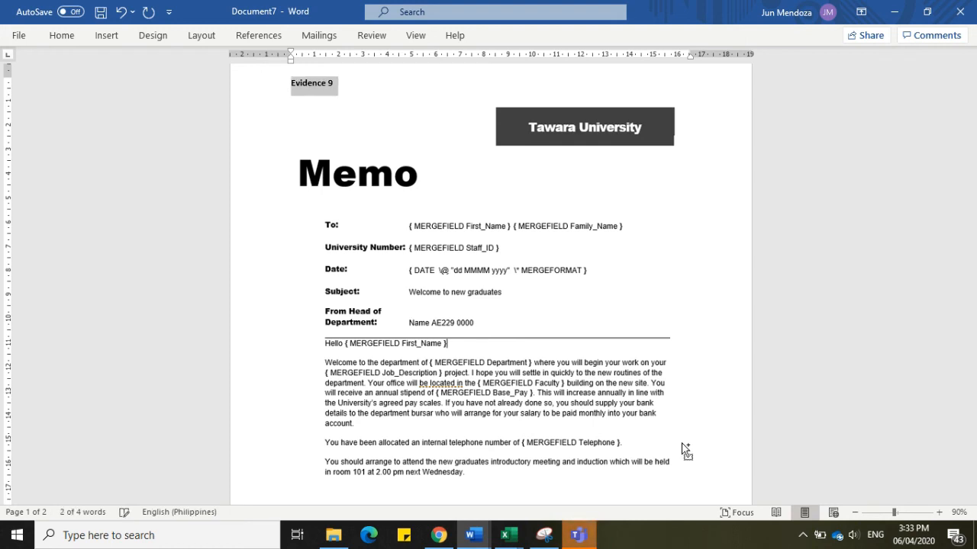
key(ctrl+shift+period)
key(ctrl+shift+period)
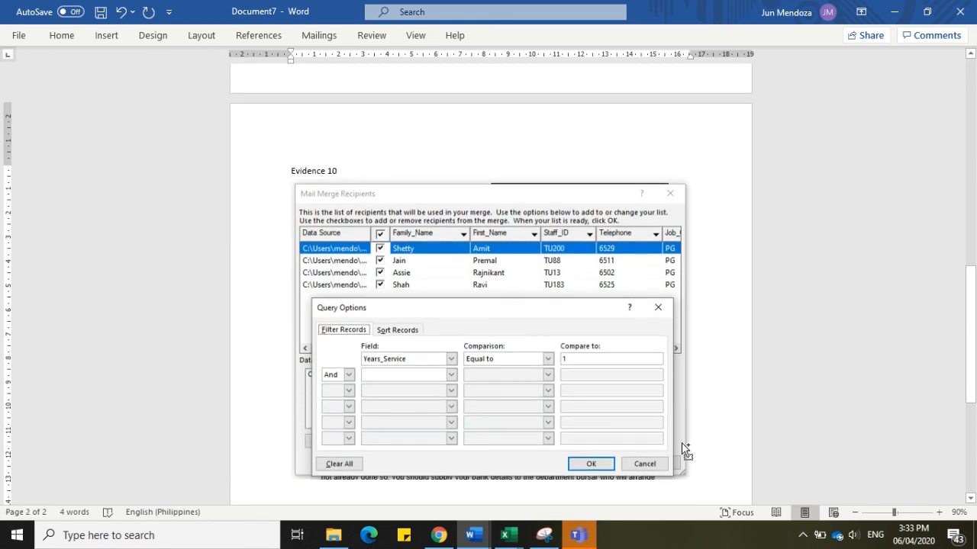
- Enlarge the "Evidence 10" label above the recipient filter screenshot by two font size steps and make it bold
key(ctrl+shift+End)
key(shift+Left)
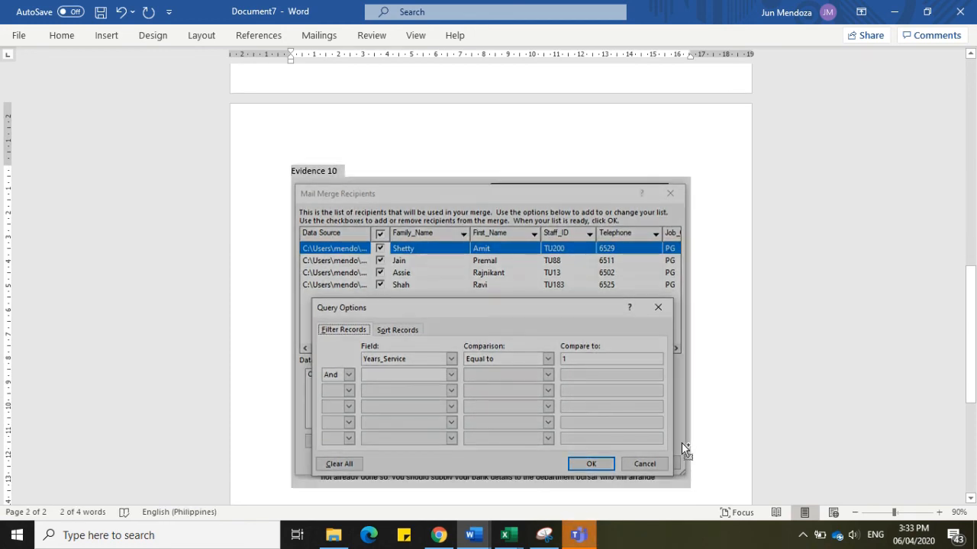
key(Left)
key(ctrl+shift+Right)
key(ctrl+shift+Right)
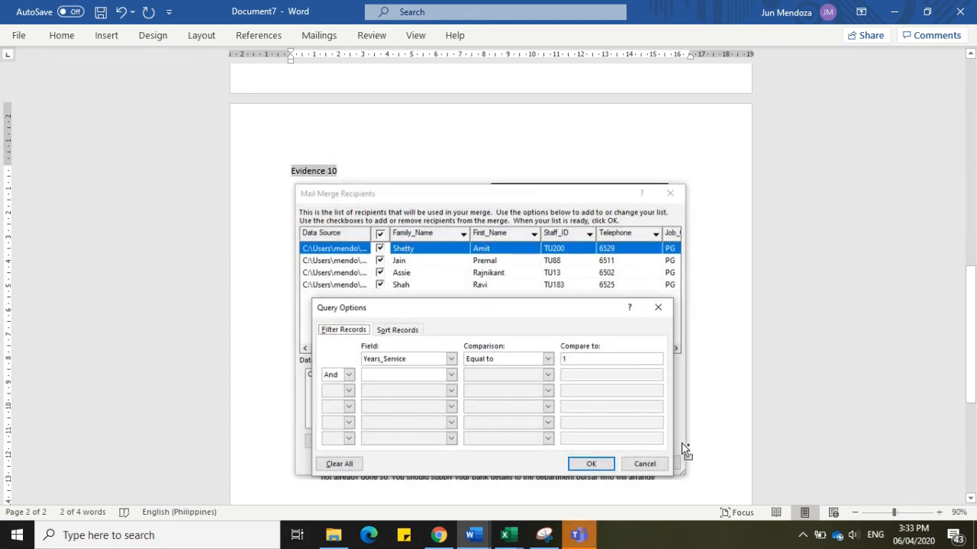
key(ctrl+shift+period)
key(ctrl+shift+period)
key(ctrl+b)
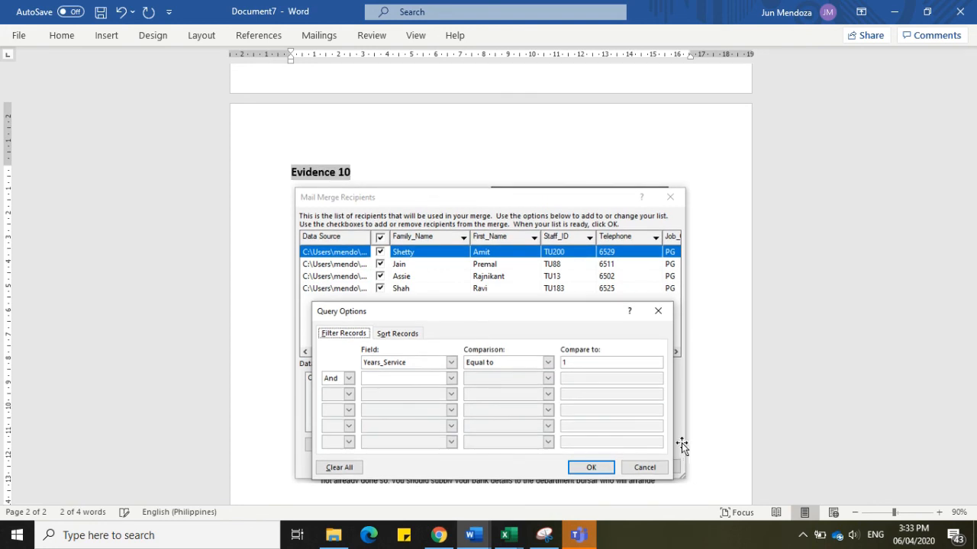
click(721, 437)
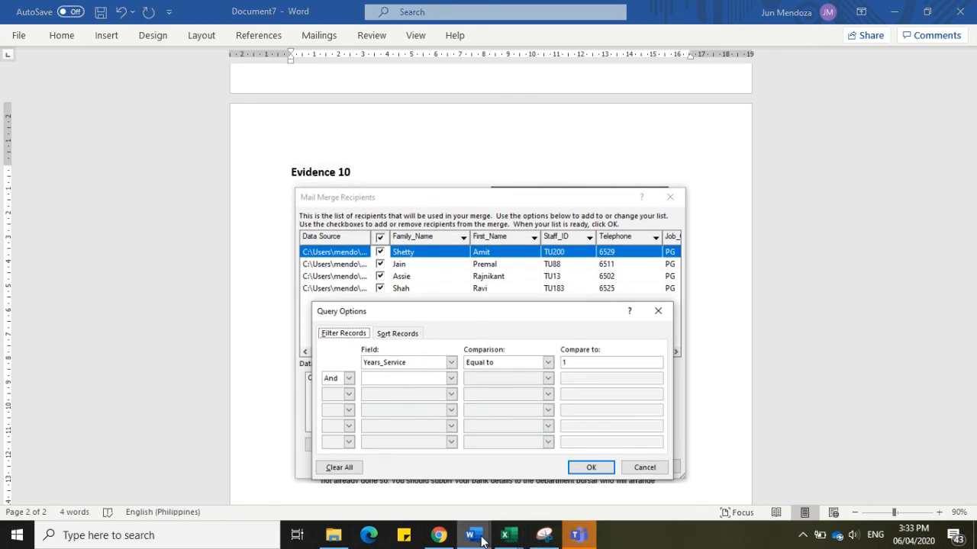
- Switch to the MAIL-Merge Practice Task (March 2018) document and review the evidence requirements of tasks 27 and 28
mouse_move(482, 540)
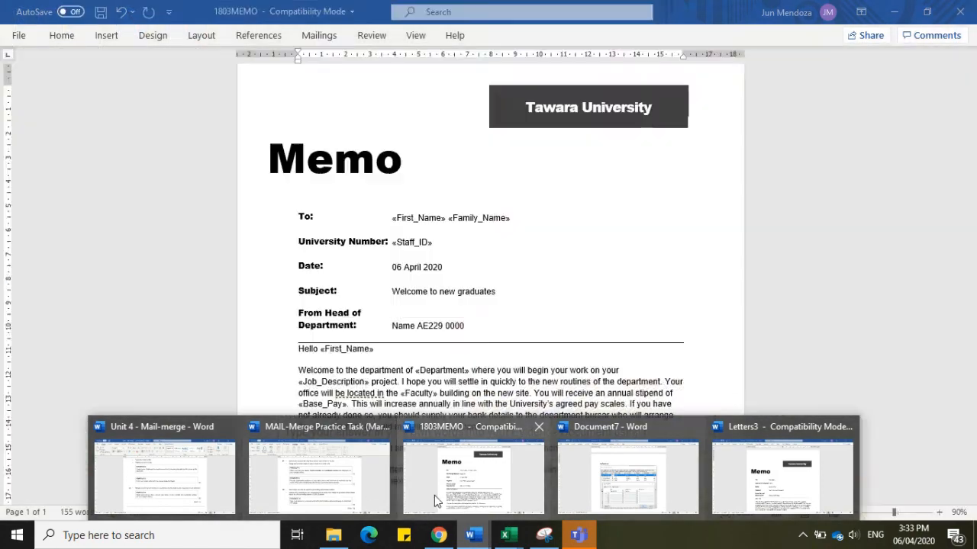
click(314, 481)
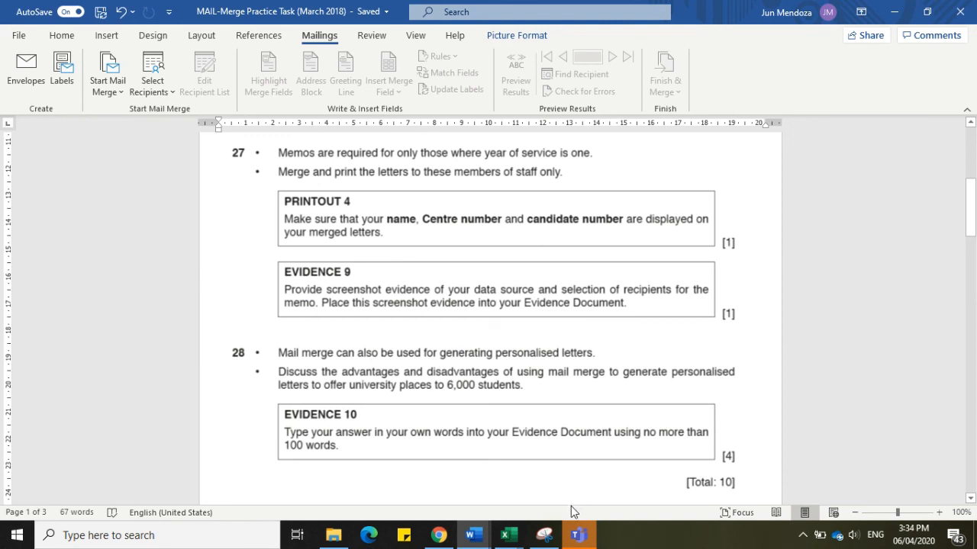
mouse_move(578, 534)
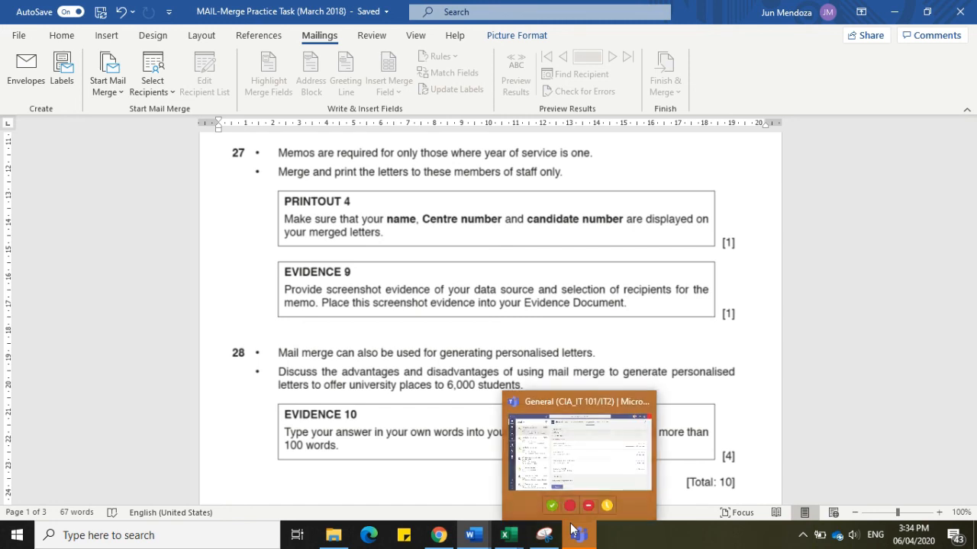
click(820, 315)
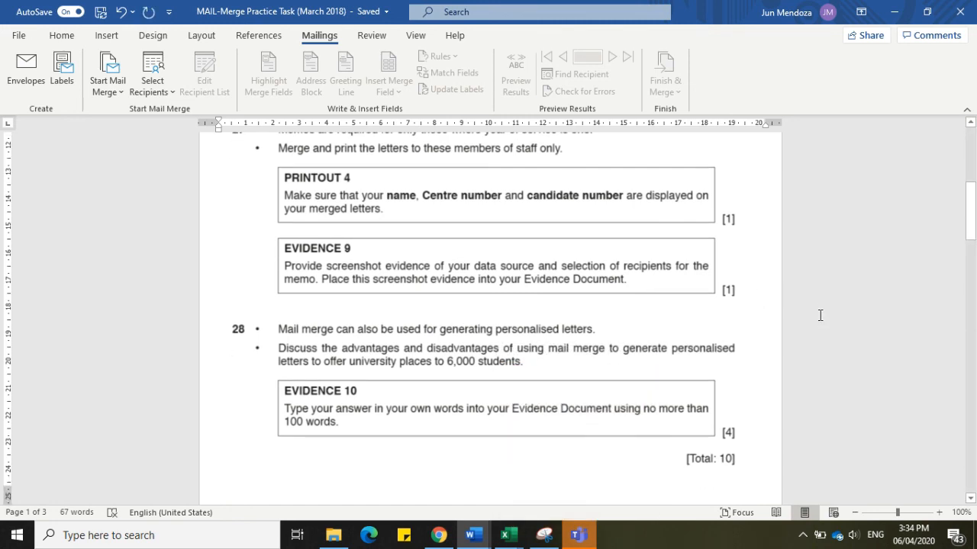